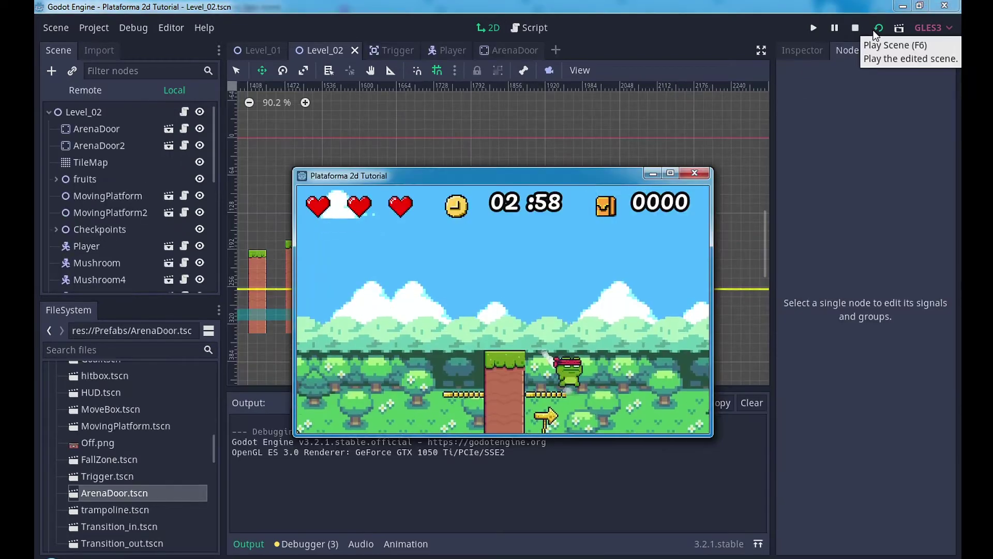
Step: Playtest Level_02, running the frog over the tall pillar and into the arena so the yellow doors close
key(Right)
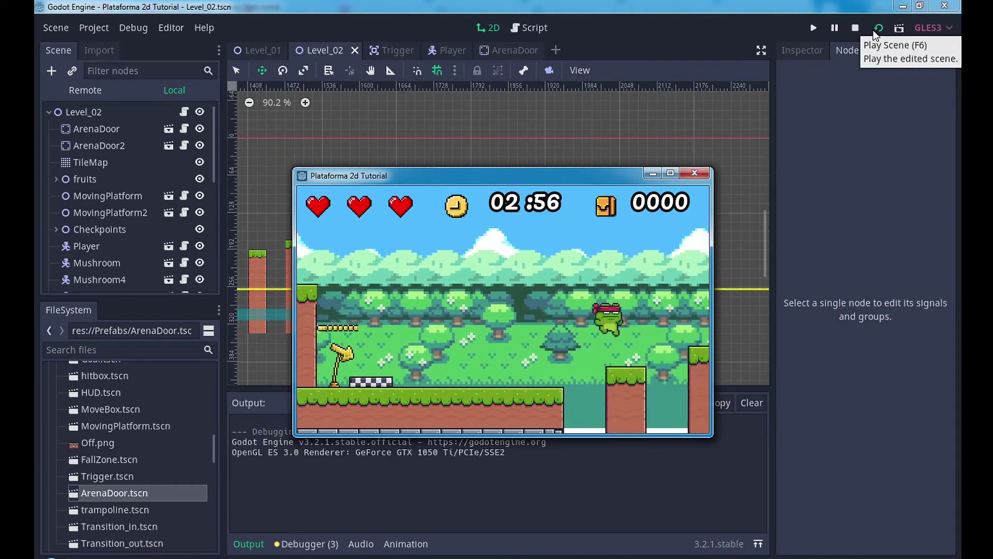
key(space)
key(space)
key(Right)
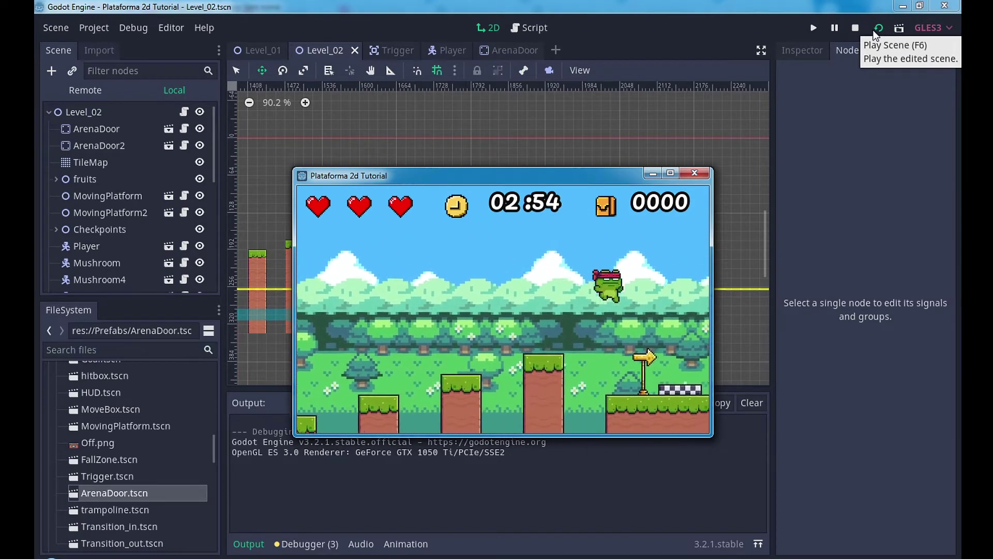
key(Right)
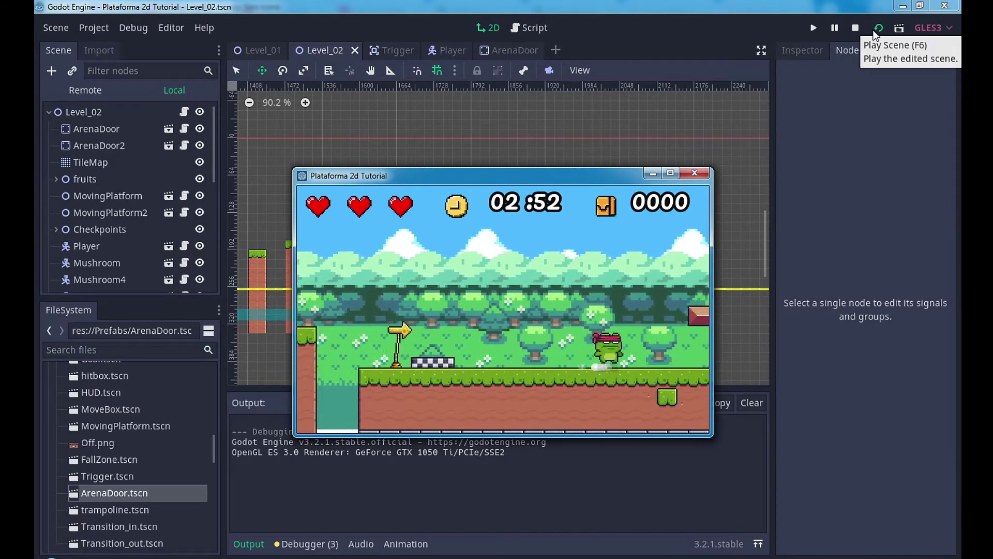
key(Right)
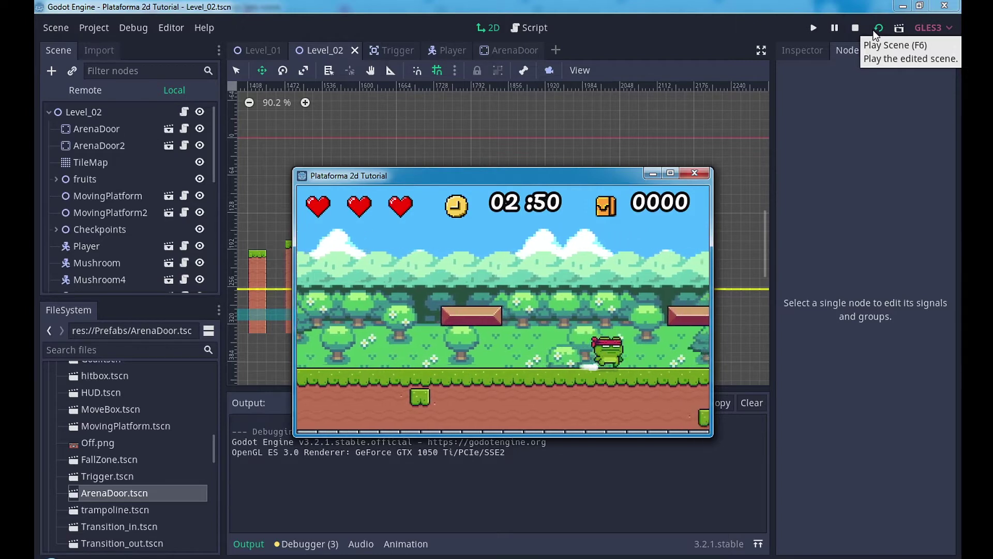
key(Left)
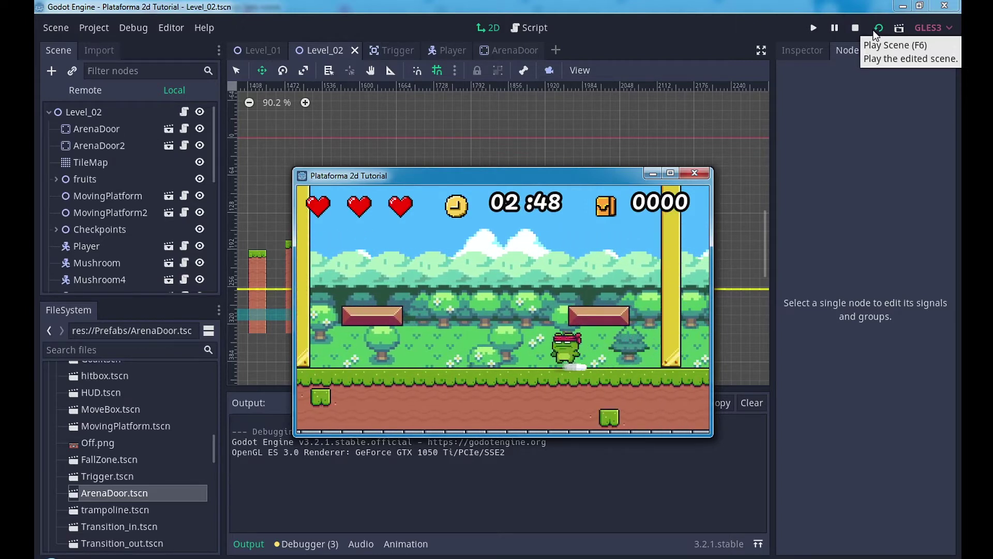
key(space)
key(Right)
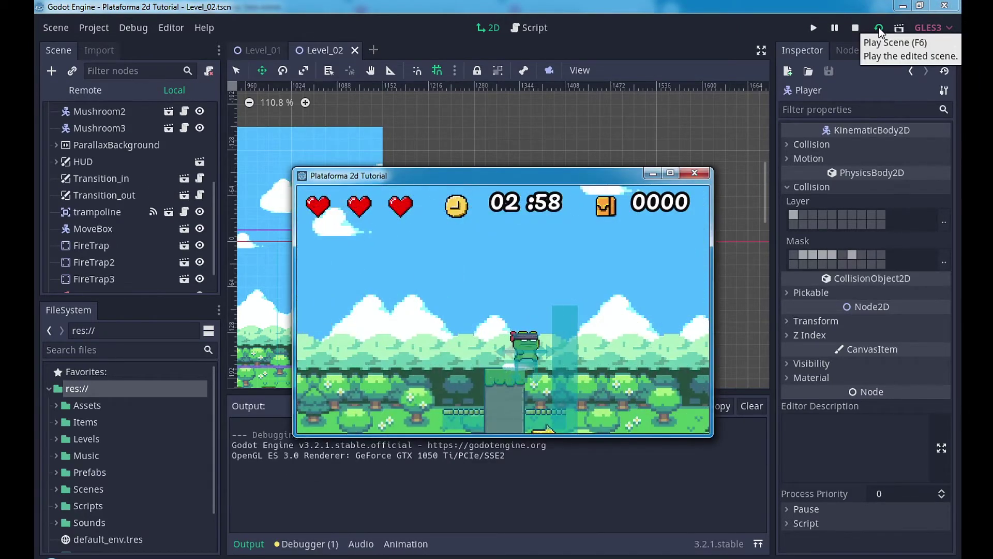
Step: Walk the player right over the tall pillar, past the checkpoint, and across the arena
key(Right)
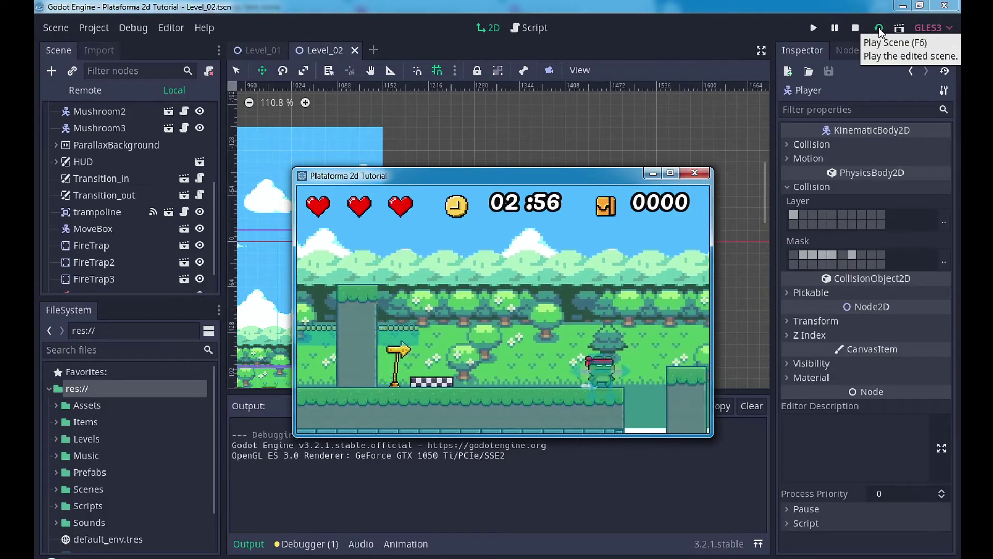
key(Right)
key(space)
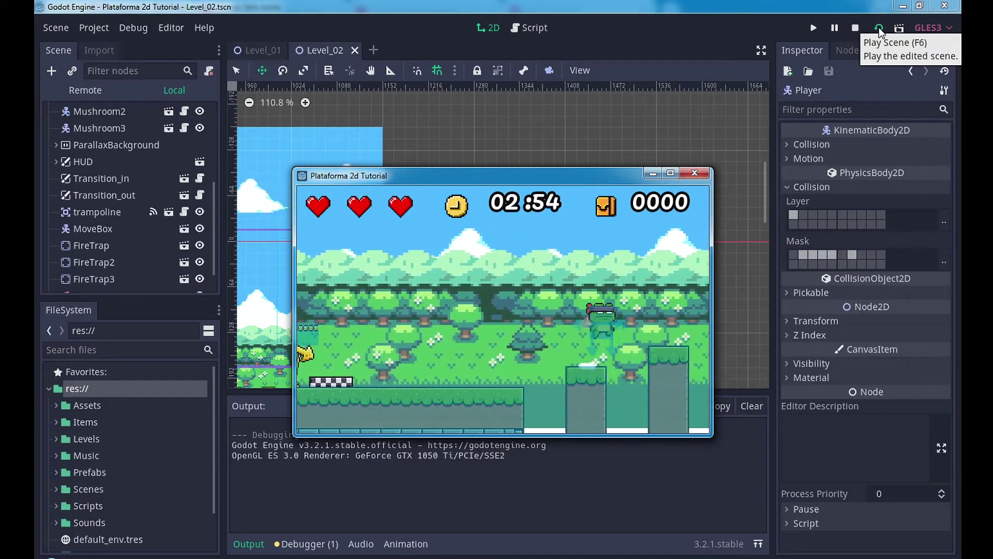
key(Right)
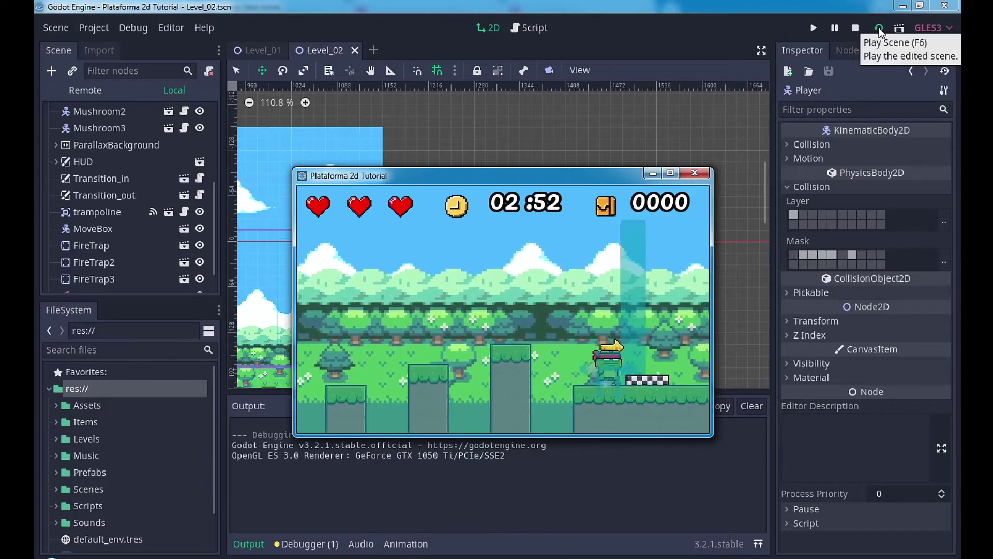
key(Right)
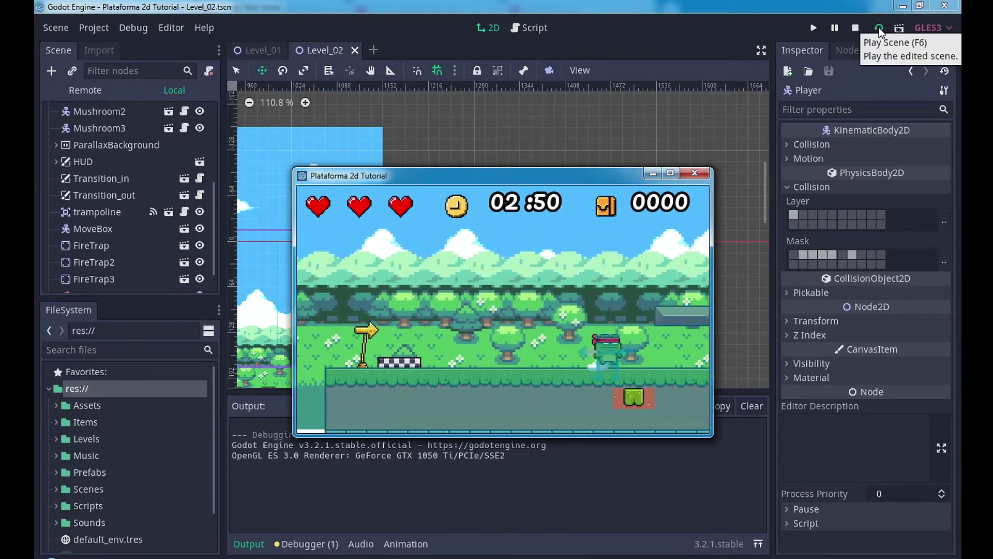
key(Right)
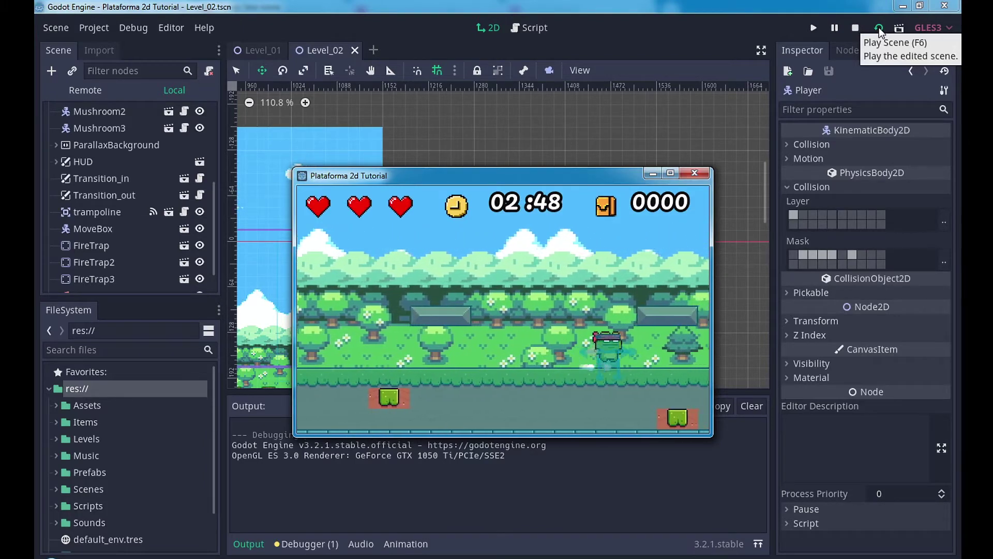
key(Right)
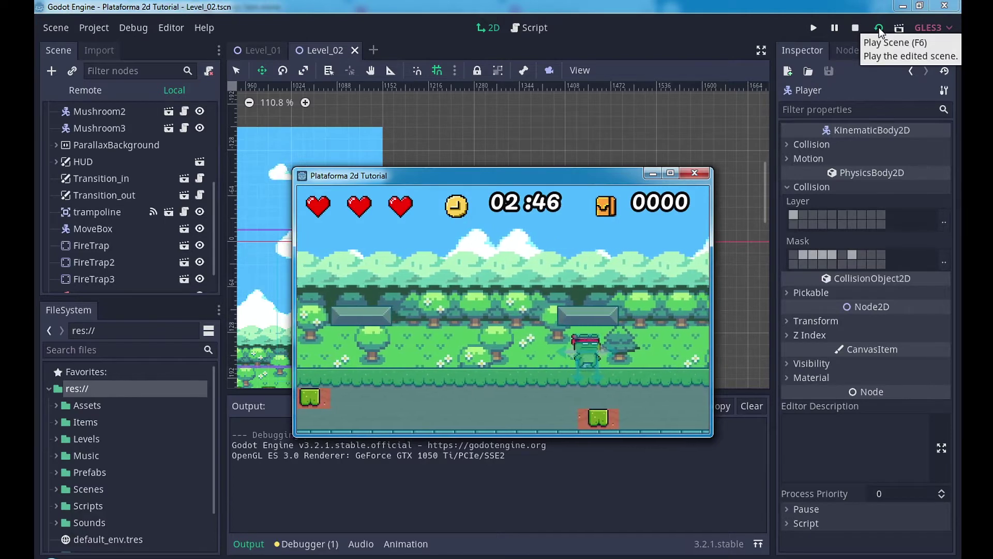
Step: Move the player back and forth inside the arena toward the doors, then close the game window
key(Left)
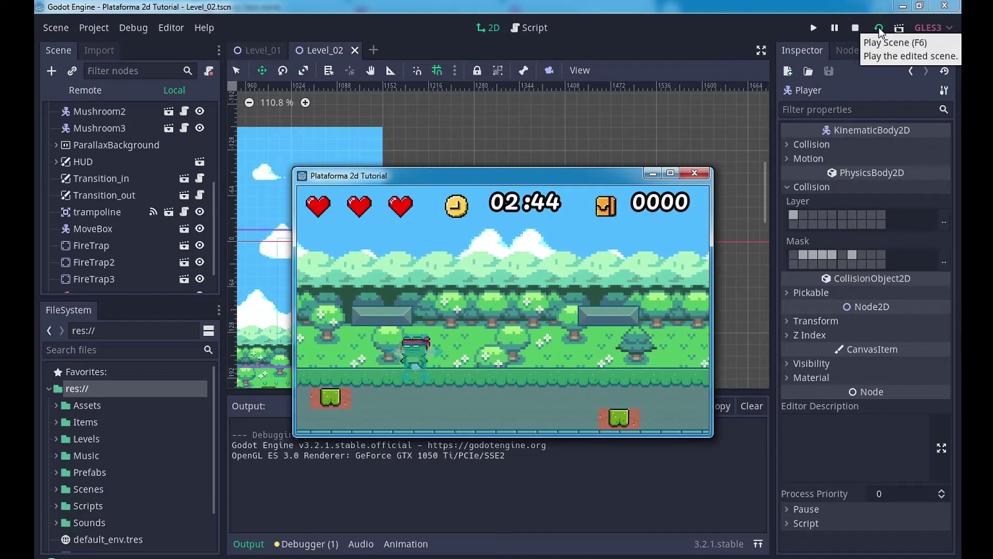
key(Left)
key(space)
key(Right)
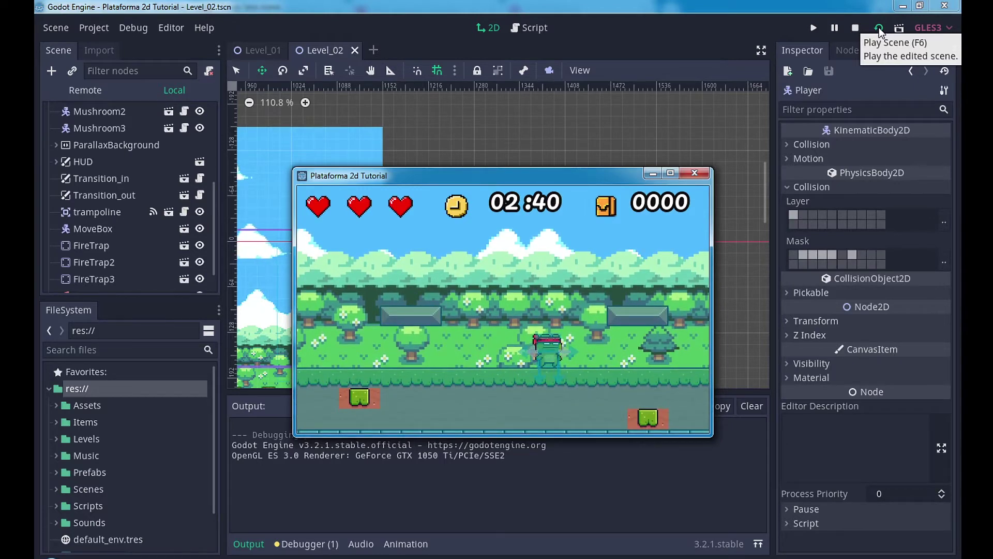
key(Left)
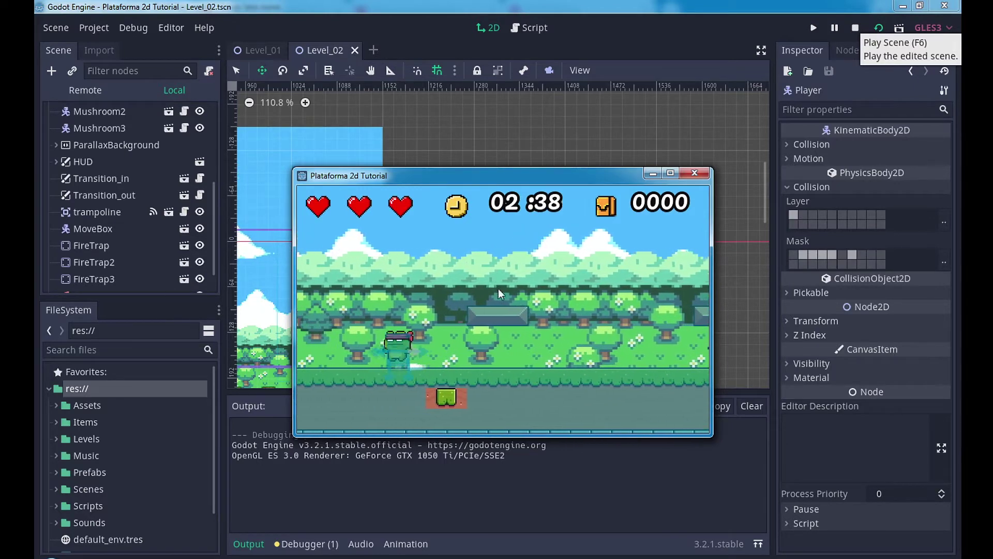
key(Left)
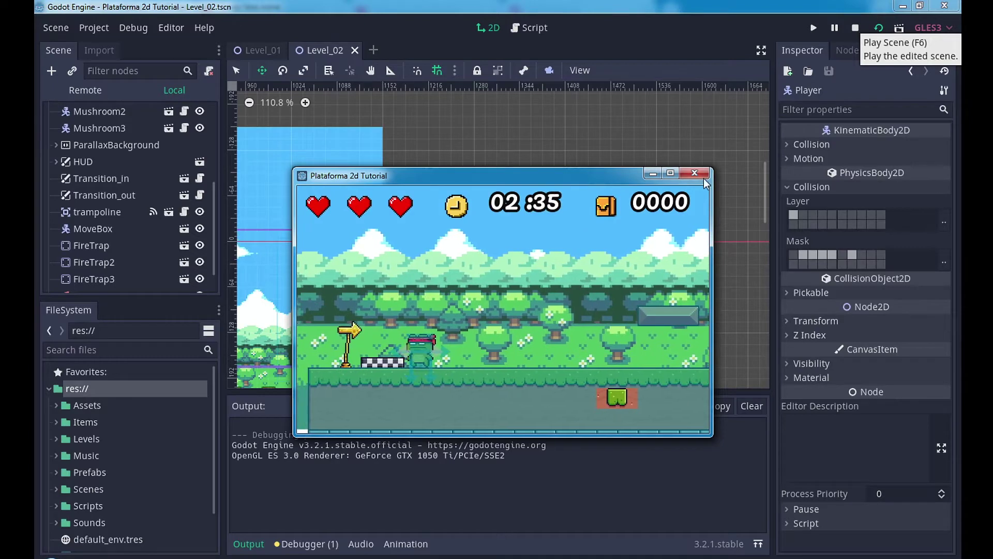
click(694, 173)
scroll(502, 334, down, 1)
Step: Hide the Output panel and pan the canvas to show the pillars on the left
middle_drag(508, 333, 508, 275)
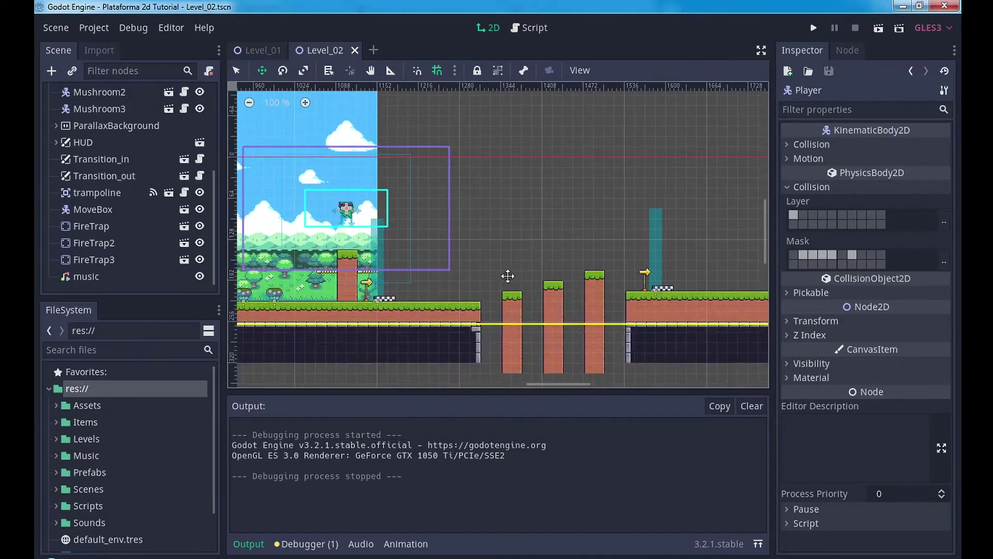
click(248, 544)
middle_drag(638, 302, 417, 329)
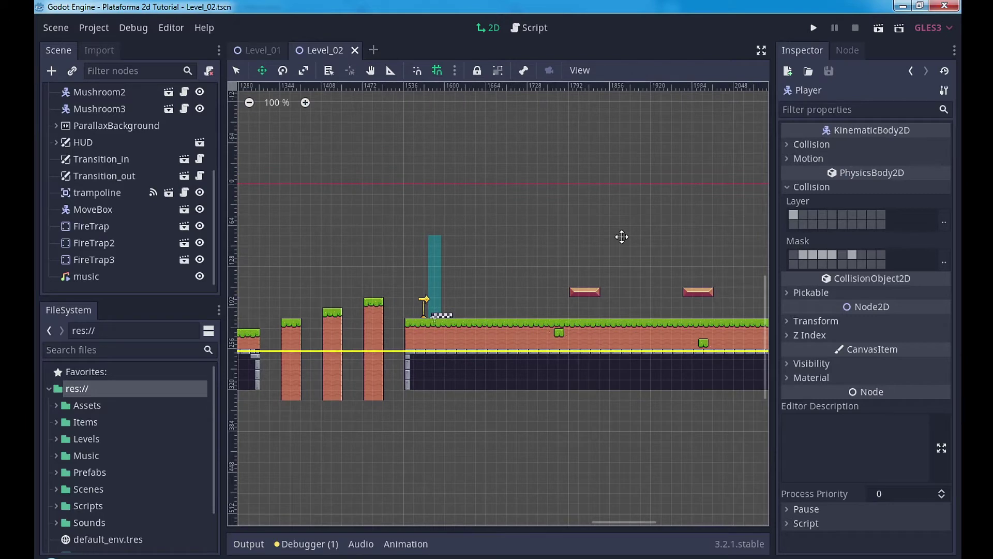
middle_drag(462, 340, 520, 340)
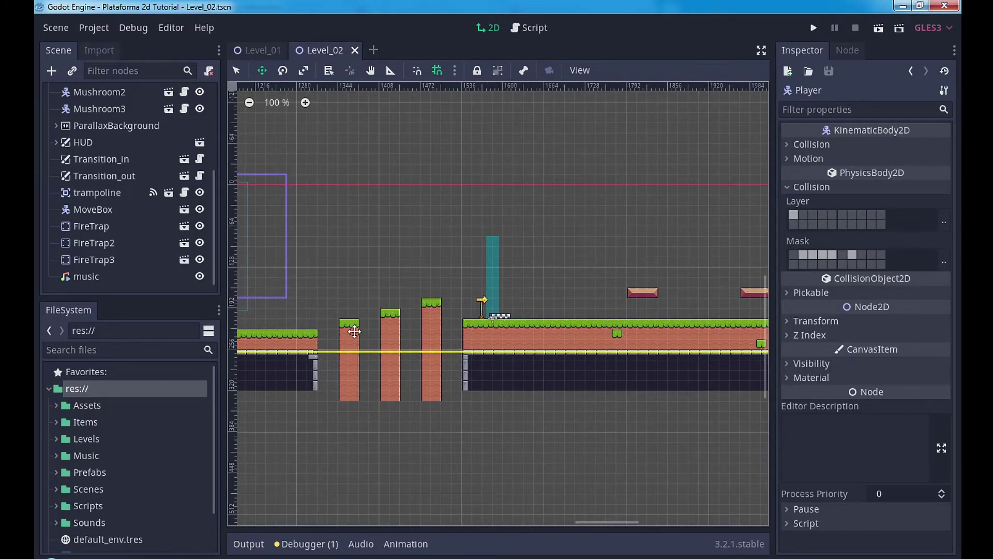
Step: Run a brief Level_02 playtest, stop it, and switch to the Level_01 scene
click(877, 31)
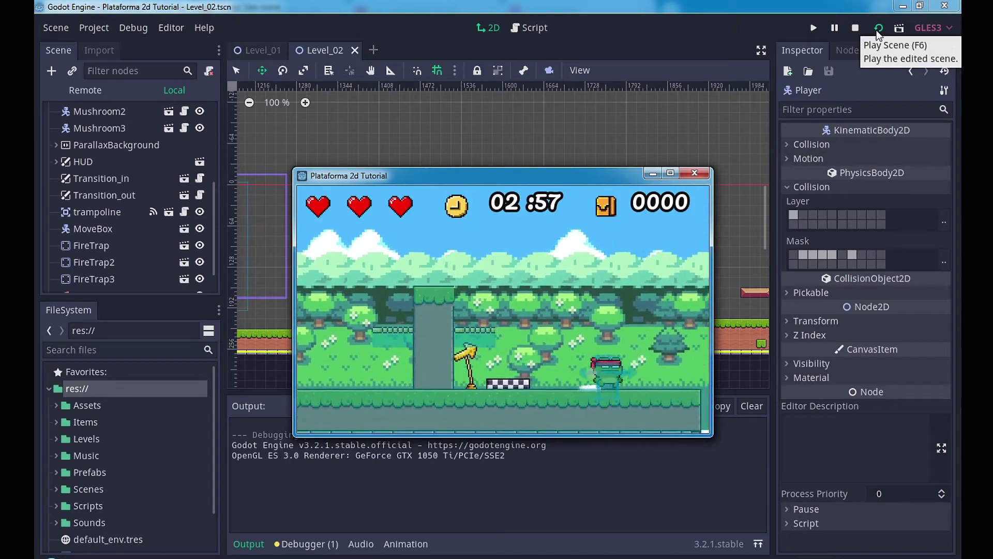
key(Right)
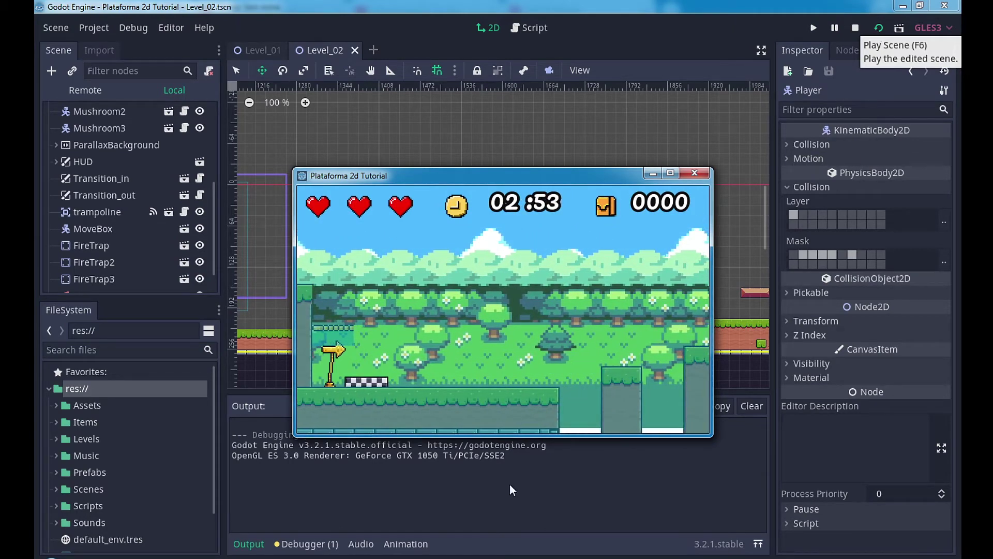
click(692, 175)
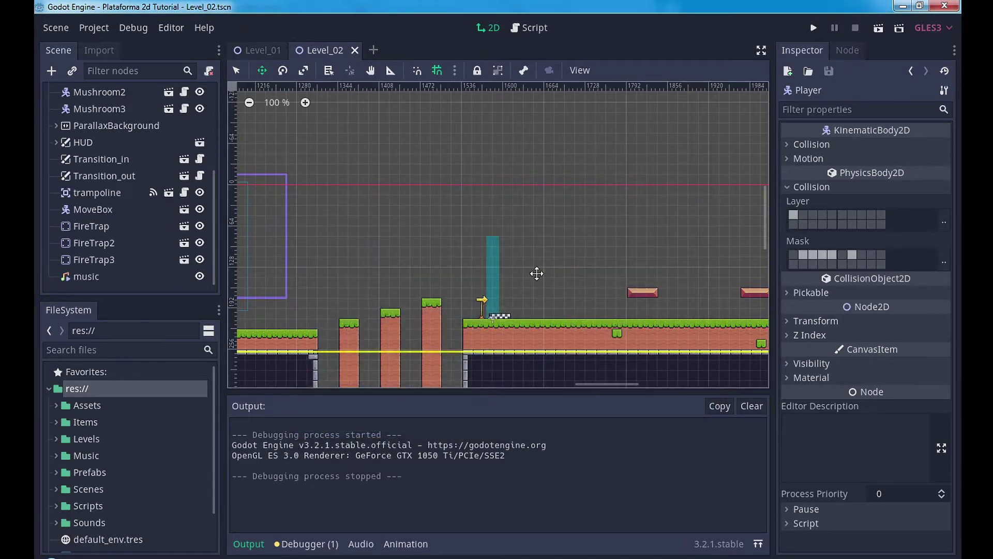
click(261, 50)
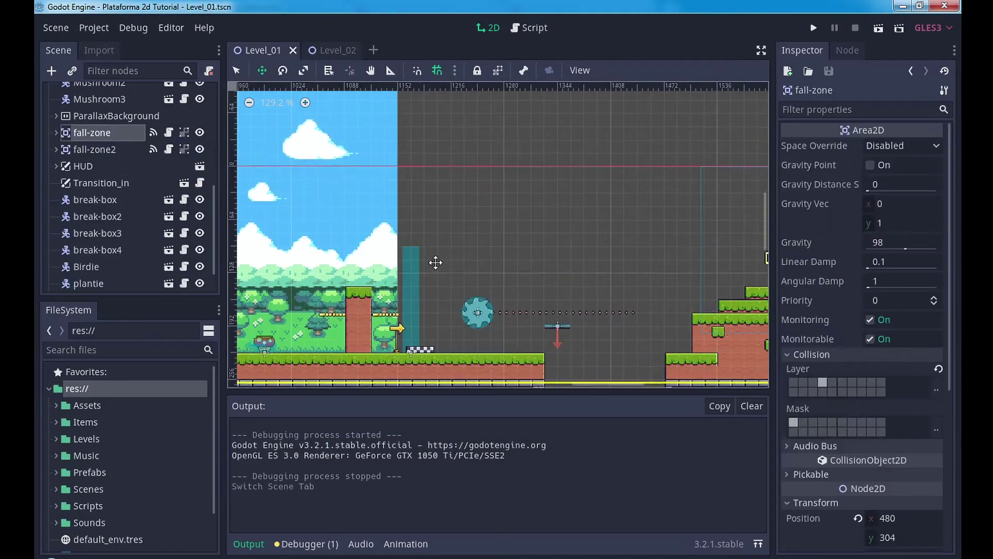
middle_drag(434, 261, 408, 170)
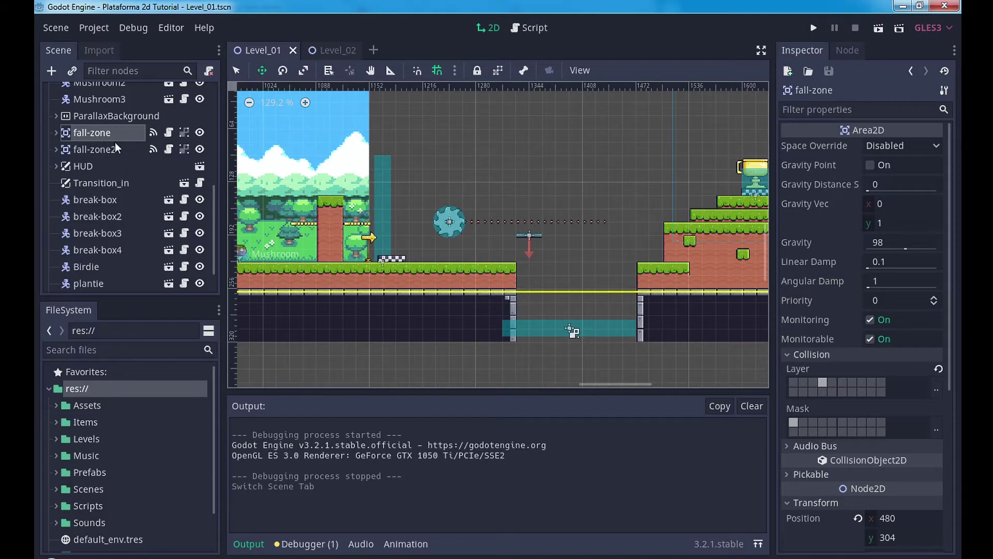
click(333, 49)
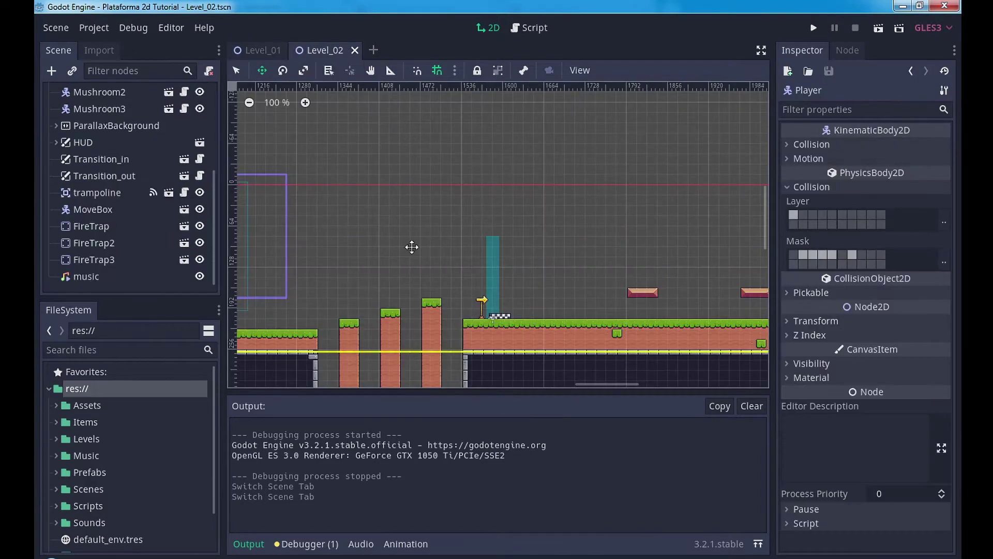
click(263, 50)
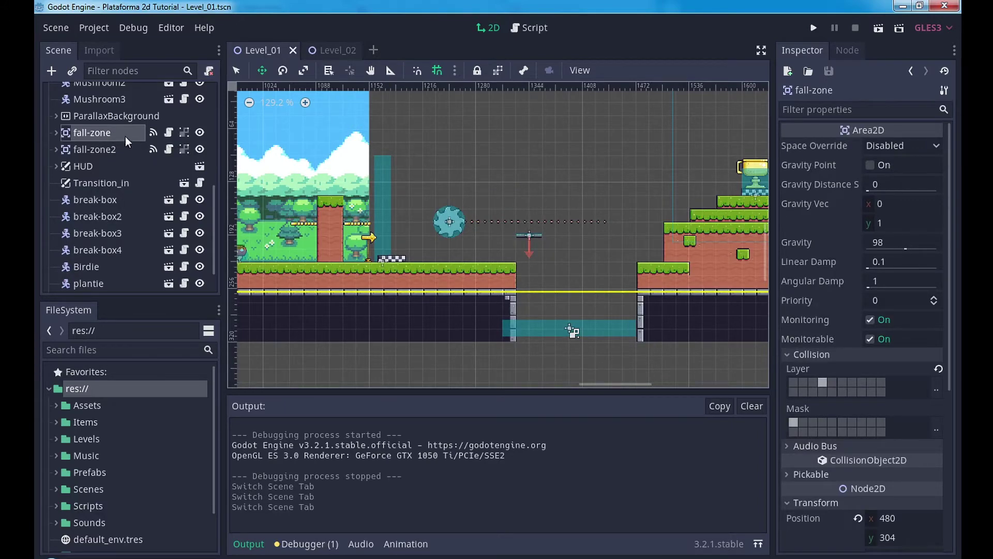
Step: Save the fall-zone branch as a scene, overwriting res://Prefabs/FallZone.tscn
right_click(92, 132)
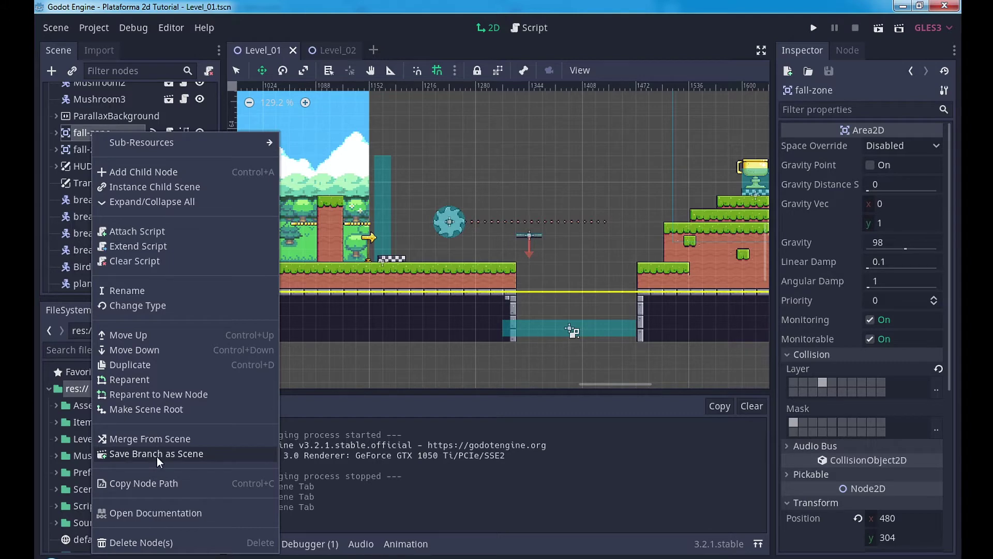
click(196, 454)
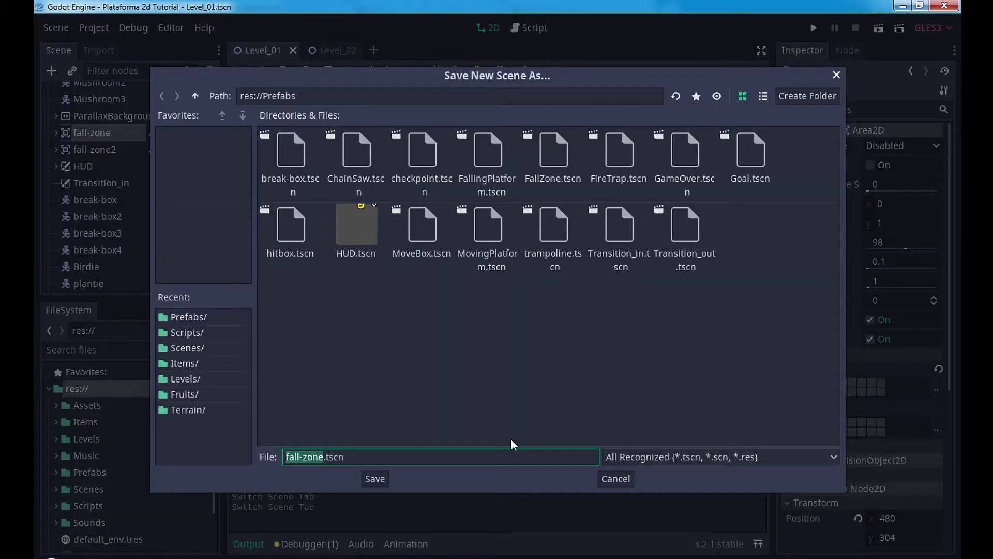
double_click(559, 161)
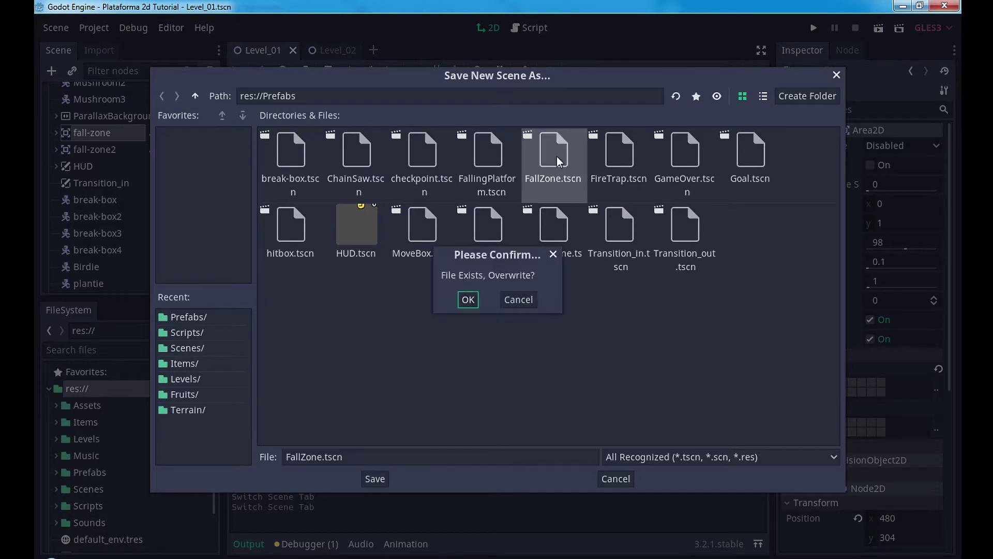
click(469, 300)
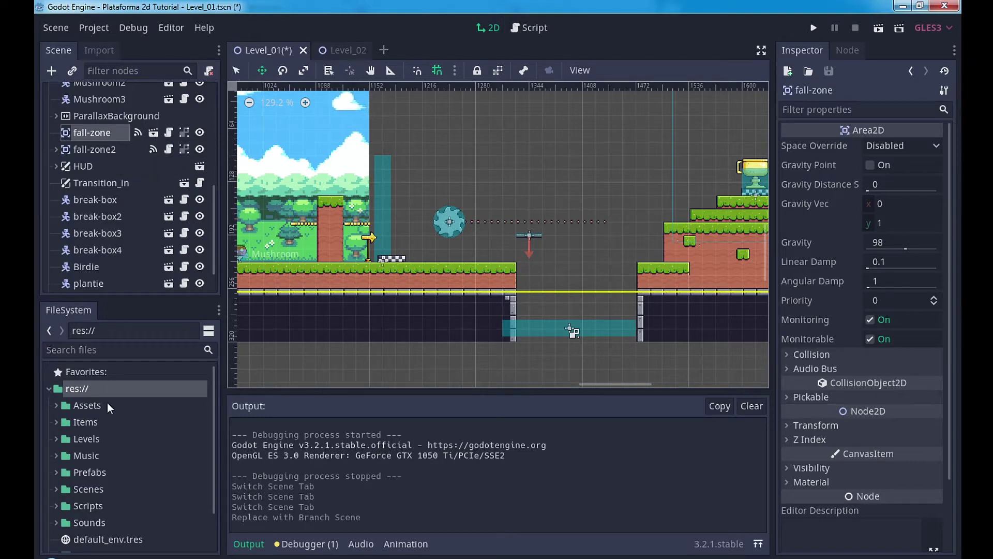
Step: Expand the Prefabs folder in the FileSystem dock to locate FallZone.tscn
click(54, 469)
scroll(112, 474, down, 2)
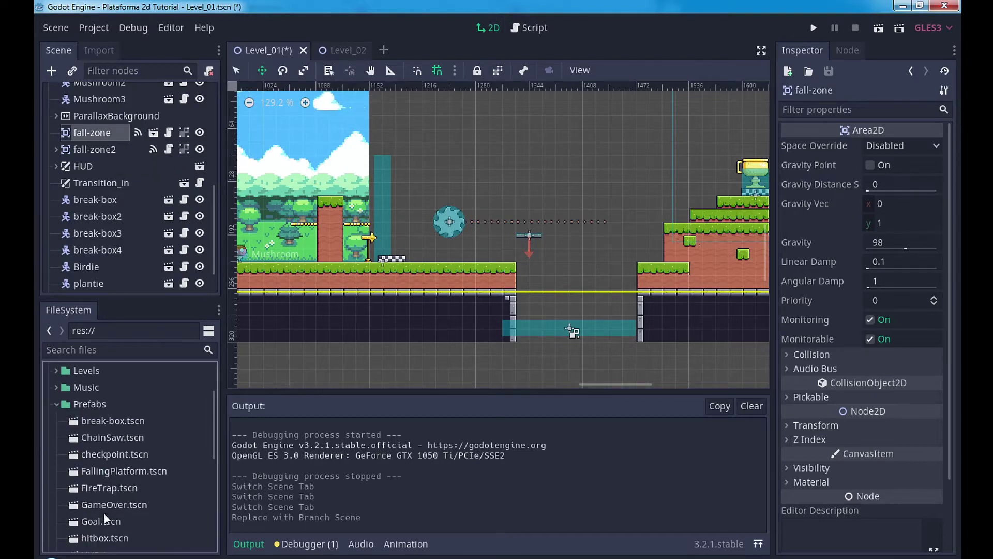
scroll(136, 469, down, 2)
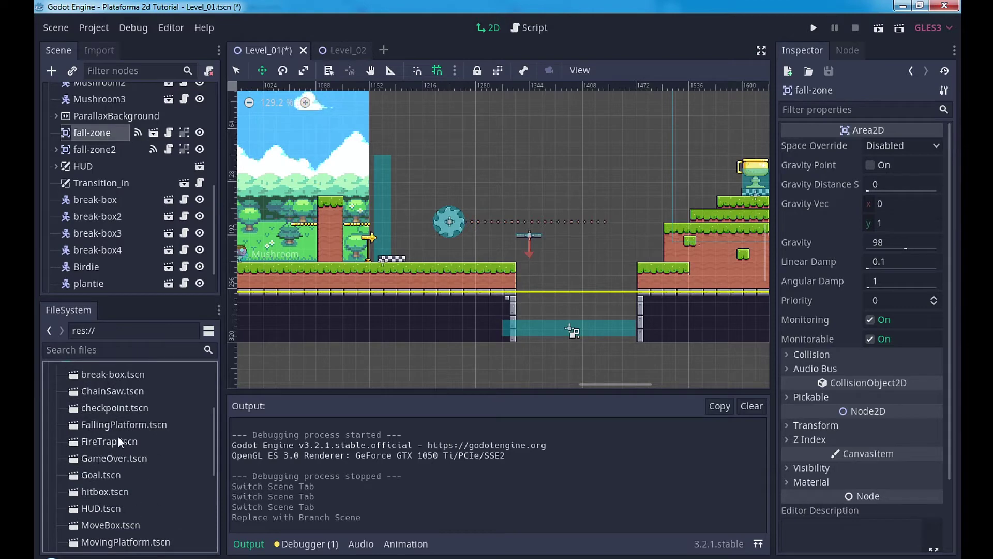
scroll(115, 440, up, 1)
scroll(127, 446, down, 2)
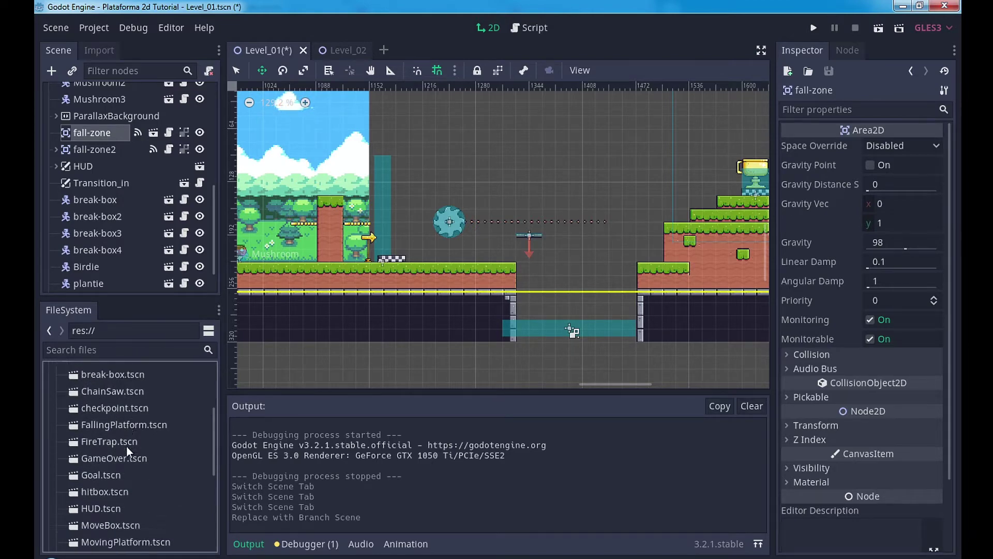
scroll(126, 446, down, 2)
scroll(122, 523, down, 2)
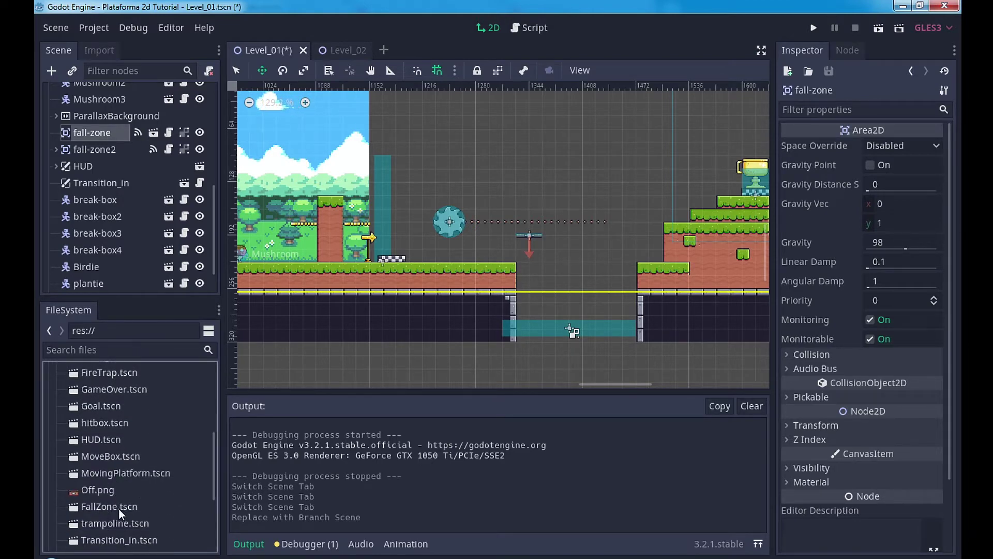
Step: In Level_02, drop a FallZone.tscn instance just below the ground beside the first pit
click(334, 49)
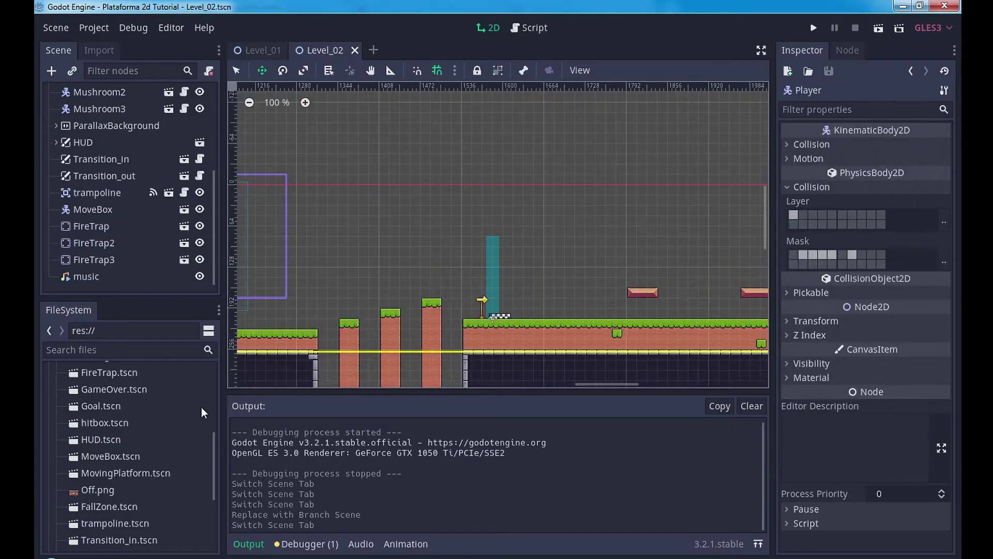
scroll(155, 134, up, 5)
scroll(106, 122, up, 4)
click(101, 93)
scroll(436, 312, down, 2)
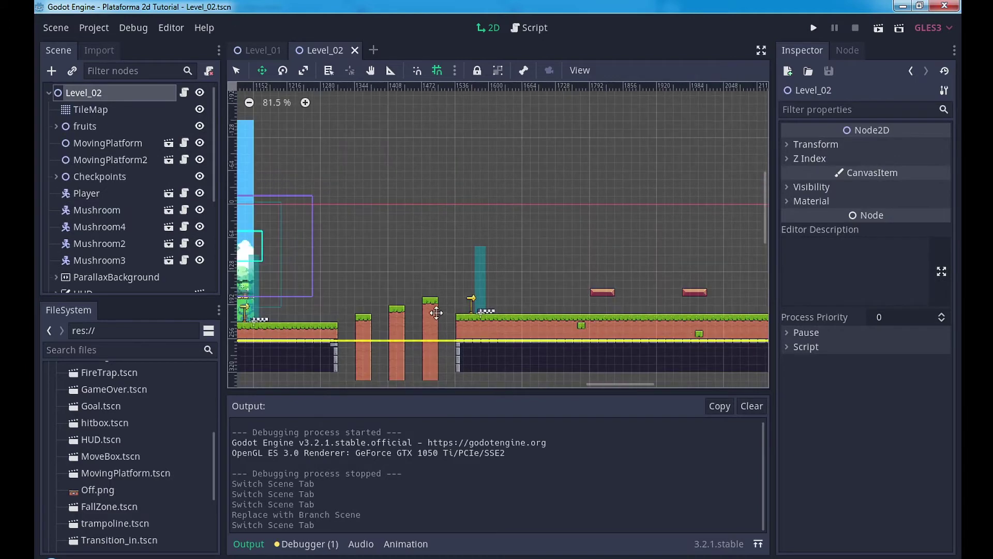
middle_drag(436, 313, 484, 217)
drag(124, 510, 431, 259)
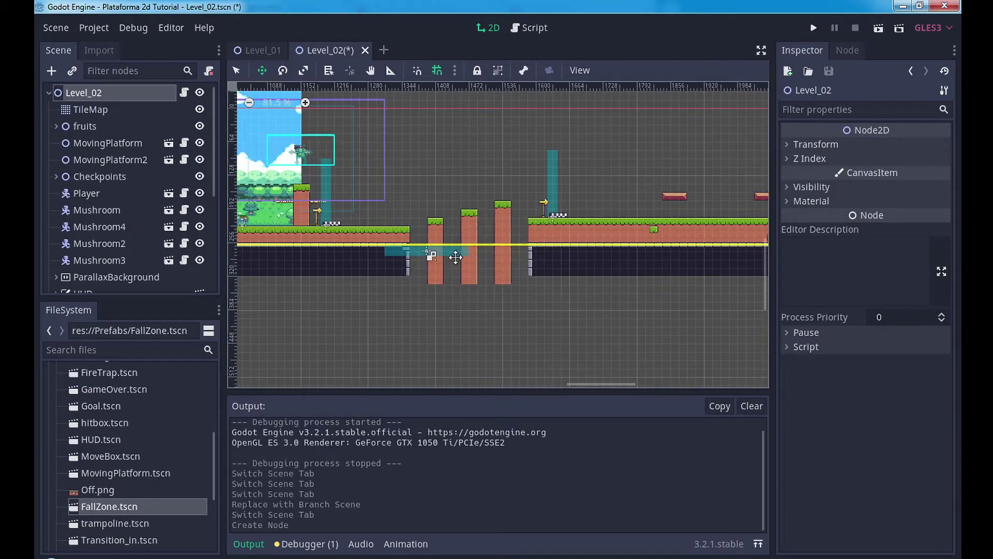
Step: Undo the stray move of the new fall zone and select the fall-zone node
drag(431, 260, 465, 259)
key(ctrl+z)
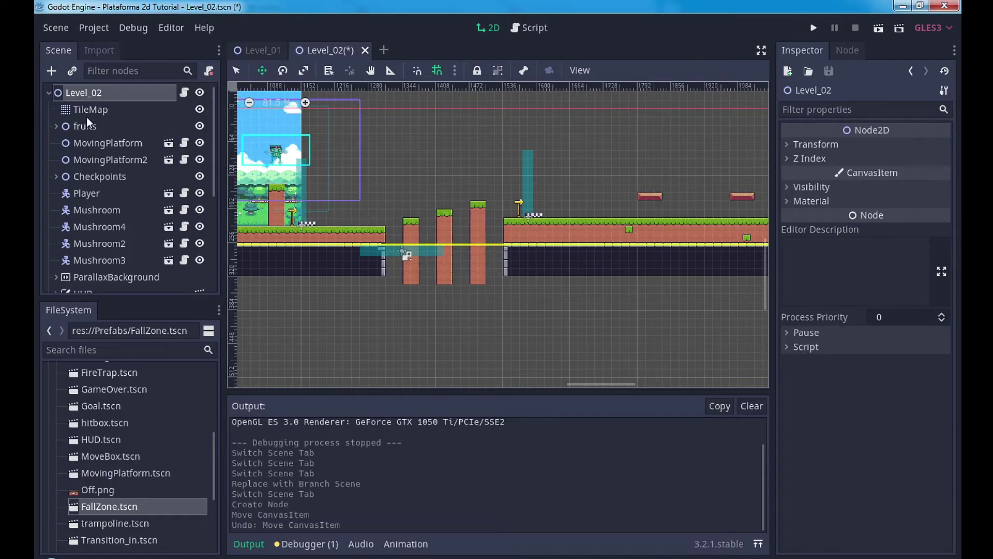
scroll(96, 259, down, 5)
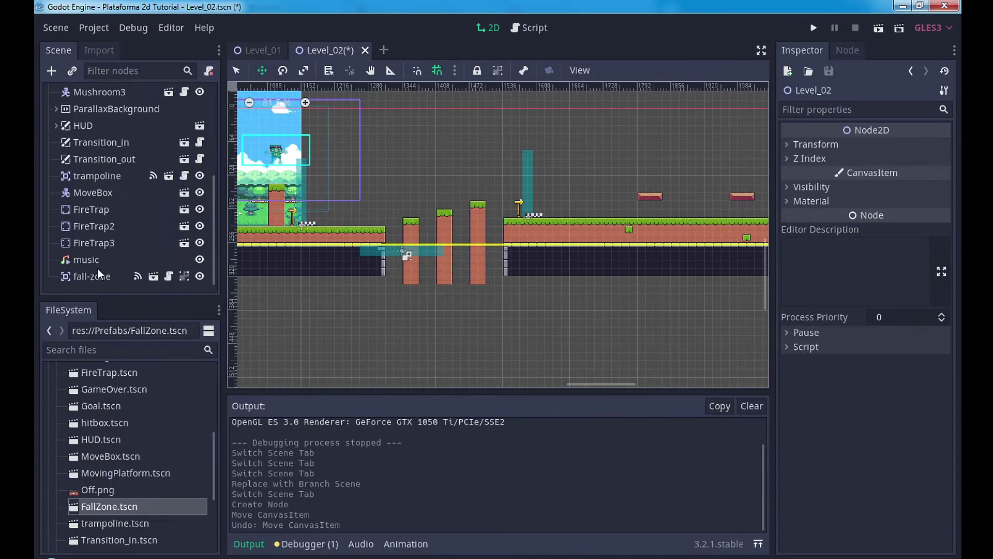
click(97, 272)
drag(423, 255, 515, 245)
Step: Duplicate fall-zone as fall-zone2 and lower both zones into the pits
key(ctrl+d)
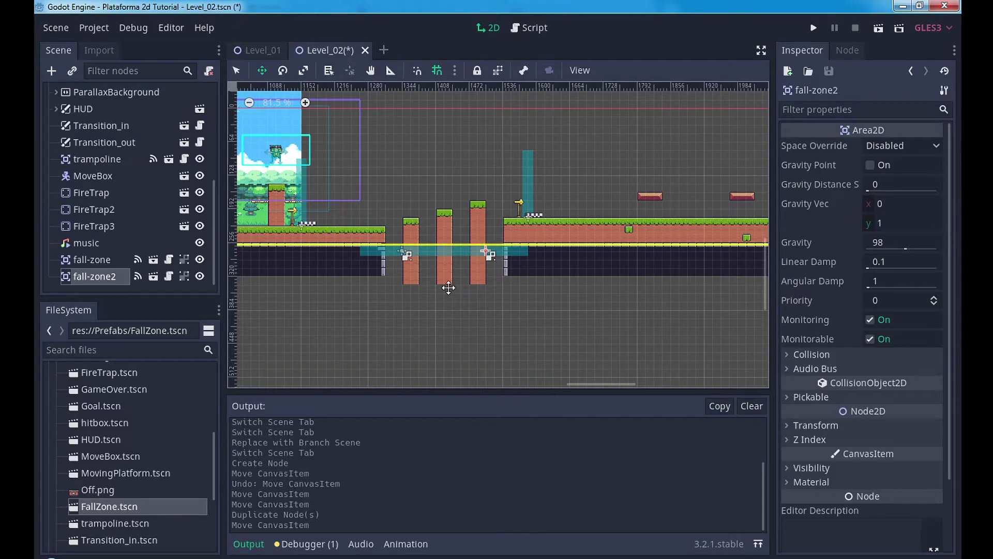
ctrl+click(106, 263)
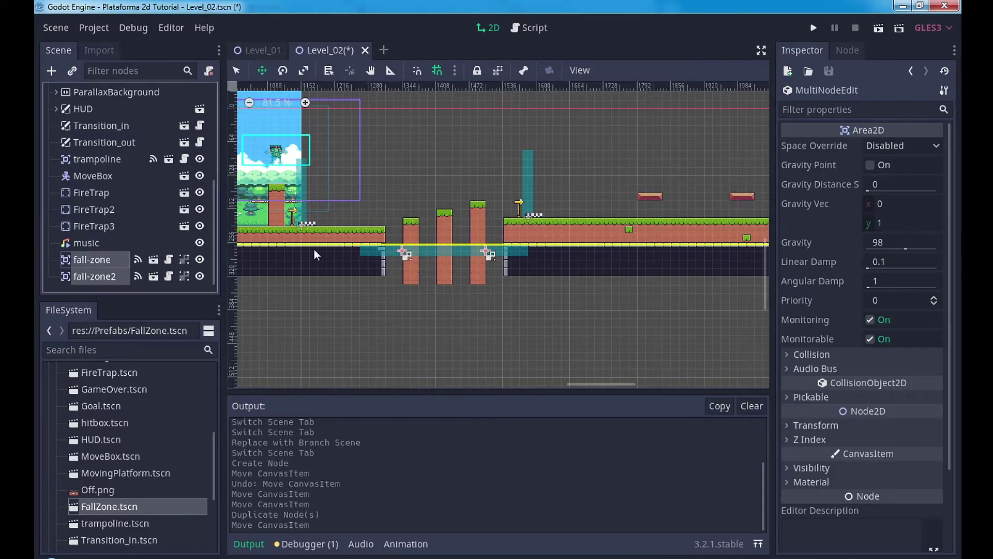
drag(517, 257, 517, 273)
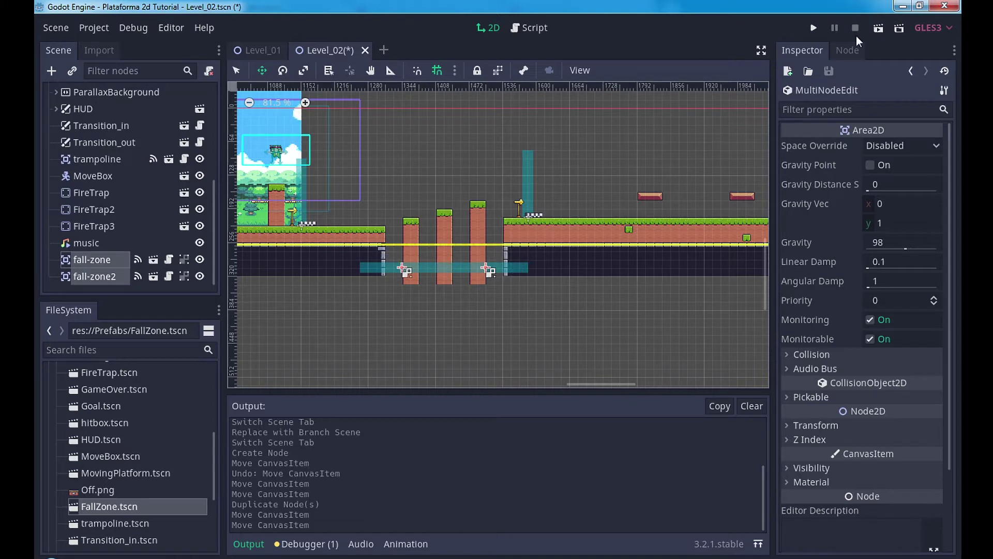
Step: Playtest Level_02, walking the frog into the pit to confirm it triggers Game Over
click(873, 29)
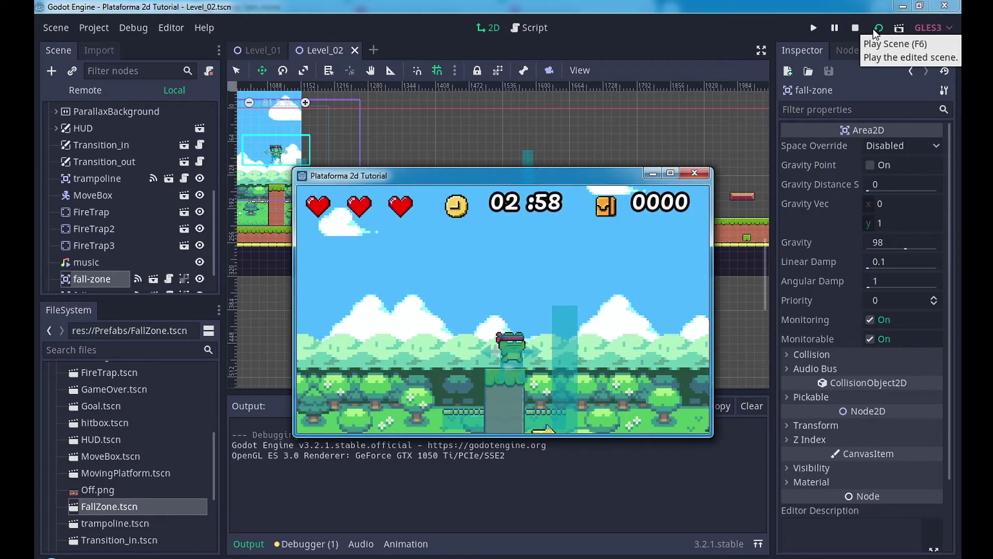
key(Right)
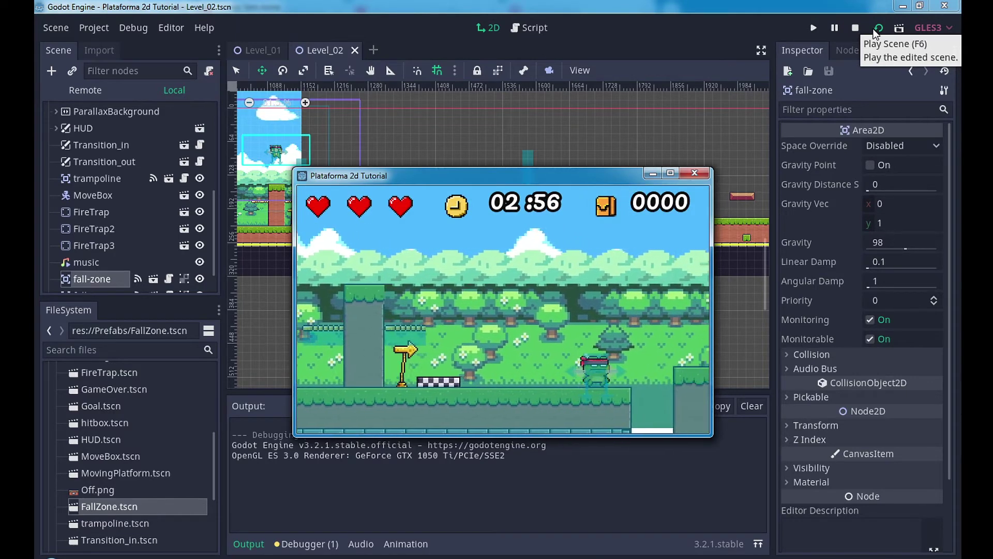
key(Right)
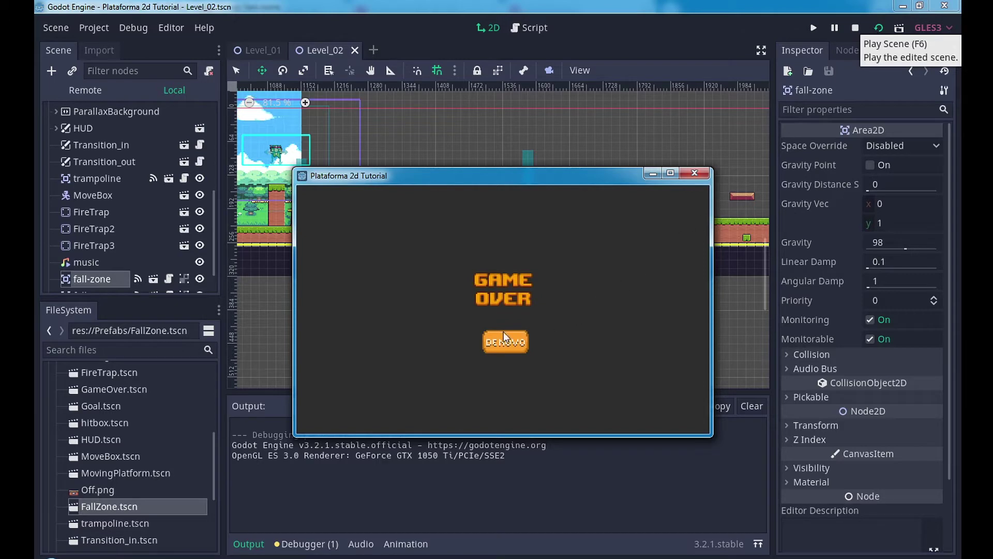
click(504, 332)
click(695, 172)
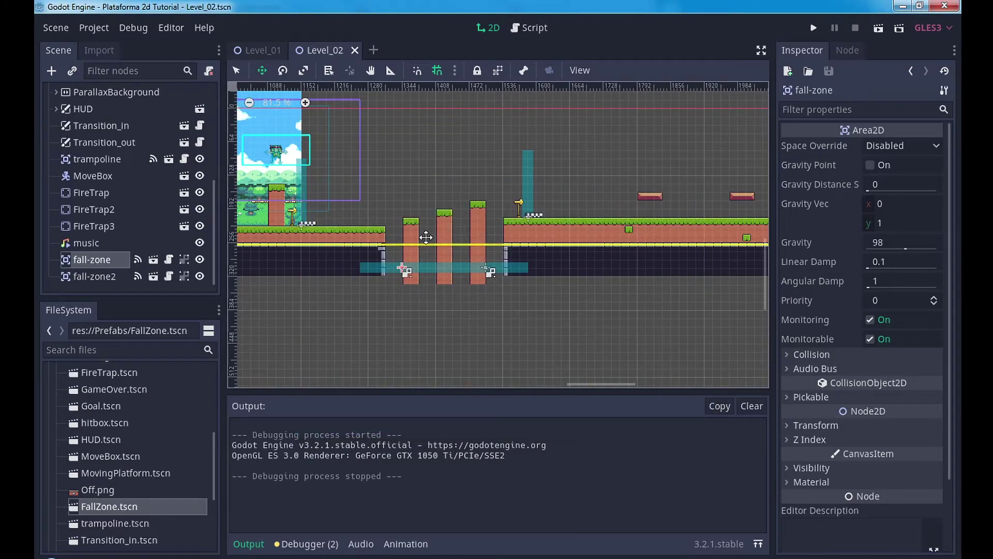
Step: Save Level_02 and pan the view further right
key(ctrl+s)
middle_drag(648, 240, 527, 273)
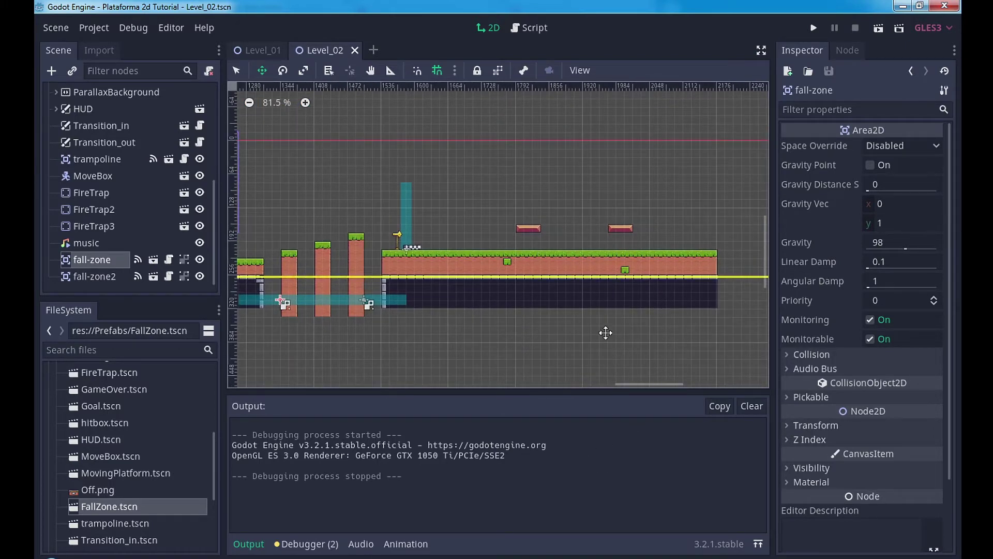
key(ctrl+z)
key(ctrl+shift+z)
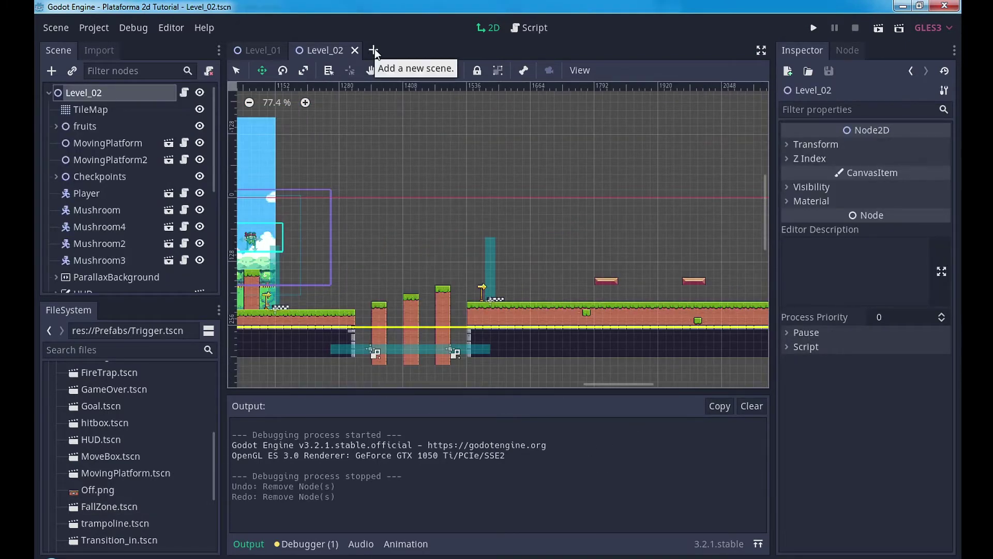
Step: Create a new scene with an Area2D root node named Trigger
click(373, 49)
click(124, 151)
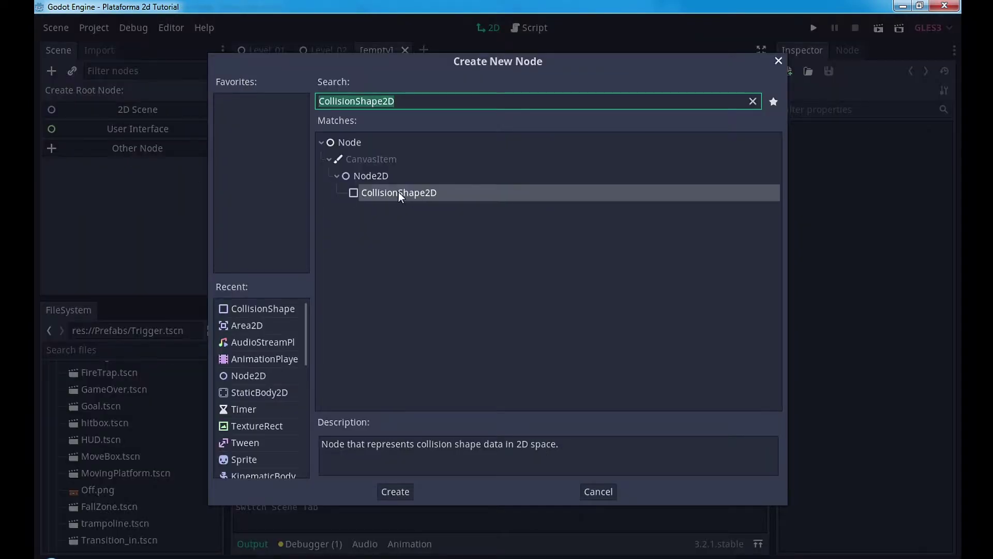
double_click(256, 324)
double_click(98, 92)
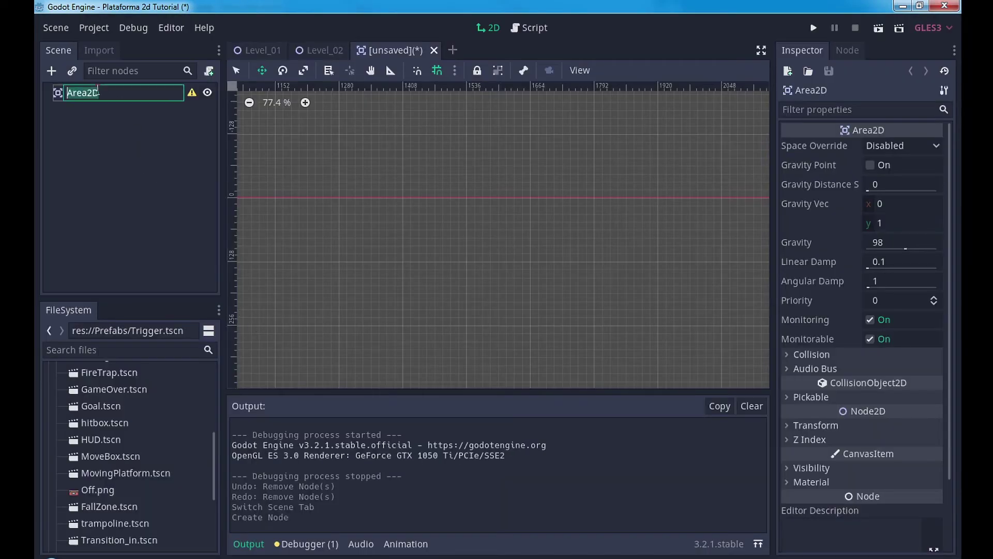
text(Trigger)
key(Return)
Step: Add a CollisionShape2D child named col under Trigger
right_click(97, 92)
click(137, 101)
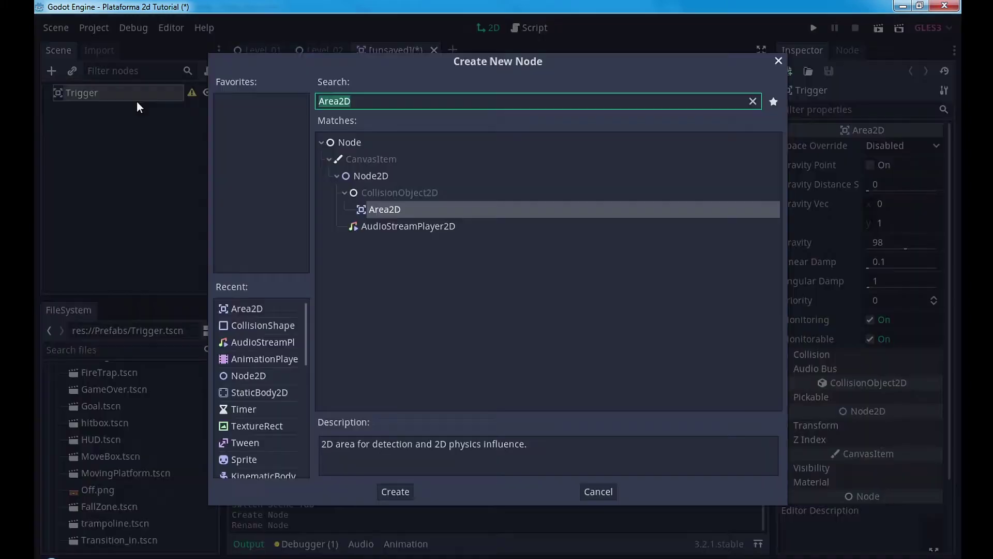
double_click(277, 323)
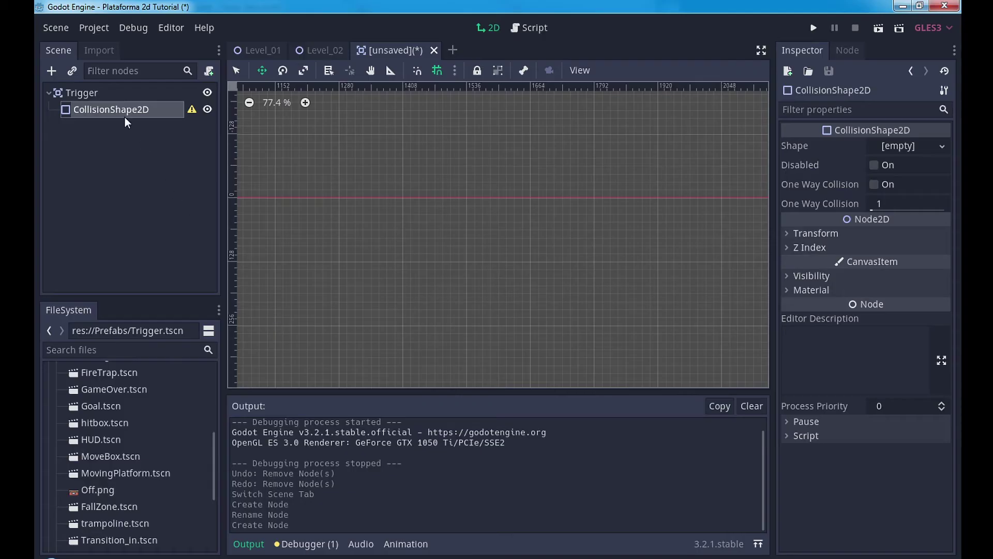
double_click(126, 110)
text(col)
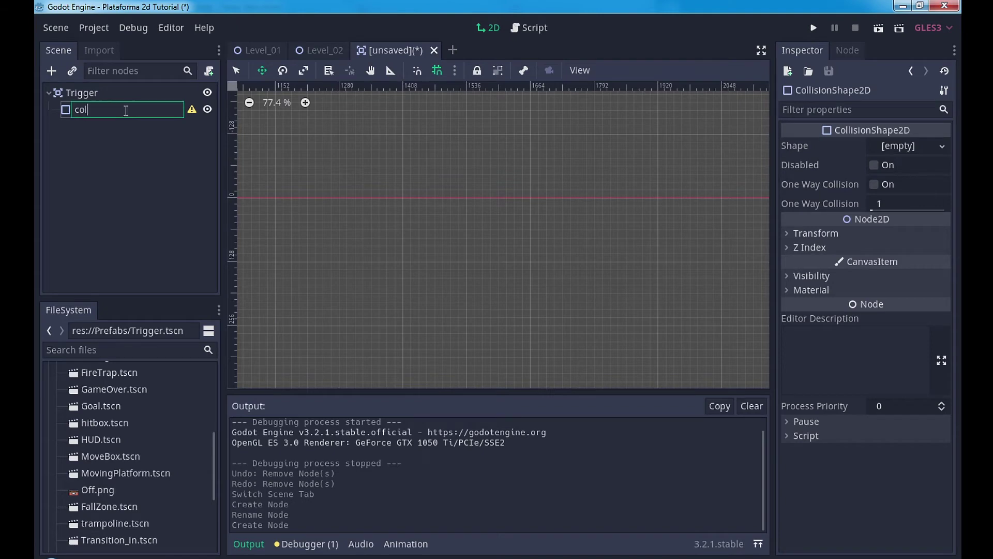
key(Return)
Step: Give col a RectangleShape2D stretched into a tall box above the origin, then save the scene
middle_drag(397, 267, 742, 284)
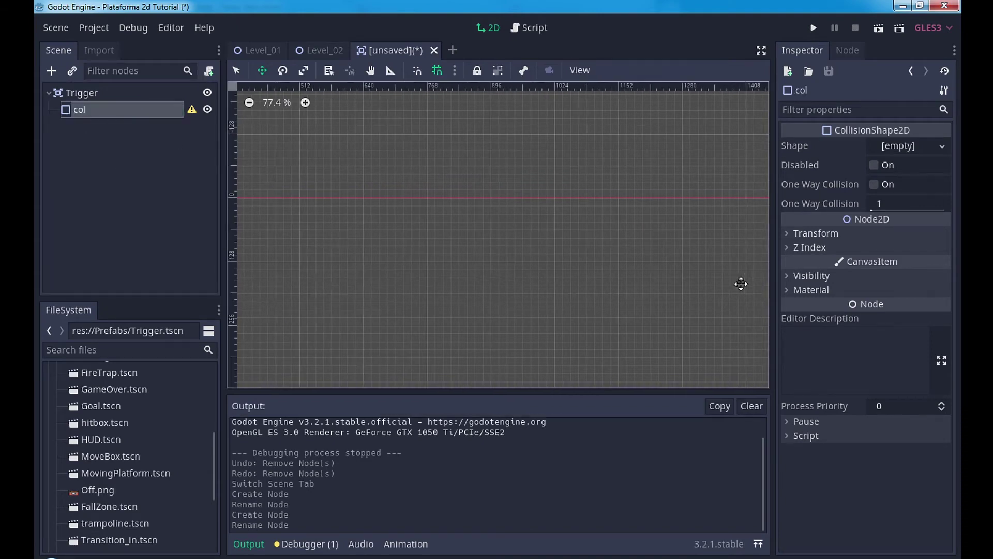
scroll(474, 295, down, 3)
scroll(388, 277, down, 2)
scroll(409, 211, up, 3)
scroll(420, 201, up, 3)
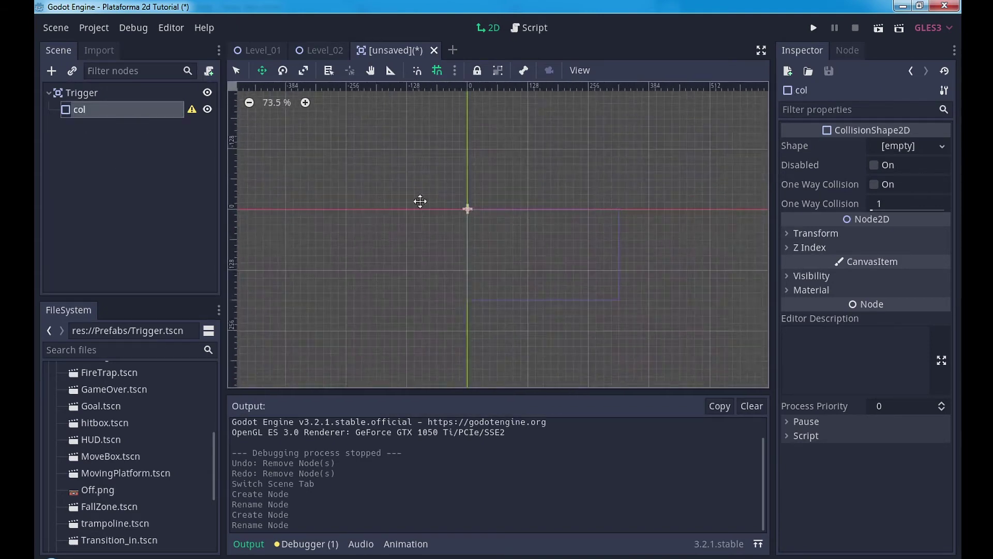
scroll(520, 196, up, 3)
click(926, 146)
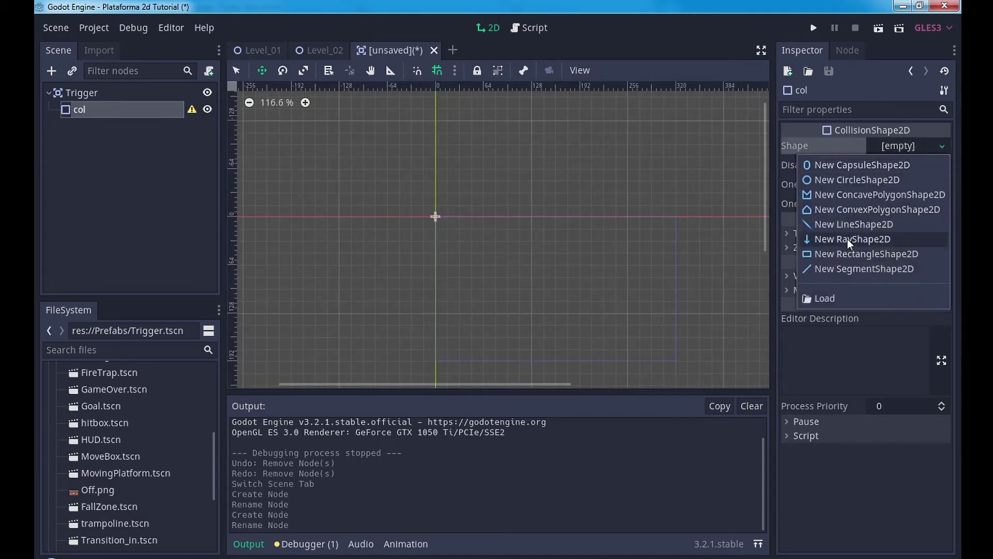
click(846, 253)
scroll(437, 212, up, 3)
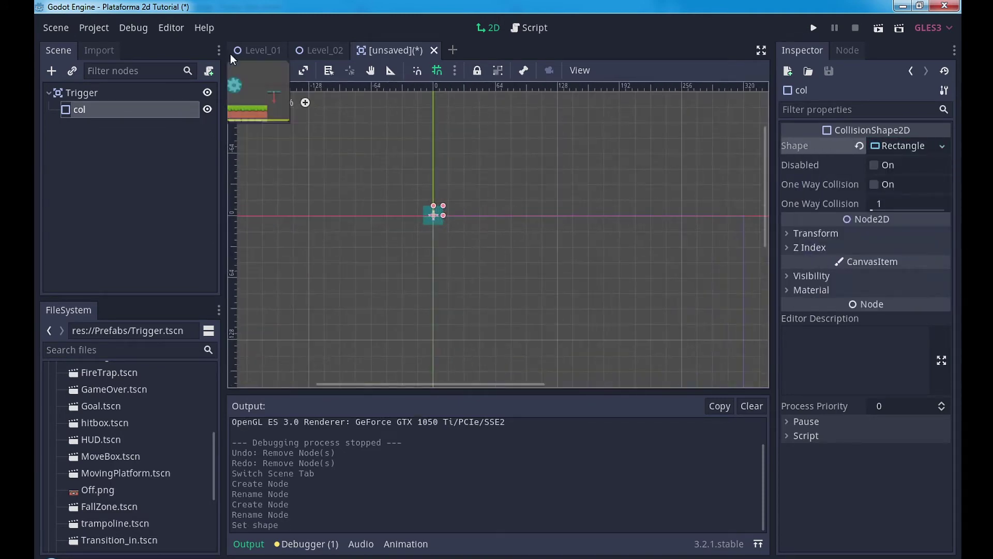
drag(434, 206, 434, 153)
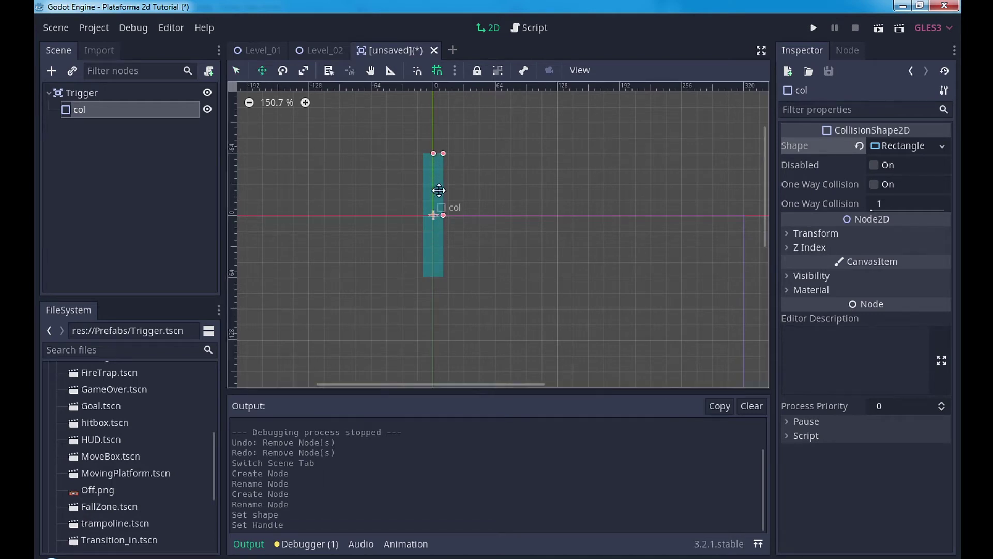
drag(437, 192, 438, 130)
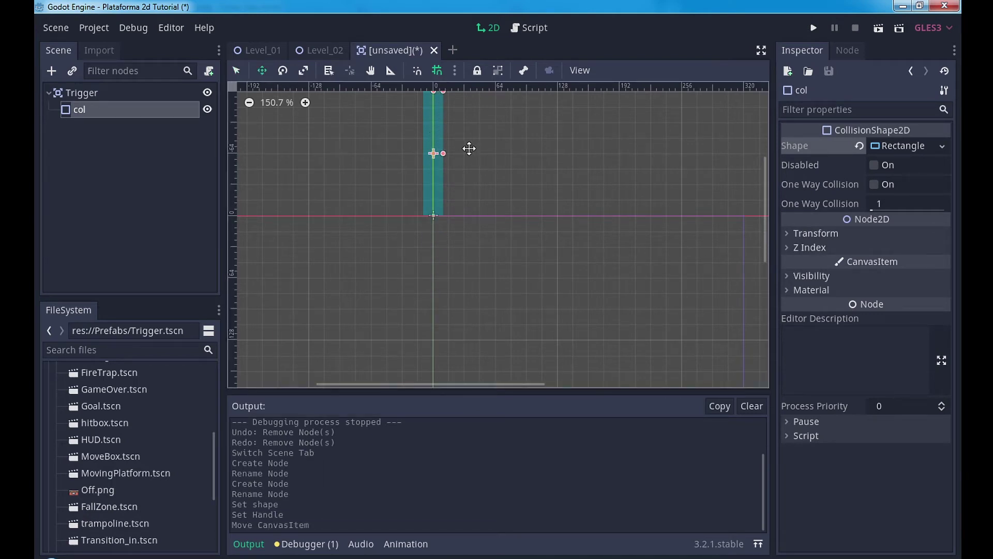
middle_drag(492, 178, 517, 266)
key(ctrl+s)
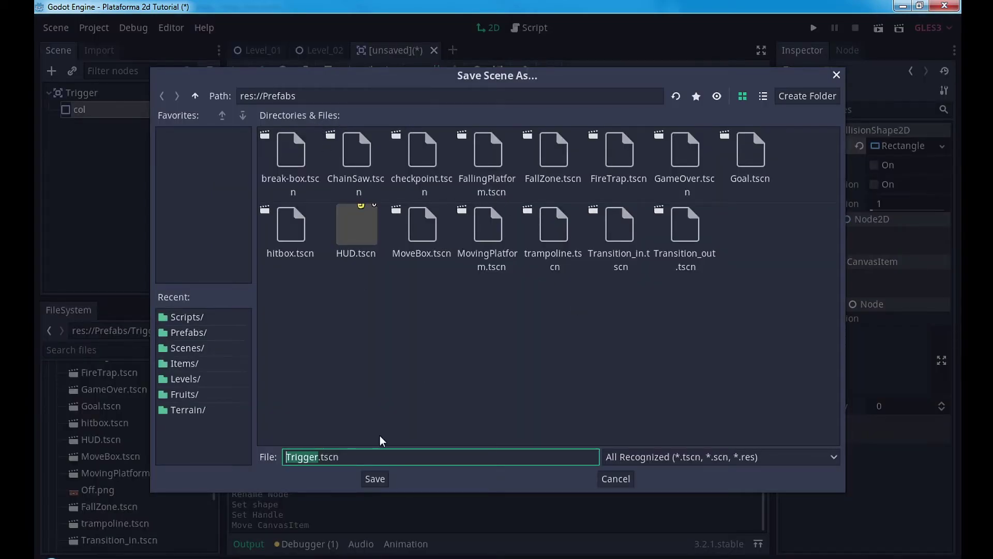
Step: Save the scene as Trigger.tscn and begin attaching a script to the Trigger root
click(373, 479)
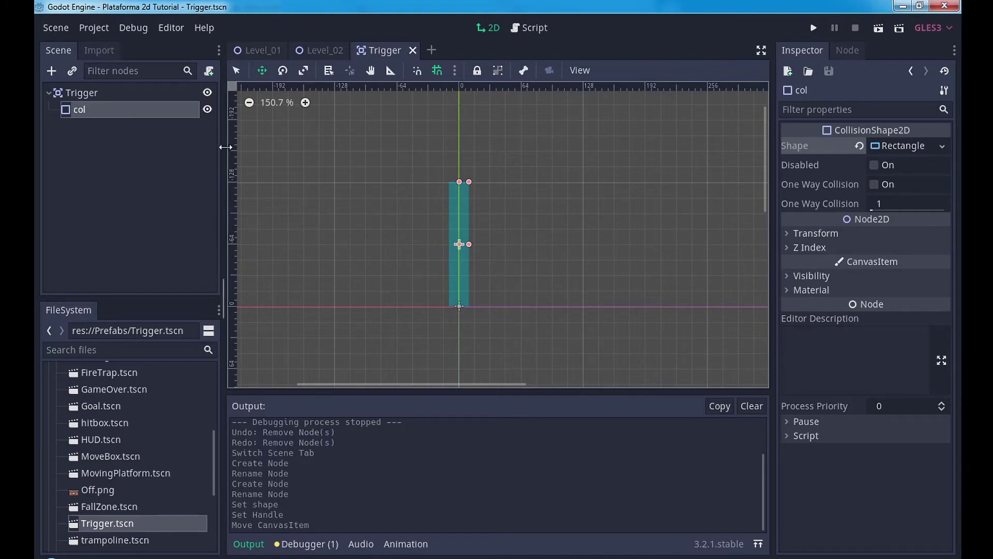
click(82, 94)
right_click(83, 94)
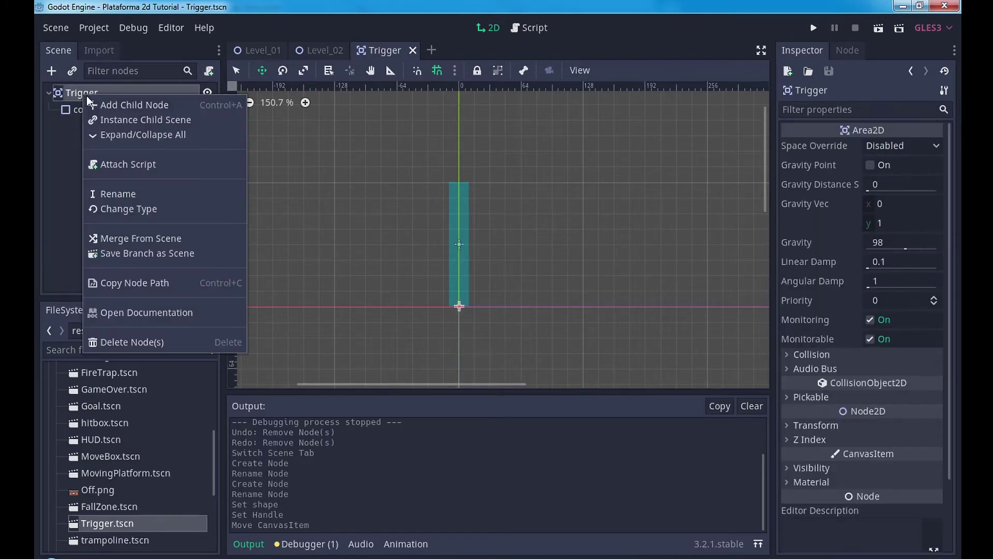
click(145, 165)
Step: Create the script as Trigger.gd in the res://Scripts folder
click(603, 297)
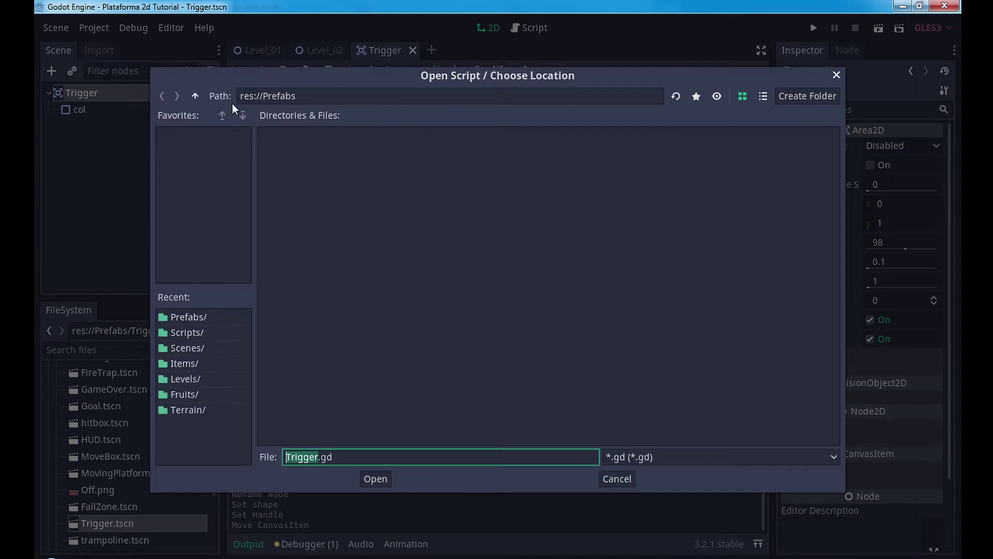
click(196, 96)
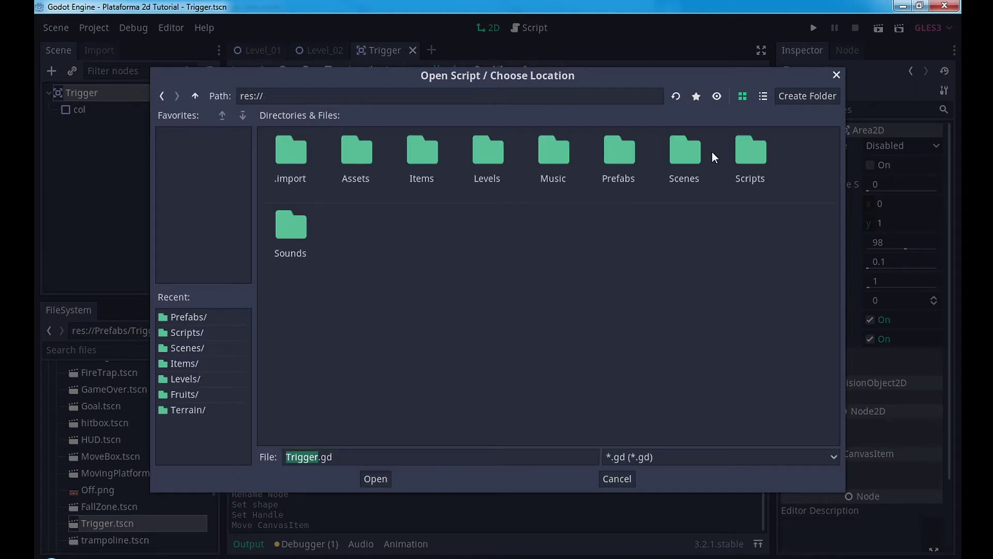
double_click(747, 153)
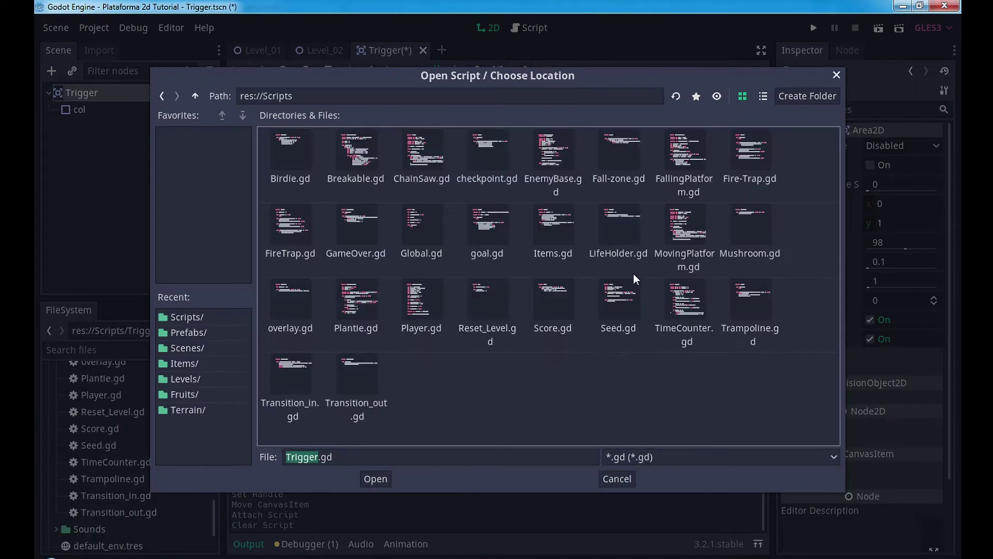
click(380, 480)
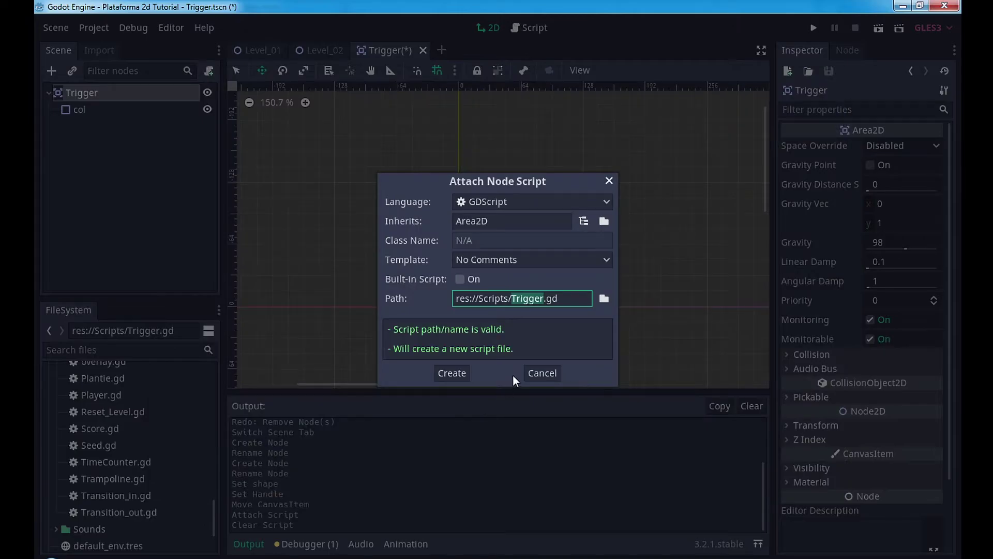
click(464, 374)
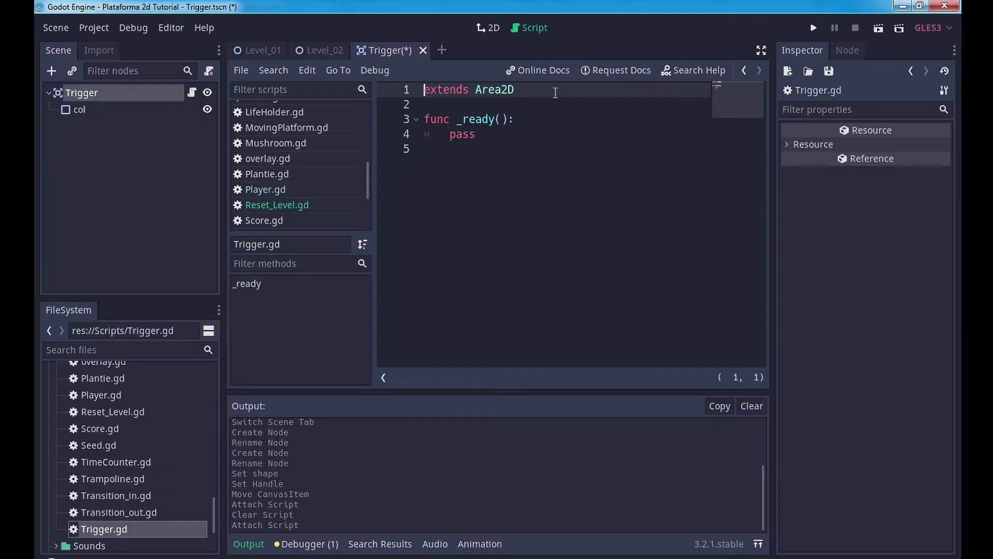
Step: Declare a PlayerEntered signal and delete the default _ready function
click(762, 51)
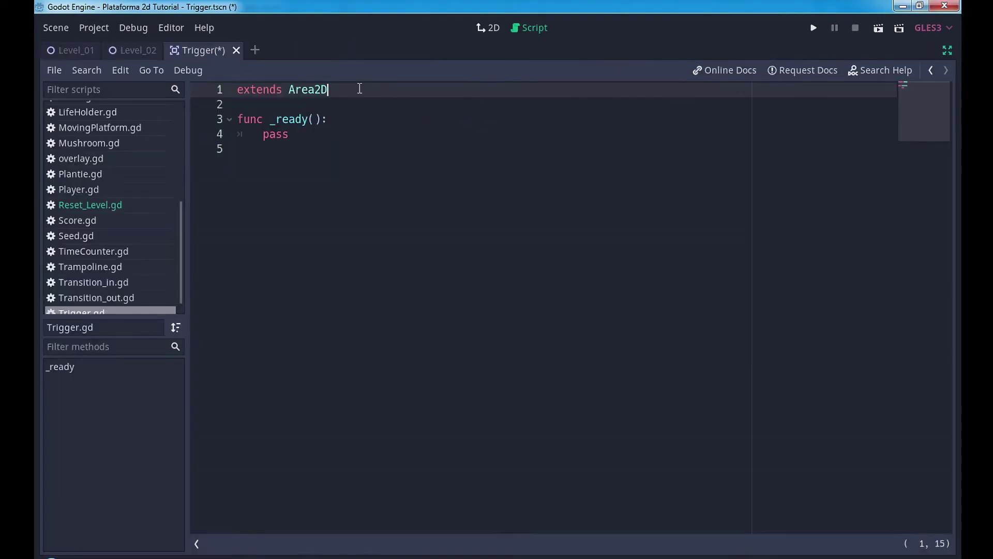
ctrl+scroll(405, 283, up, 2)
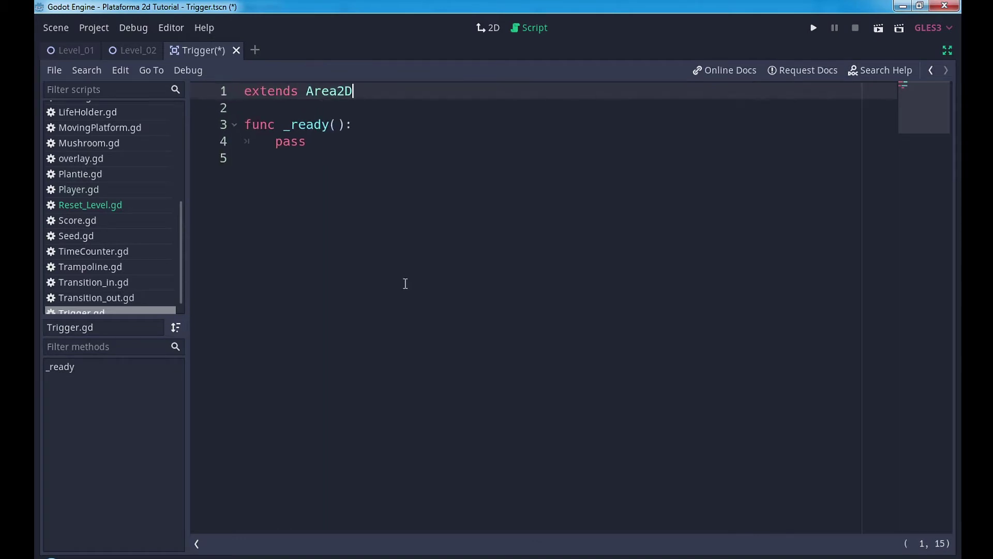
key(Return)
key(Return)
text(sign)
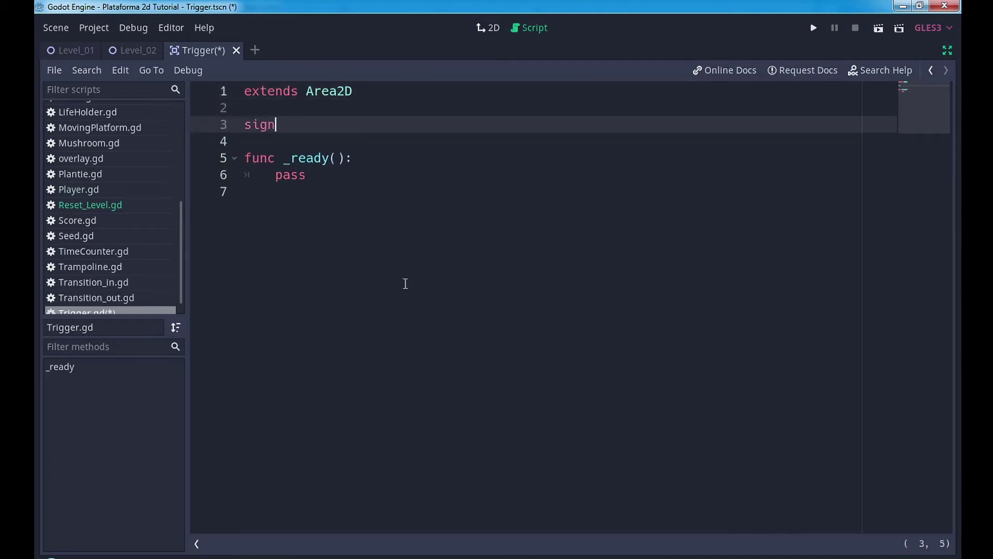
text(al P)
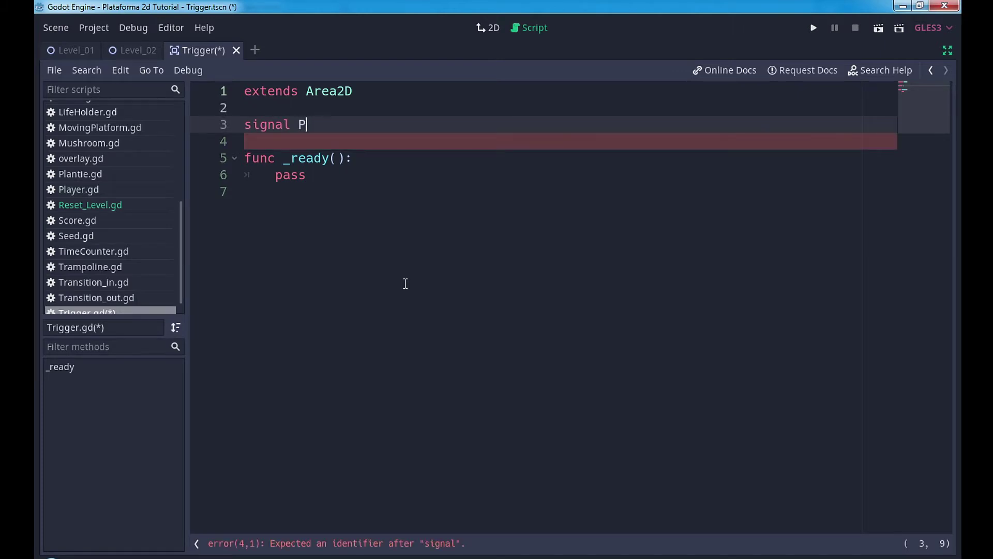
text(layerEnte)
text(red)
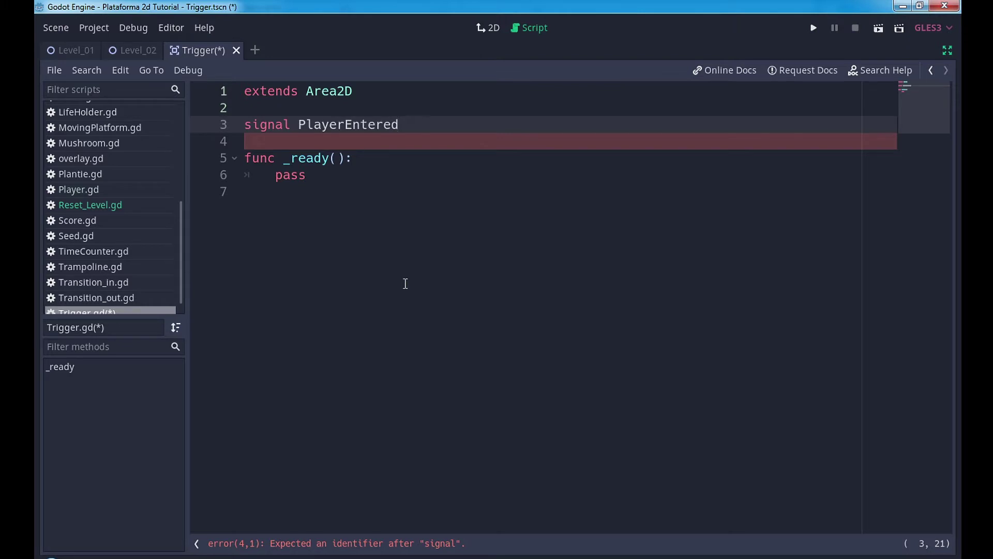
key(Down)
key(Down)
key(Down)
key(Up)
key(Up)
key(Down)
key(Down)
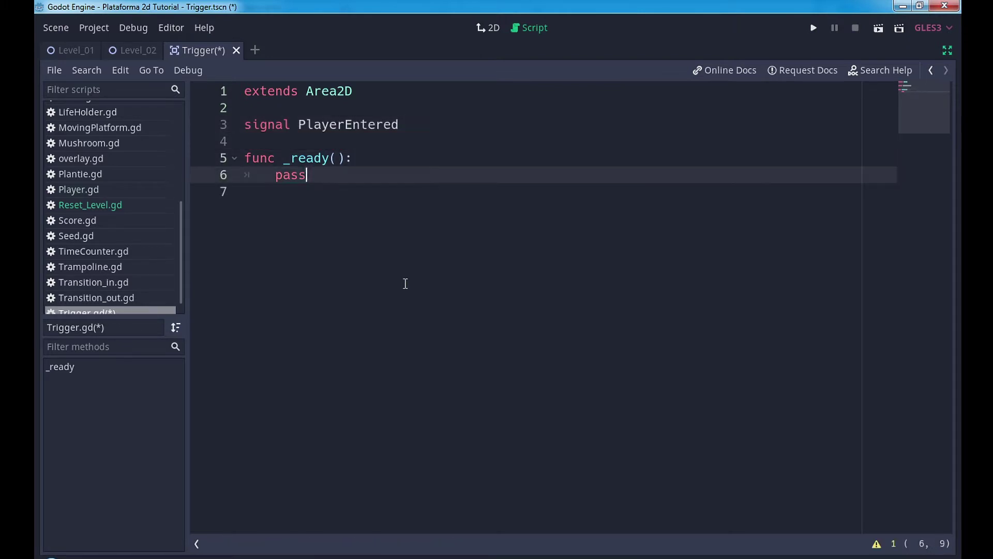
key(shift+Up)
key(shift+Home)
key(BackSpace)
Step: Add a _physics_process function storing get_overlapping_bodies() in a bodies variable
text(fu)
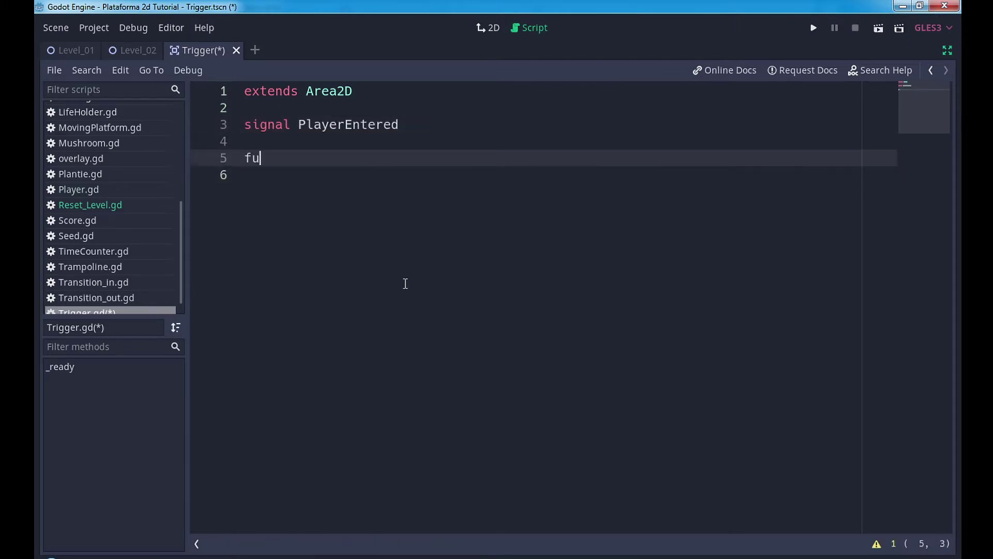
text(nc _phy)
key(Return)
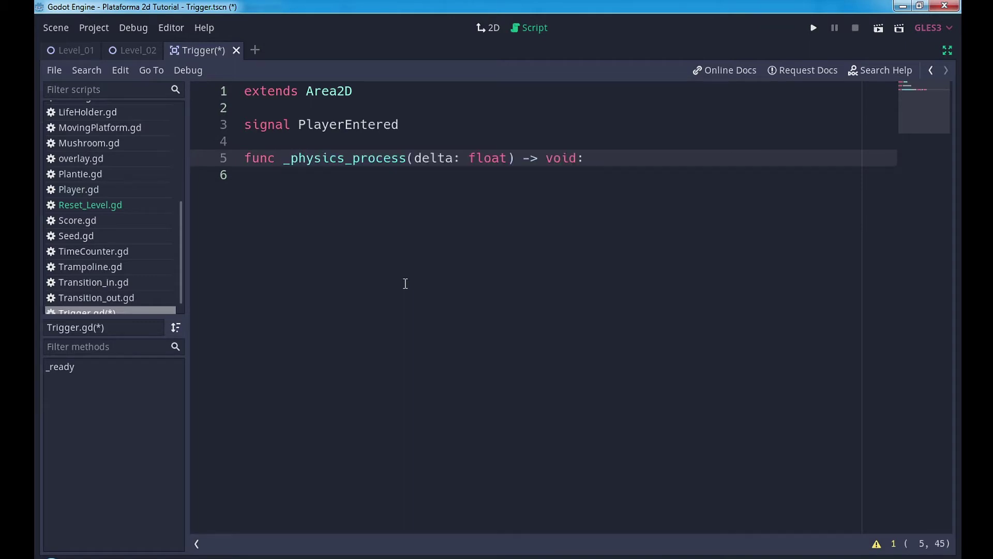
key(Return)
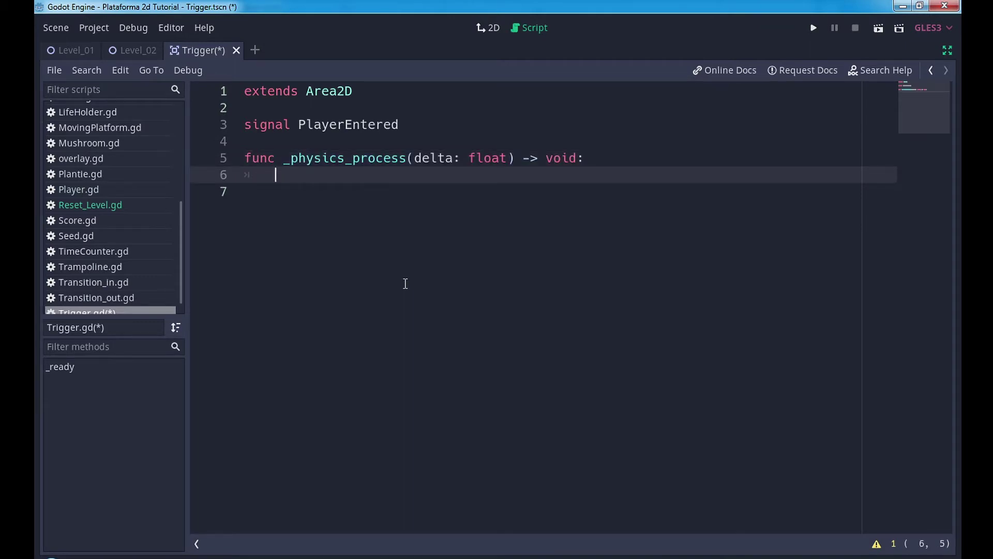
text(va bodi)
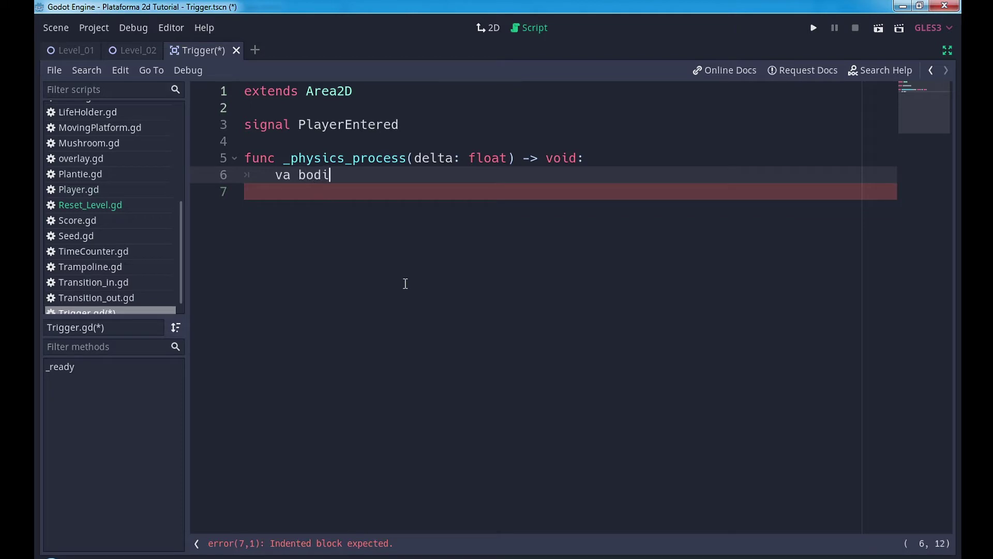
text(es)
key(ctrl+Left)
key(Left)
text(r)
key(Down)
text(=)
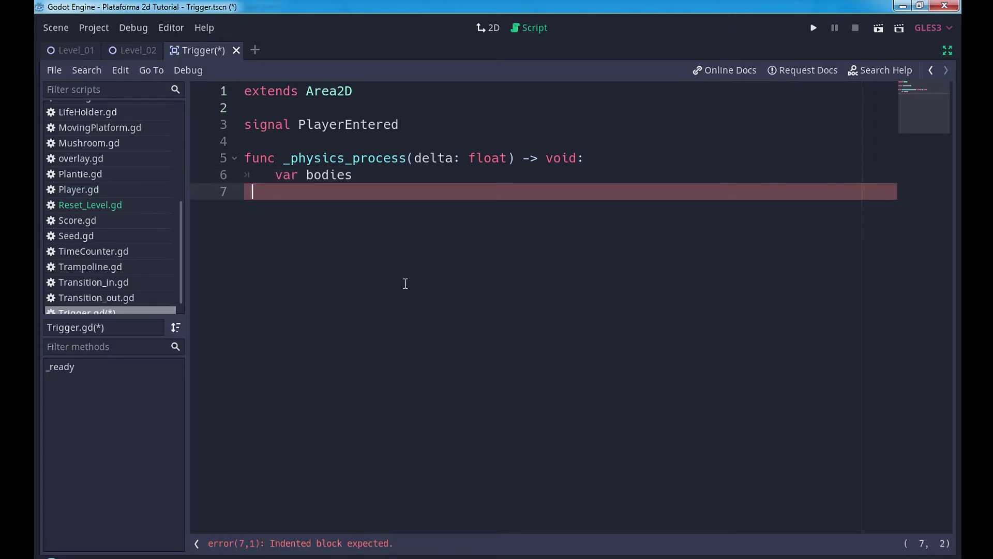
key(BackSpace)
key(BackSpace)
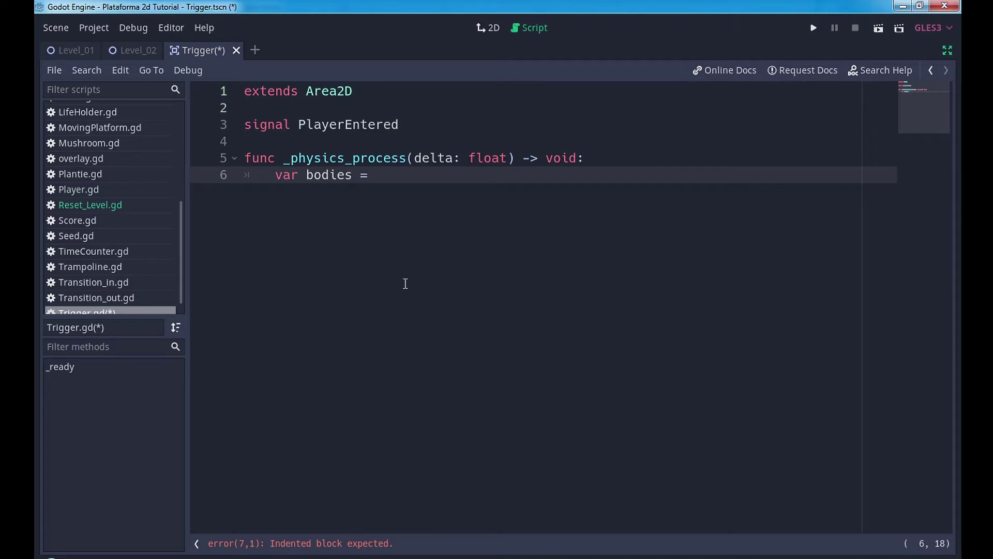
text(get_overlapping_bodies()
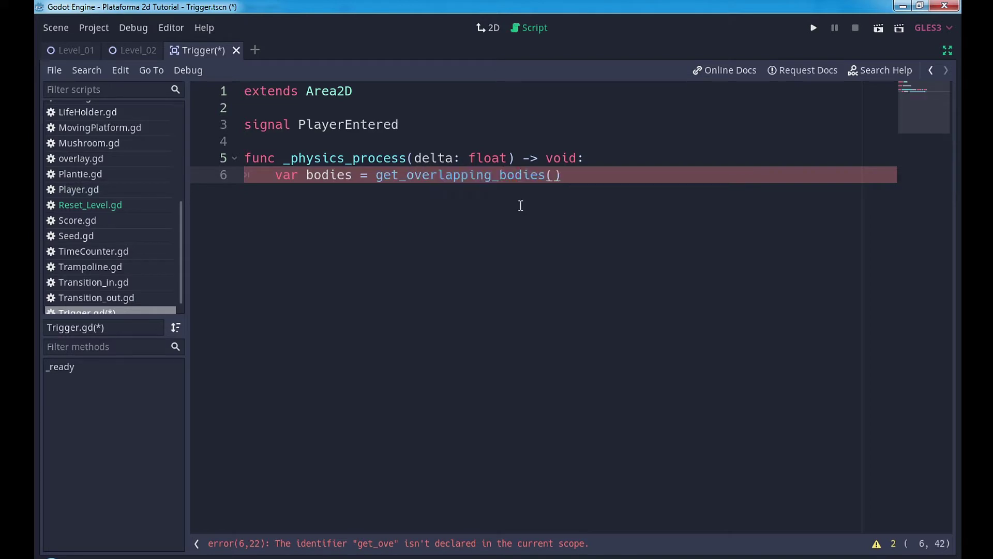
click(519, 206)
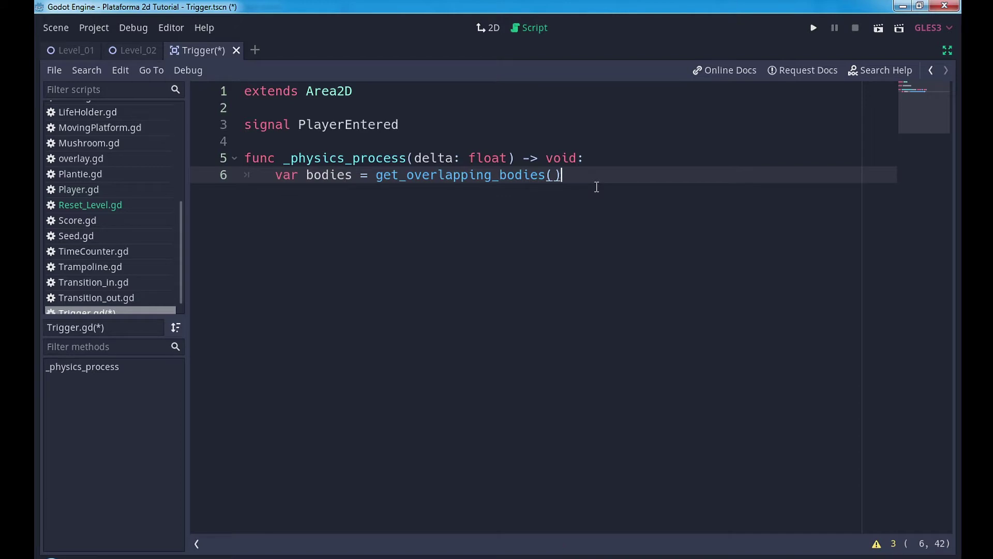
Step: Loop over bodies, checking whether body.name == "Player"
key(Return)
key(Return)
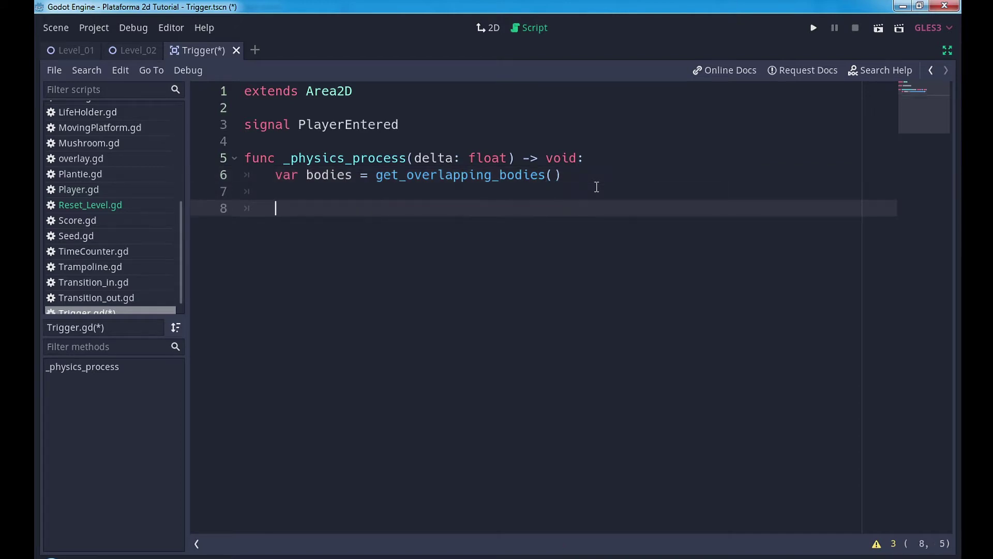
text(for)
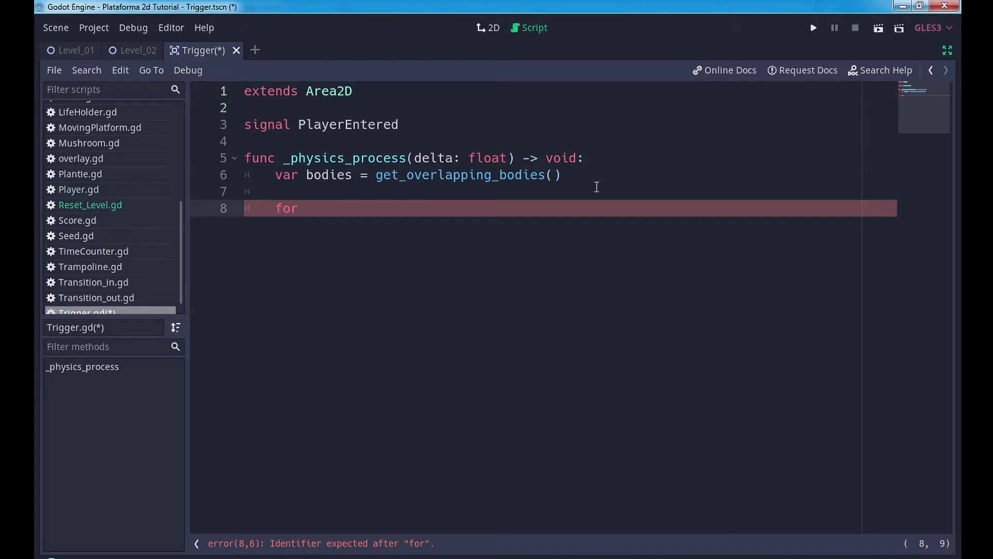
text(bod)
text(y in bo)
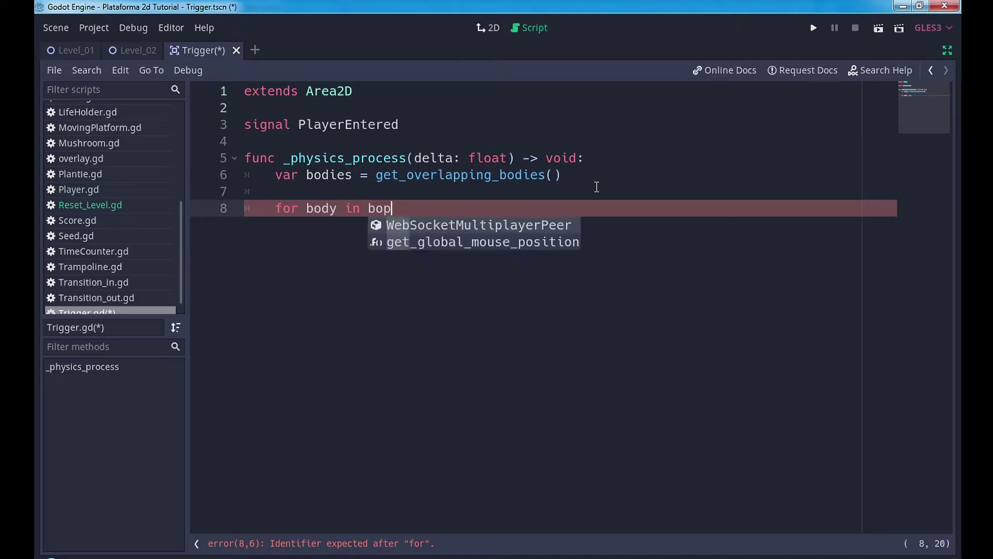
text(d)
key(Return)
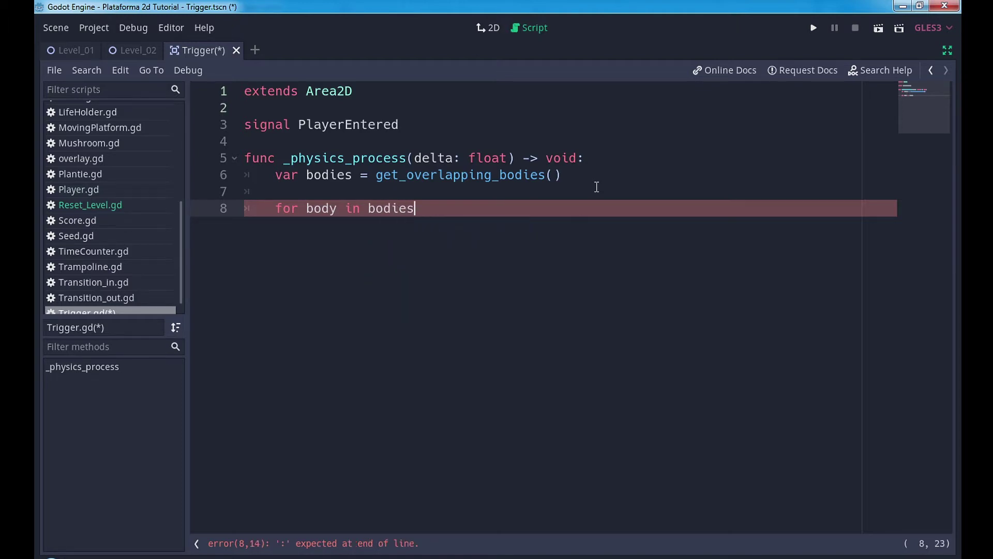
text(:)
key(Return)
text(if bod)
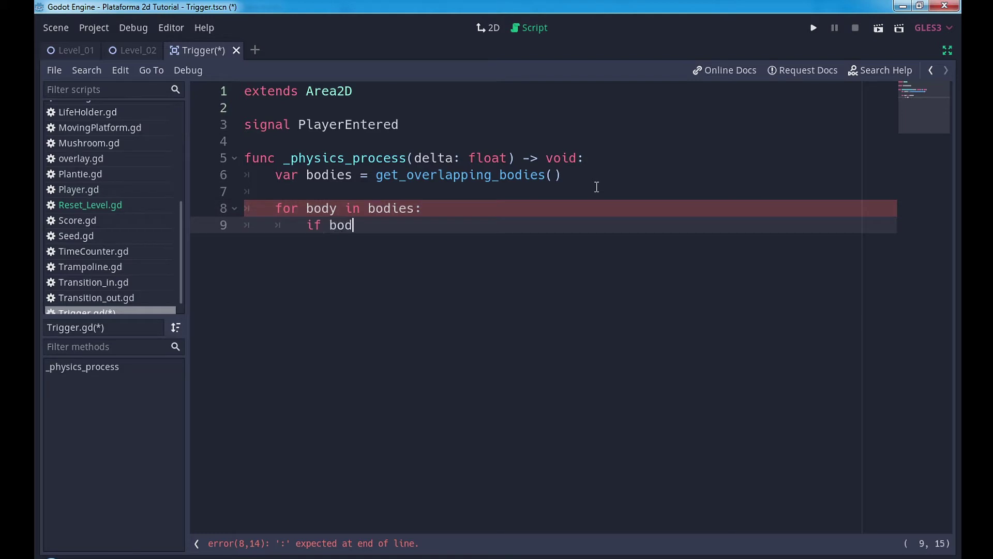
text(y.name )
text(== "Pl)
text(ayer")
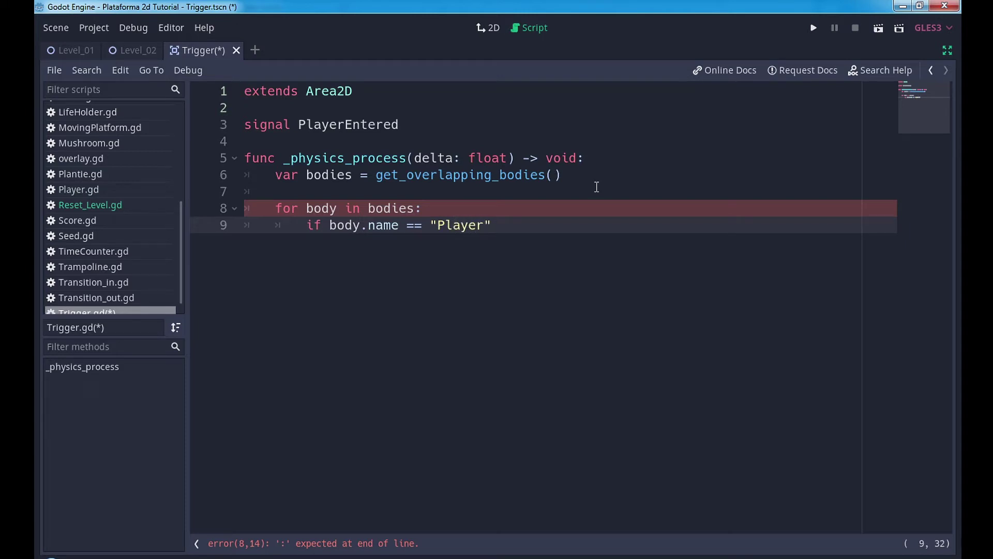
text(:)
key(Return)
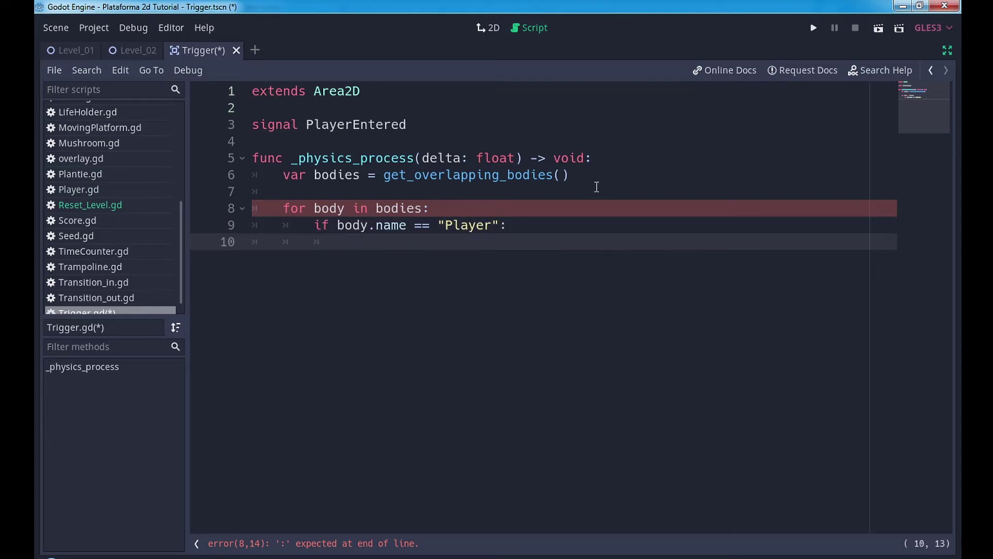
Step: Inside the check, emit PlayerEntered and call queue_free(), then save the script
text(emit)
key(Return)
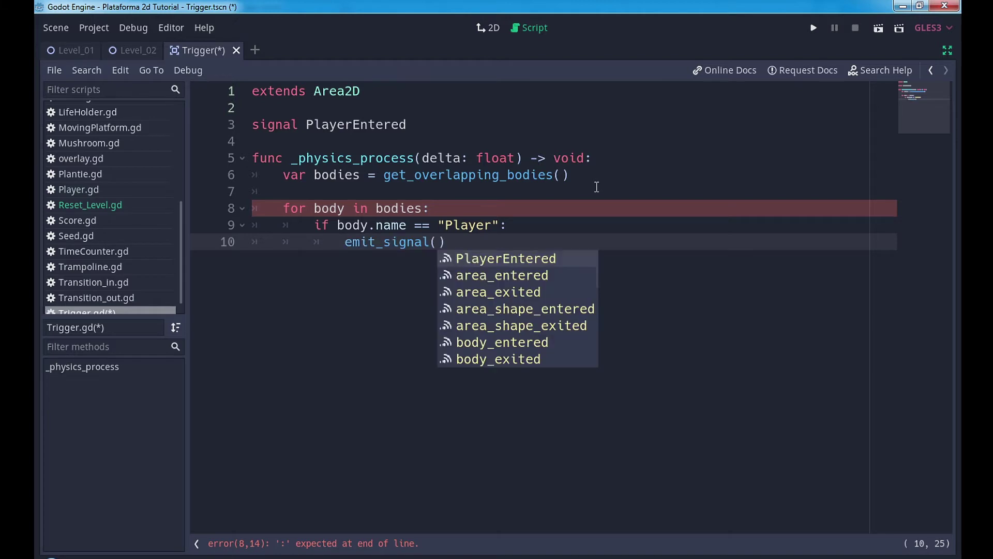
key(Return)
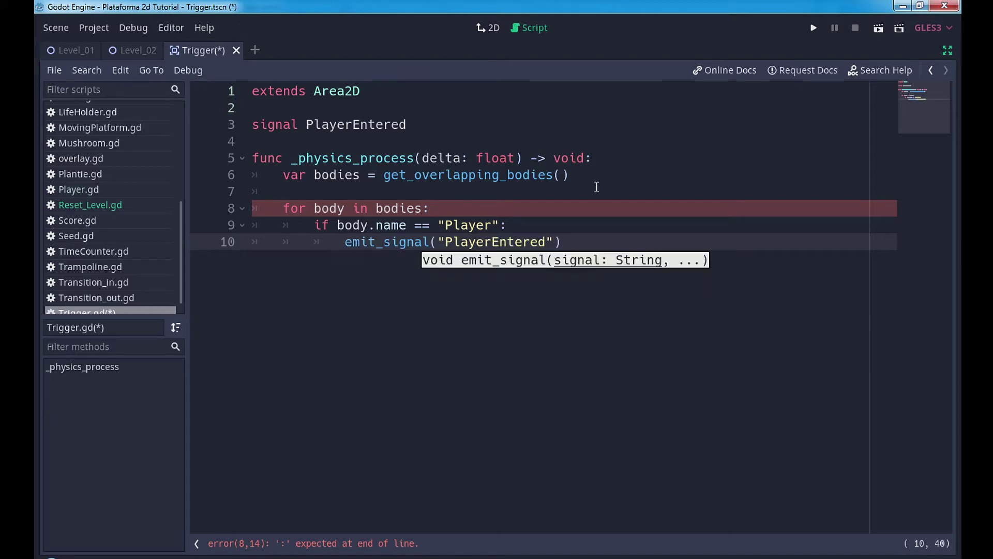
key(End)
key(Return)
text(qu)
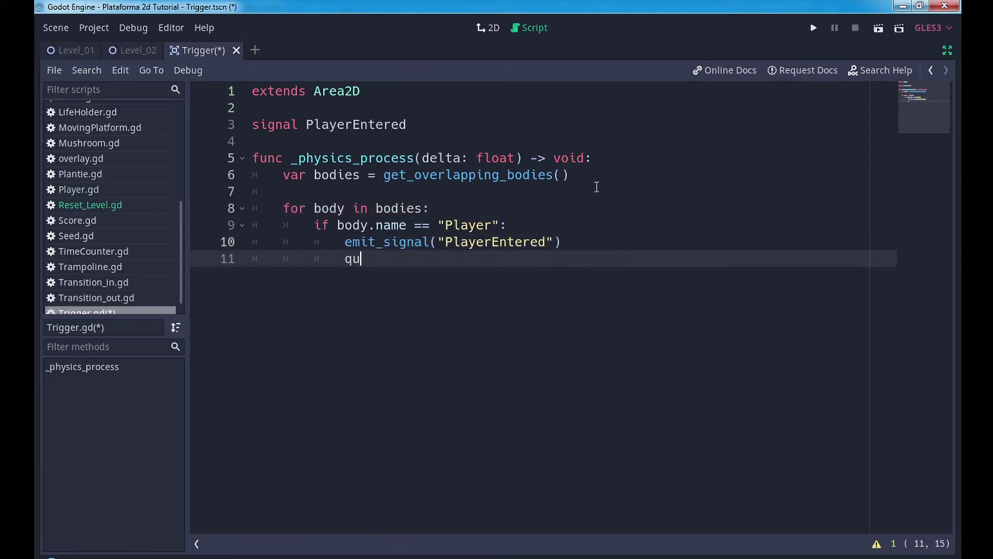
text(e)
key(Return)
key(ctrl+s)
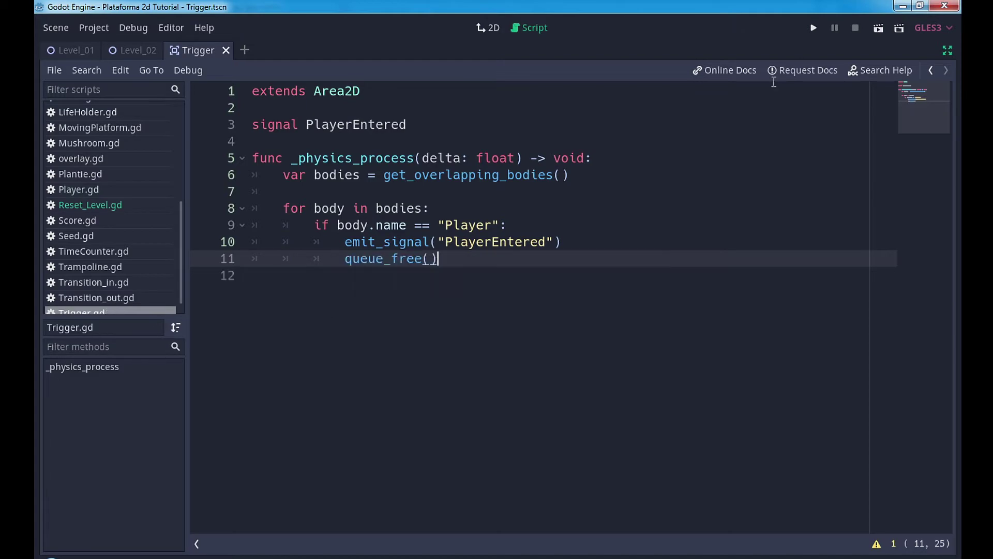
Step: Place a Trigger.tscn instance beside the first ground ledge in Level_02
click(948, 49)
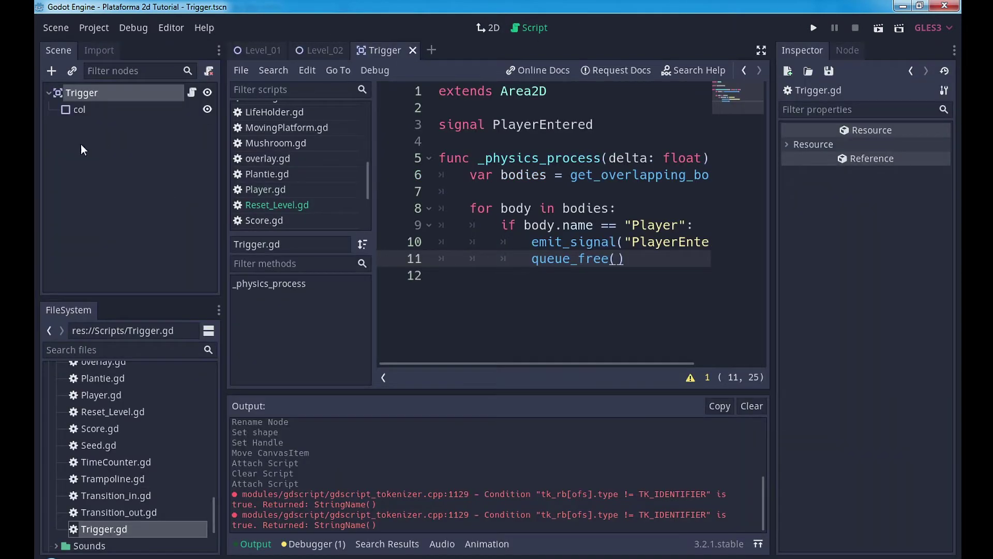
click(315, 52)
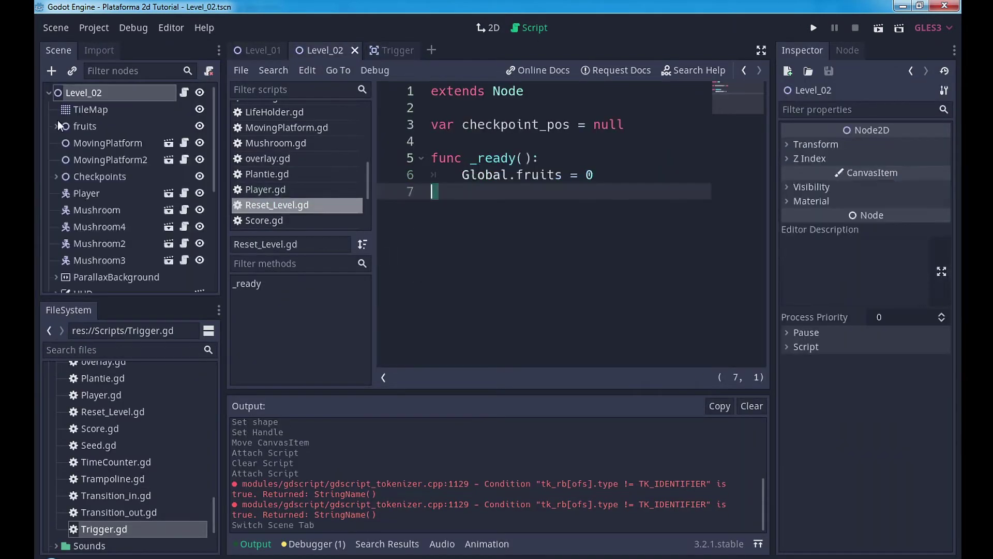
click(486, 29)
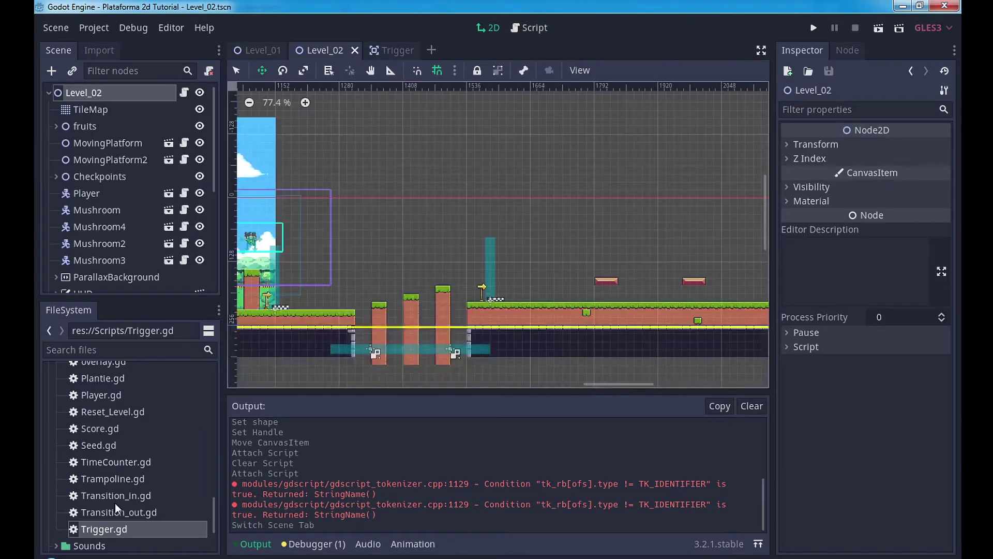
scroll(110, 500, down, 2)
scroll(110, 492, up, 5)
scroll(108, 476, up, 5)
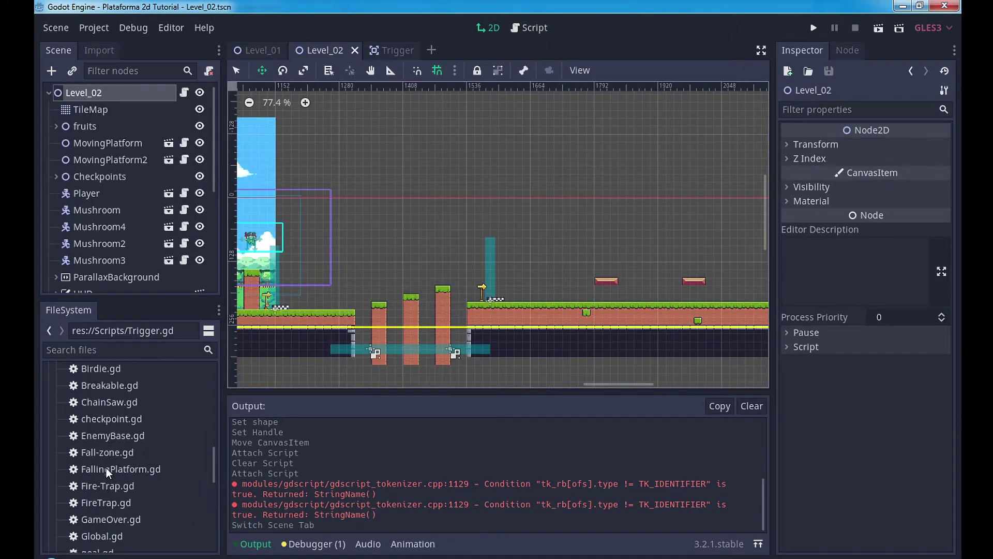
scroll(105, 463, up, 3)
drag(117, 429, 565, 293)
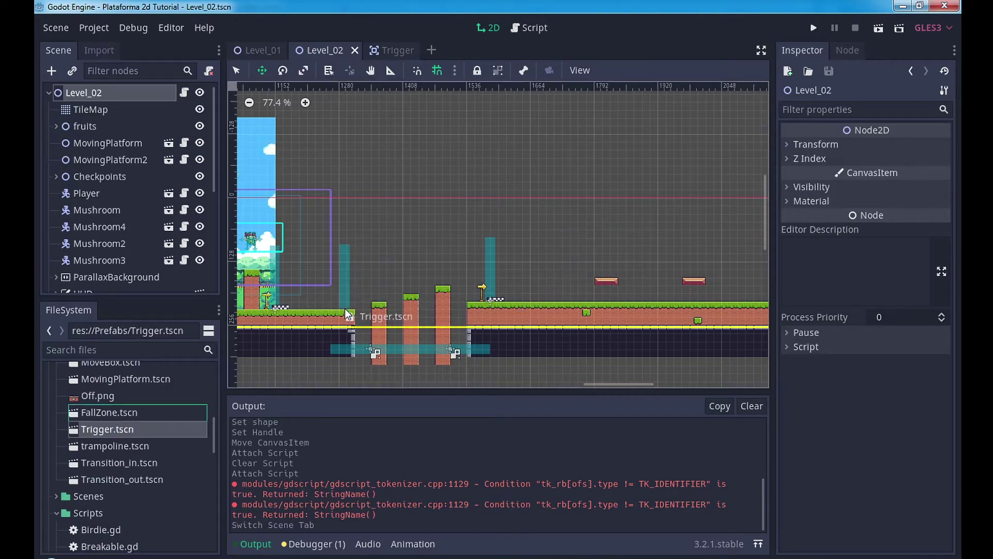
drag(565, 293, 347, 309)
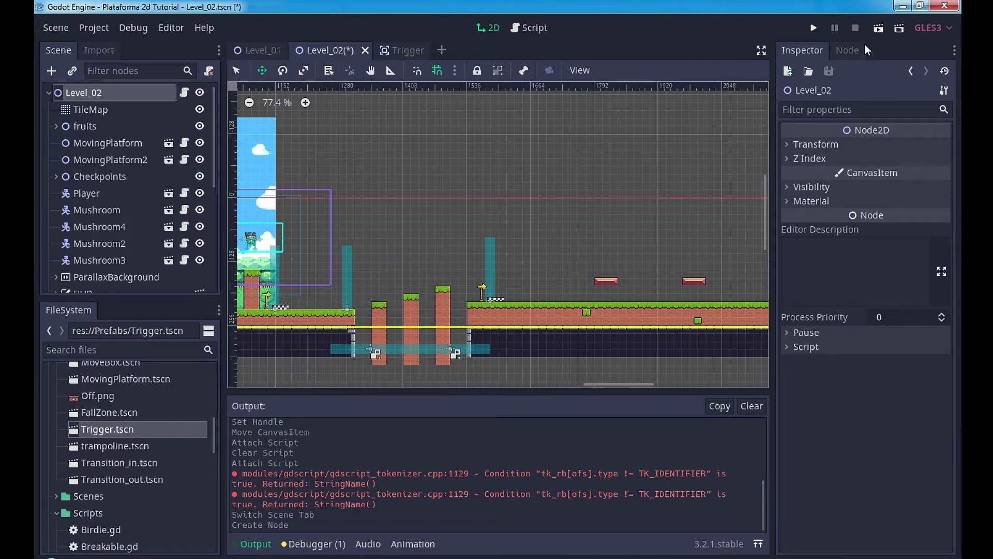
Step: Save and test-play the level, moving the frog right, then stop the game
click(882, 29)
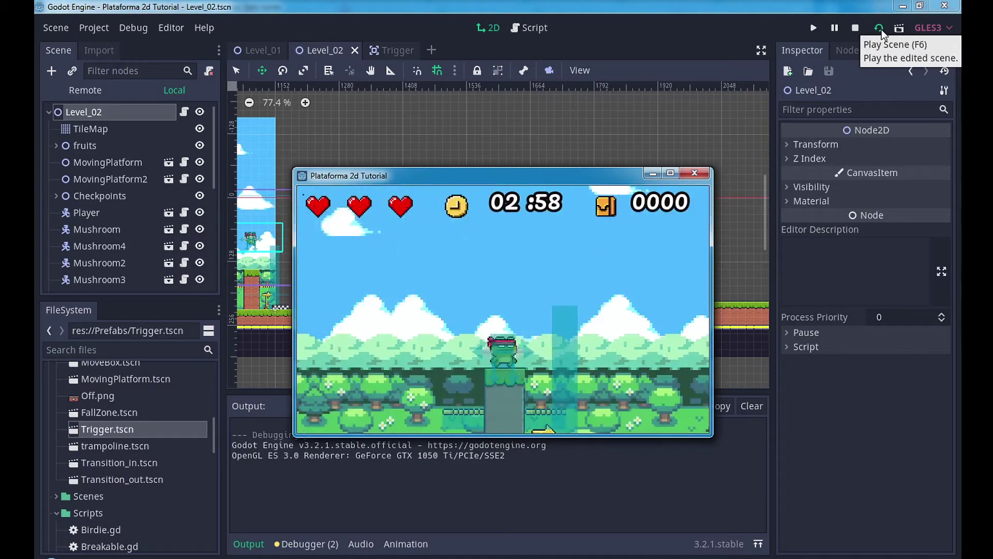
key(Right)
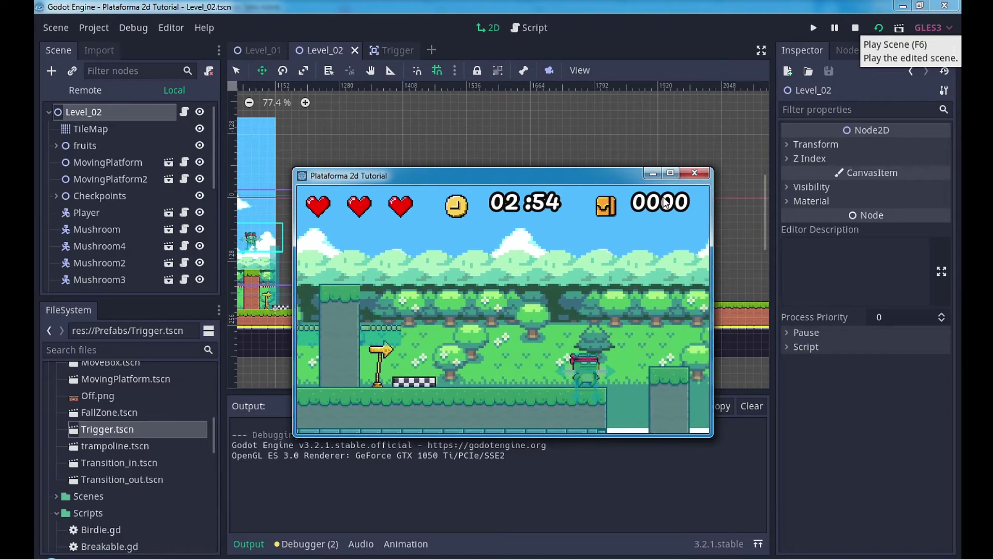
click(694, 173)
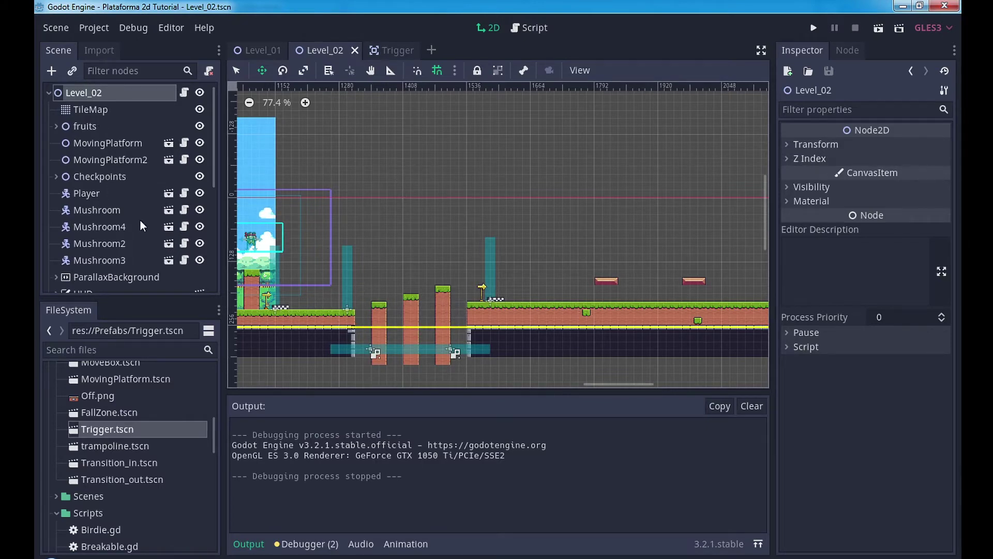
scroll(131, 243, down, 5)
Step: Move the Trigger area far right near the floating platforms and save the level
click(103, 275)
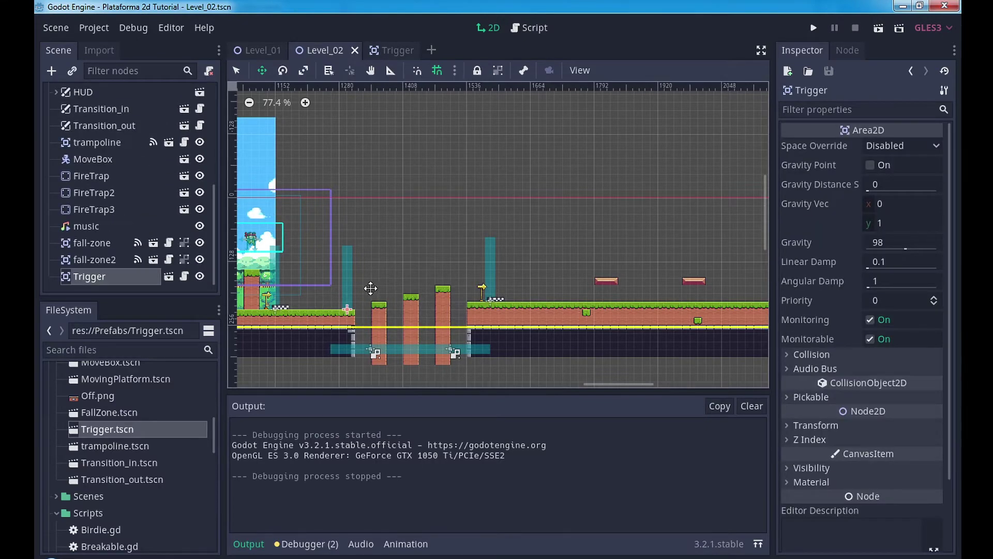
drag(373, 288, 738, 282)
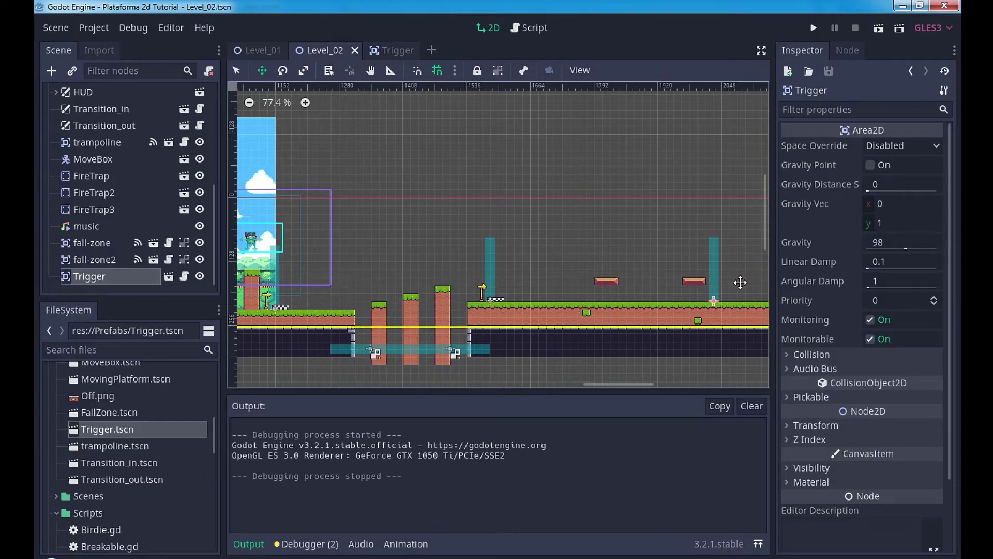
drag(738, 282, 698, 282)
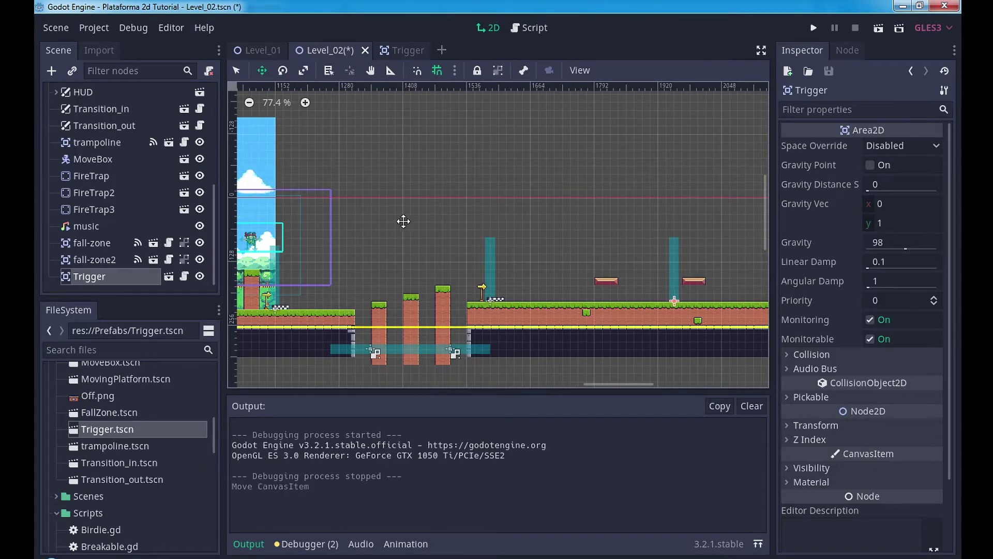
key(ctrl+s)
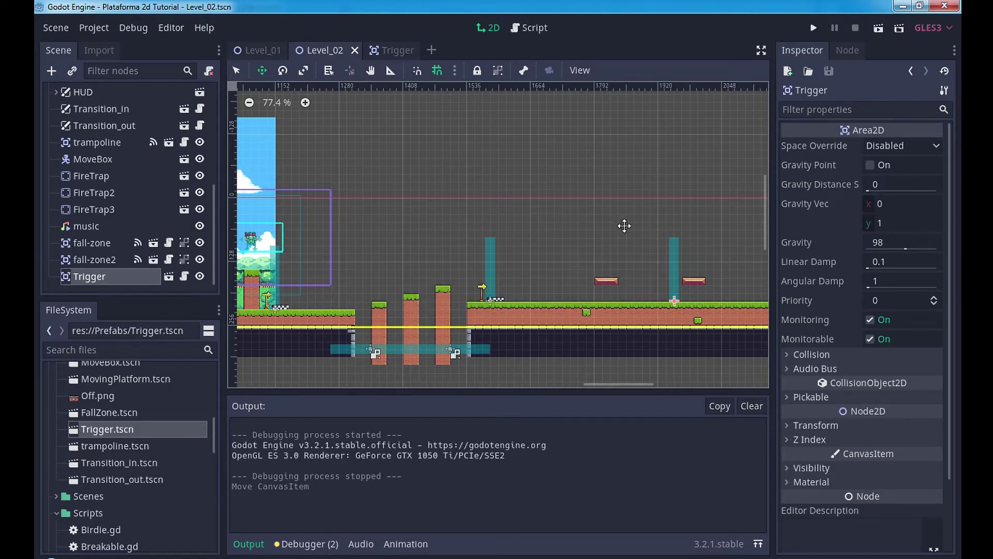
Step: Test-play the level, running and jumping the frog right past the trigger, then stop
click(875, 29)
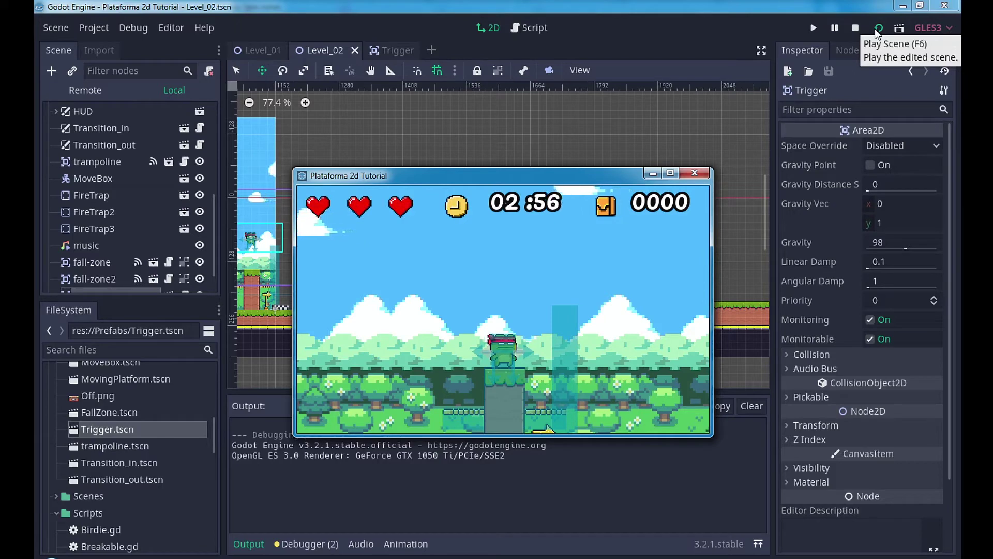
key(Right)
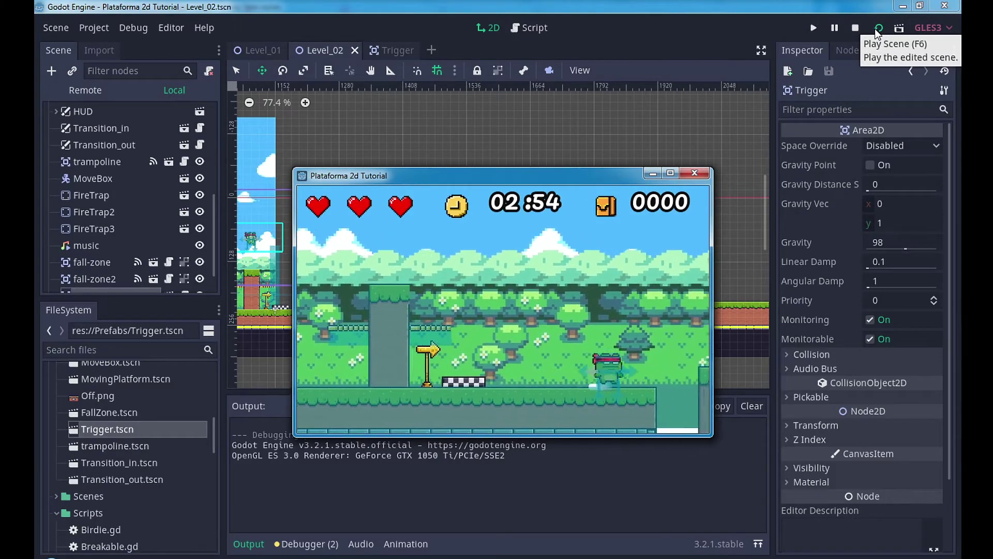
key(space)
key(space)
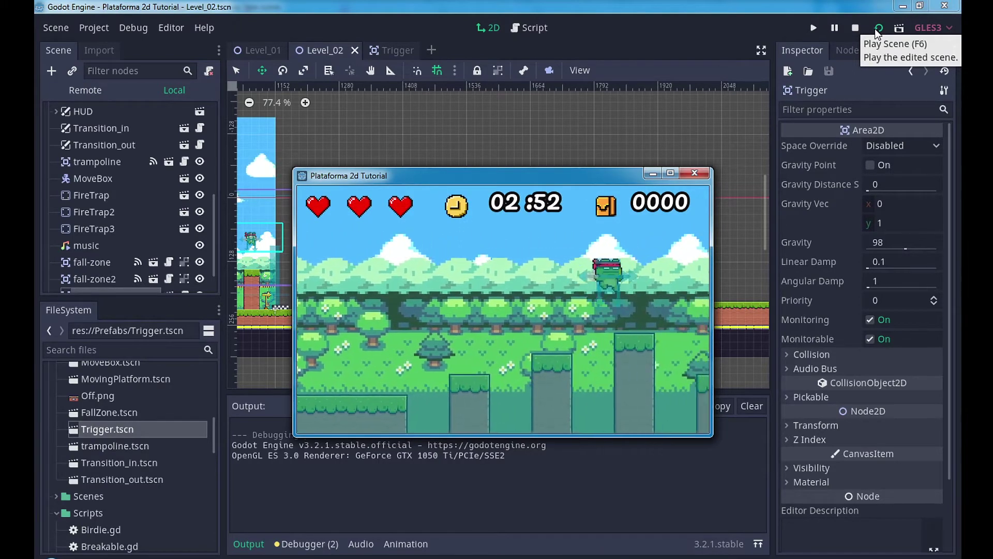
key(Right)
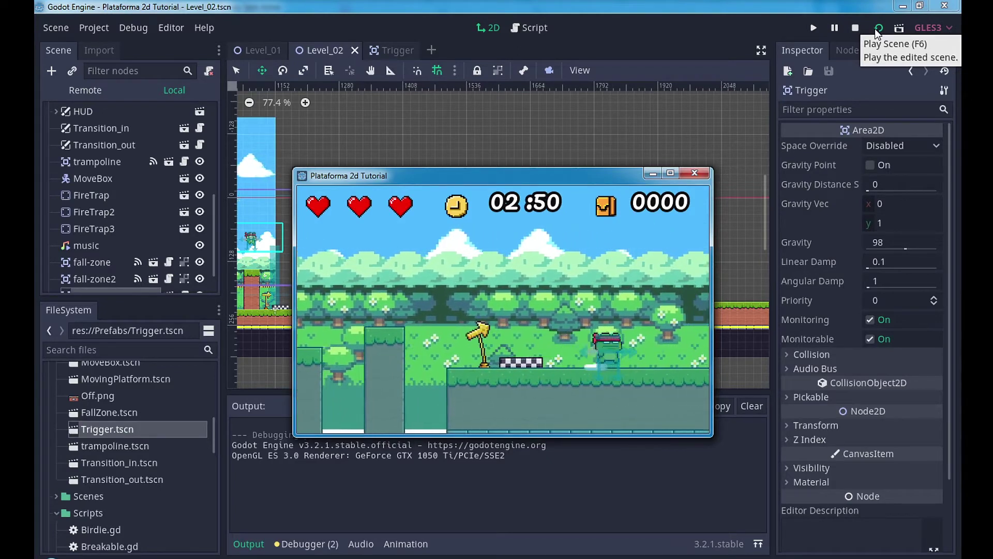
key(Right)
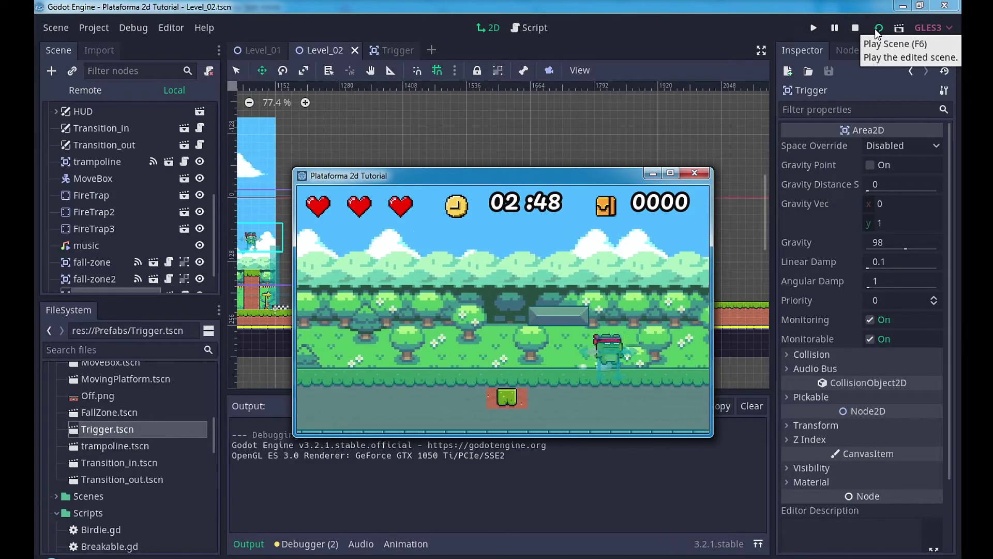
key(Right)
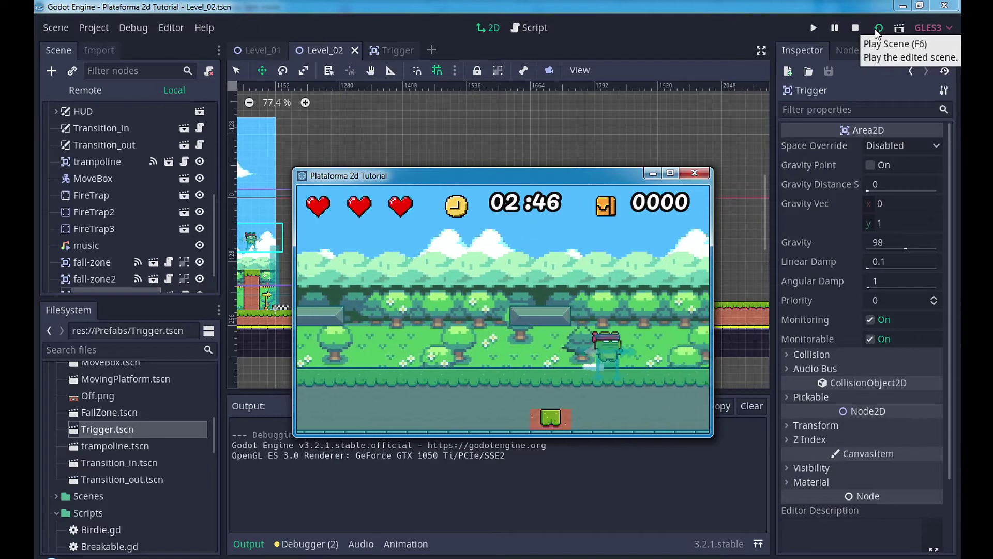
key(Left)
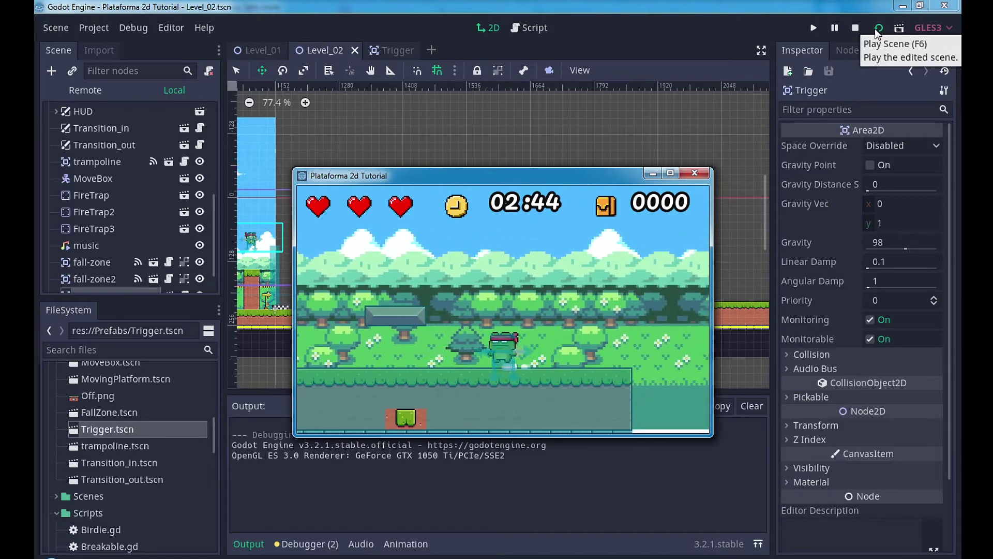
click(694, 173)
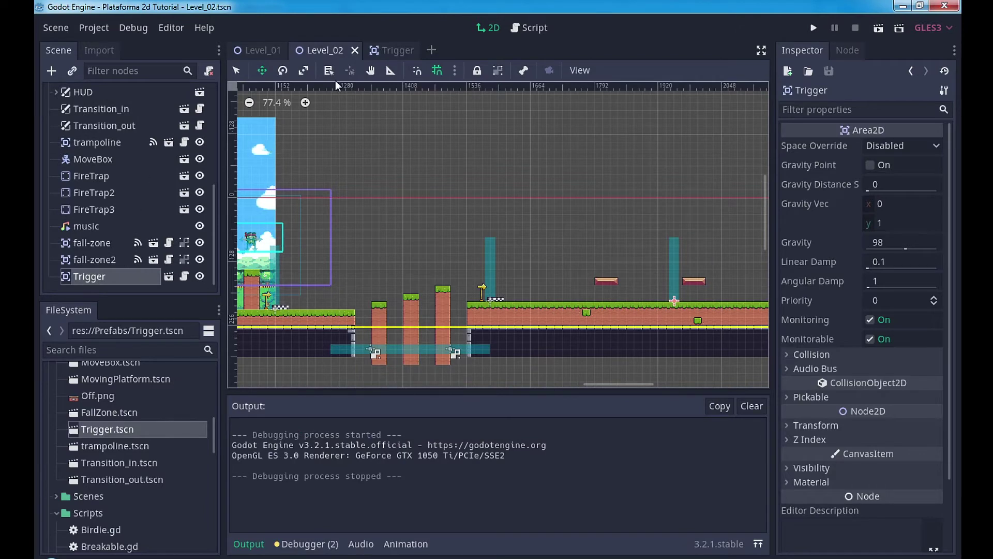
Step: Open the Player scene in its own tab, inspect its camera node, then return to Level_02
scroll(122, 217, up, 2)
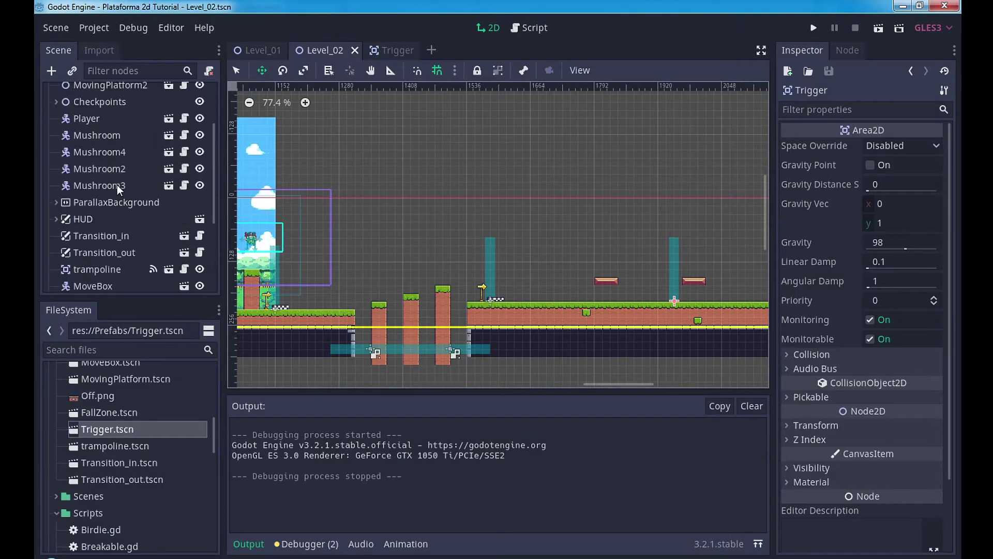
click(170, 123)
click(94, 245)
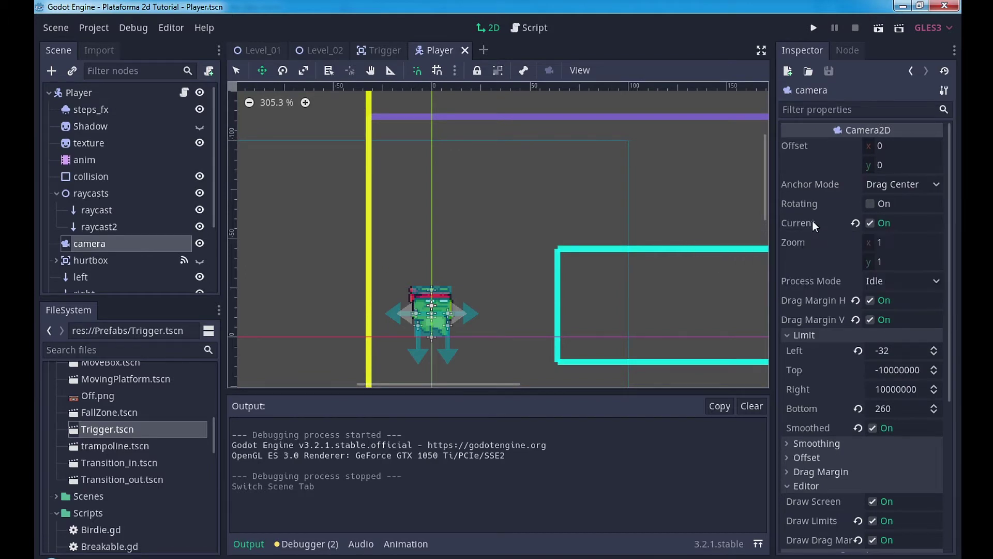
mouse_move(813, 219)
click(368, 50)
click(326, 49)
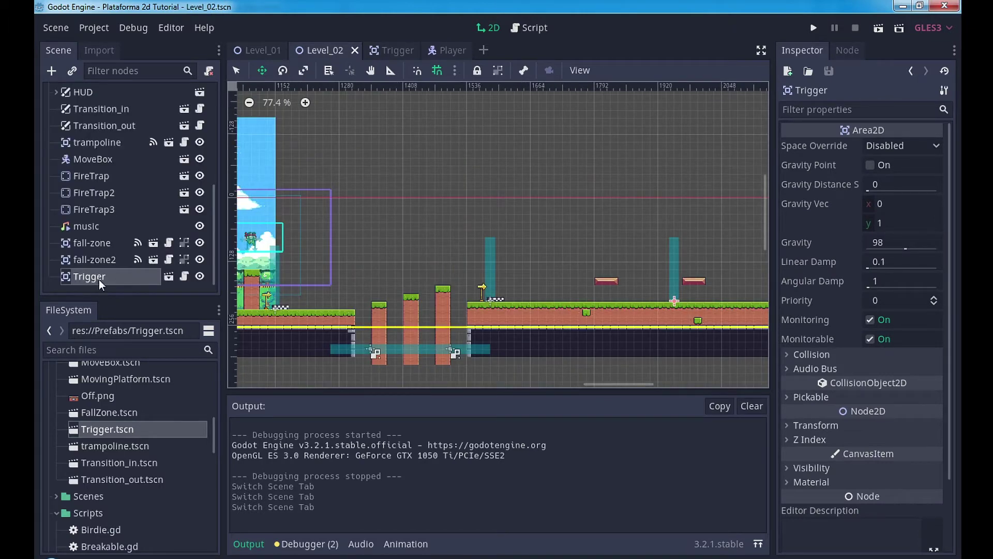
Step: Connect the Trigger's PlayerEntered signal to the Player node, creating _on_Trigger_PlayerEntered
click(849, 52)
click(842, 111)
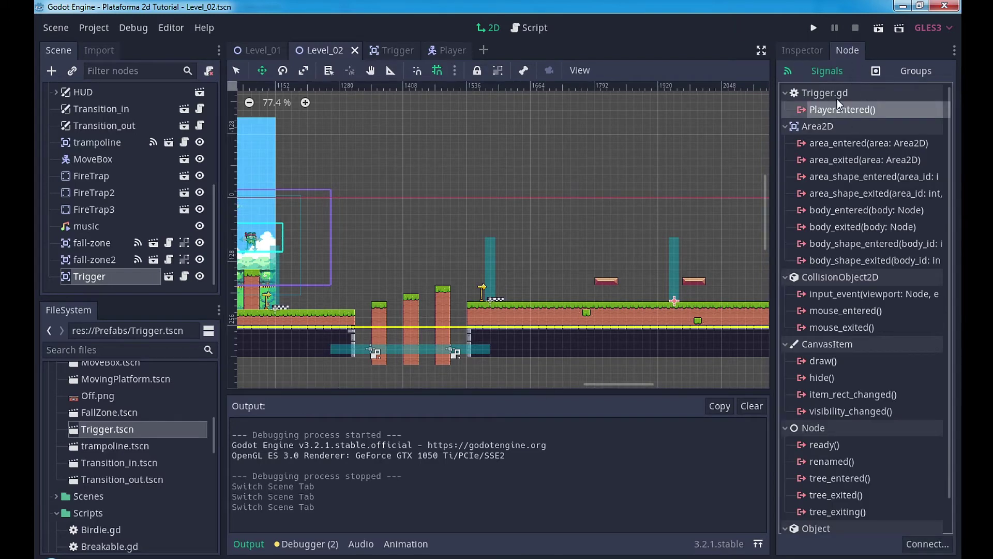
click(931, 546)
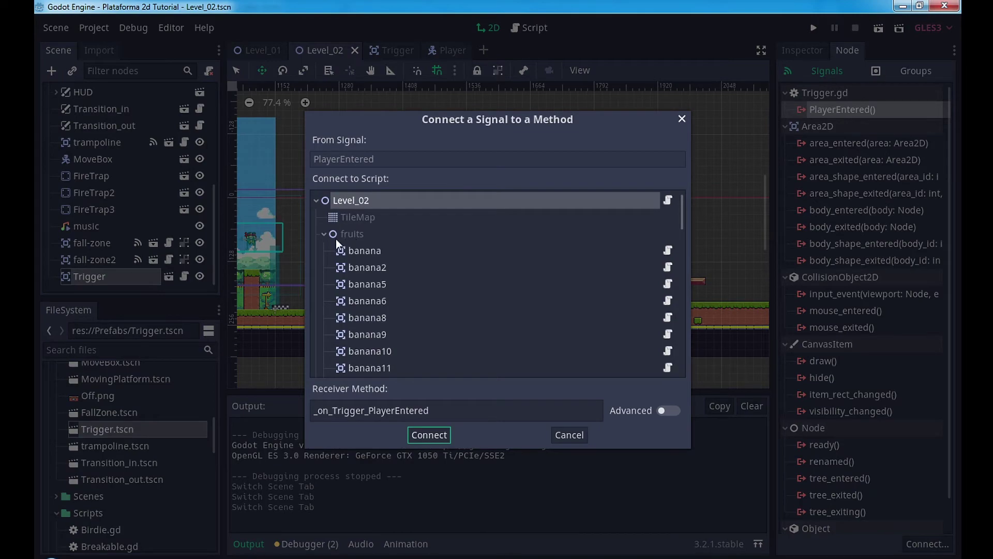
click(324, 233)
scroll(368, 307, down, 1)
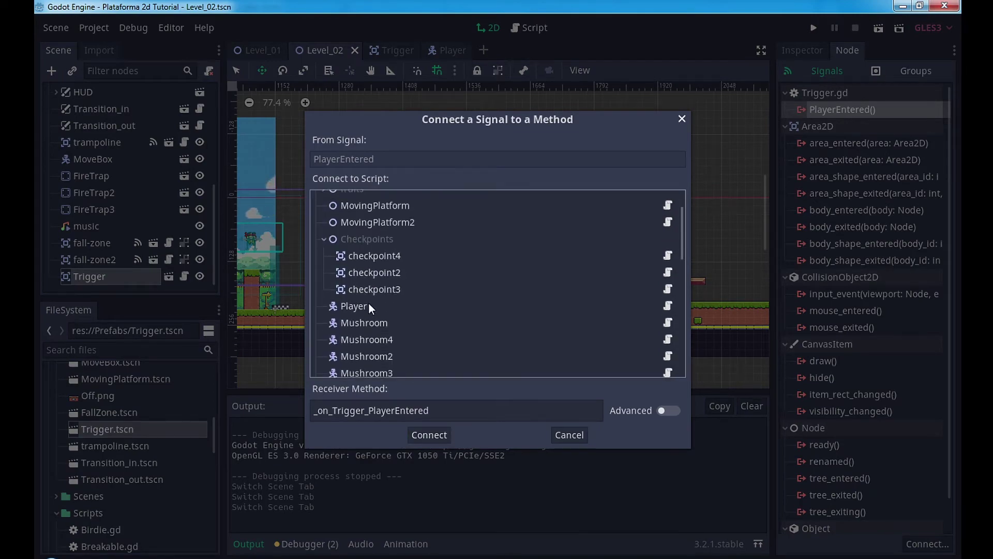
double_click(369, 306)
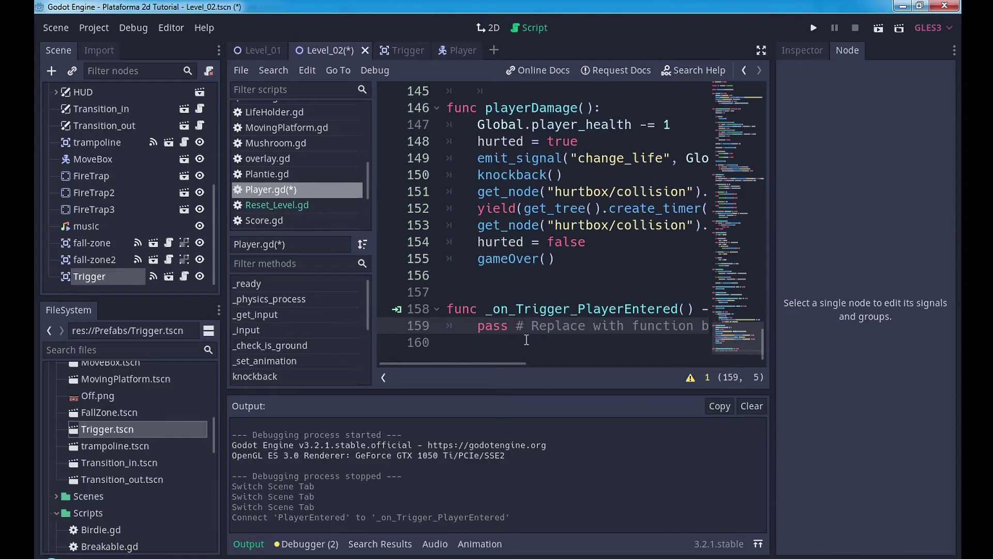
Step: Replace the pass line in _on_Trigger_PlayerEntered with $camera.current = false and test-run the level
click(761, 50)
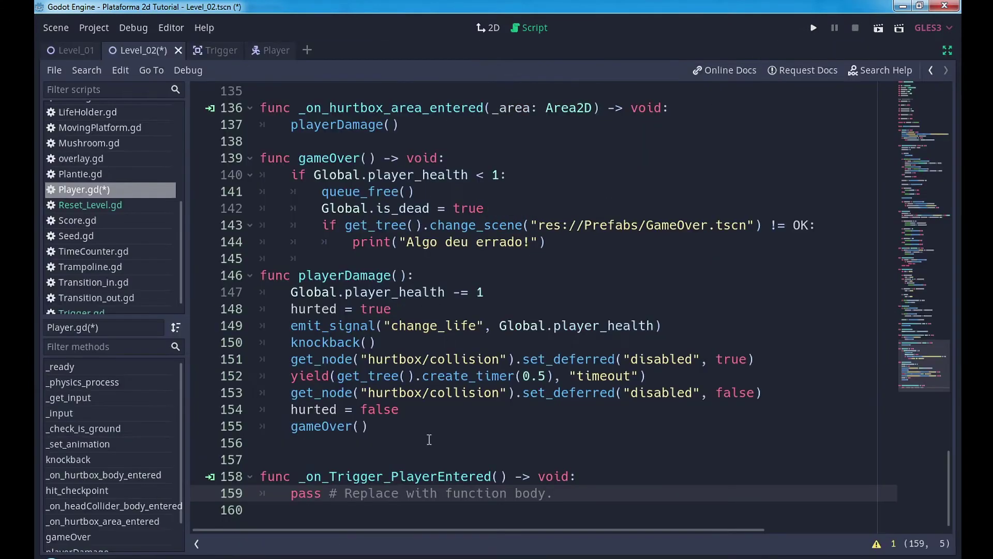
click(553, 492)
shift+click(294, 492)
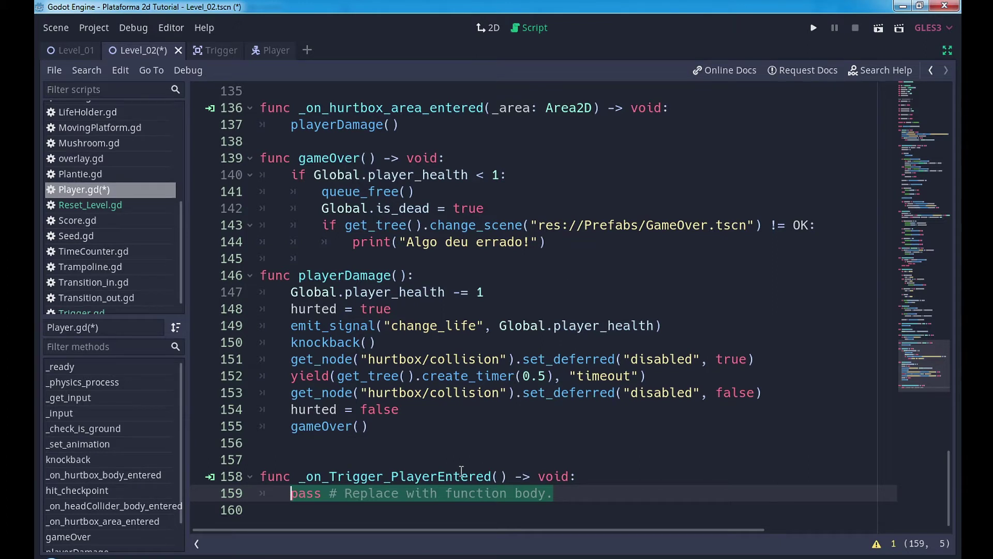
text($camera)
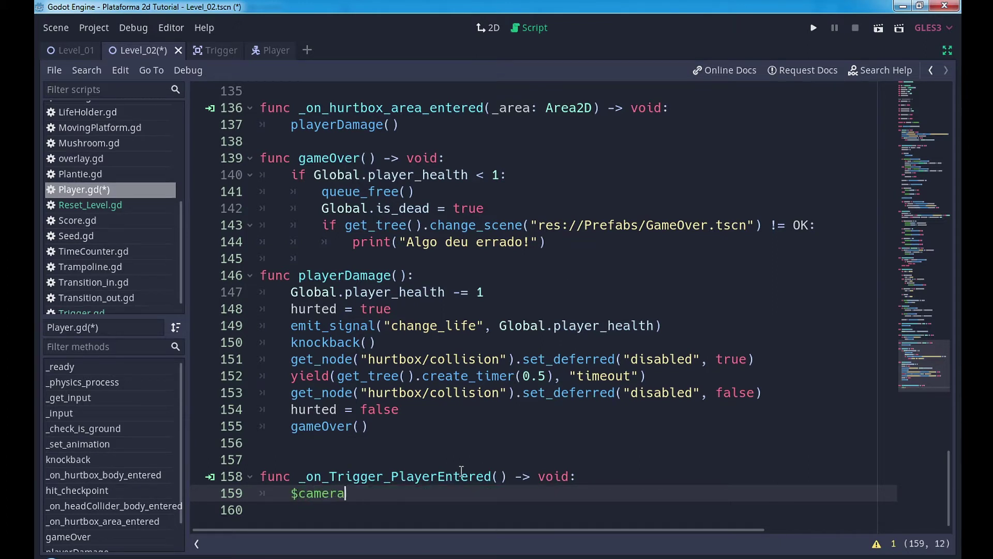
text(.current )
text(= false)
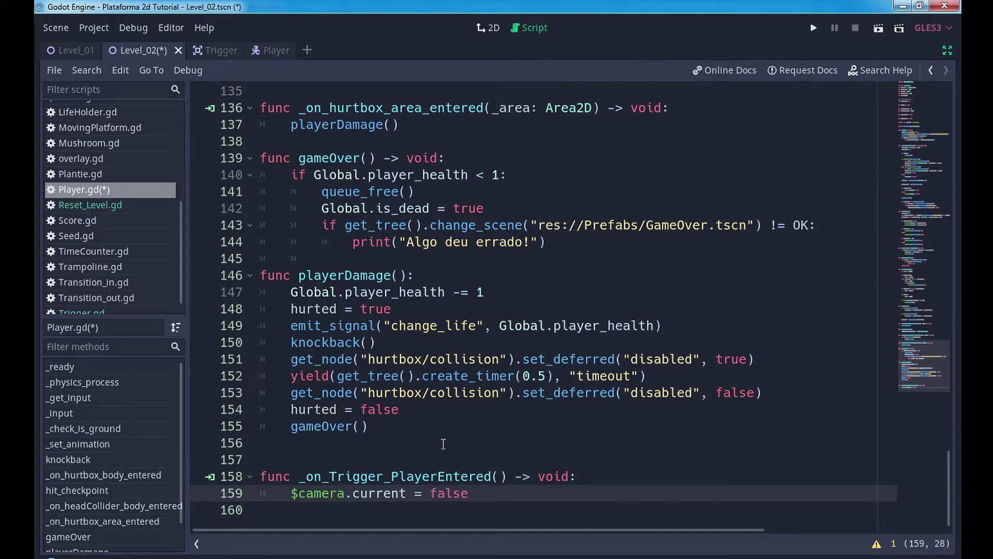
click(880, 30)
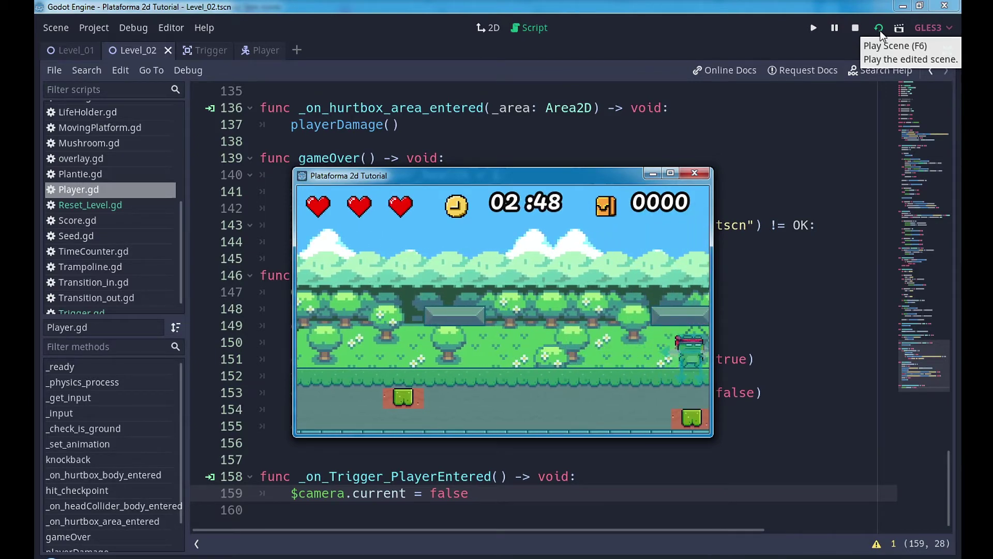
click(690, 173)
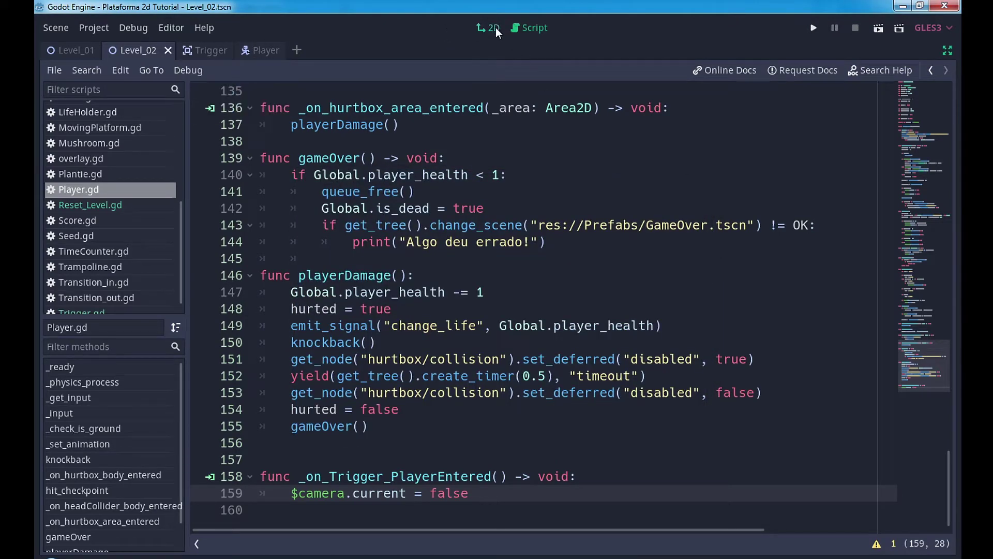
Step: Shift the Trigger zone a little further right in Level_02's 2D view
click(494, 29)
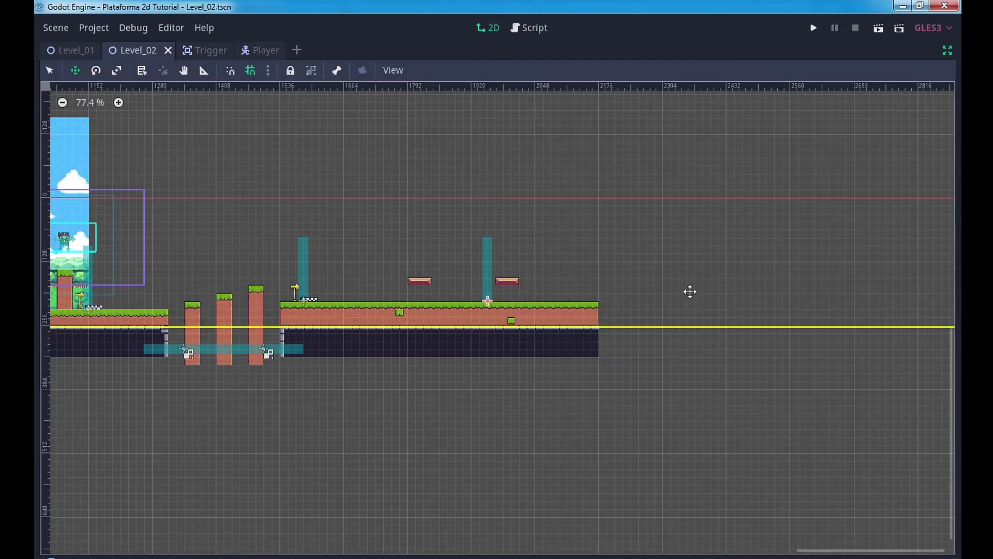
click(948, 51)
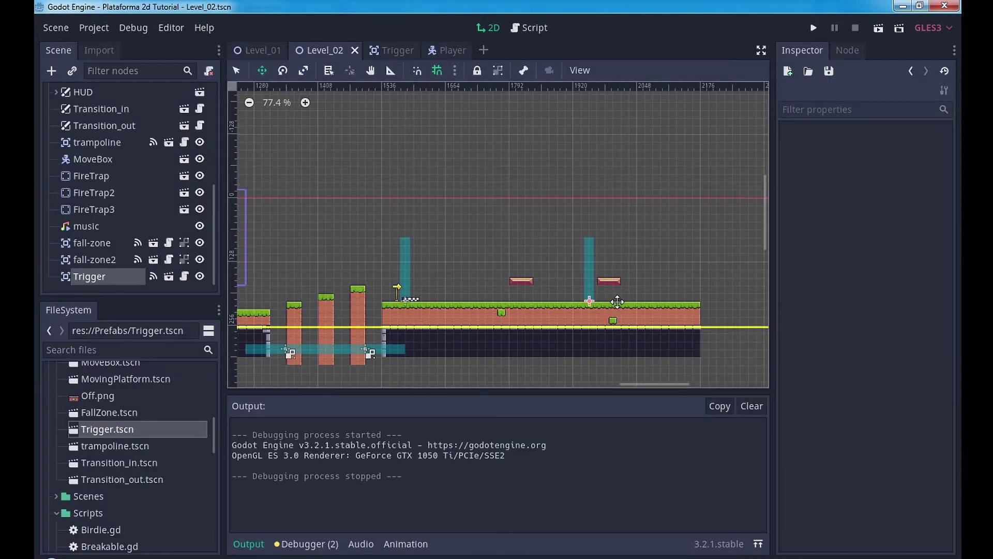
drag(617, 301, 651, 304)
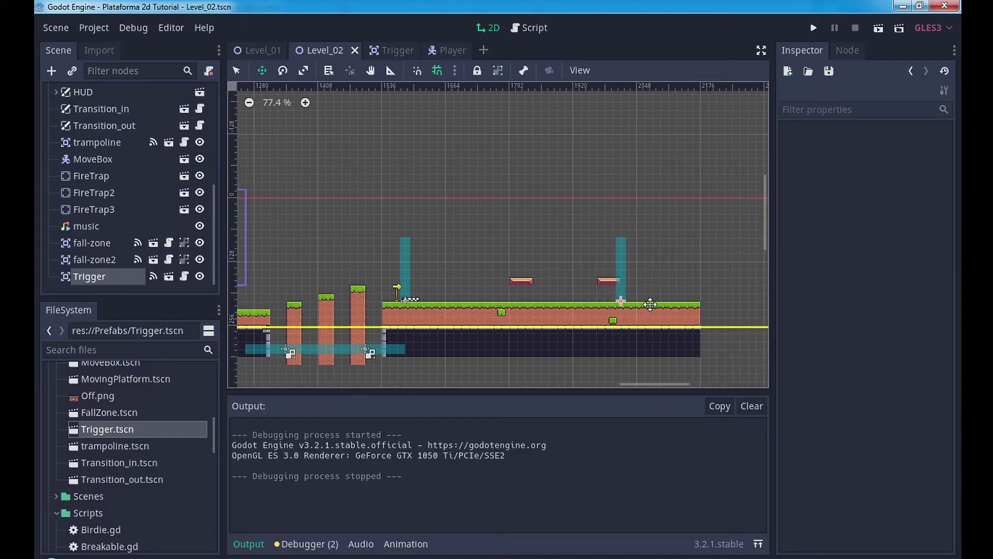
Step: Play-test the level, walking the player right into the trigger and back, then stop
click(875, 27)
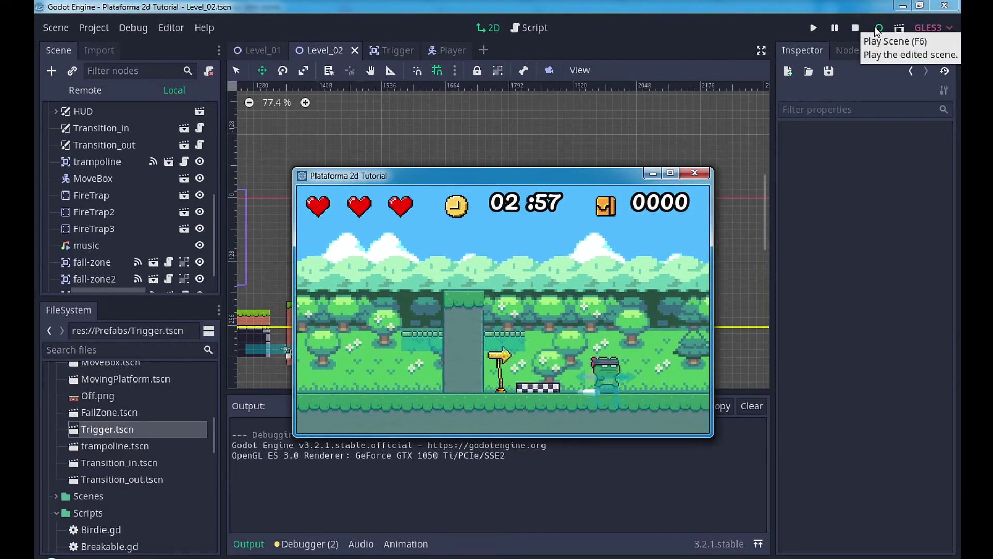
key(Right)
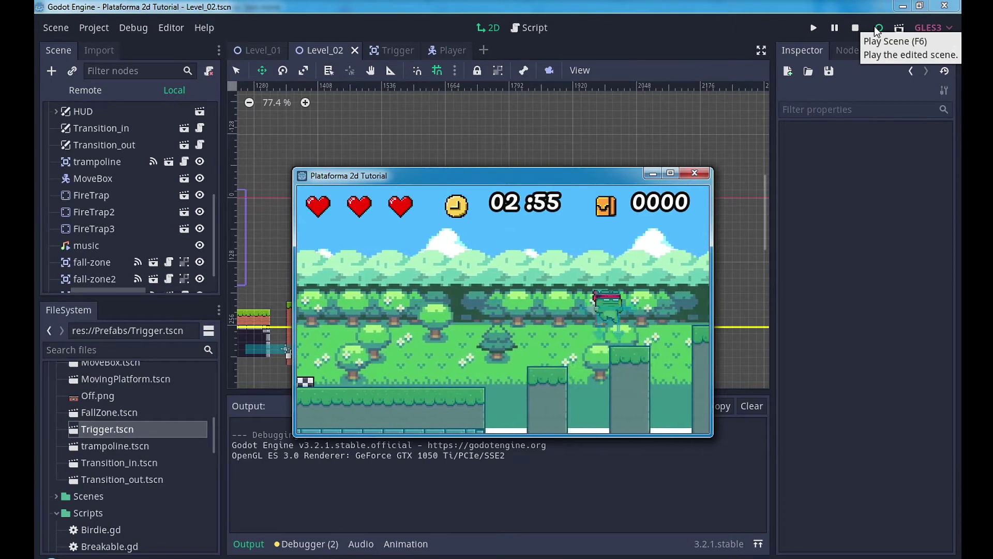
key(Right)
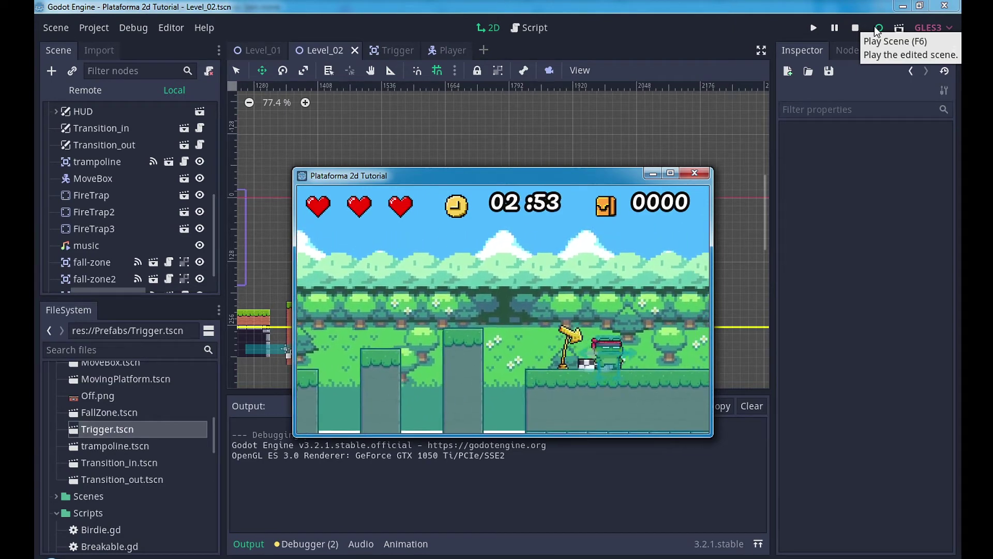
key(Right)
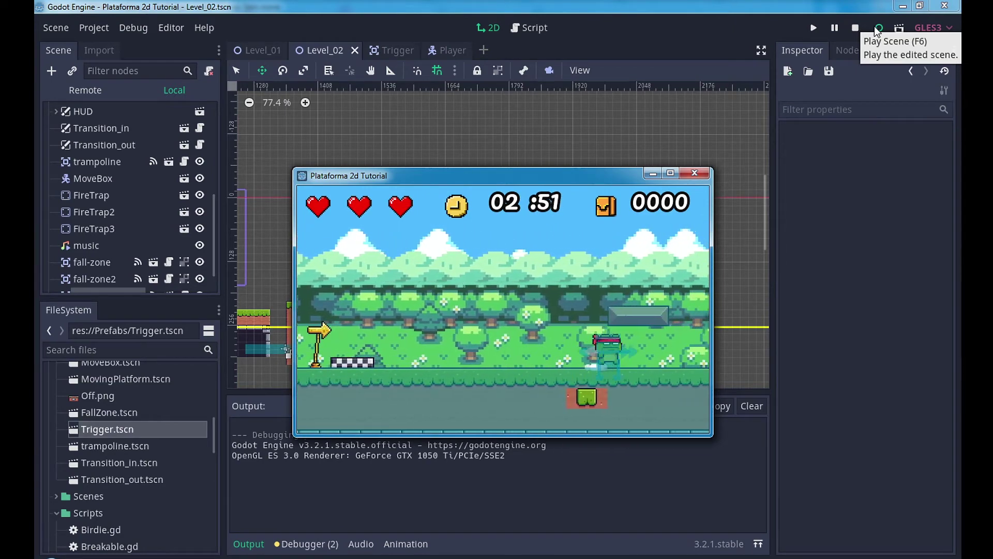
key(Right)
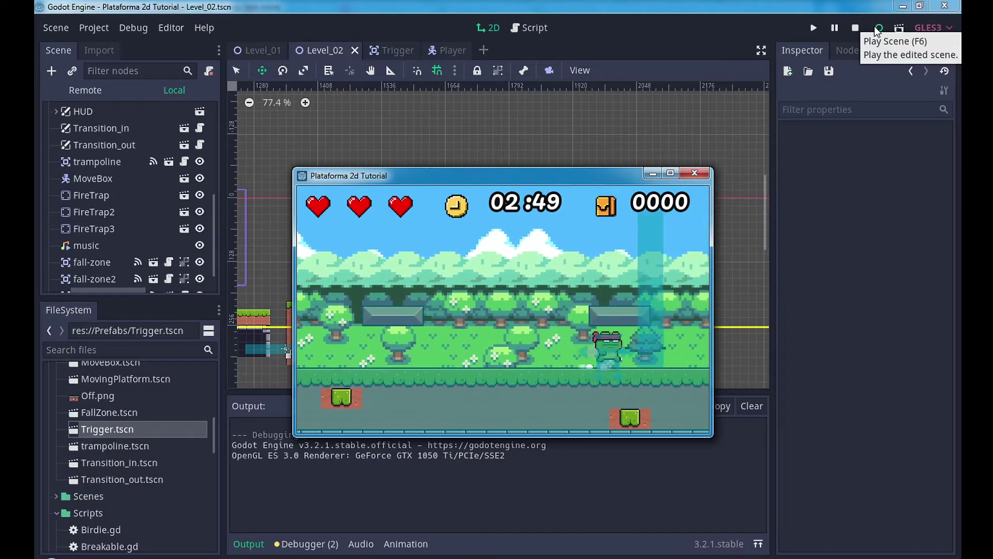
key(Left)
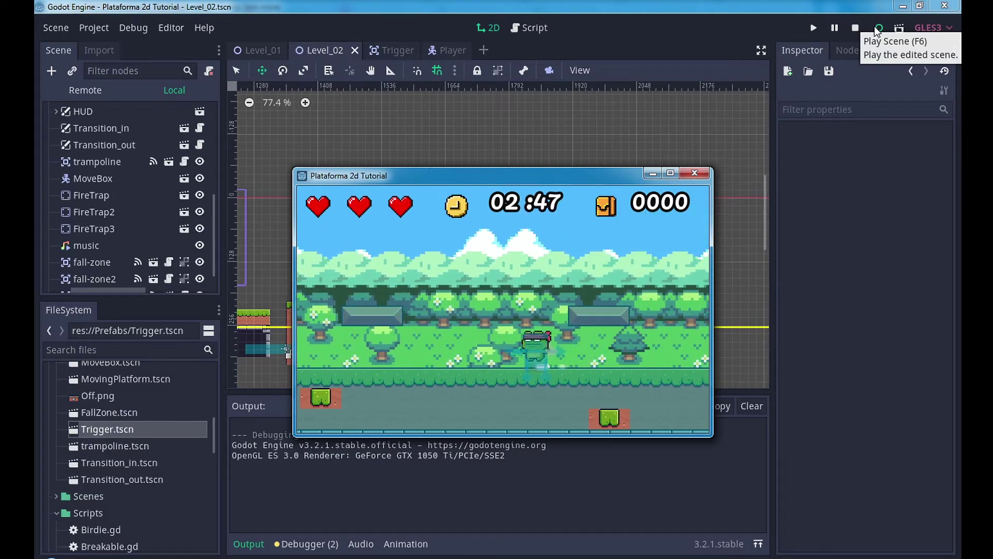
key(Right)
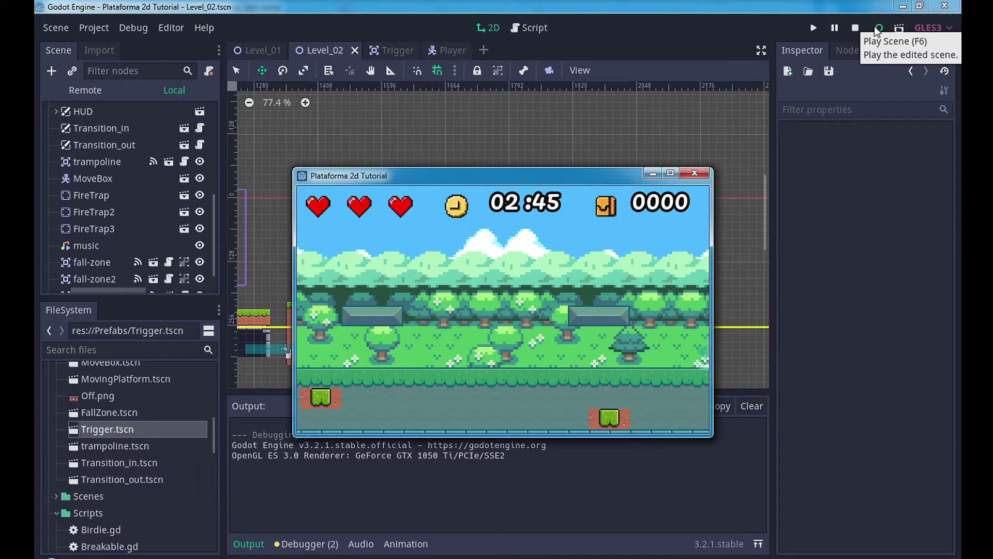
key(Left)
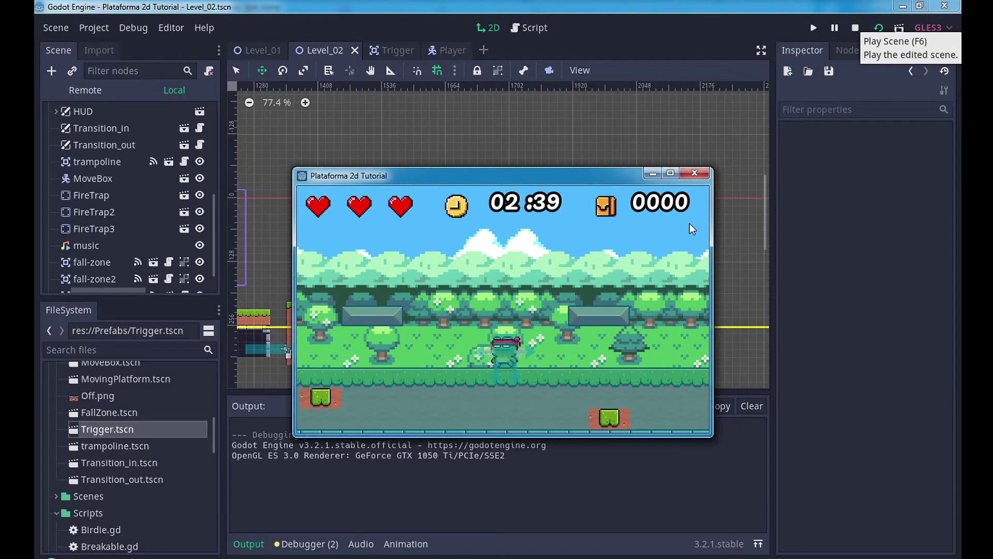
click(694, 172)
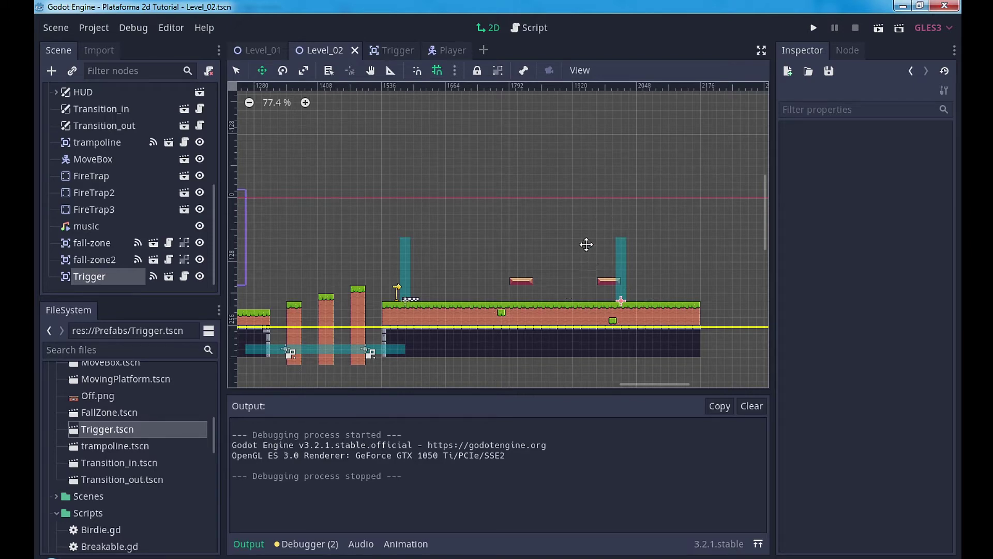
Step: Start a new scene with a StaticBody2D as its root node
click(484, 50)
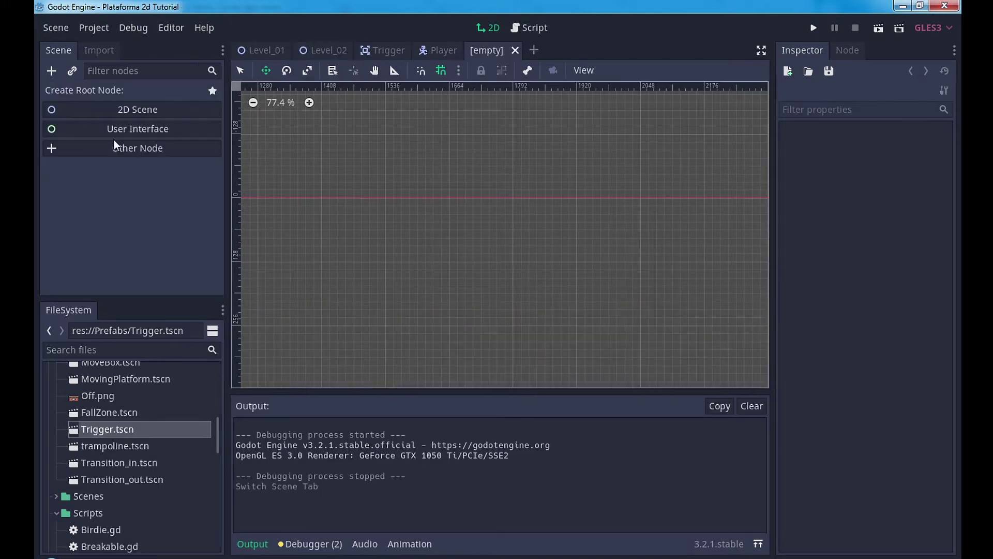
click(125, 150)
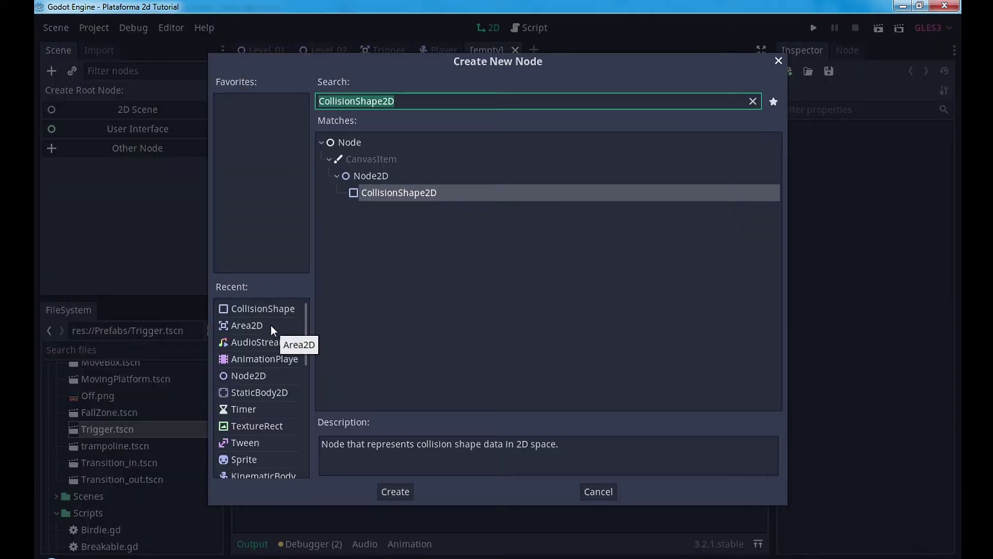
double_click(260, 391)
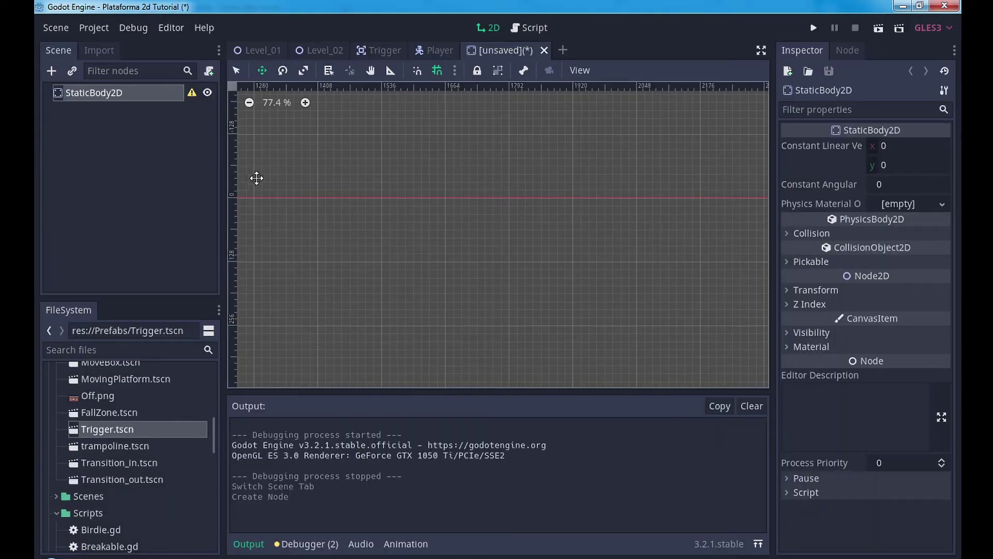
scroll(568, 213, left, 10)
scroll(501, 246, down, 5)
scroll(486, 302, down, 10)
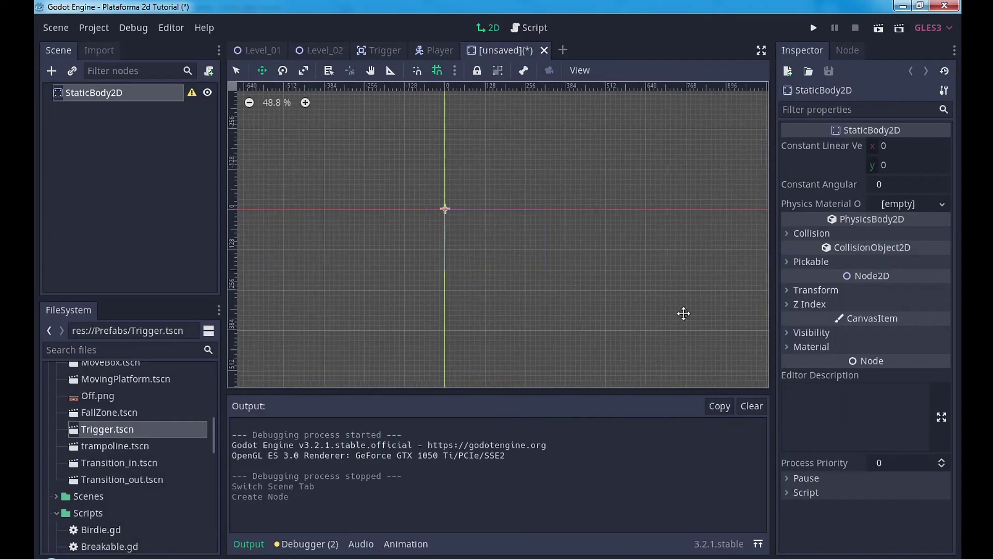
scroll(461, 217, up, 10)
scroll(446, 204, up, 5)
scroll(446, 205, up, 4)
scroll(425, 204, up, 5)
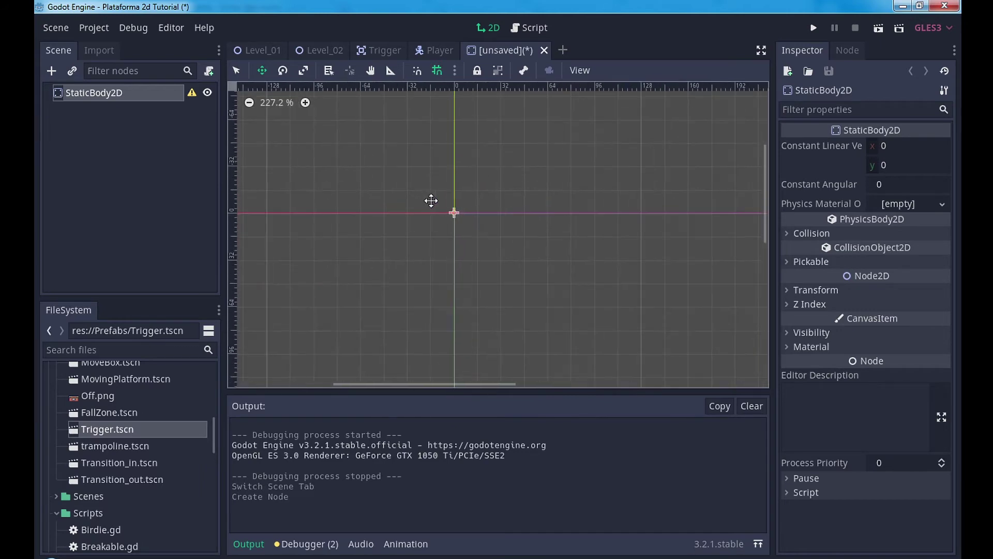
Step: Rename the StaticBody2D root node to ArenaDoor
double_click(110, 94)
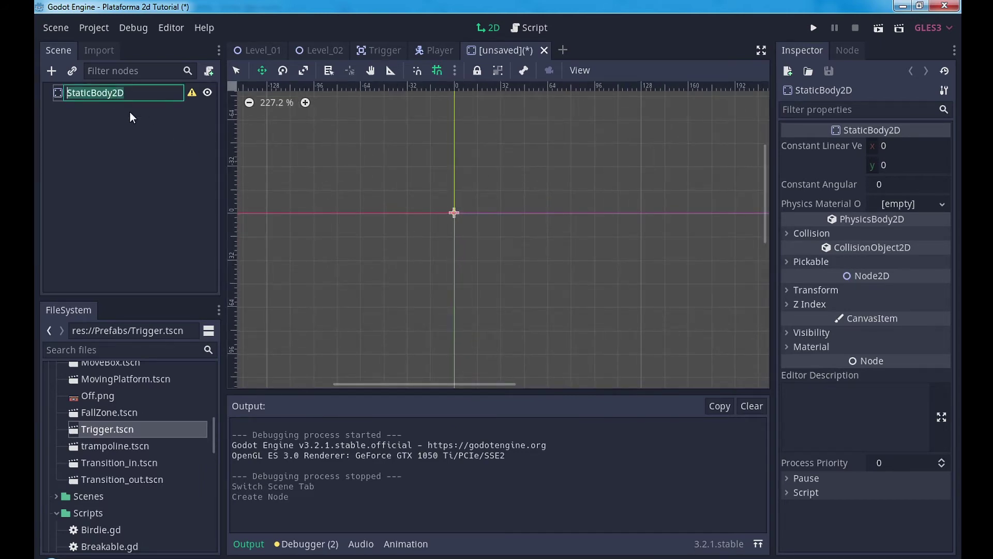
text(Area2D)
key(BackSpace)
key(BackSpace)
key(BackSpace)
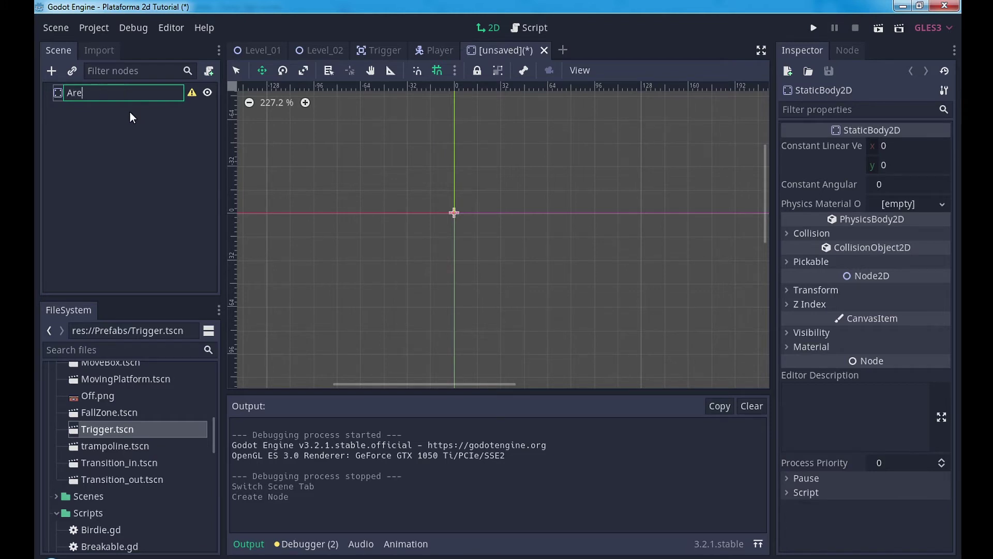
text(naDoor)
key(Return)
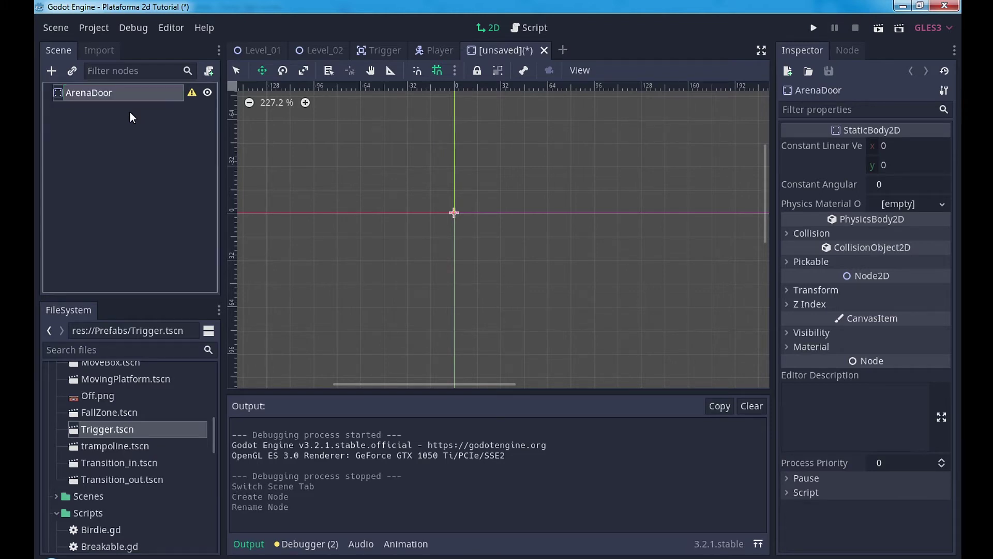
Step: Add a CollisionShape2D child under ArenaDoor and name it col
right_click(120, 107)
click(143, 106)
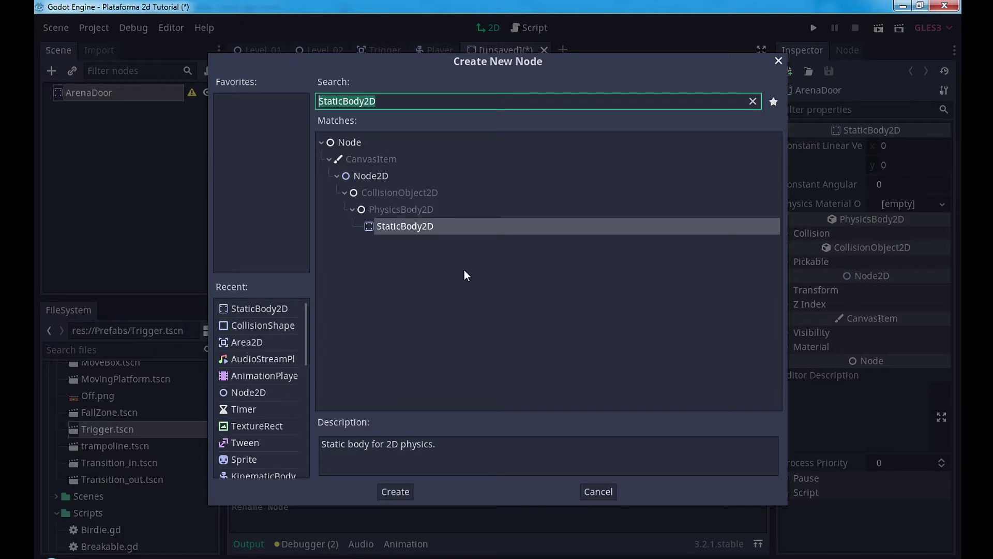
double_click(255, 328)
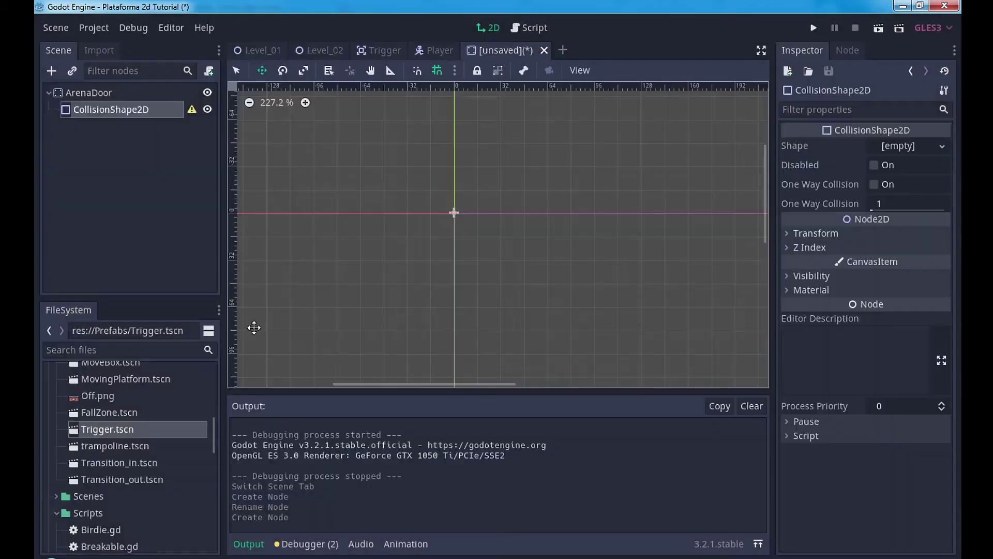
double_click(101, 110)
text(col)
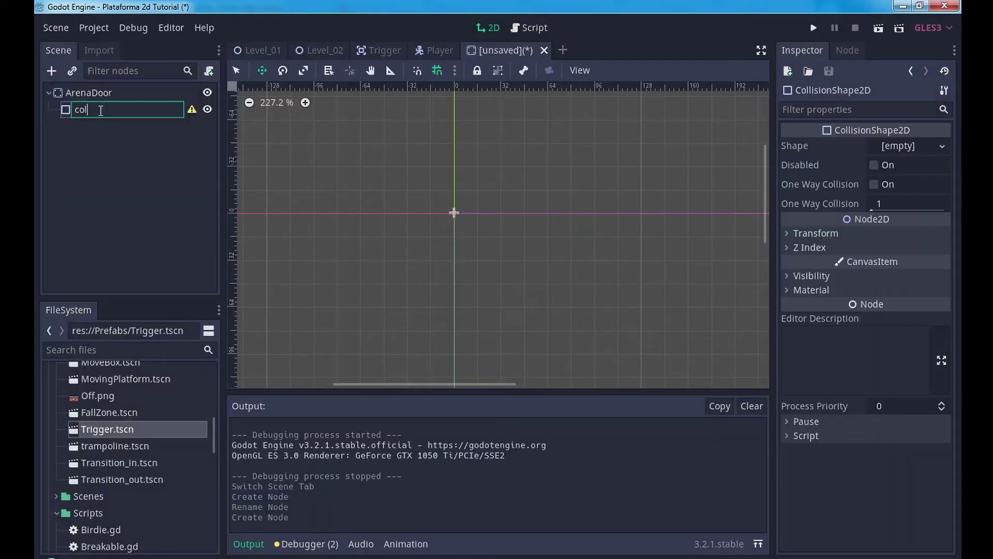
key(Return)
Step: Put ArenaDoor on the World collision layer instead of the Player layer
click(92, 94)
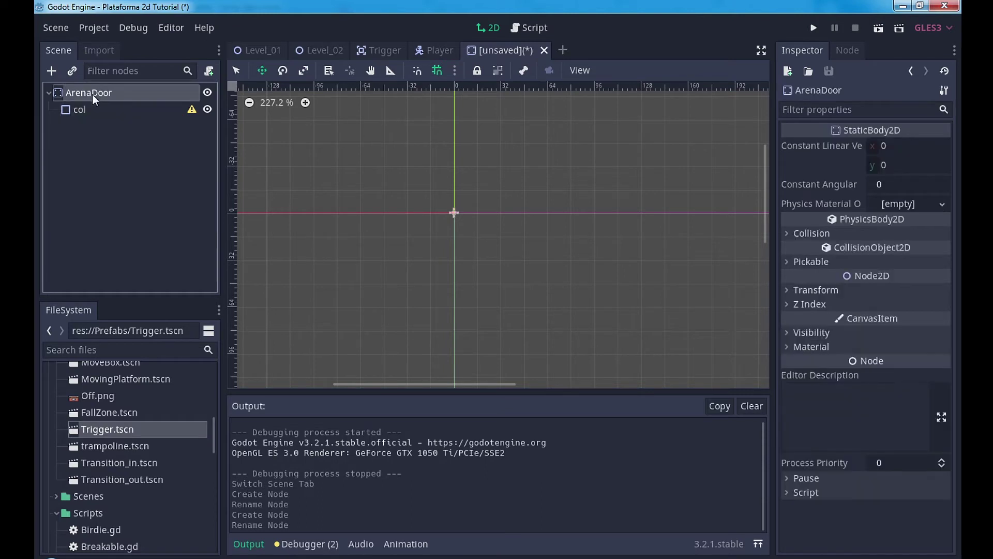
right_click(92, 94)
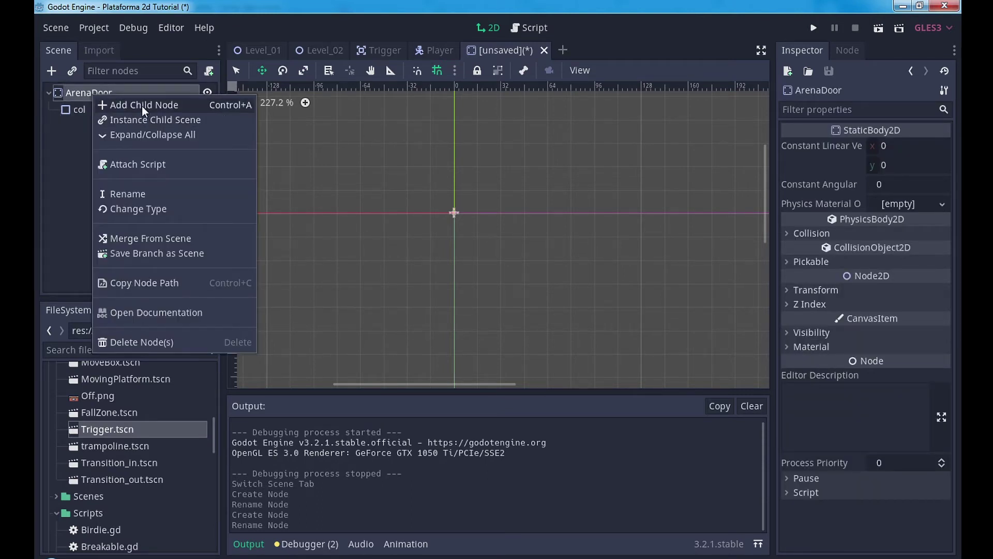
click(67, 109)
click(95, 94)
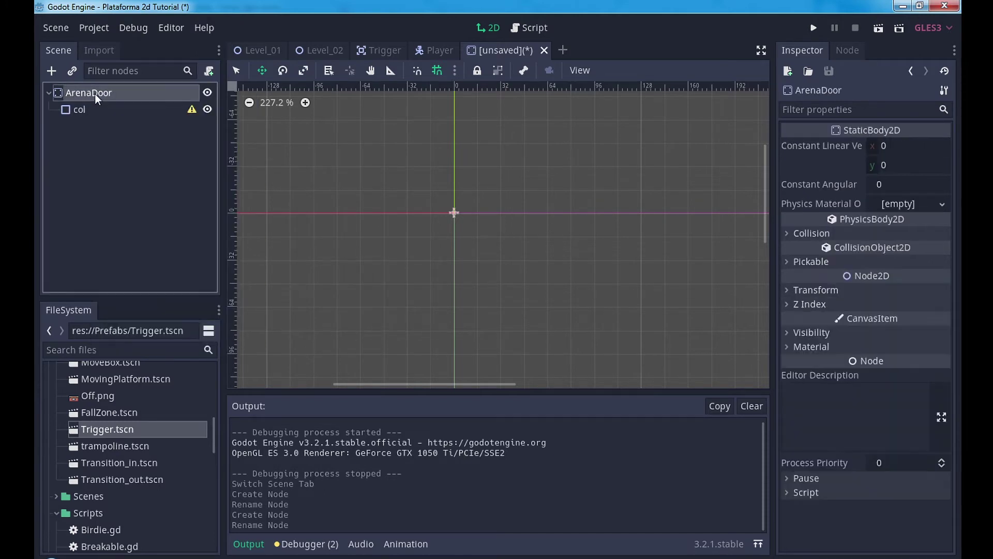
click(830, 232)
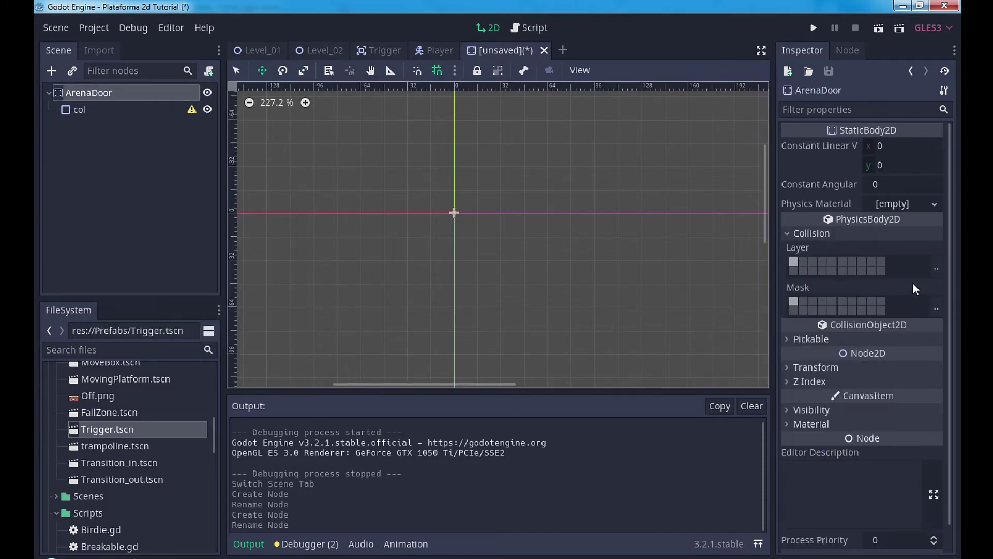
click(936, 268)
click(872, 268)
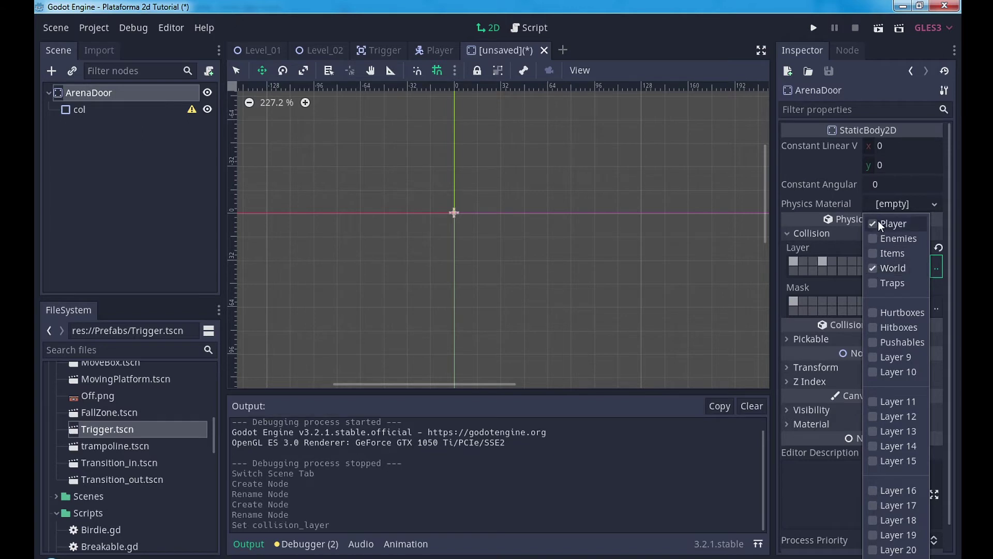
click(878, 222)
click(829, 287)
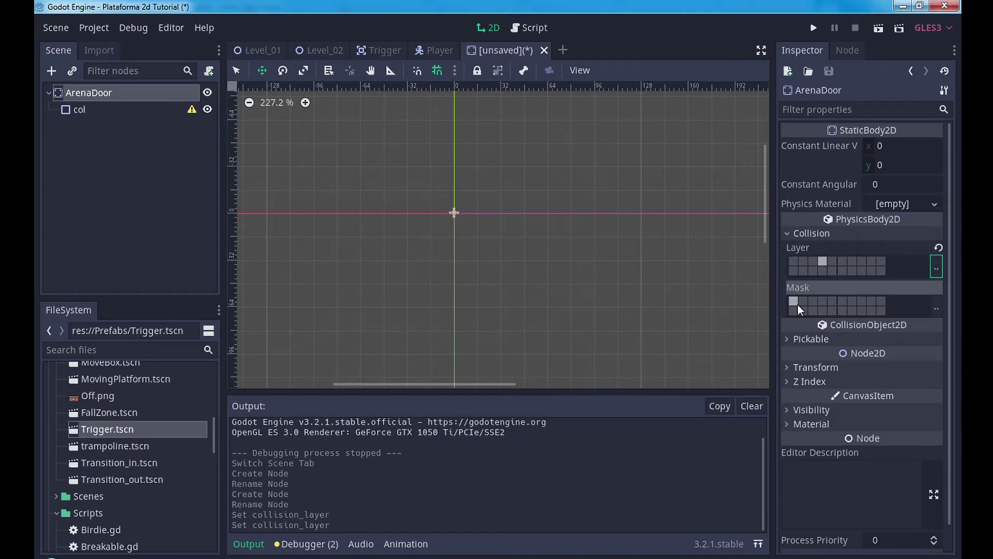
Step: Check ArenaDoor's collision mask and save the scene as ArenaDoor.tscn
click(936, 308)
click(66, 146)
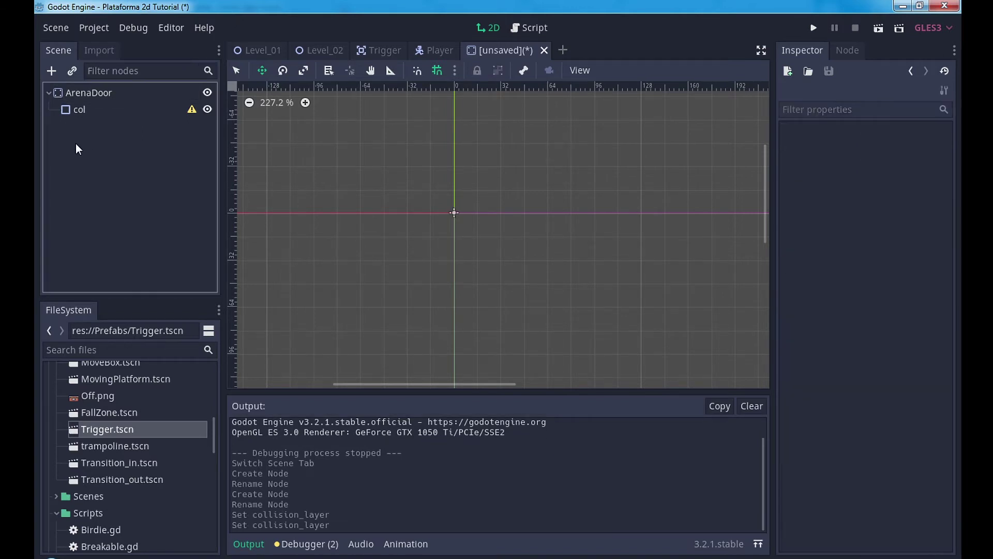
key(ctrl+s)
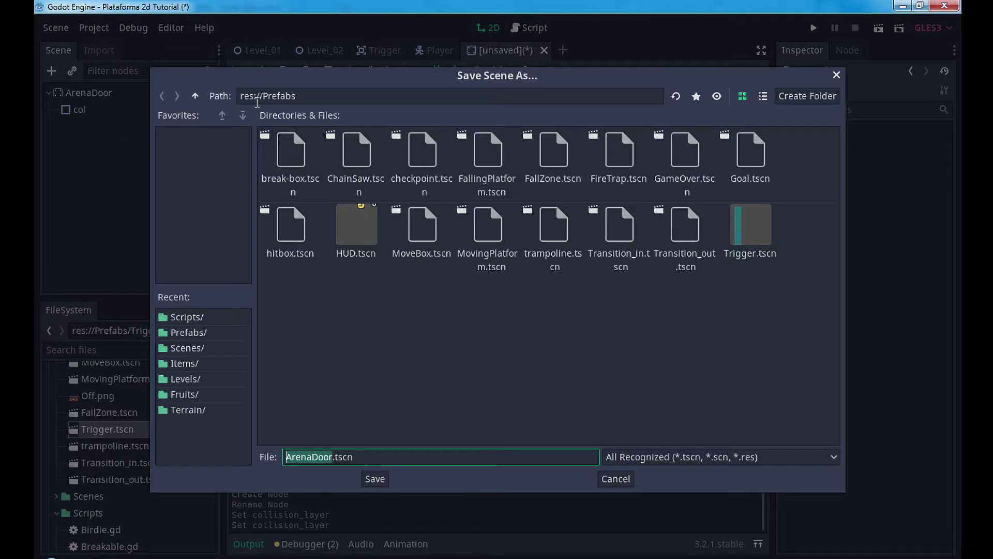
click(375, 478)
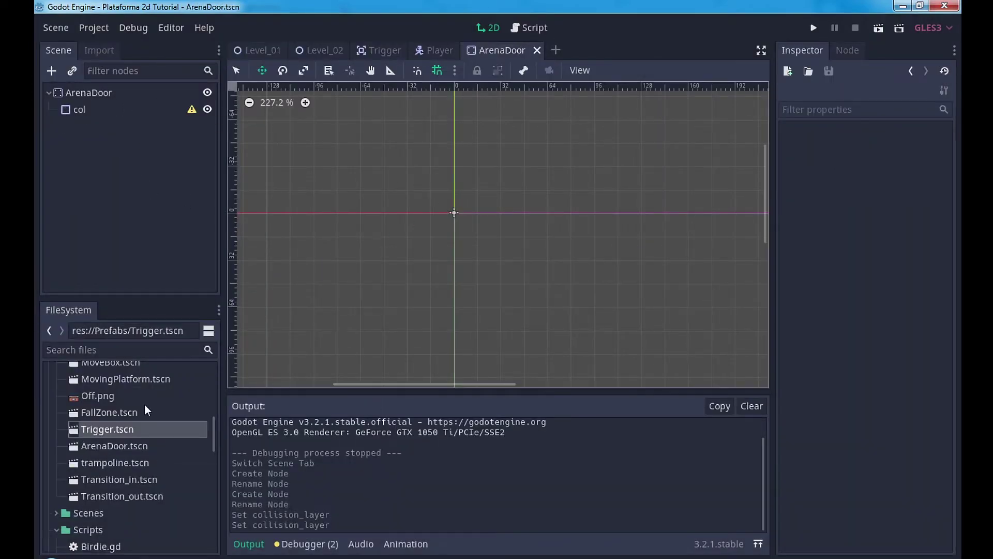
Step: Browse the Assets folder's Traps and Blocks subfolders in the FileSystem dock
scroll(101, 482, down, 1)
scroll(102, 470, up, 6)
scroll(77, 437, up, 5)
scroll(76, 437, up, 2)
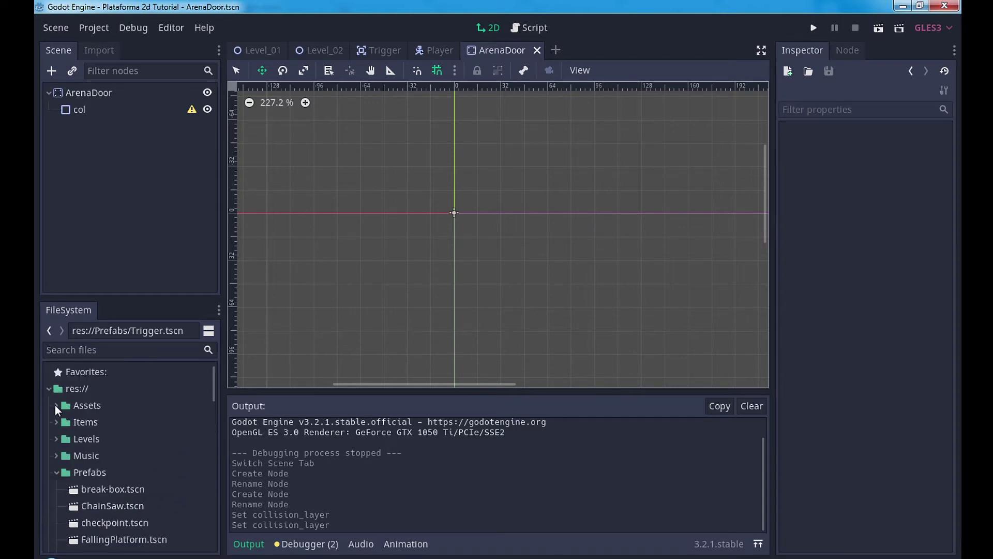
click(55, 405)
scroll(86, 440, down, 2)
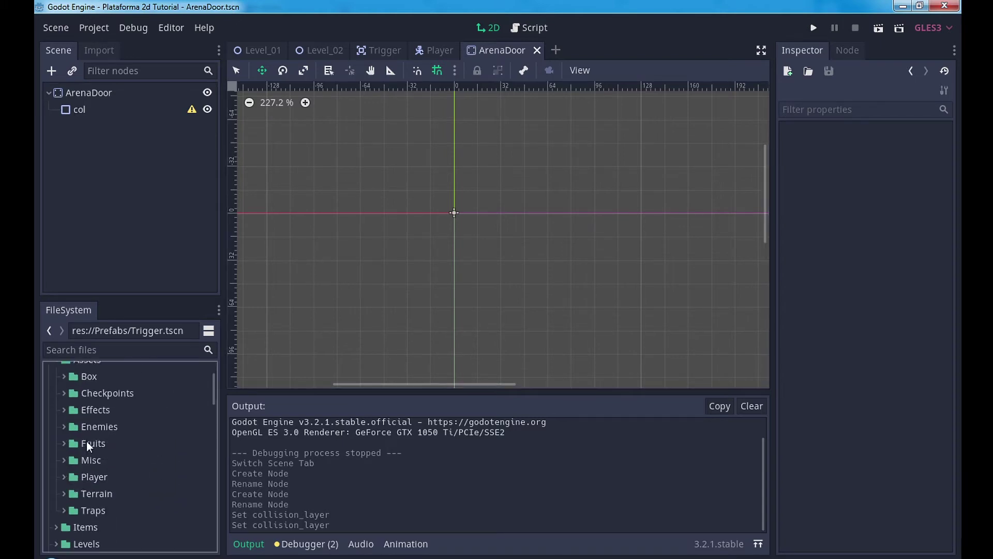
click(63, 509)
scroll(104, 492, down, 1)
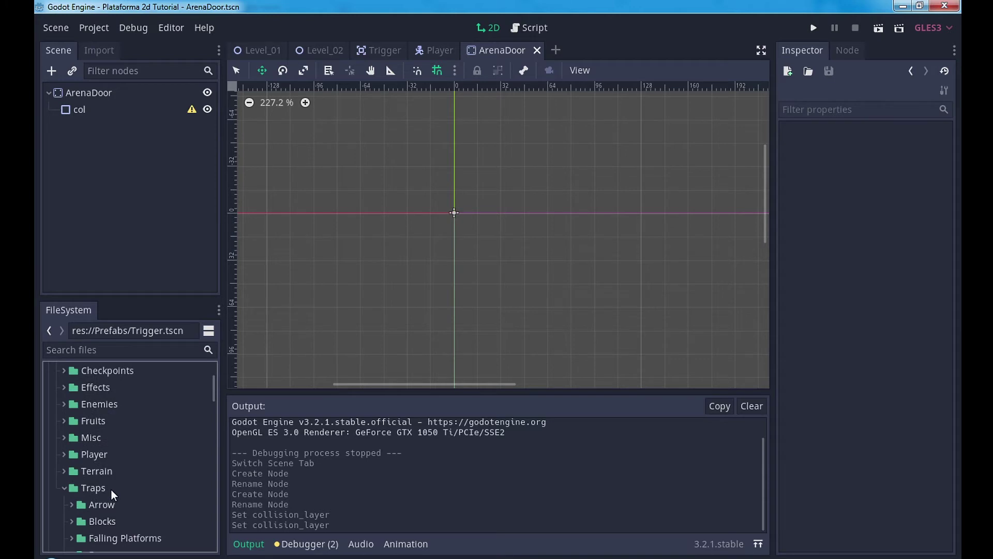
scroll(111, 490, down, 2)
click(71, 475)
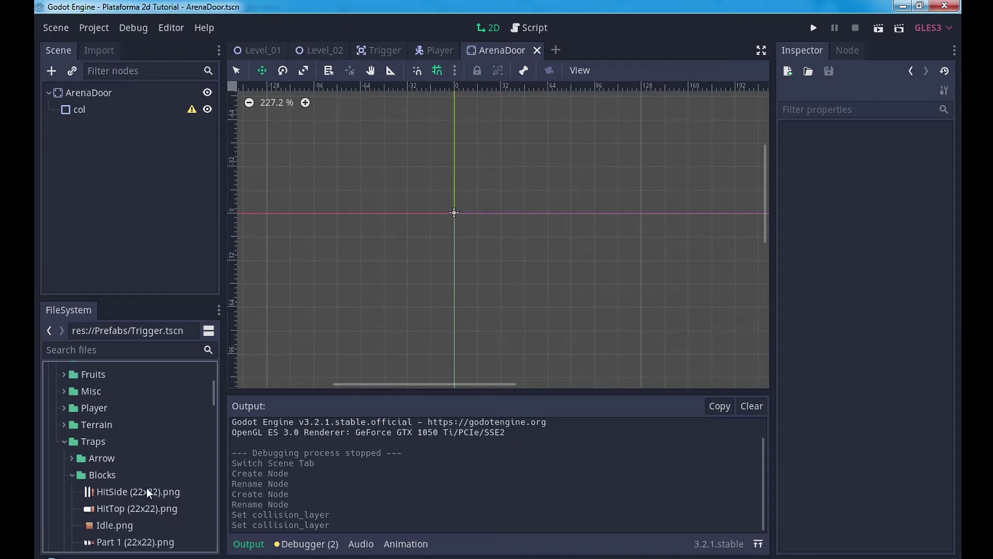
scroll(72, 455, down, 2)
scroll(73, 432, down, 1)
click(74, 406)
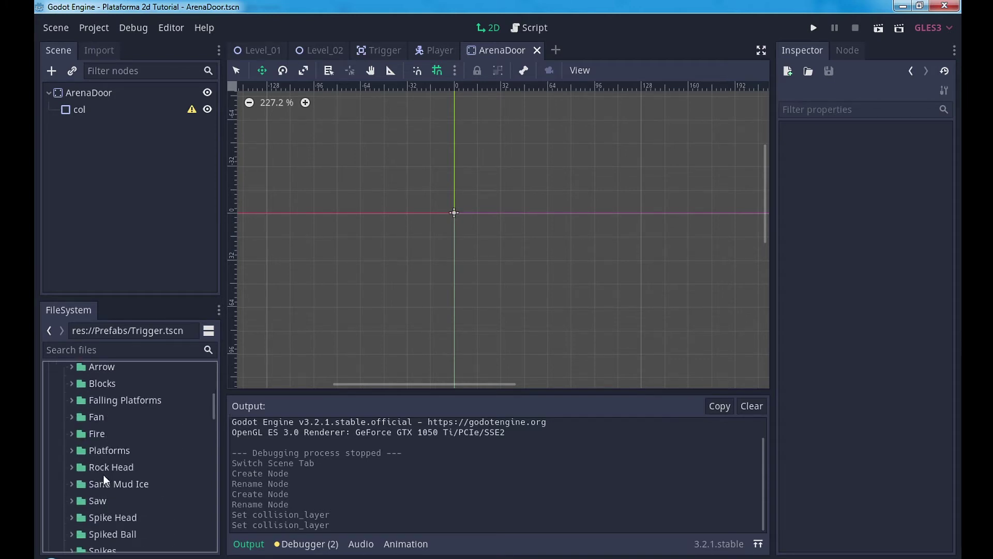
scroll(103, 474, down, 2)
scroll(104, 482, up, 1)
scroll(103, 484, up, 4)
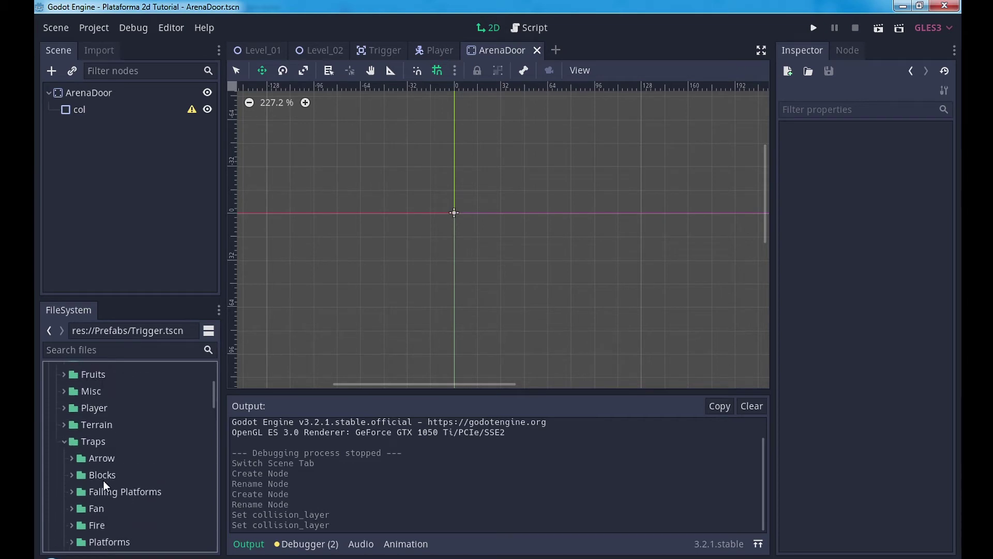
click(69, 439)
click(67, 439)
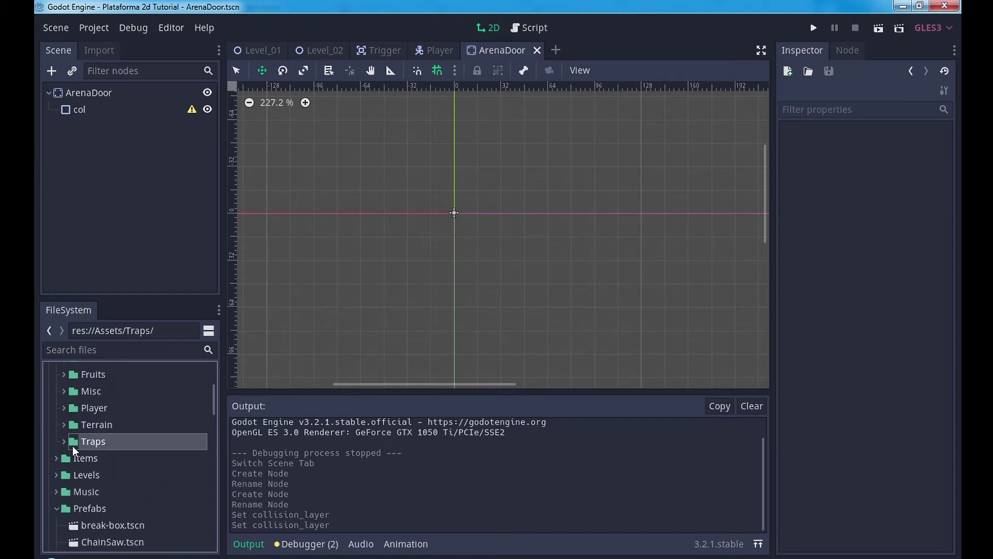
scroll(66, 393, down, 1)
Step: Drag Terrain (16x16).png from Assets > Terrain into the viewport as a sprite and select it
click(64, 402)
click(110, 501)
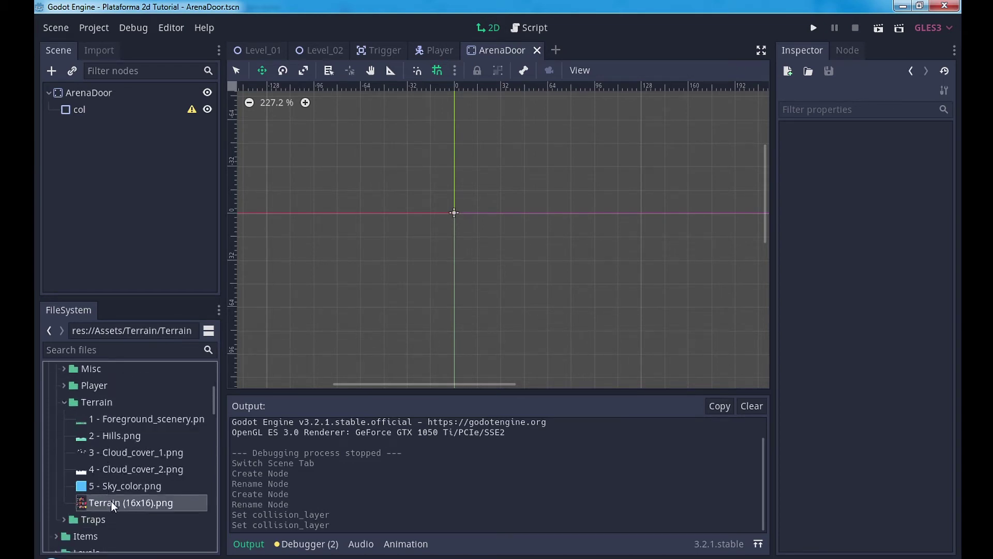
drag(119, 494, 408, 258)
scroll(445, 257, down, 2)
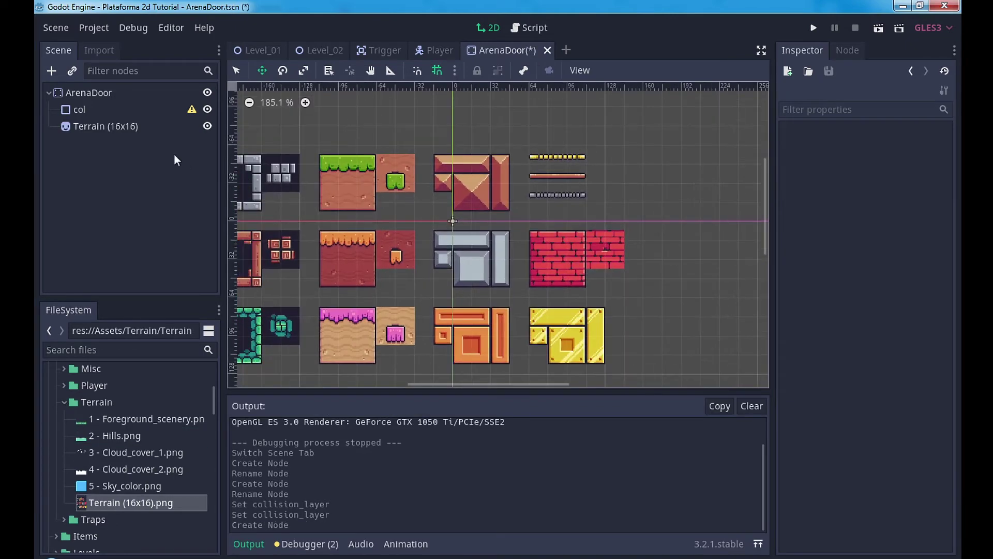
click(129, 131)
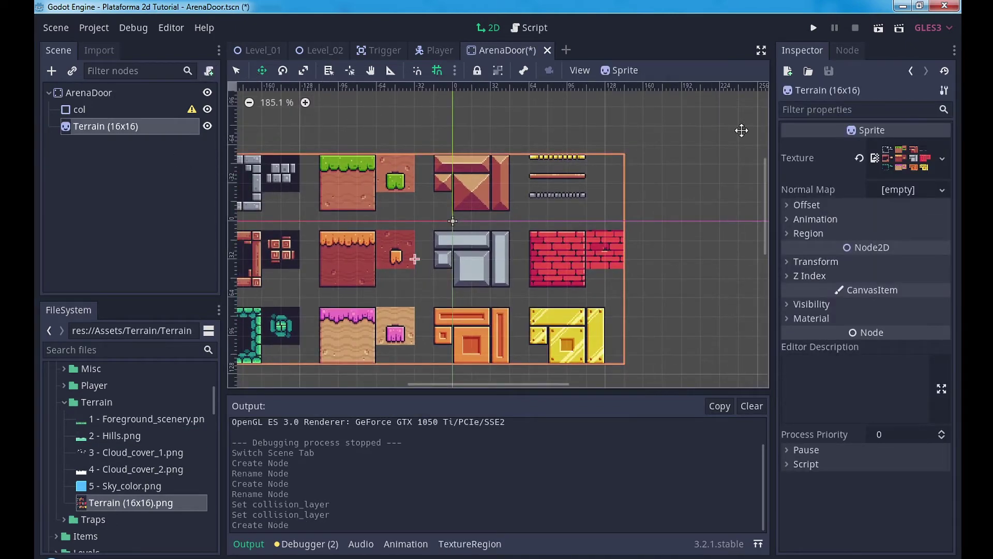
Step: Reset the Terrain sprite's position to 0, 0, rename it texture, and enable Region
click(819, 262)
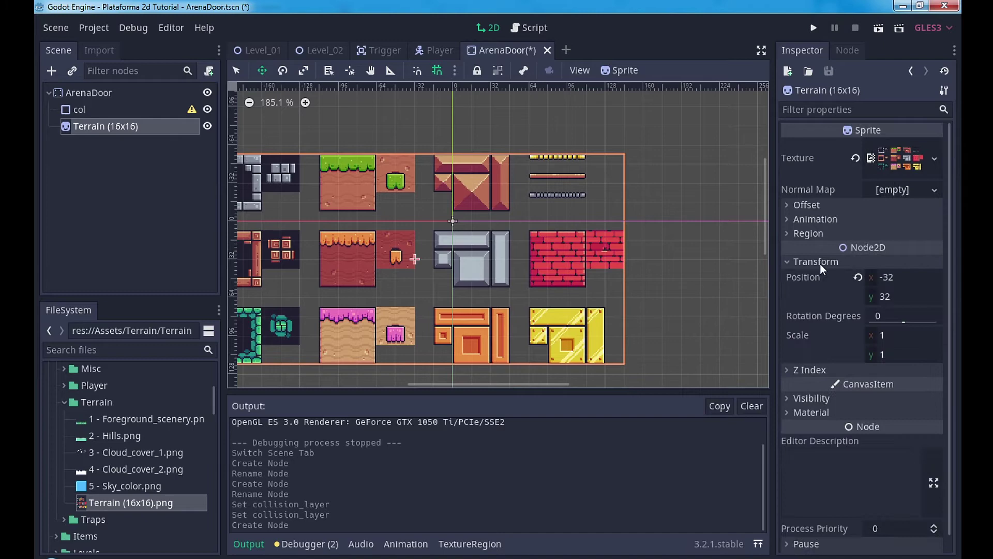
click(857, 278)
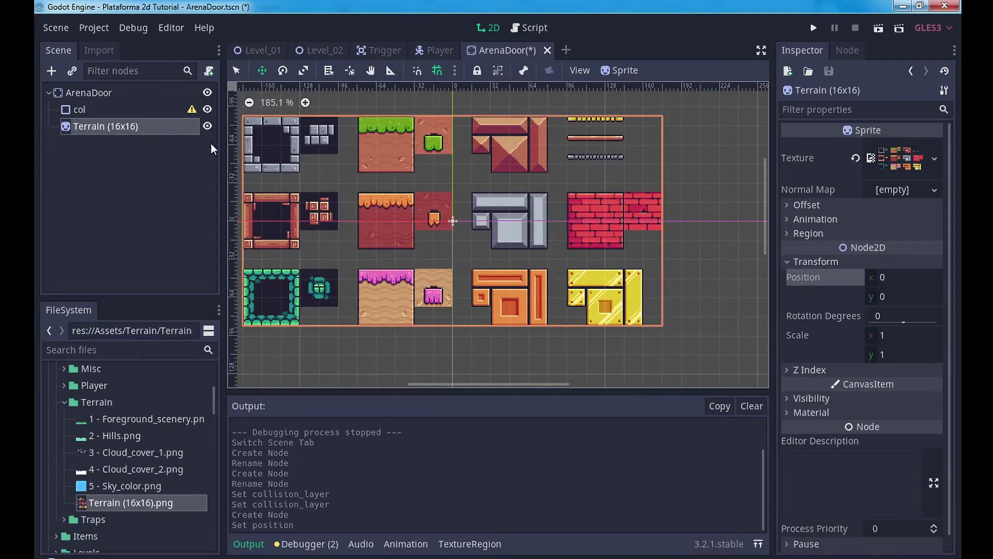
double_click(101, 126)
text(texture)
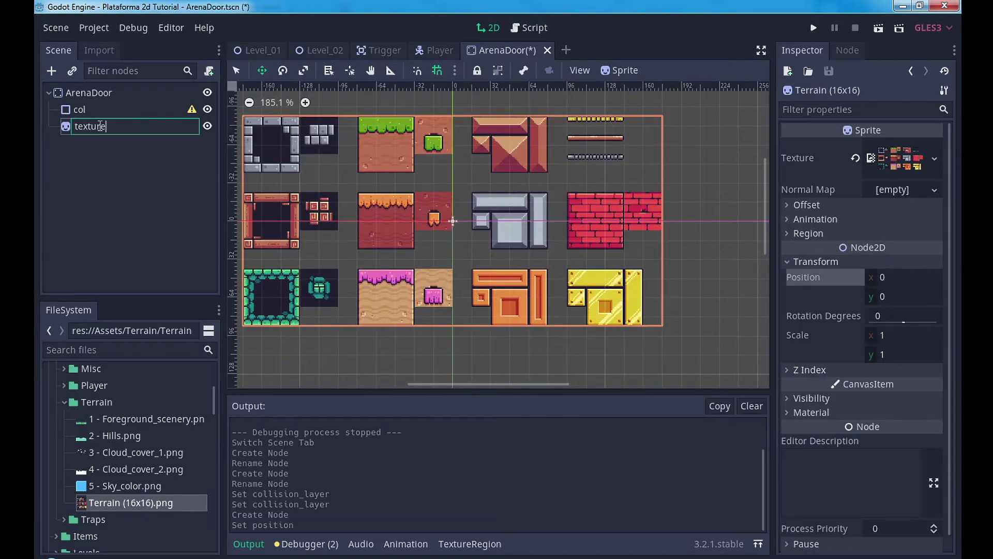
key(Return)
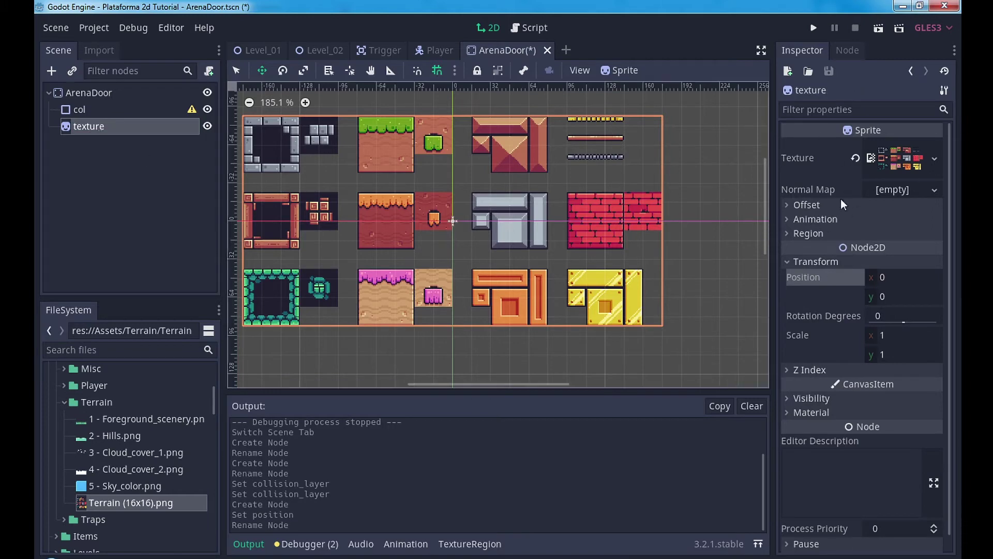
click(822, 237)
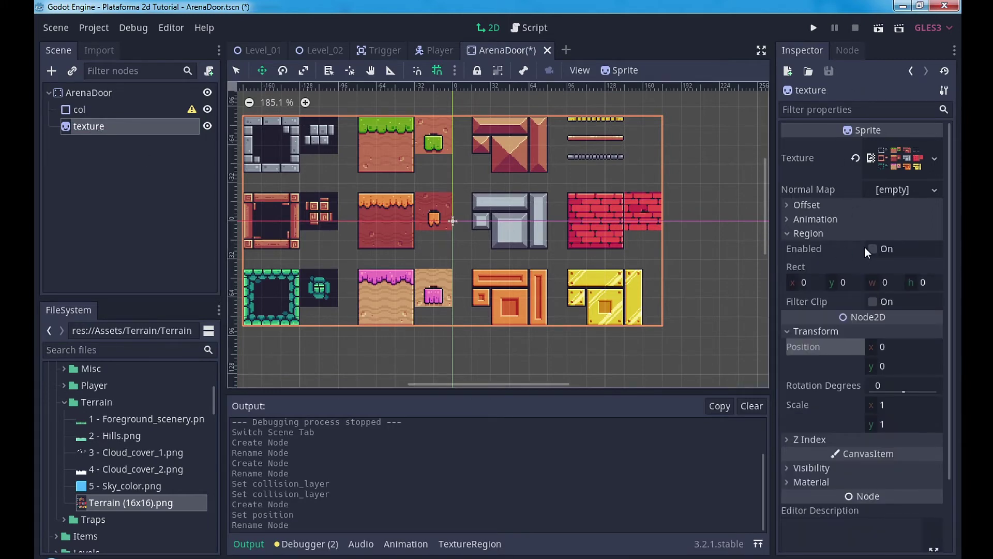
click(873, 249)
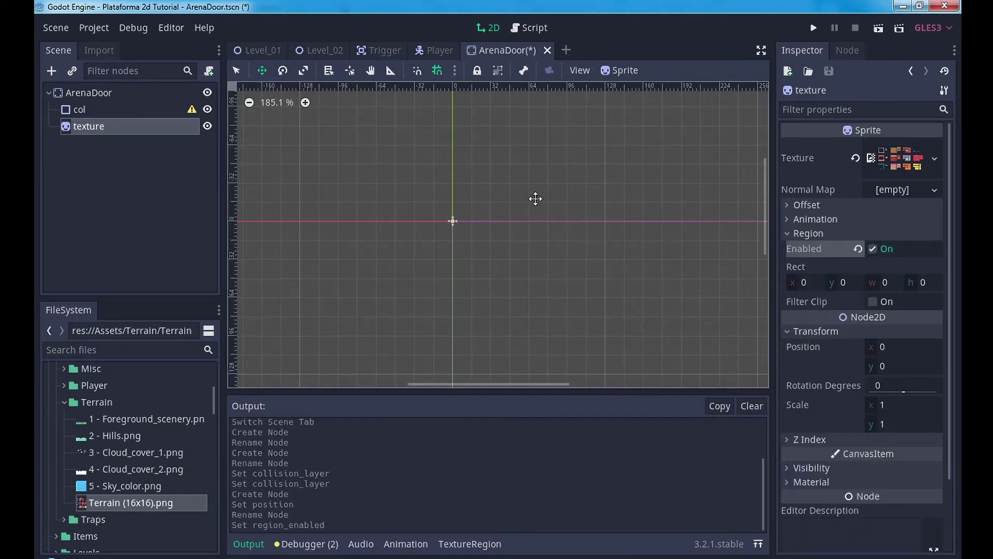
Step: Re-enable region cropping and set the TextureRegion editor's snap mode to Grid Snap
click(872, 249)
click(464, 543)
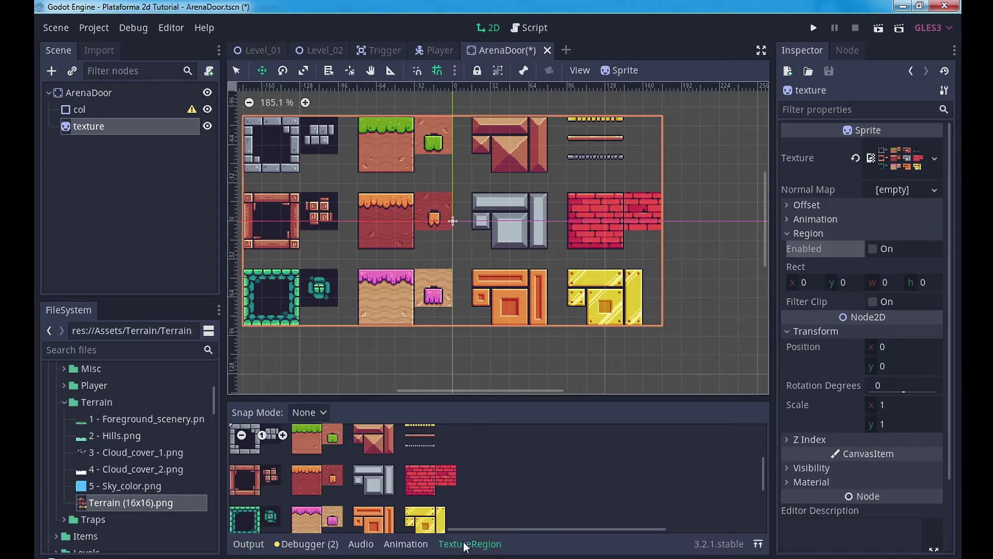
click(873, 249)
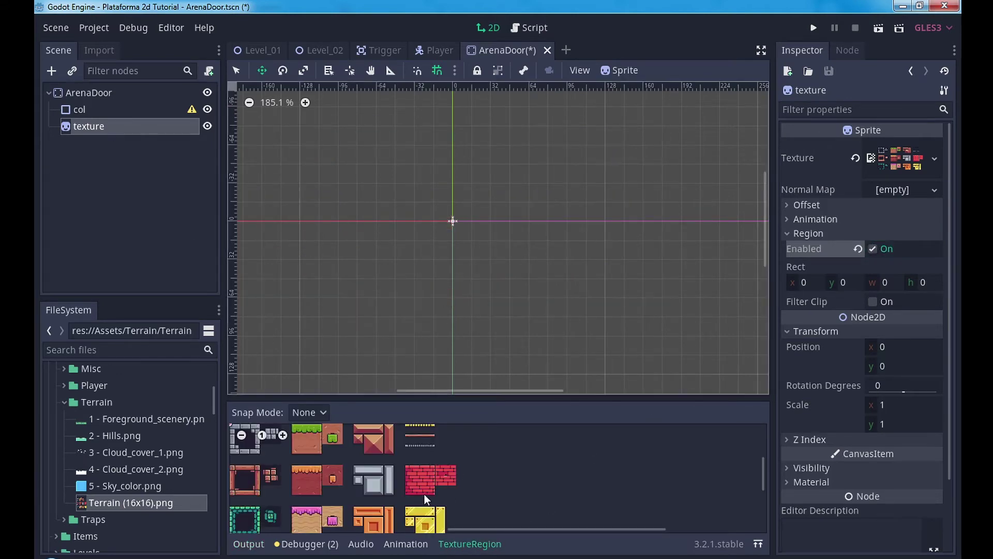
scroll(377, 495, up, 2)
scroll(342, 433, up, 1)
drag(412, 399, 412, 226)
click(319, 251)
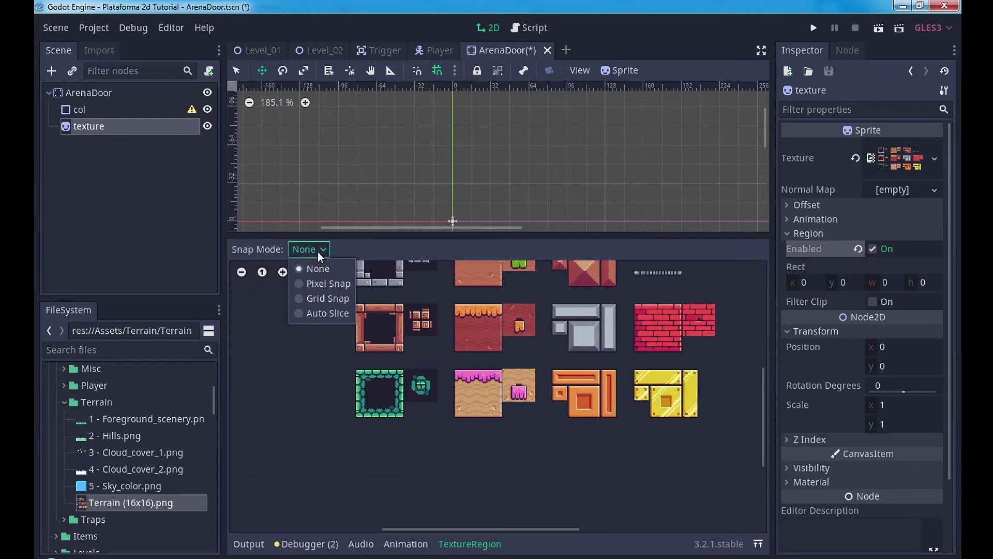
click(326, 298)
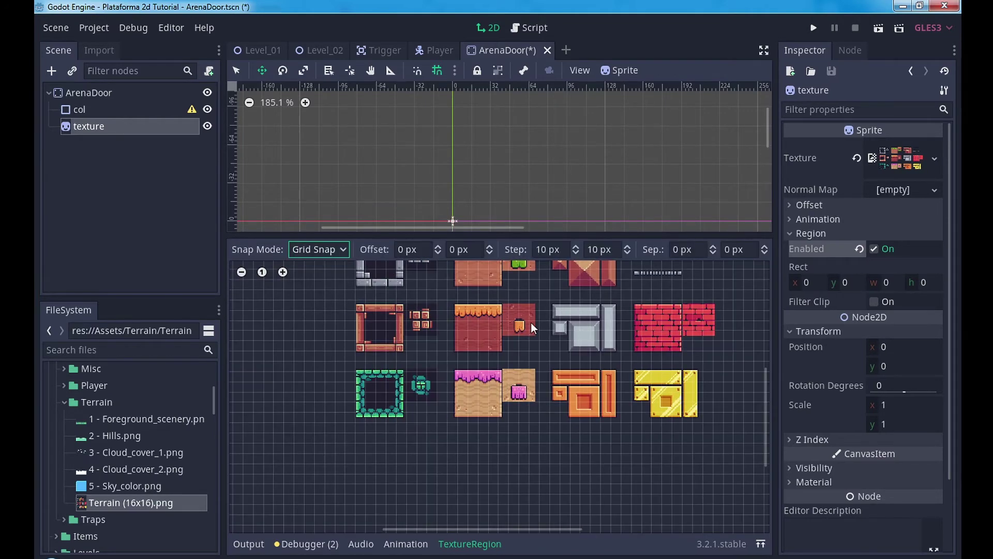
Step: Set the grid step to 16 px by 16 px with the yellow tiles in view
middle_drag(531, 322, 547, 383)
scroll(663, 423, up, 2)
middle_drag(663, 423, 525, 378)
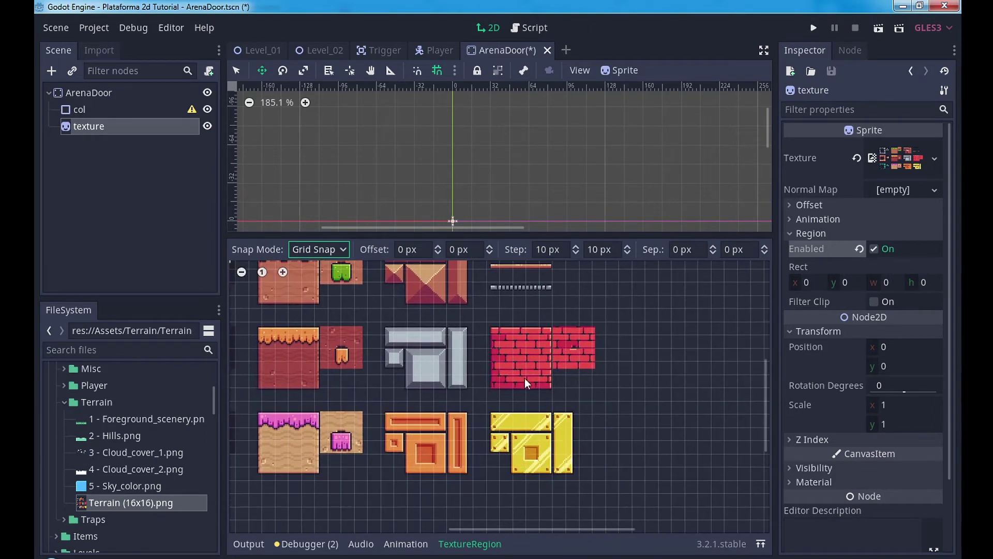
scroll(571, 455, up, 1)
scroll(579, 463, up, 1)
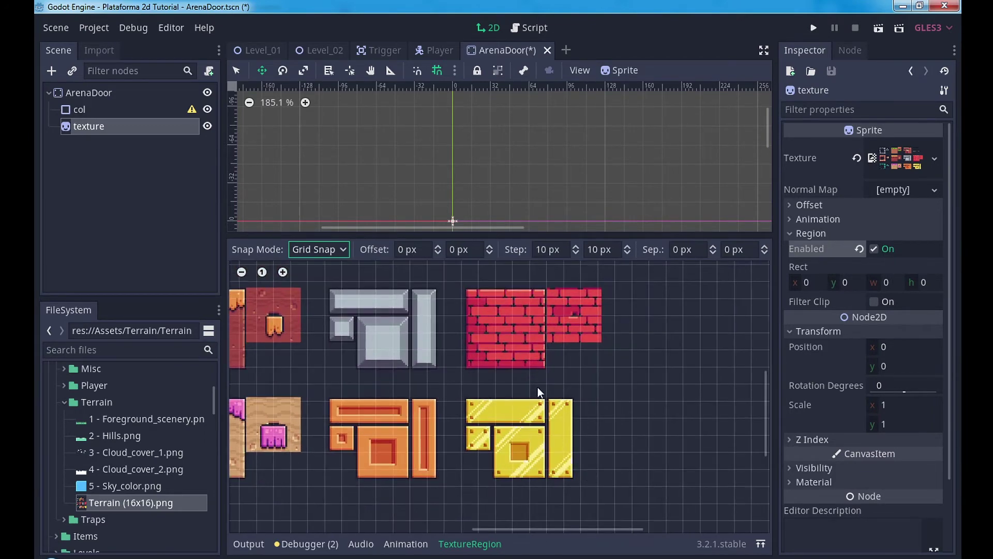
click(565, 252)
text(16)
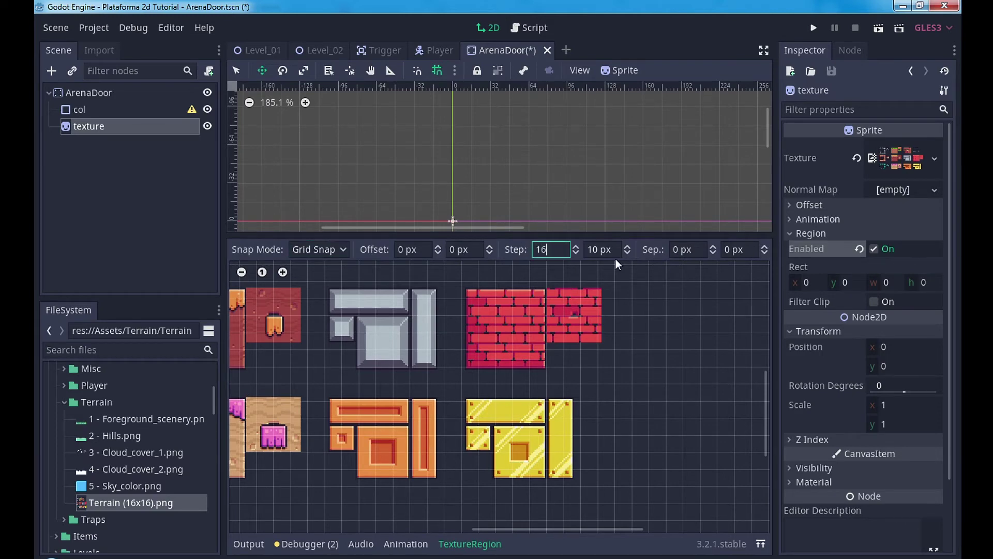
key(Tab)
text(16)
key(Return)
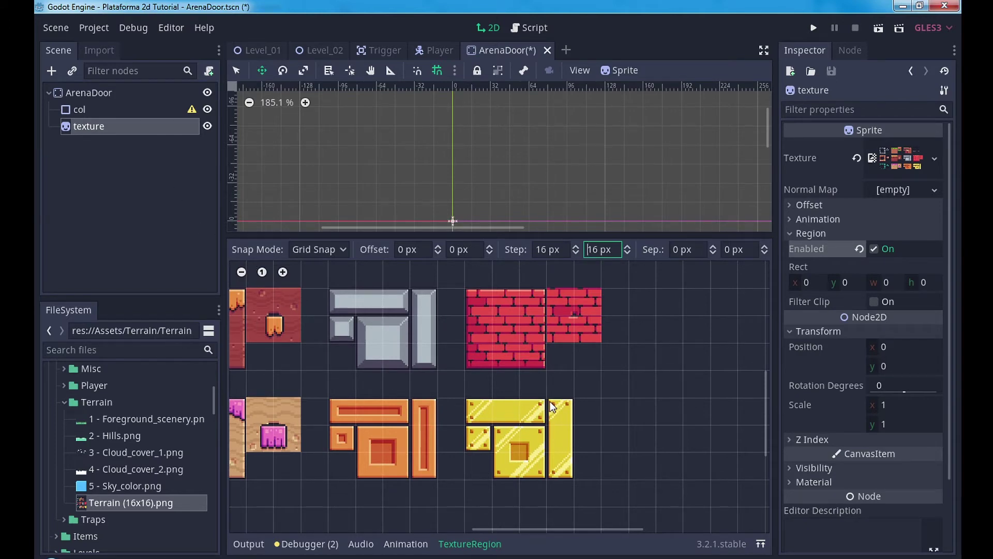
Step: Crop texture to the 16x16 yellow tile at 320, 128 and duplicate it twice for the tiles below
drag(552, 407, 566, 427)
middle_drag(455, 202, 453, 152)
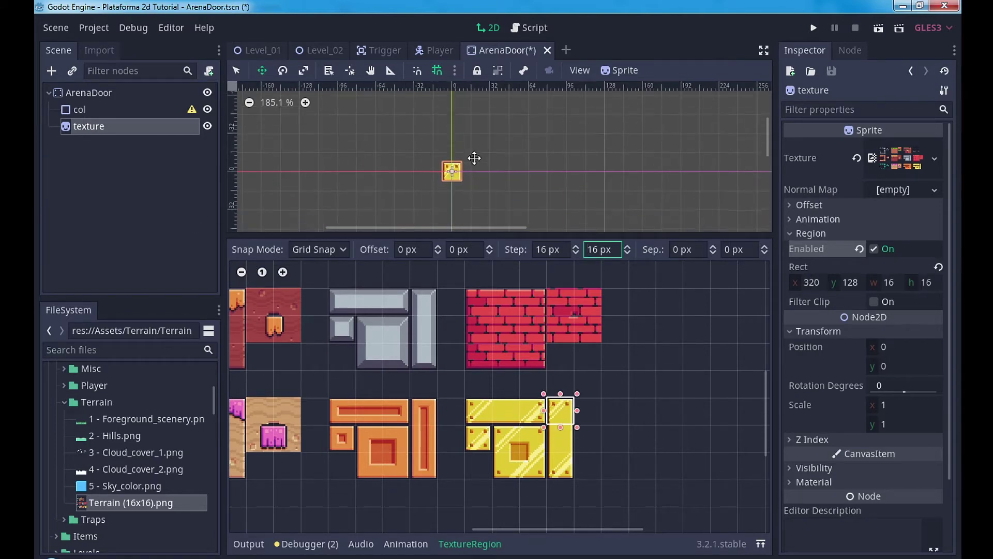
click(112, 126)
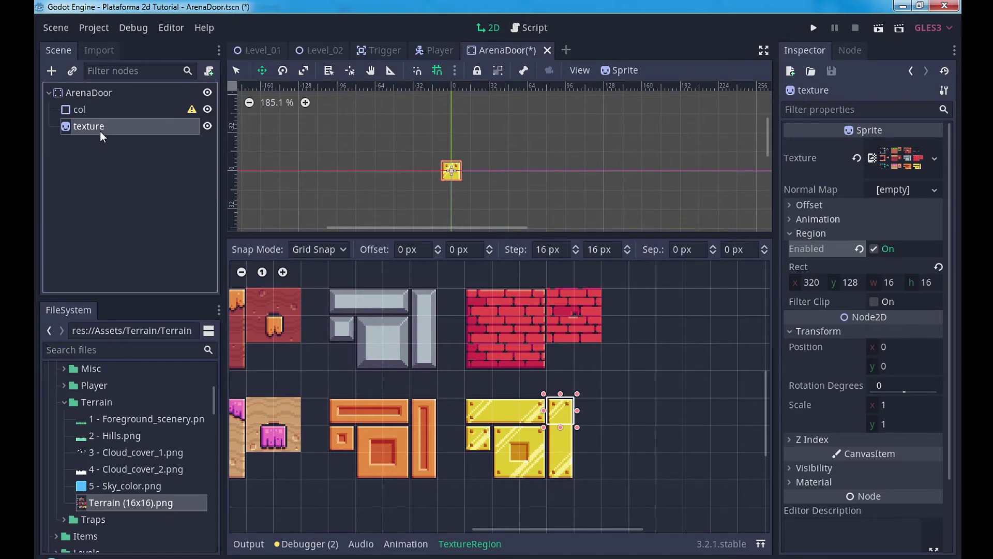
key(ctrl+d)
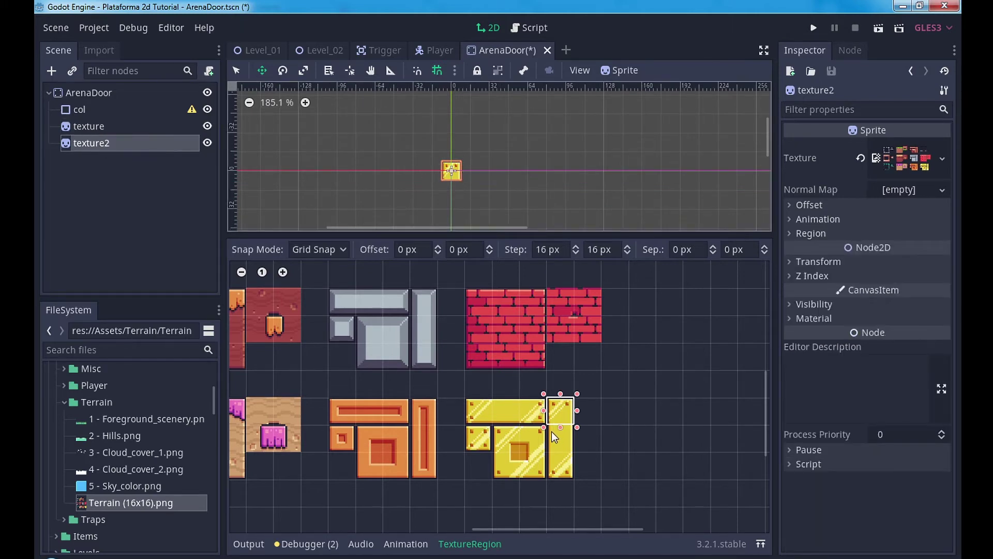
drag(548, 430, 559, 445)
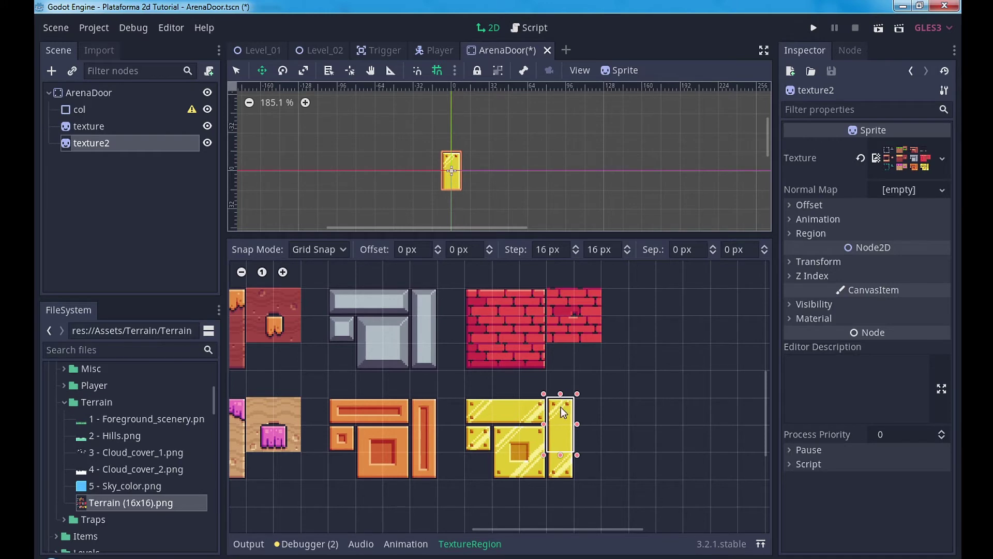
drag(561, 407, 562, 421)
click(105, 143)
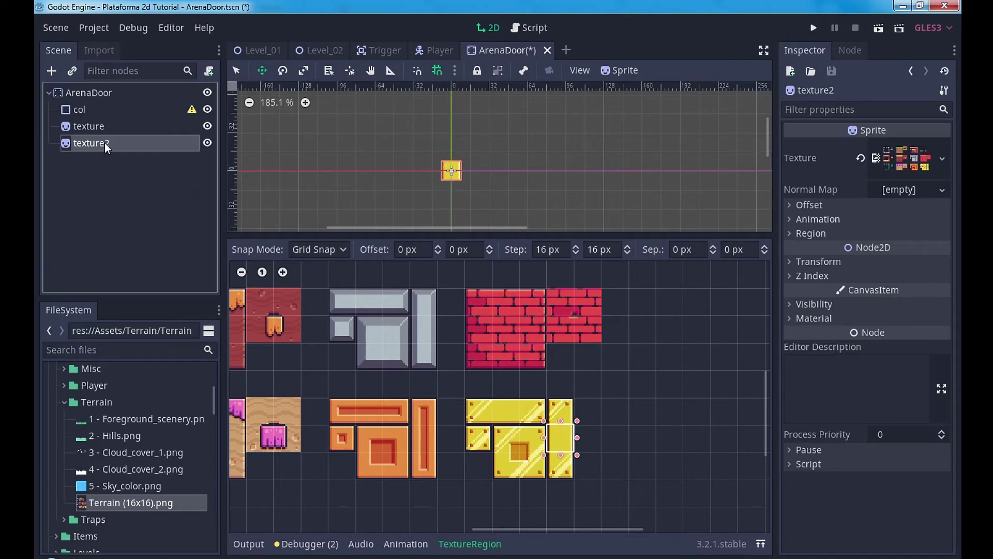
key(ctrl+d)
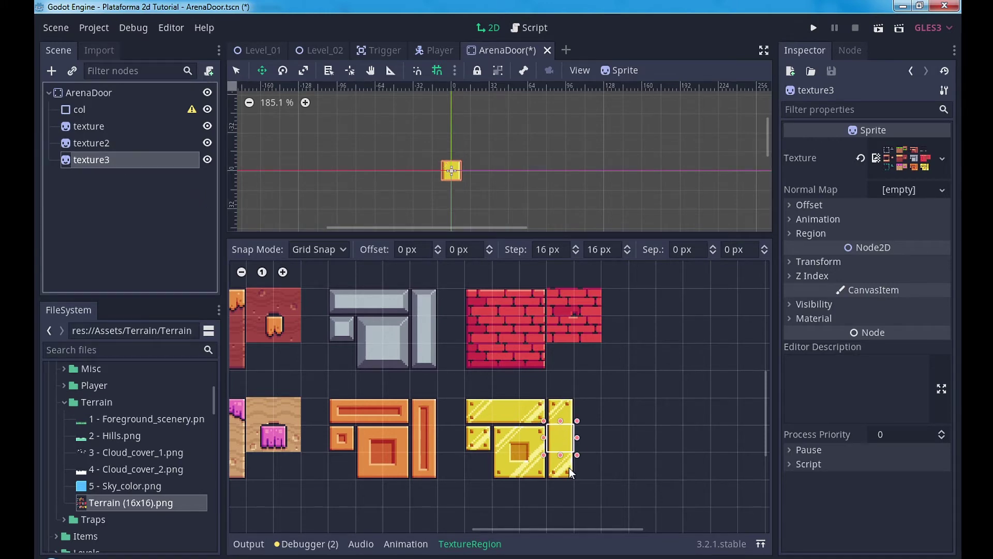
click(574, 479)
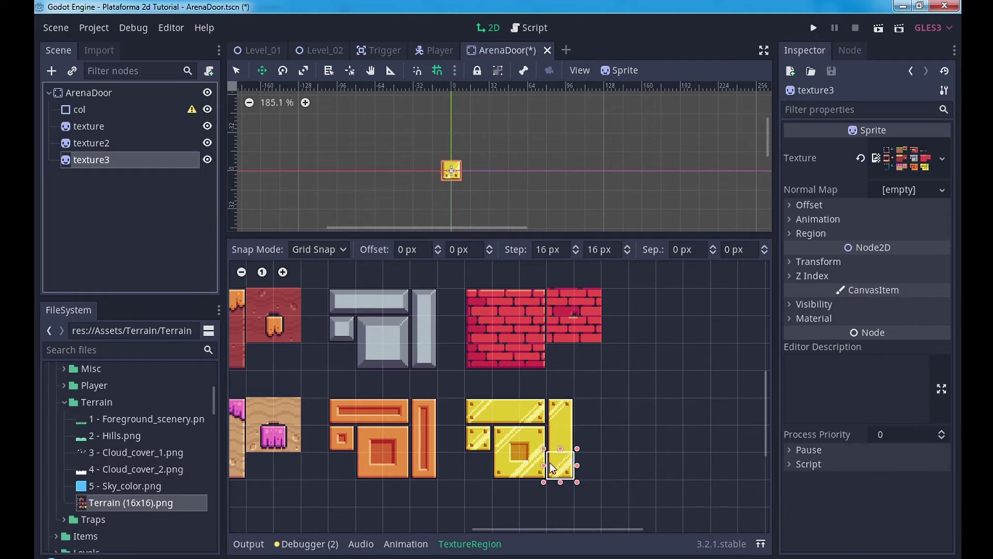
Step: Rename texture3 to bottom, texture to top and texture2 to middle
double_click(97, 161)
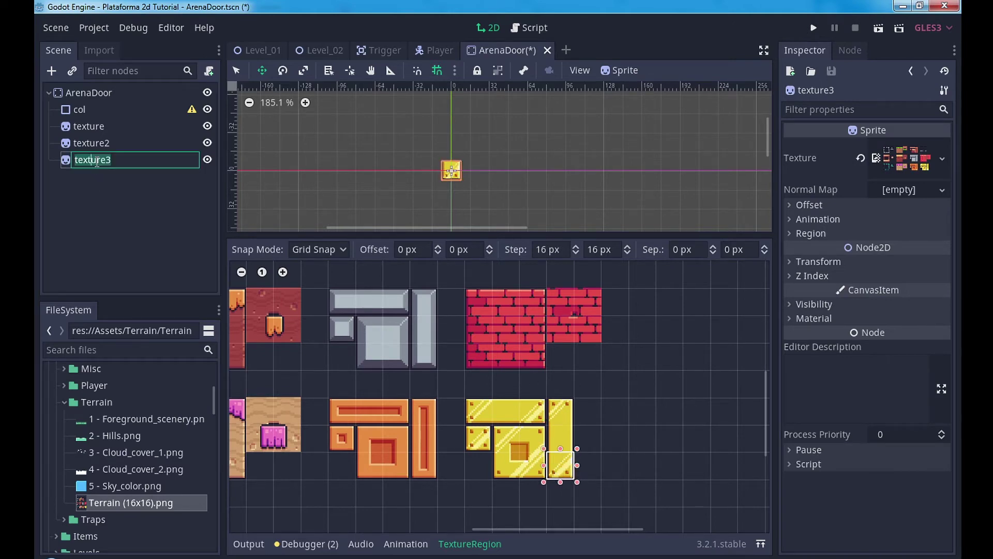
text(bottom)
key(Return)
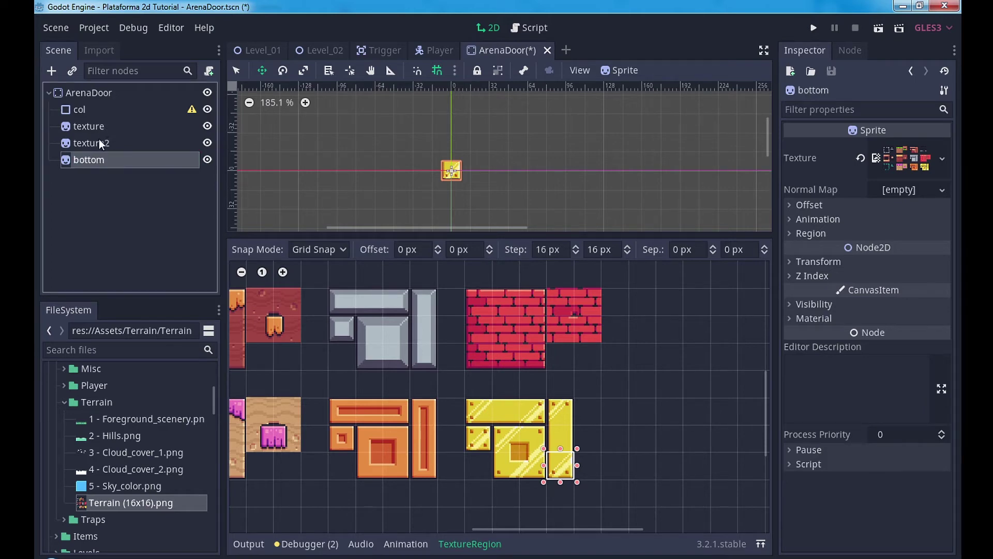
double_click(103, 126)
text(top)
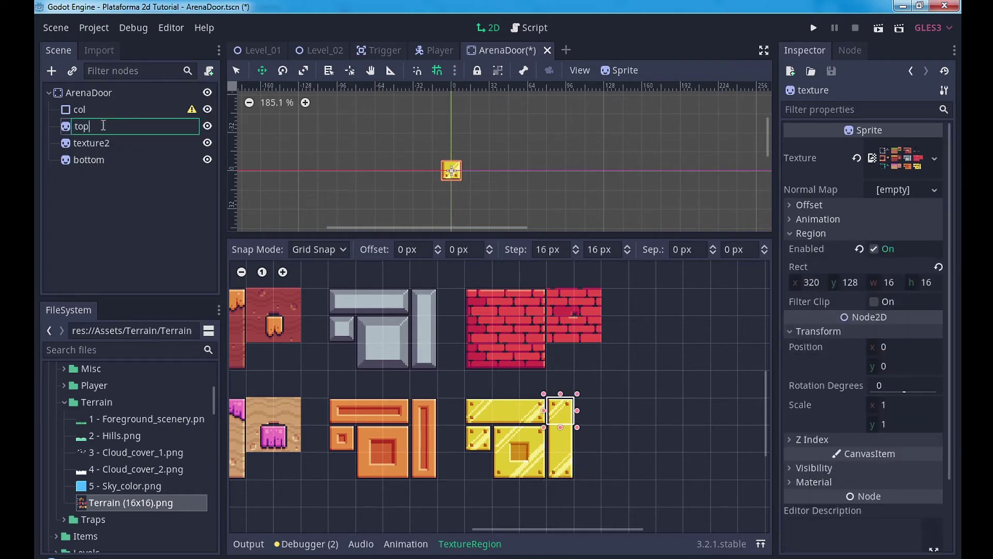
key(Return)
double_click(98, 142)
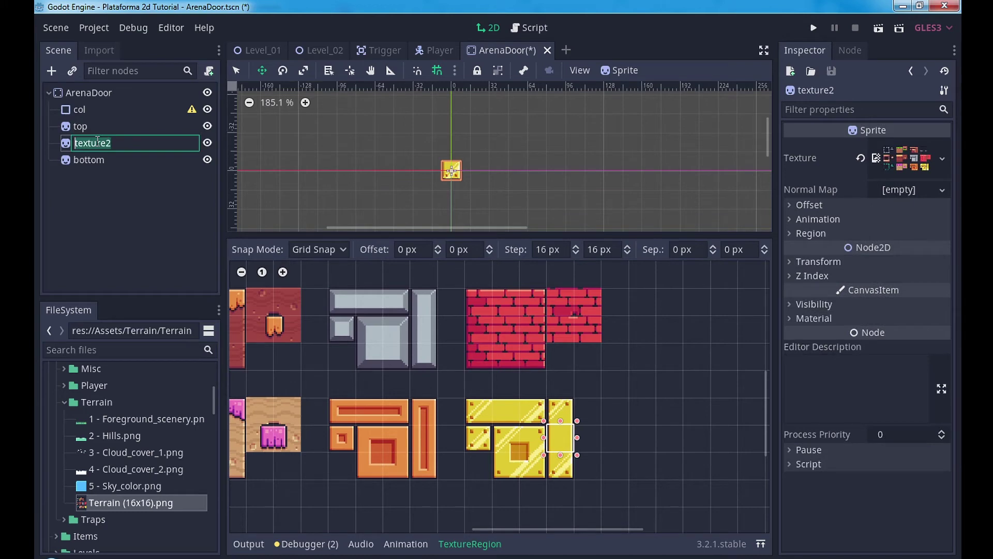
text(middle)
key(Return)
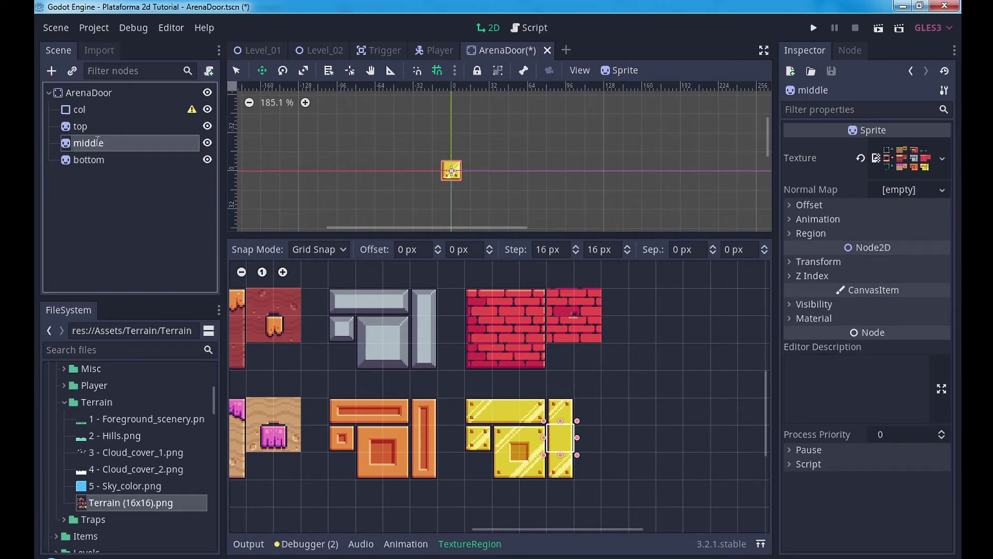
click(85, 129)
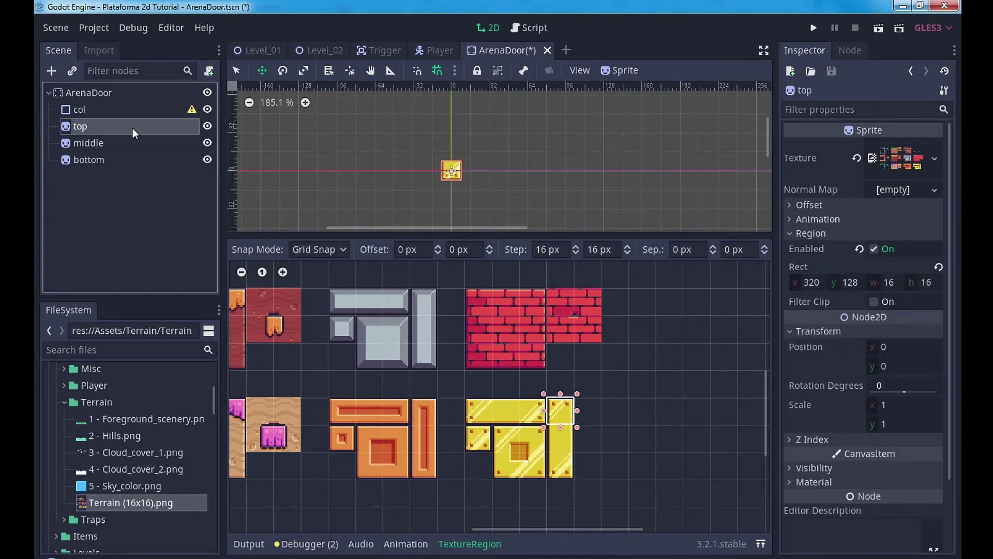
scroll(484, 158, down, 2)
scroll(484, 156, down, 2)
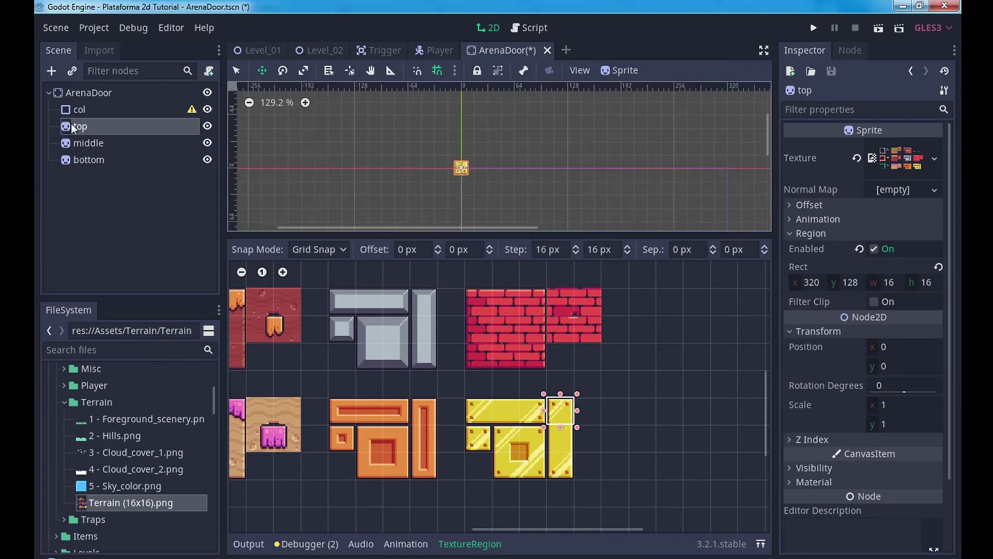
Step: Give col a new RectangleShape2D and nudge it into place with grid snapping off
click(92, 110)
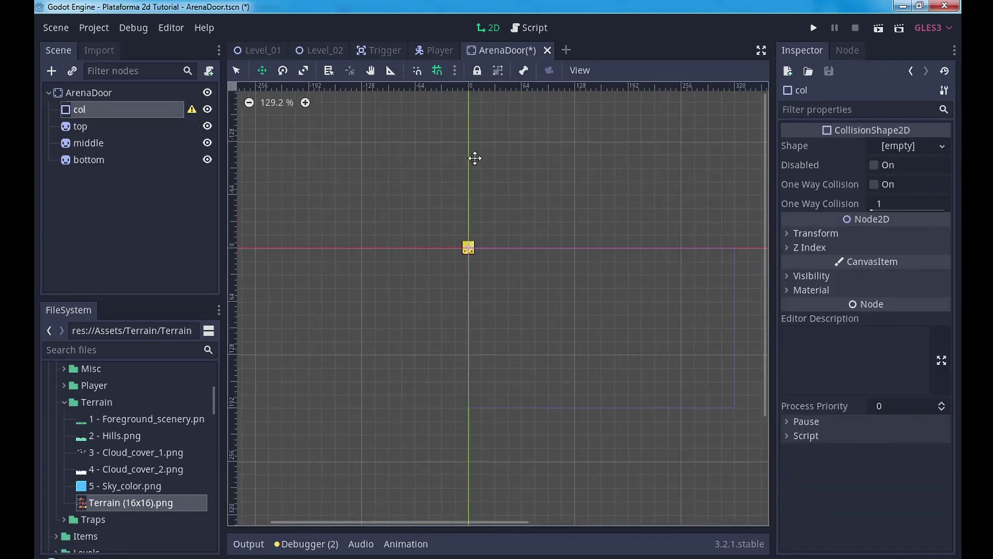
click(927, 147)
click(848, 253)
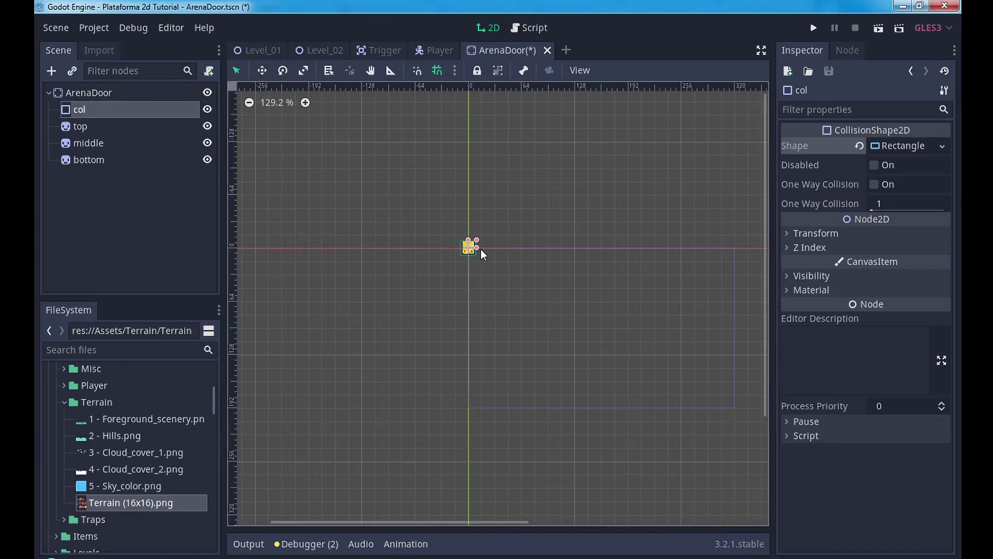
click(263, 71)
drag(496, 260, 493, 250)
scroll(472, 249, up, 2)
scroll(473, 248, up, 3)
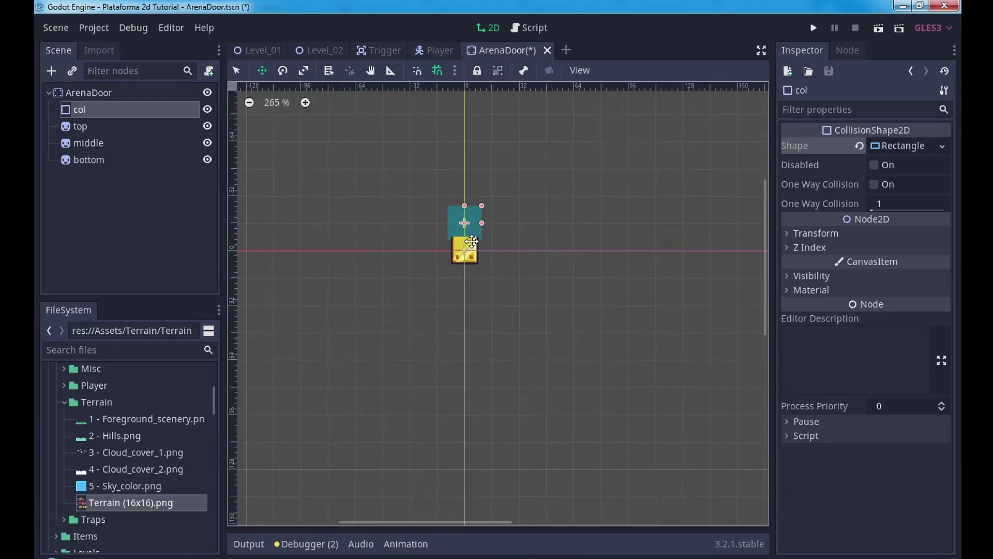
scroll(472, 248, up, 5)
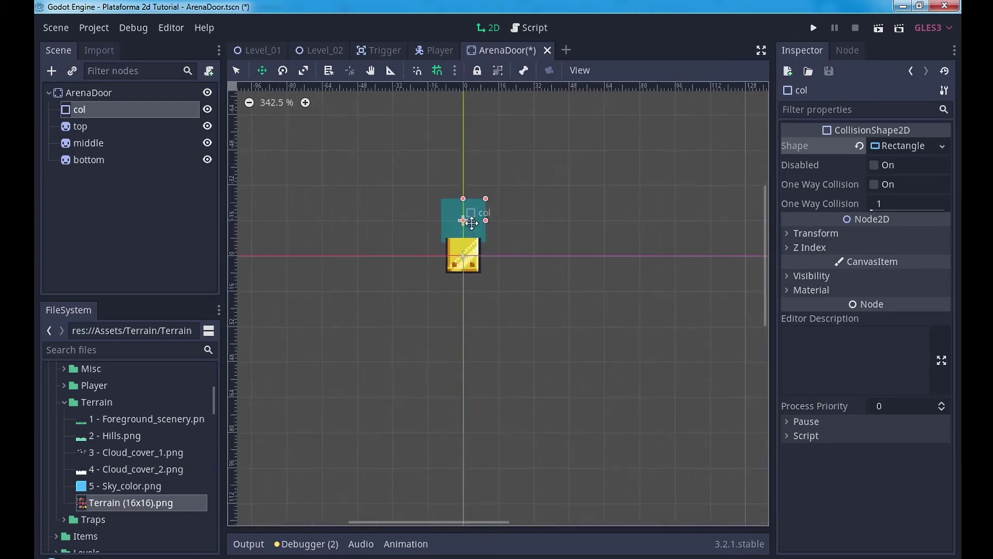
click(437, 71)
drag(482, 209, 484, 222)
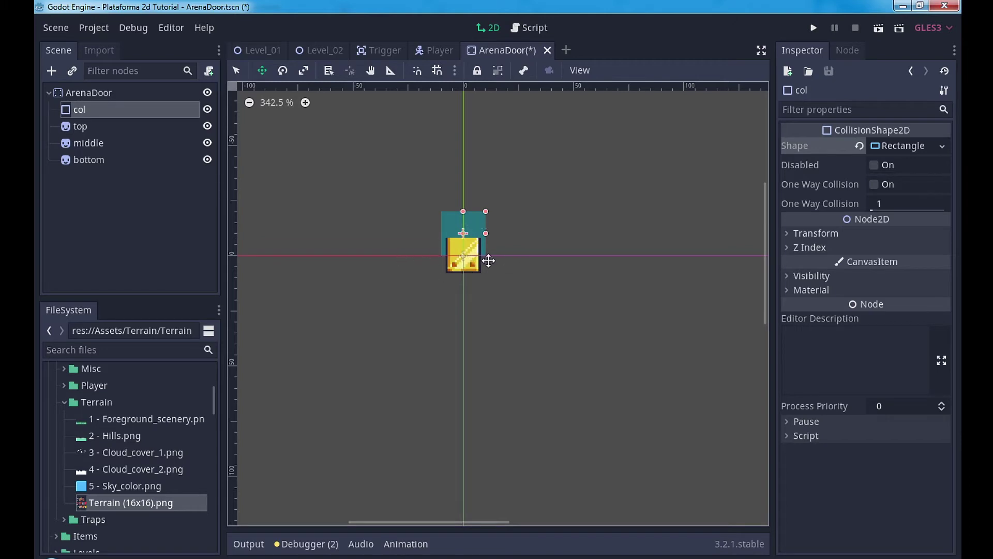
Step: Stretch the collision rectangle into a tall column rising above the door sprite
click(236, 71)
scroll(512, 259, down, 5)
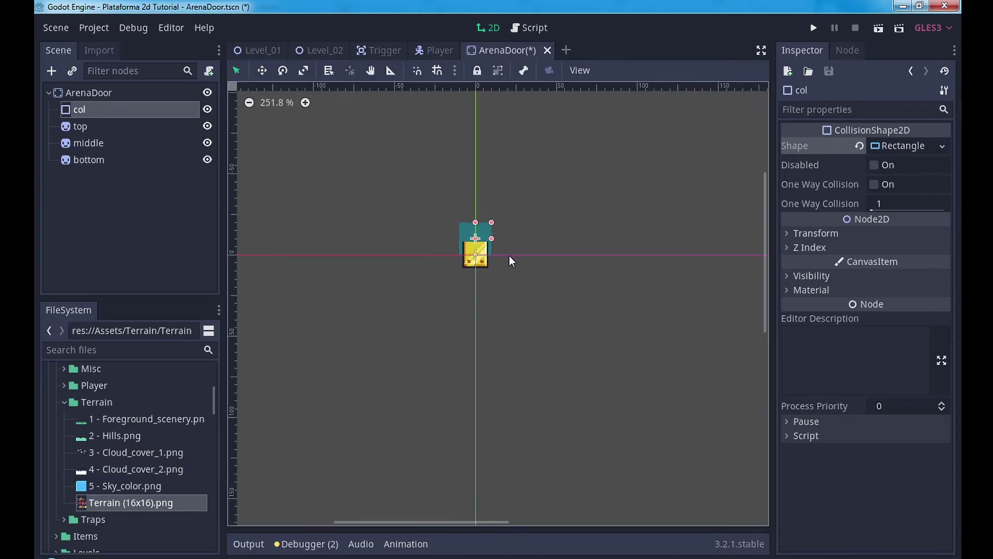
drag(483, 229, 492, 122)
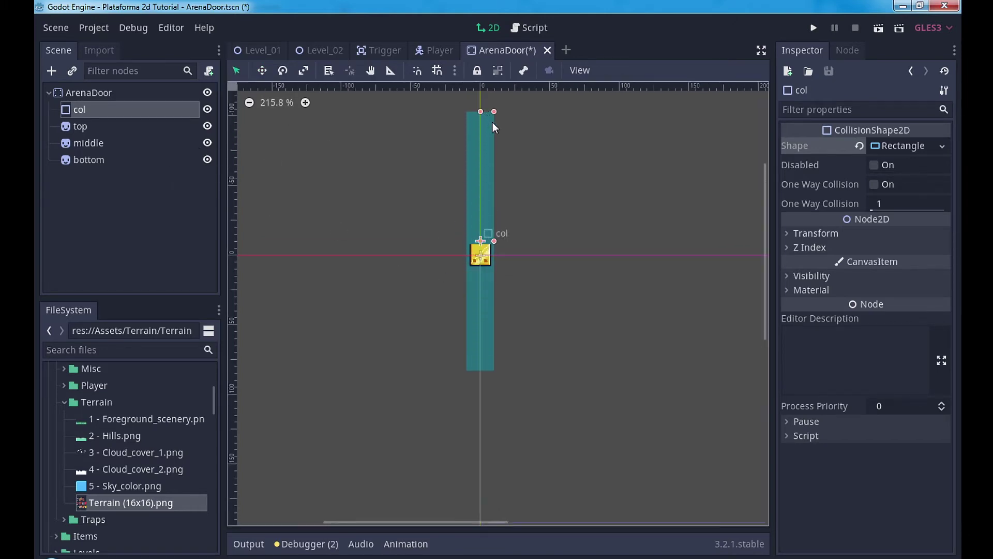
ctrl+scroll(566, 266, up, 3)
drag(485, 197, 485, 177)
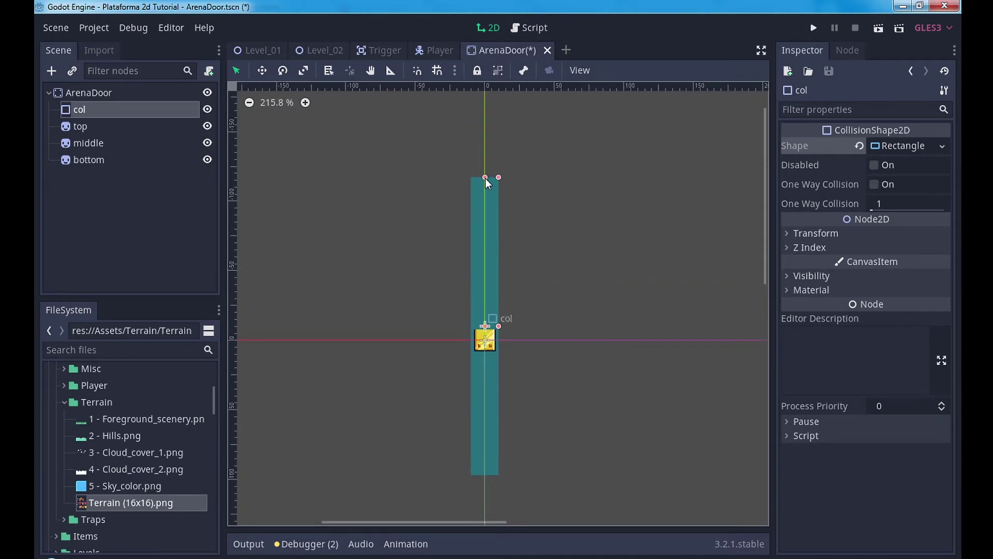
key(w)
drag(503, 275, 504, 168)
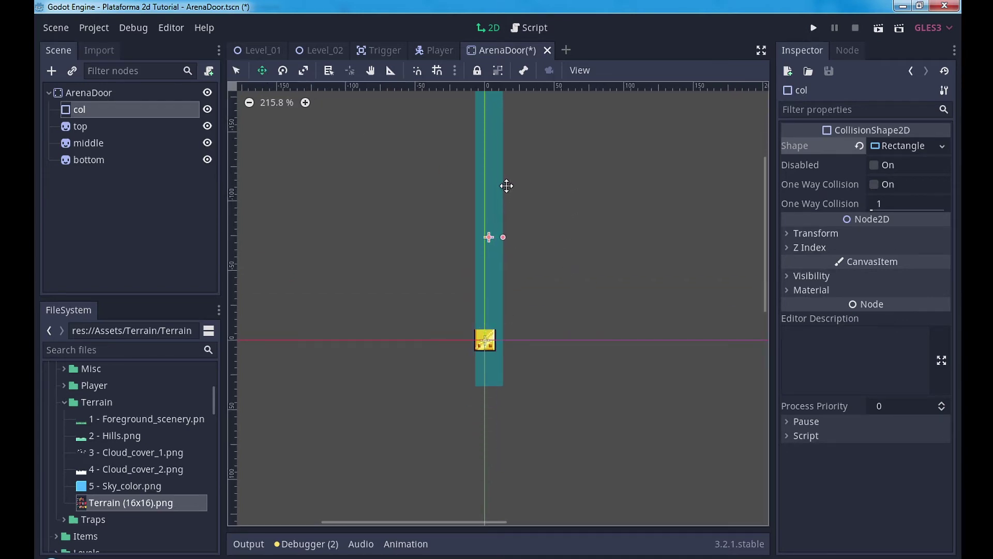
drag(495, 279, 495, 250)
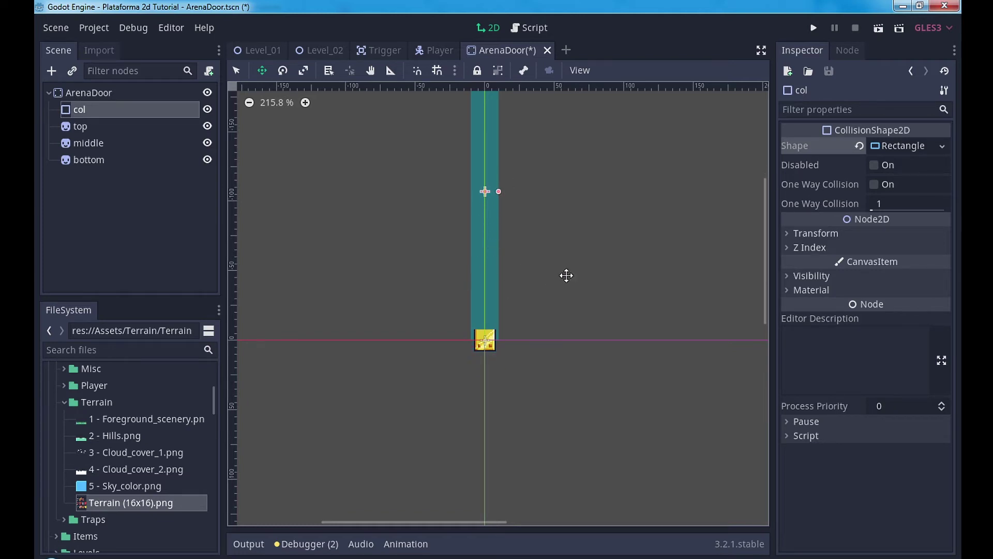
middle_drag(565, 275, 554, 362)
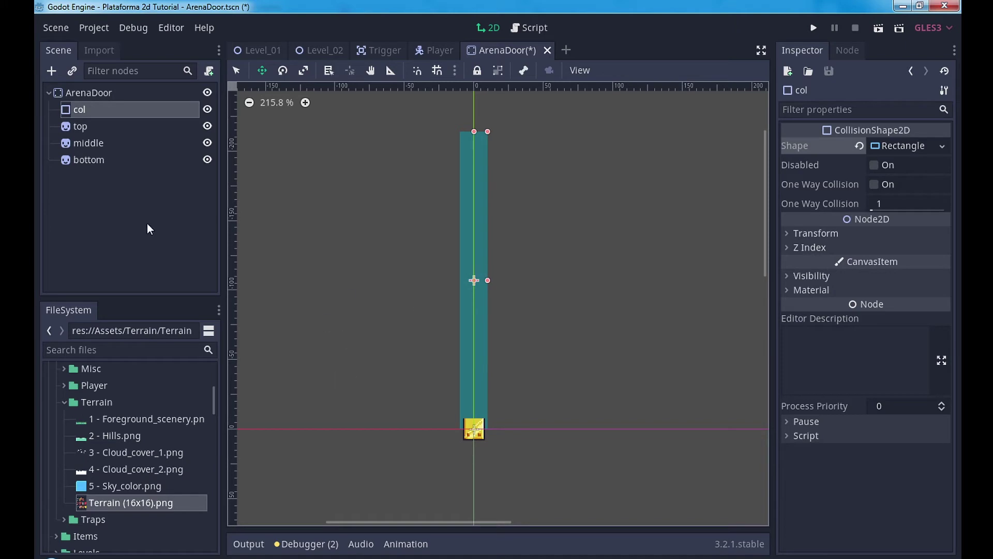
Step: Hide the region editor, turn on smart snapping, and snap bottom to the column's base
click(94, 160)
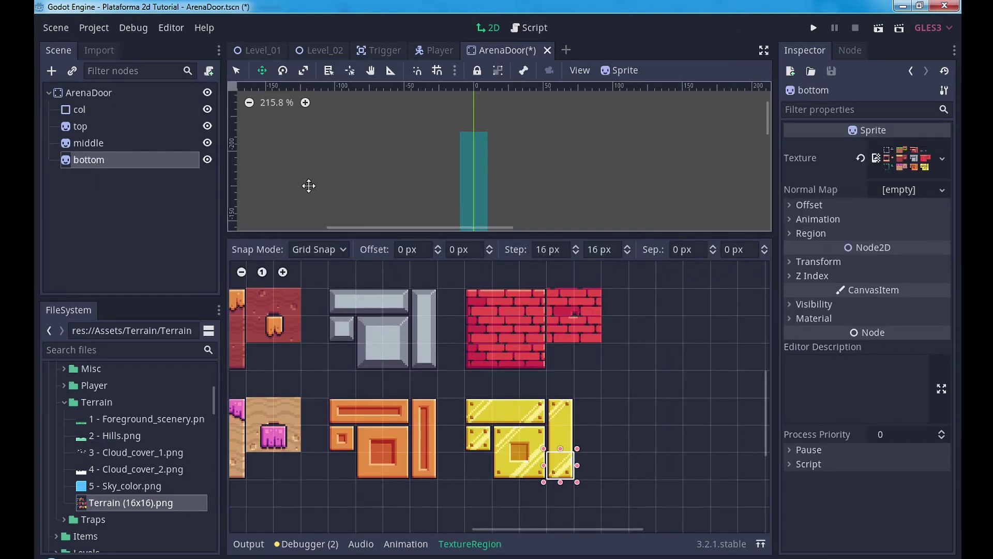
middle_drag(539, 195, 548, 162)
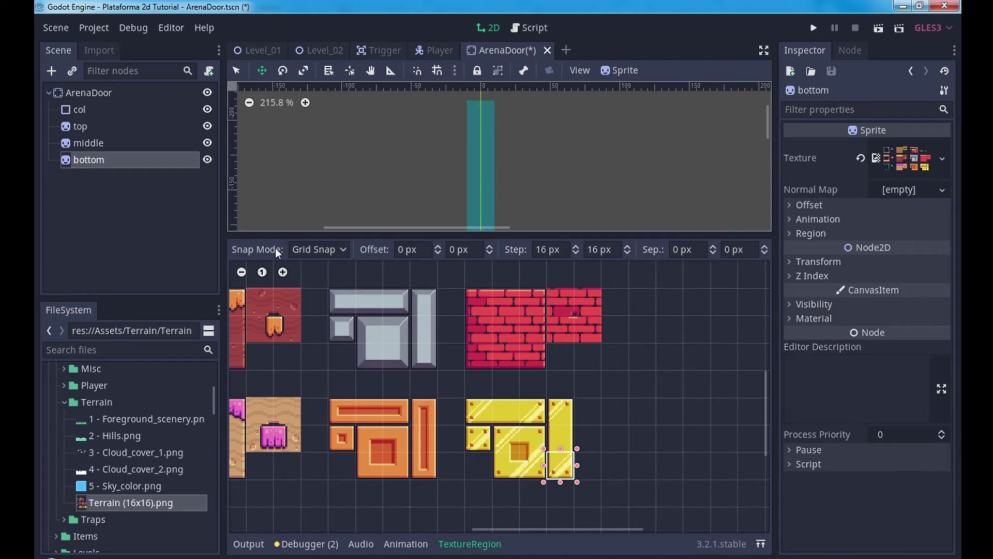
click(489, 546)
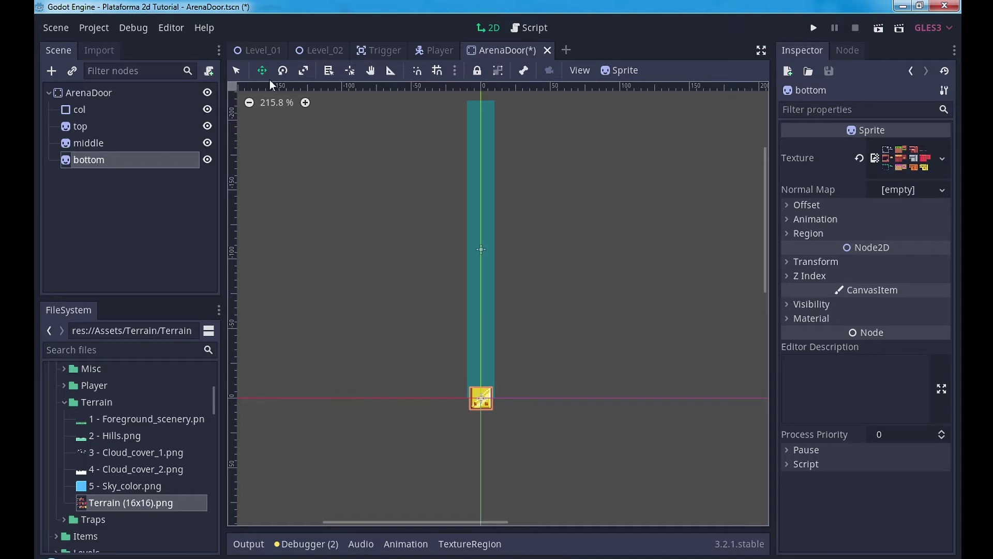
drag(488, 414, 493, 407)
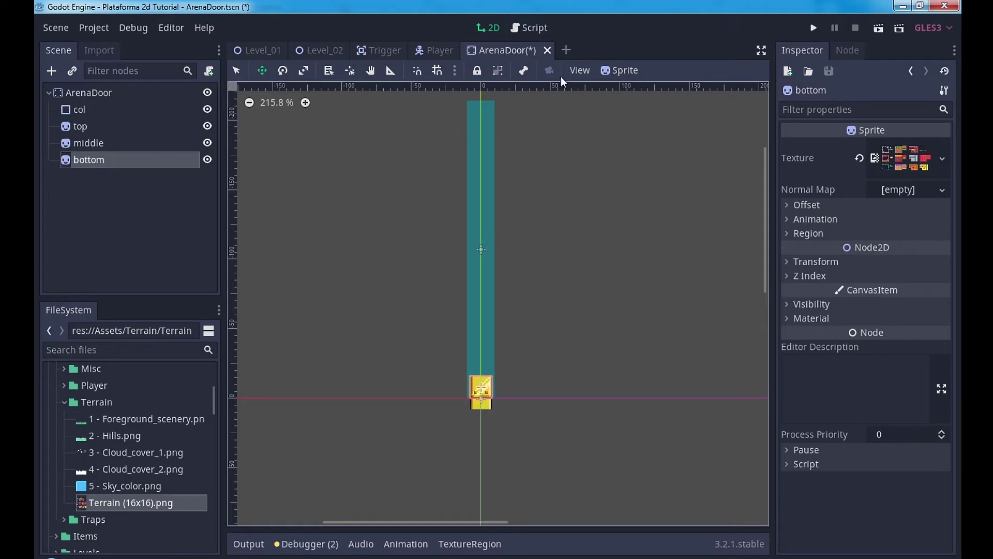
click(452, 70)
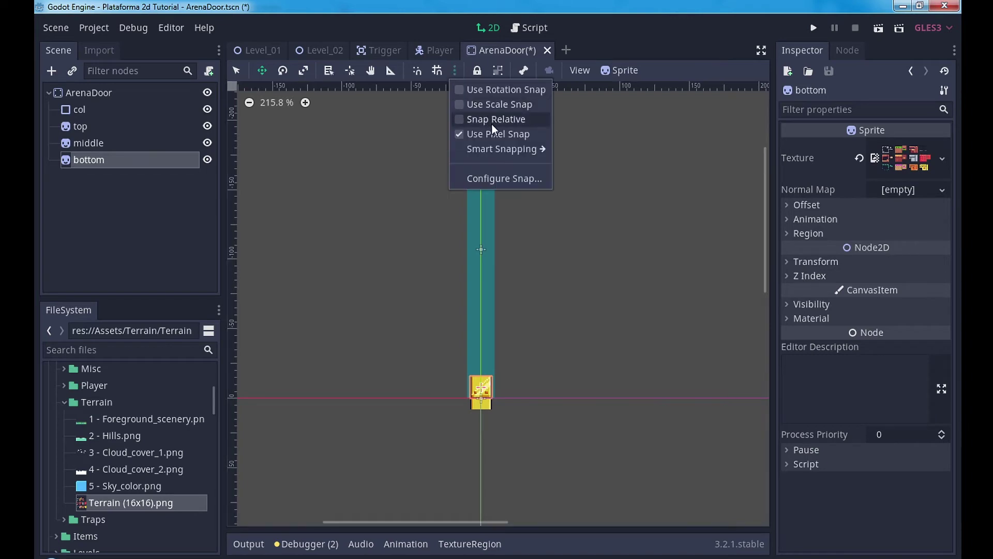
click(418, 70)
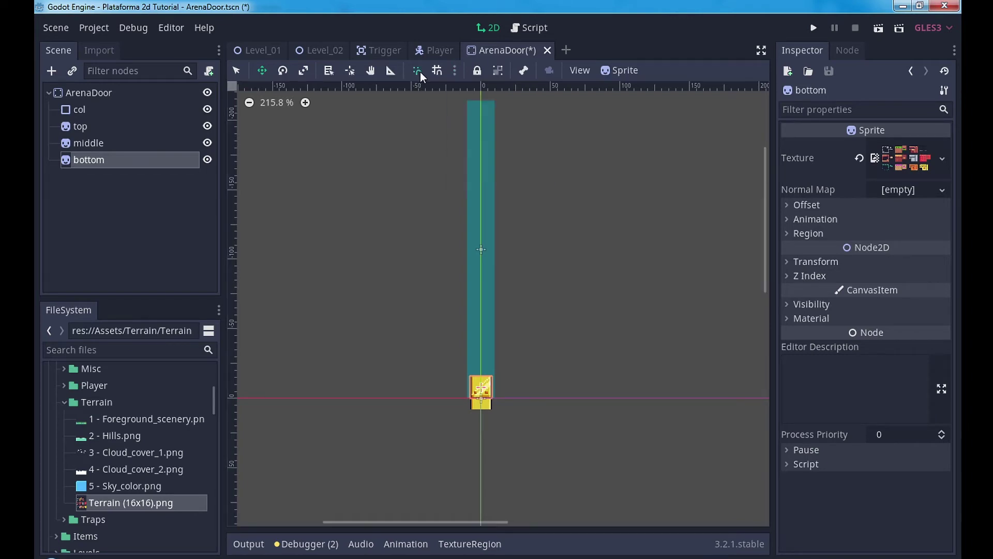
mouse_move(508, 419)
mouse_down()
mouse_move(501, 395)
mouse_move(502, 406)
mouse_move(522, 390)
mouse_move(538, 119)
mouse_up()
Step: Place middle above bottom and top at y -206 at the column's upper end
click(88, 142)
click(89, 126)
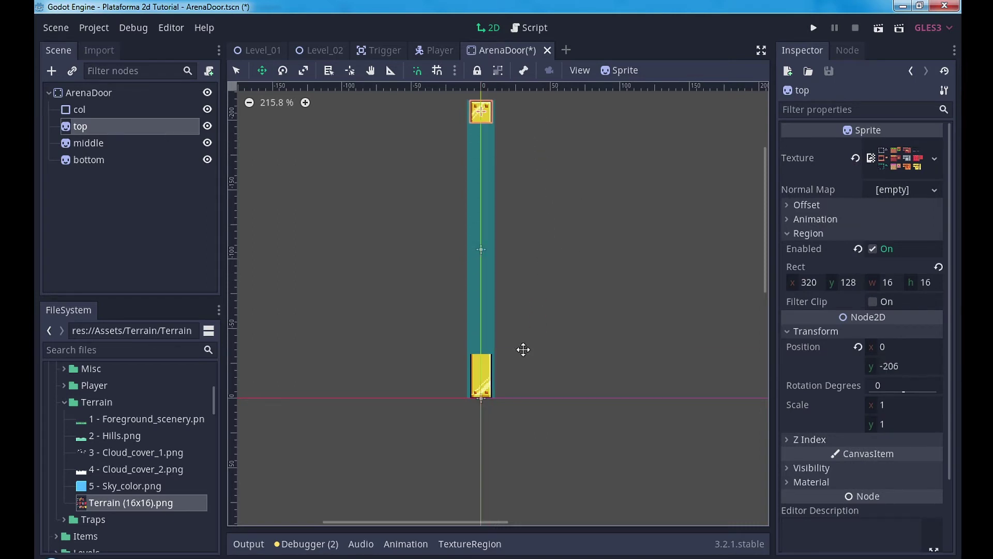
scroll(482, 381, up, 2)
scroll(482, 381, up, 1)
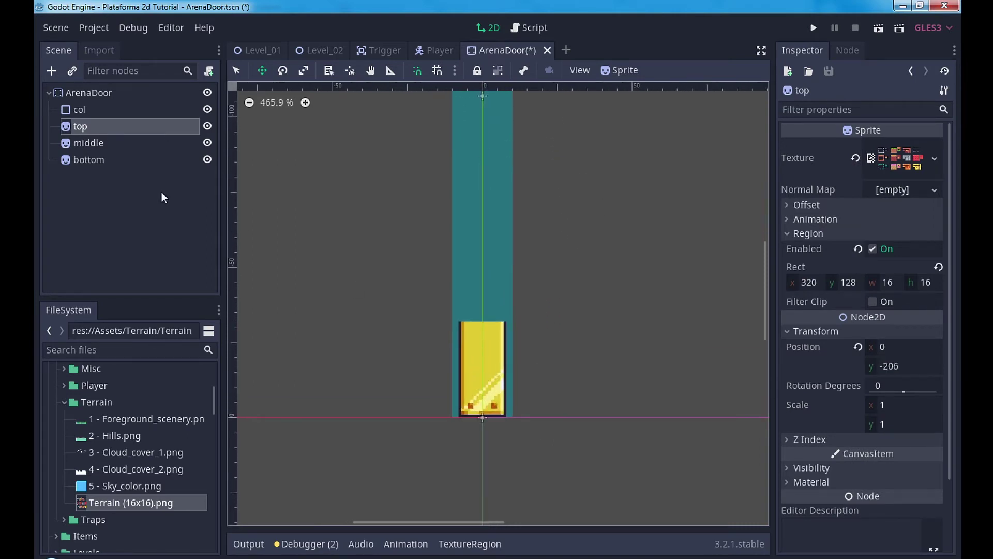
Step: Duplicate the middle sprite into middle2 through middle4, stacking each copy above the last
click(103, 142)
key(Up)
key(Up)
key(Up)
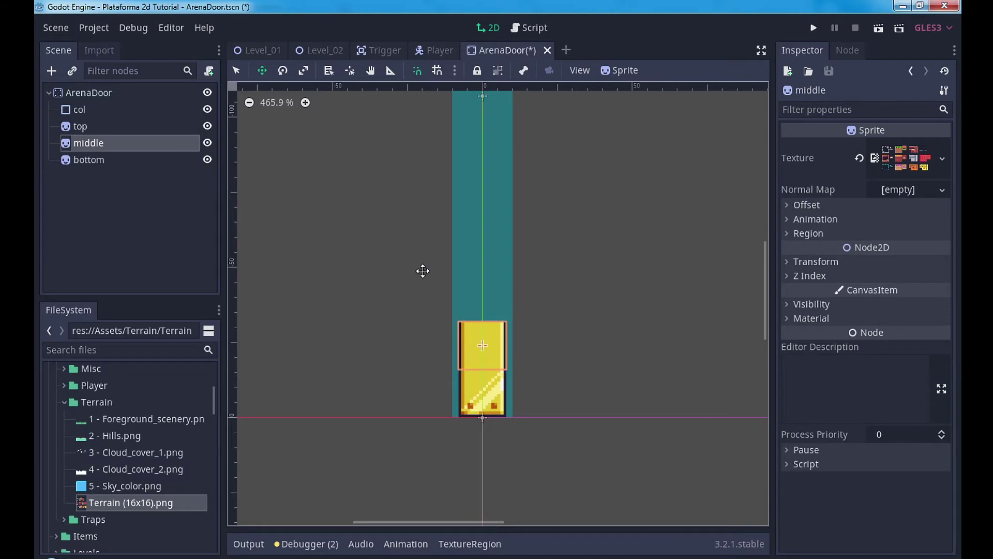
key(ctrl+d)
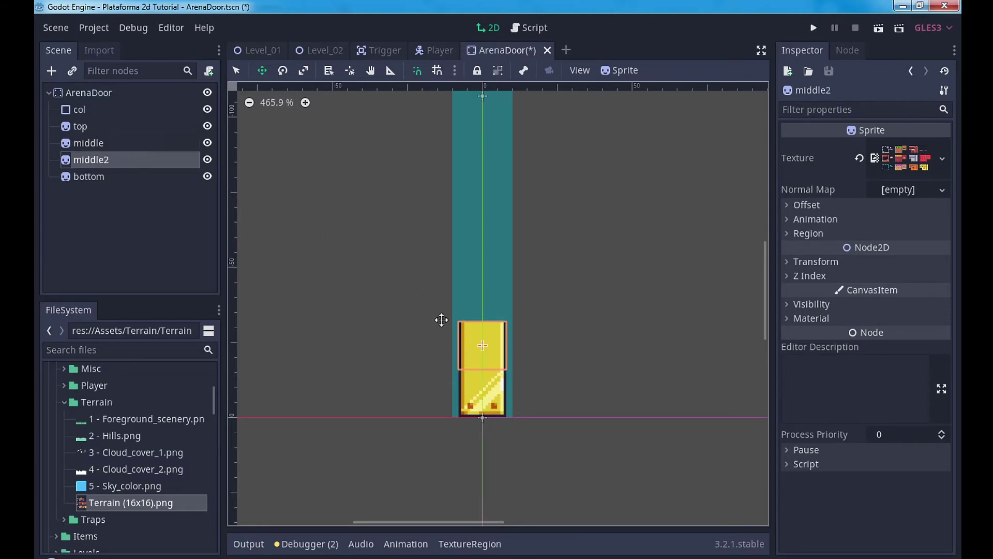
drag(472, 325, 477, 273)
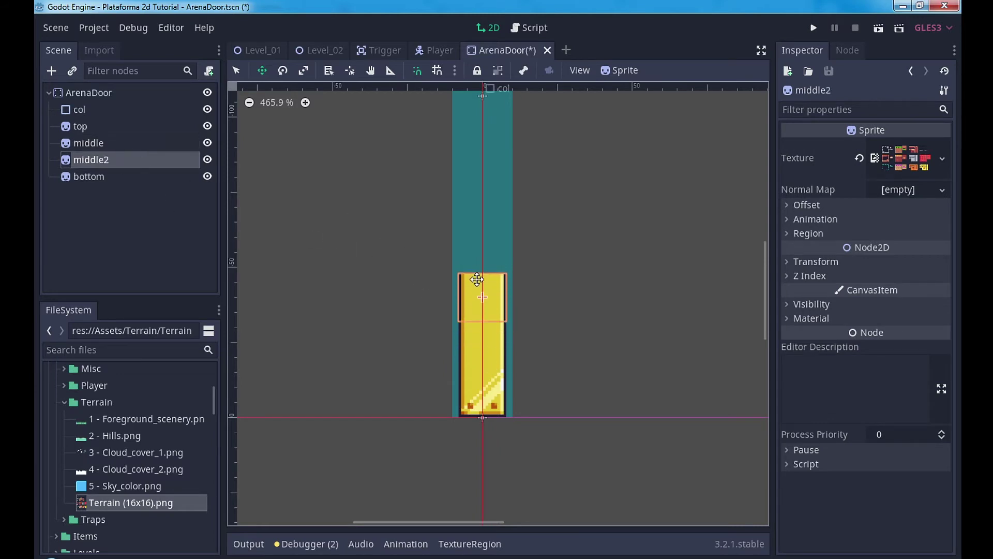
middle_drag(547, 277, 557, 362)
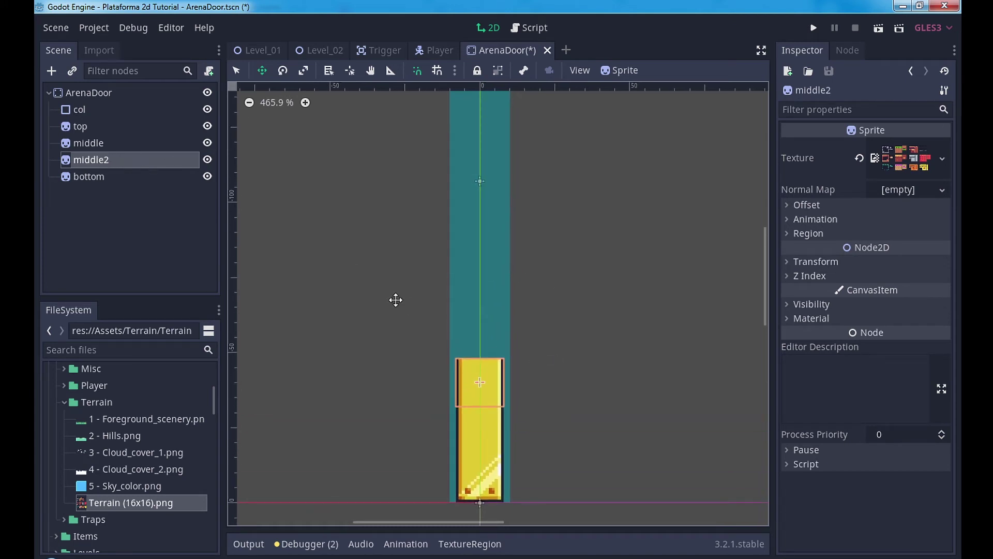
key(ctrl+d)
drag(499, 373, 504, 284)
key(ctrl+d)
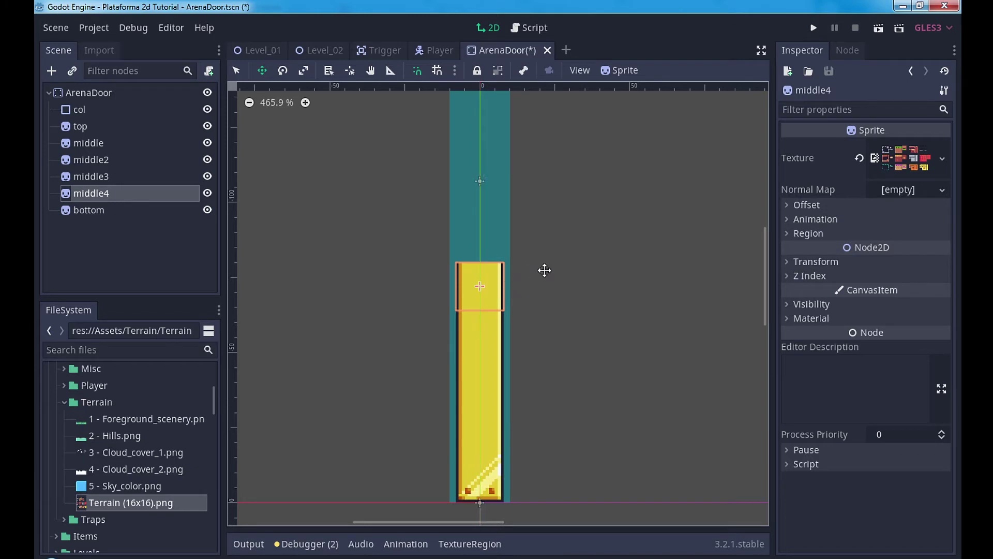
scroll(543, 271, down, 1)
middle_drag(544, 271, 534, 370)
Step: Add more middle copies up to middle11, stacked higher up the column
key(ctrl+d)
drag(484, 384, 482, 340)
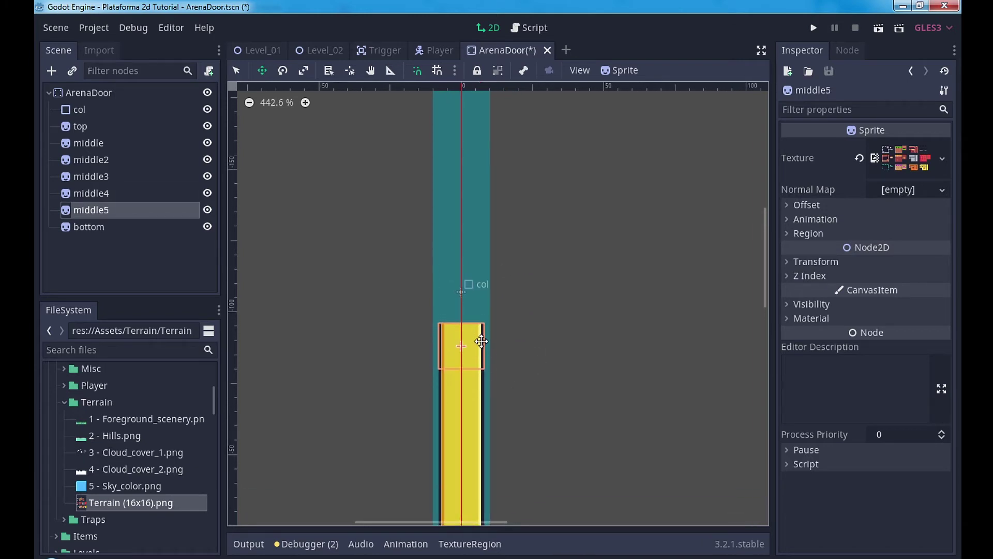
middle_drag(536, 328, 523, 421)
key(ctrl+d)
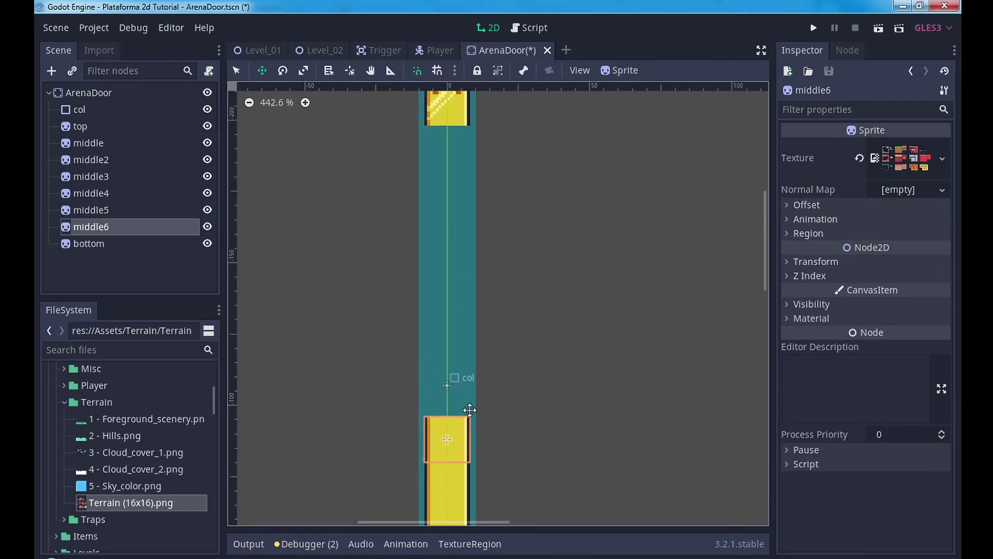
mouse_move(468, 409)
mouse_down()
mouse_move(491, 275)
mouse_move(492, 193)
mouse_up()
key(ctrl+d)
key(ctrl+d)
key(ctrl+d)
key(ctrl+d)
key(ctrl+d)
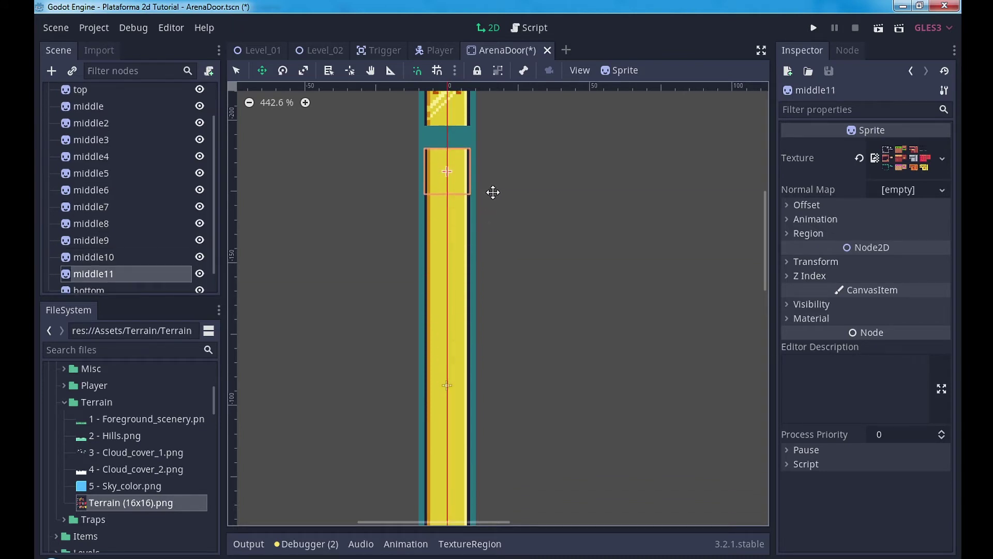
middle_drag(508, 195, 502, 317)
Step: Lower the top cap onto the column at y -198
scroll(114, 275, up, 2)
click(104, 127)
drag(465, 226, 465, 248)
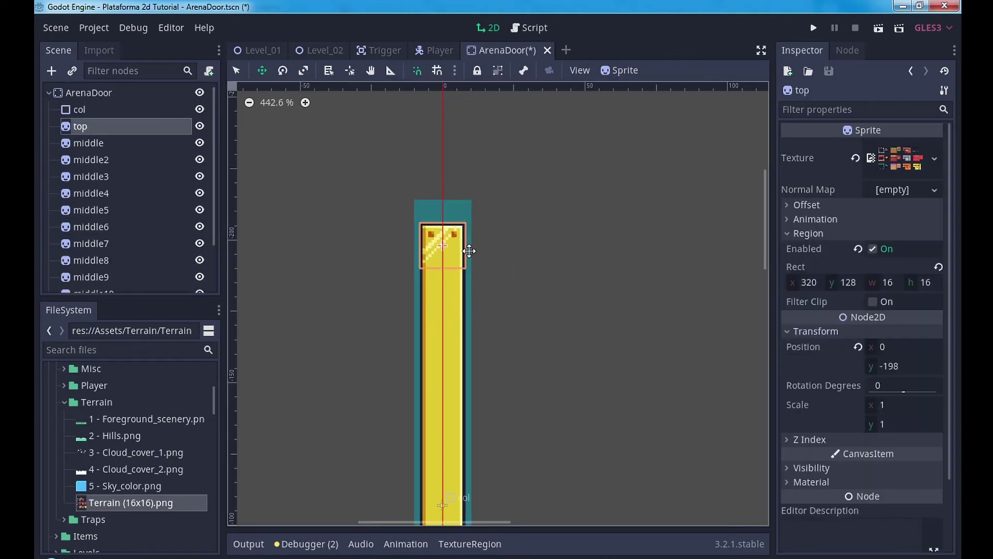
scroll(527, 277, down, 5)
middle_drag(527, 277, 520, 260)
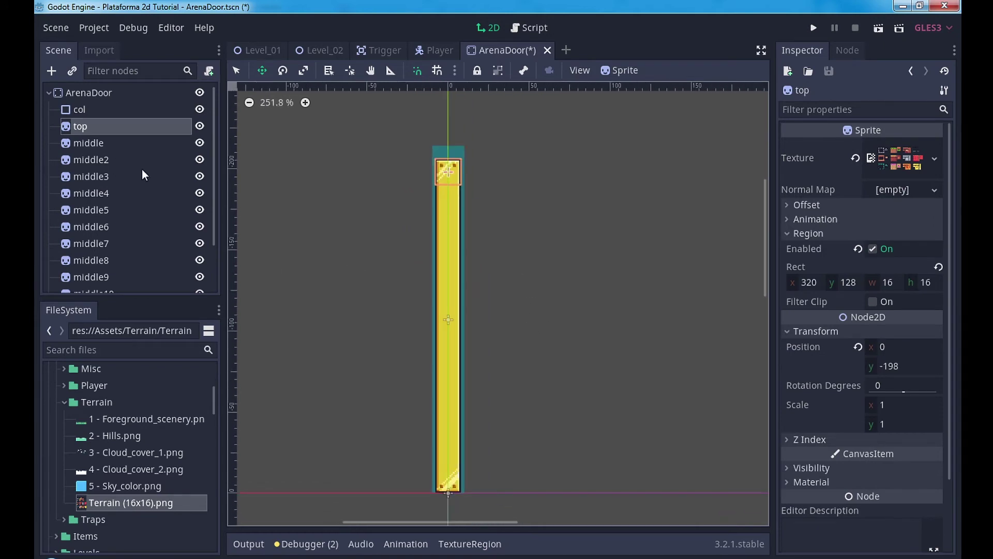
Step: Add a Node2D child to ArenaDoor and name it texture
right_click(90, 94)
click(130, 104)
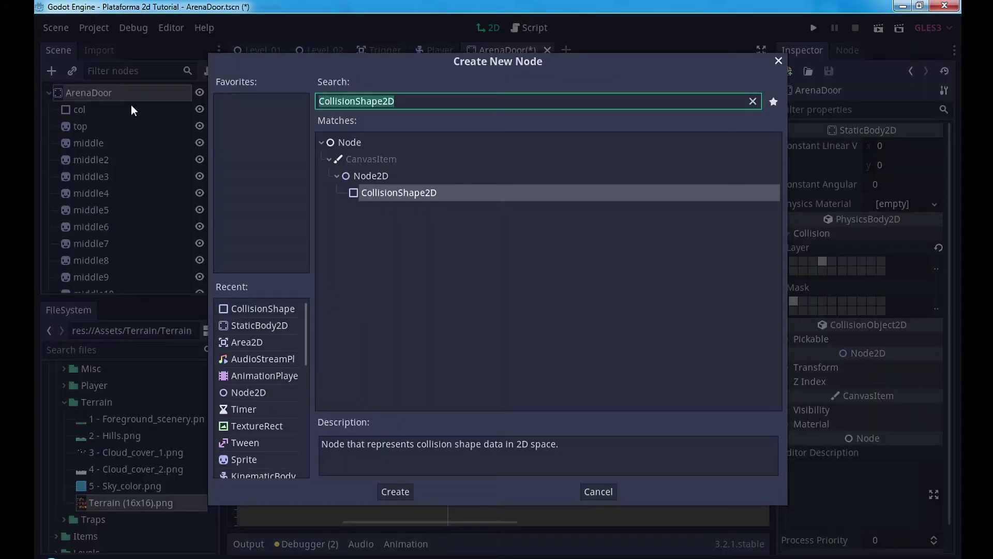
double_click(387, 175)
double_click(81, 277)
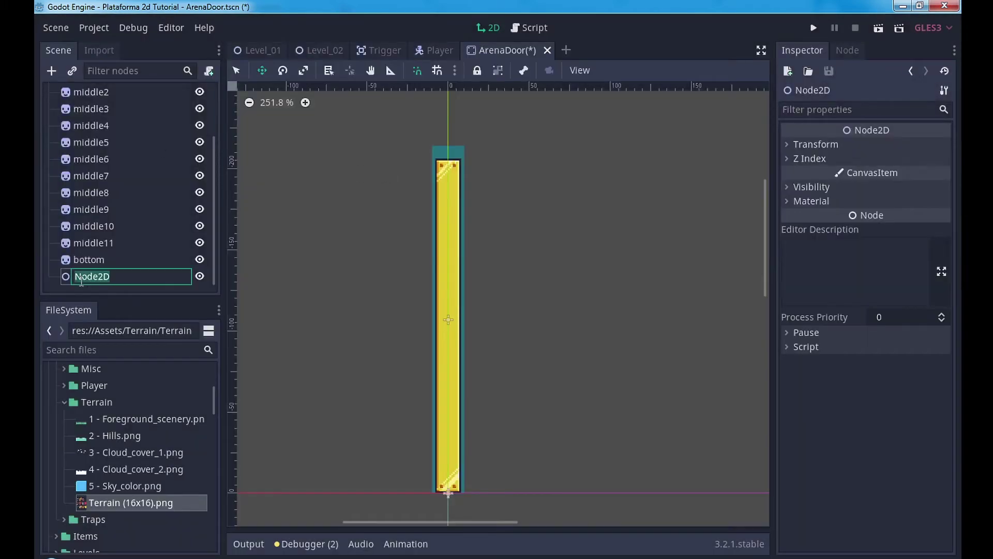
key(BackSpace)
text(extur)
key(Return)
Step: Reparent all door sprites from top to bottom under texture, collapse it, and save the scene
click(96, 252)
scroll(95, 253, up, 3)
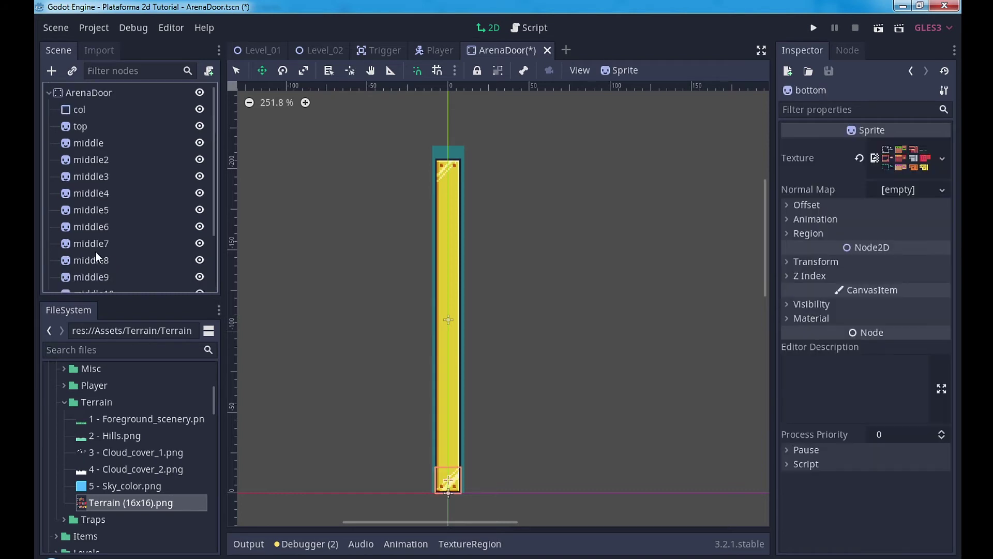
shift+click(94, 126)
scroll(128, 216, down, 2)
drag(110, 222, 92, 274)
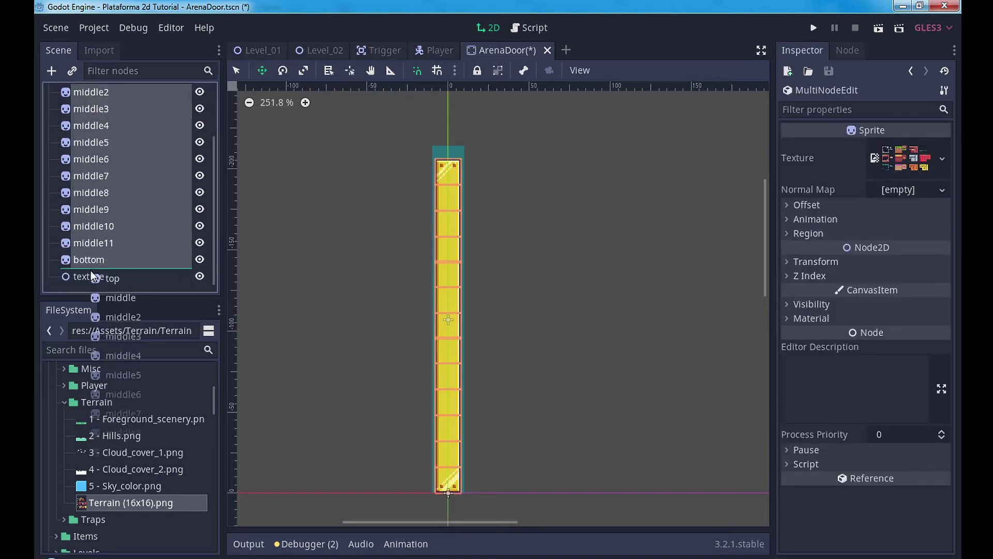
scroll(57, 118, up, 1)
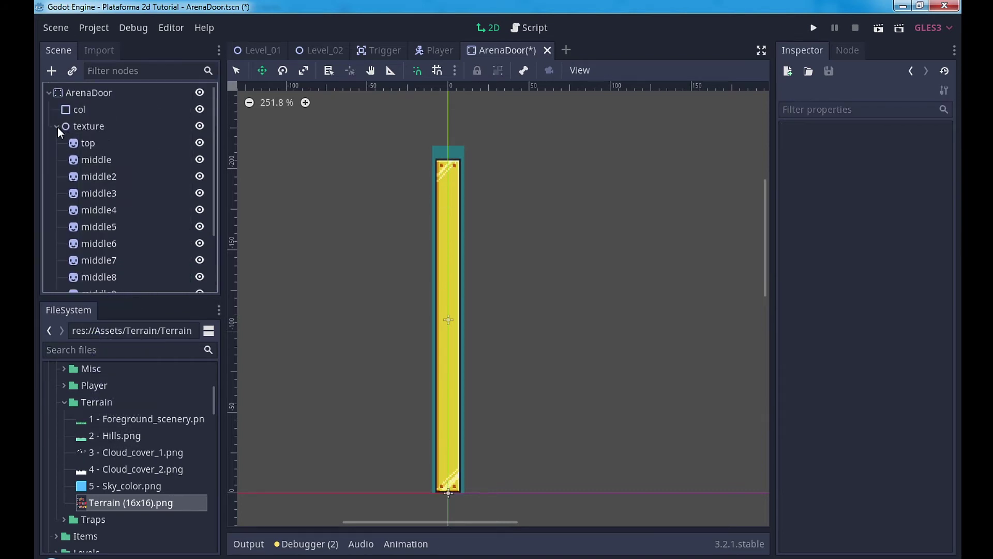
click(56, 126)
scroll(534, 318, down, 1)
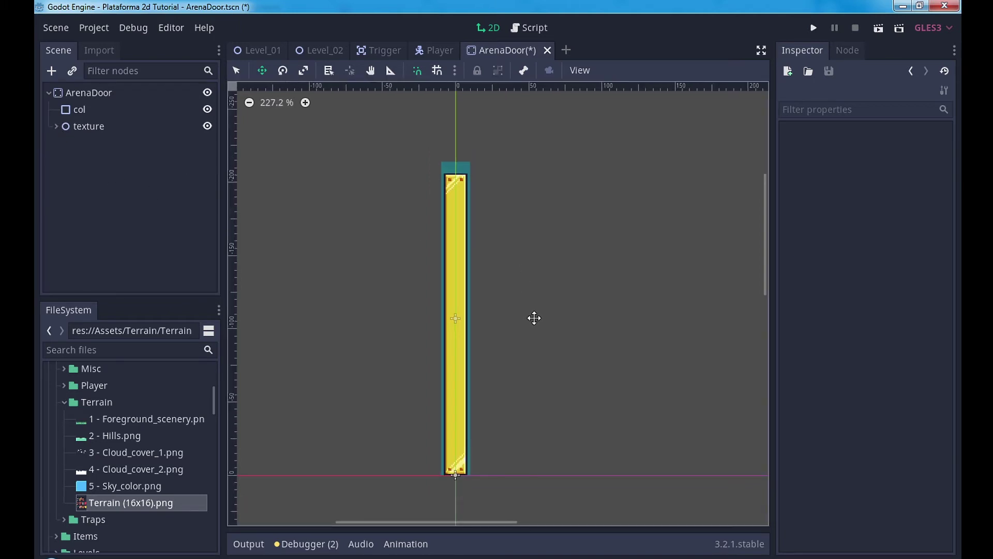
click(84, 128)
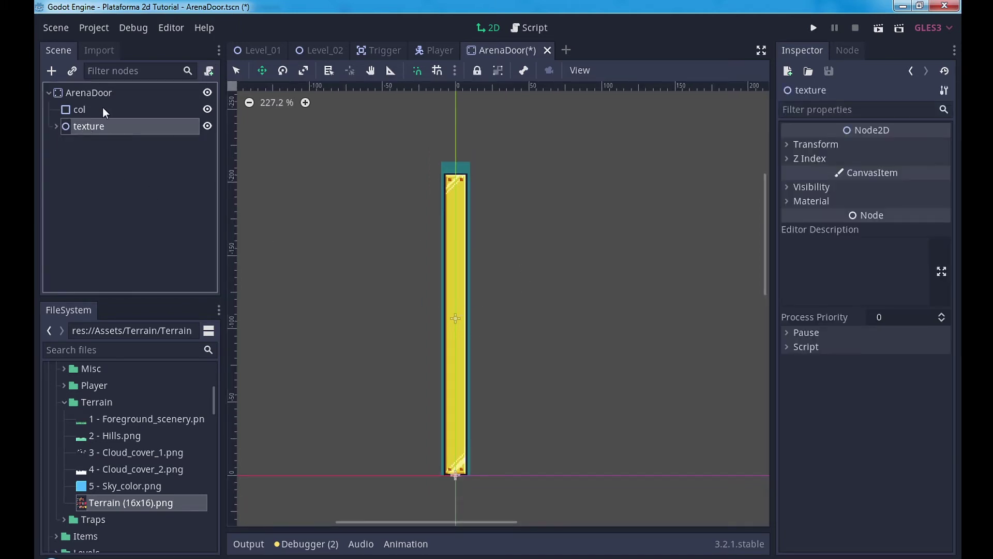
key(ctrl+s)
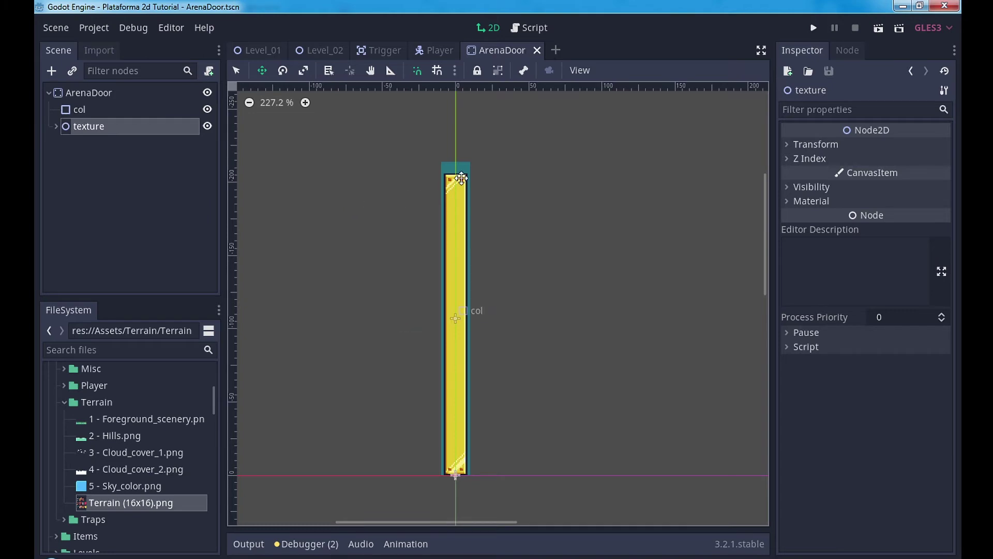
Step: Add an AnimationPlayer named anim under ArenaDoor and give the canvas more room
click(117, 95)
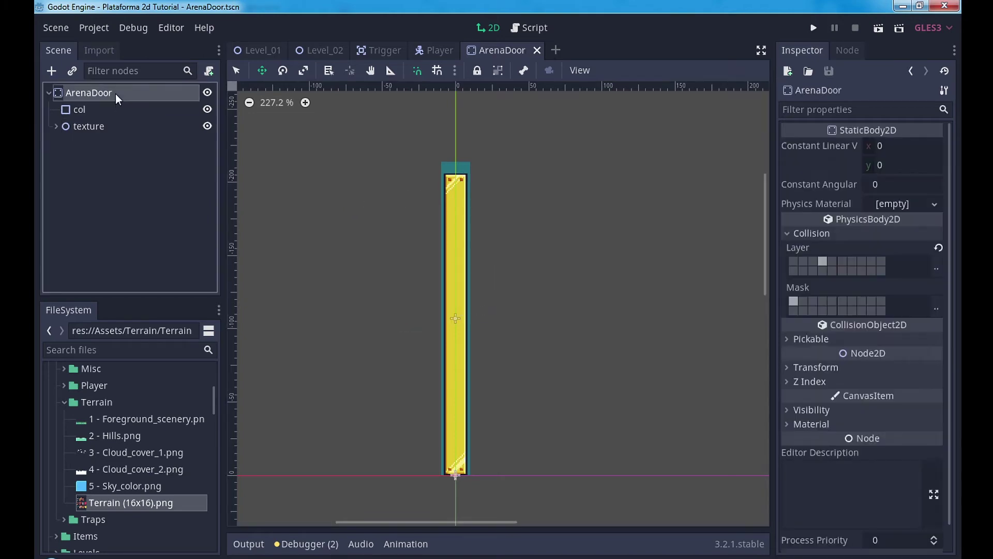
right_click(116, 95)
click(172, 105)
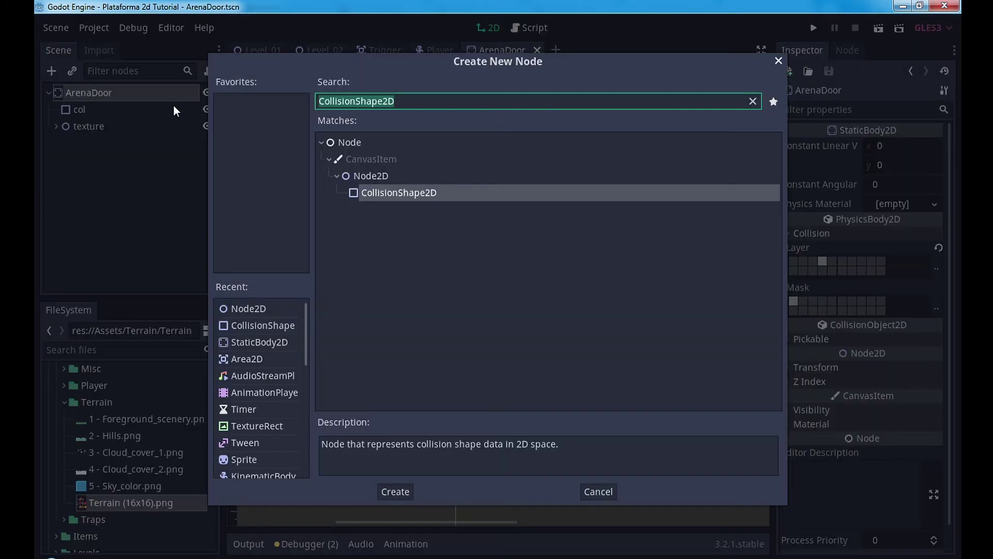
text(anim)
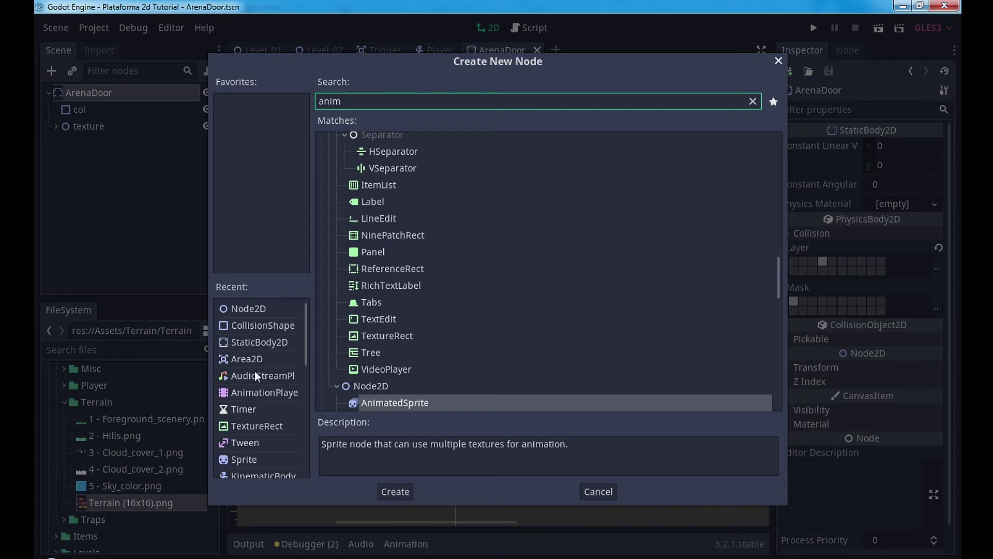
double_click(261, 392)
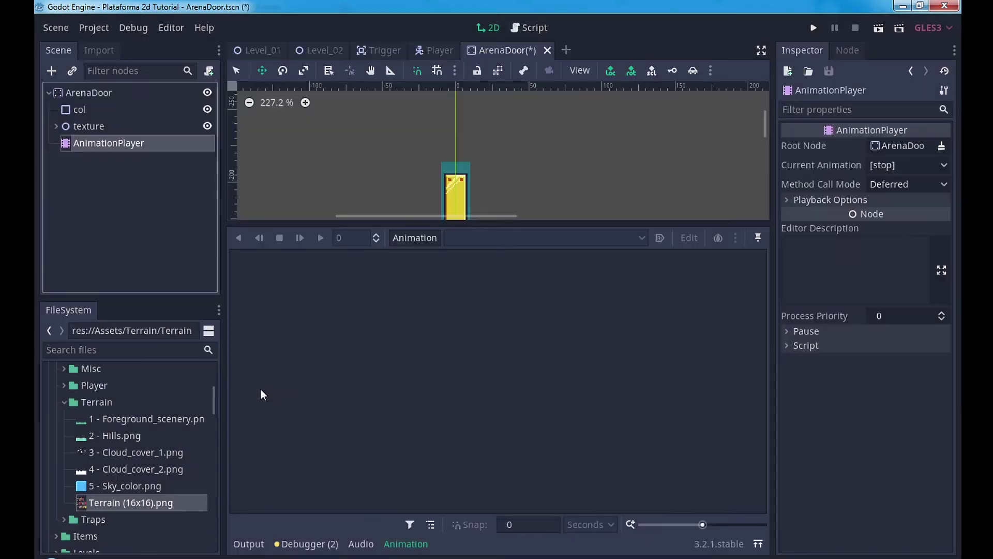
double_click(85, 144)
text(anim)
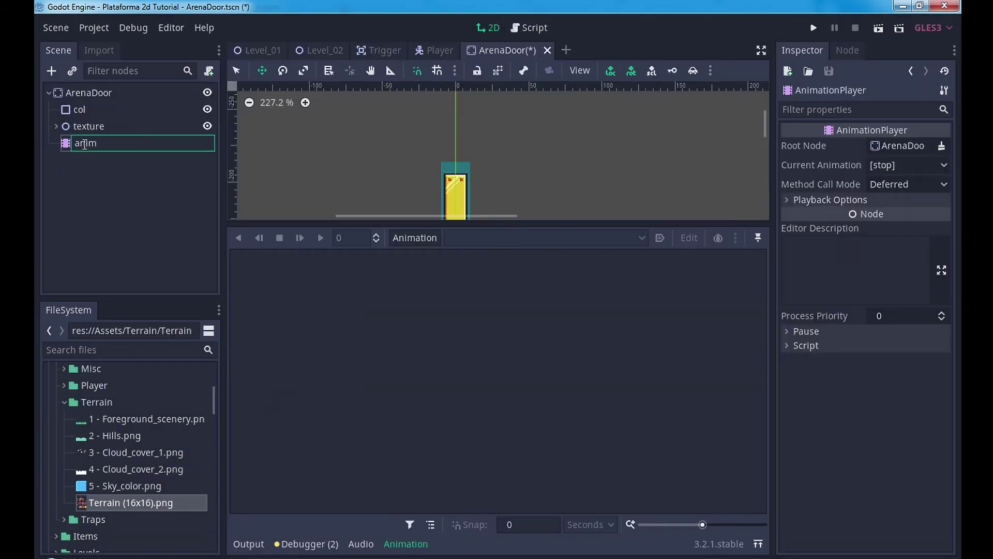
key(Return)
drag(539, 223, 549, 383)
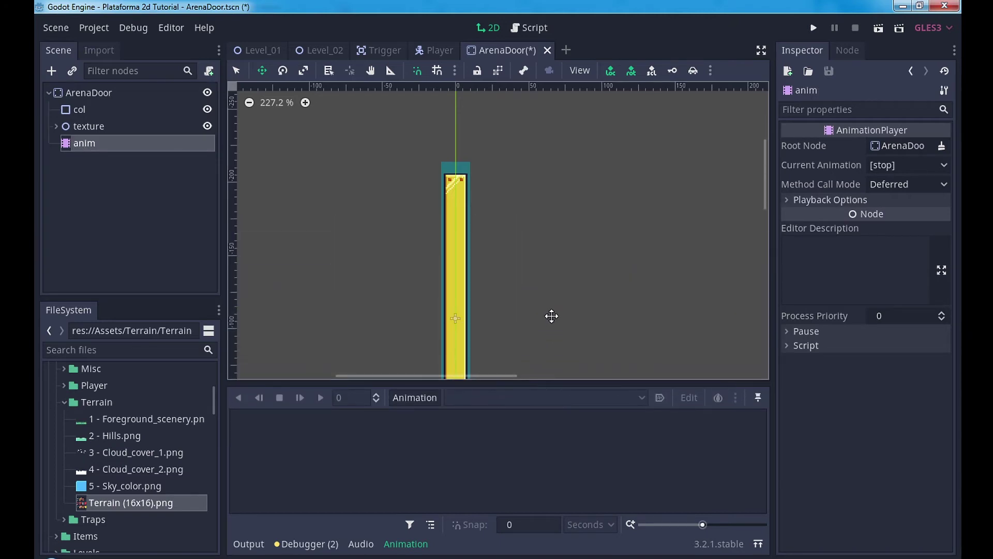
scroll(554, 237, down, 2)
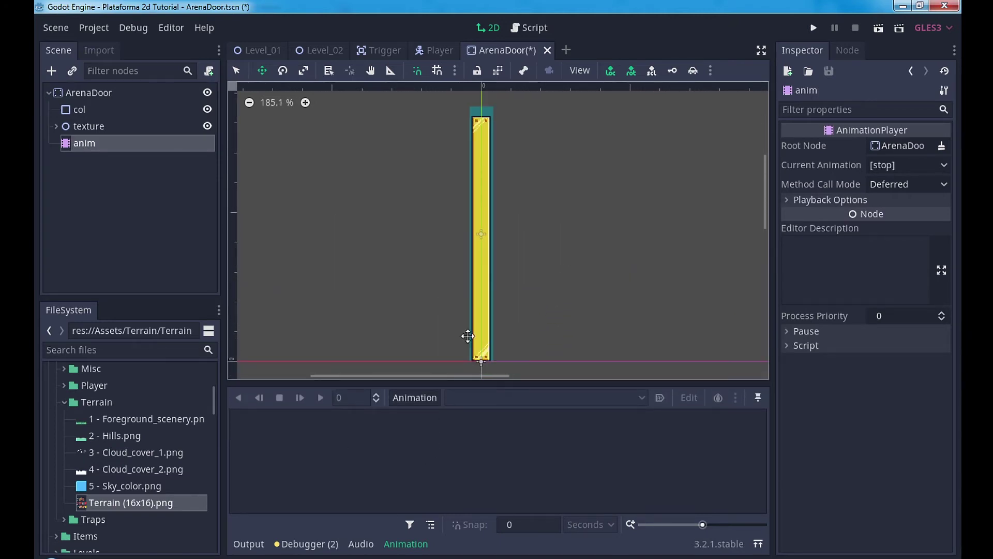
click(98, 112)
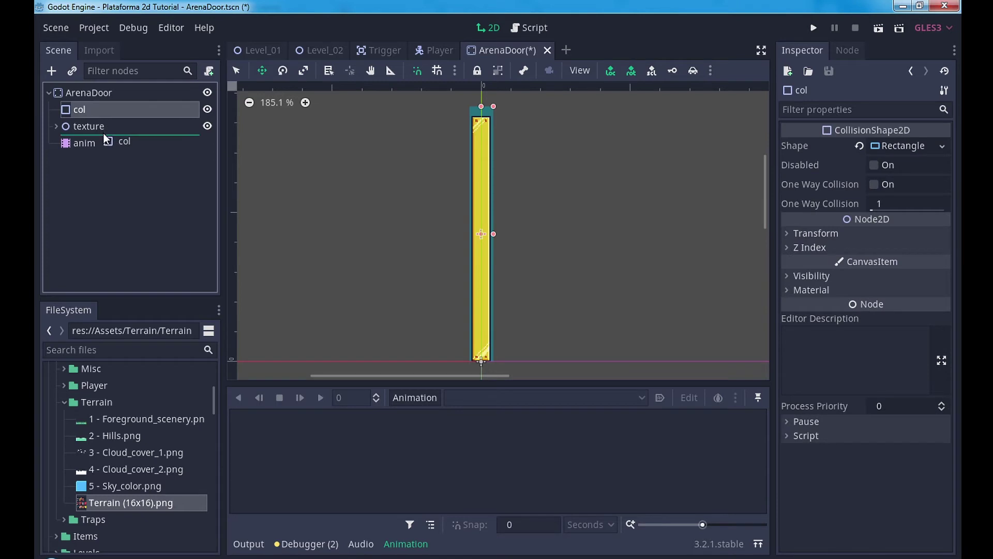
Step: Move col below texture and create a new animation named disabled
drag(102, 113, 103, 134)
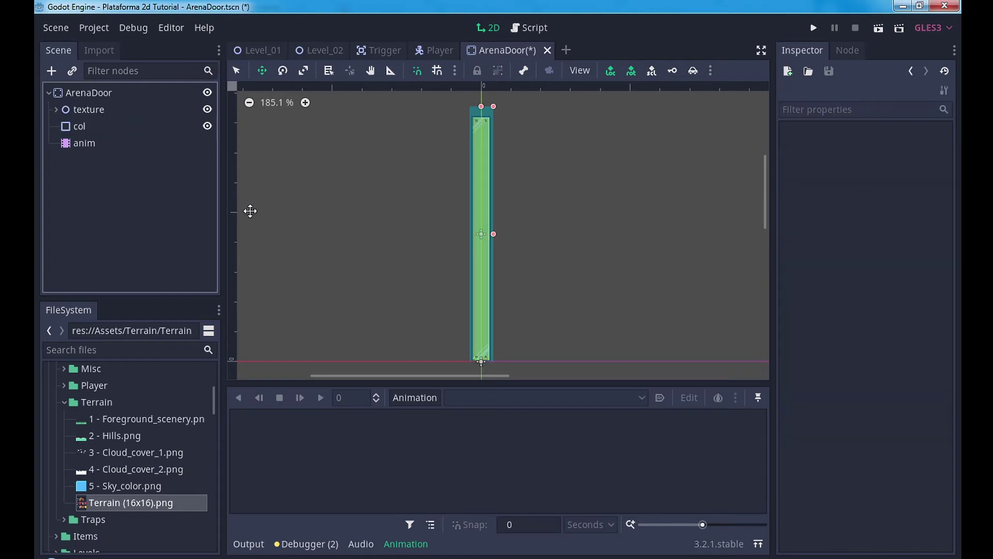
click(433, 395)
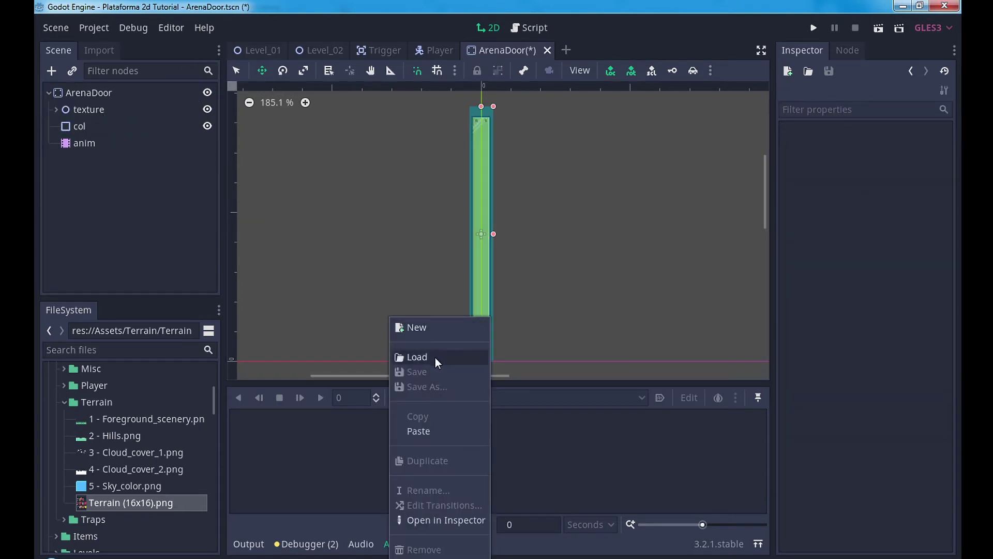
click(433, 330)
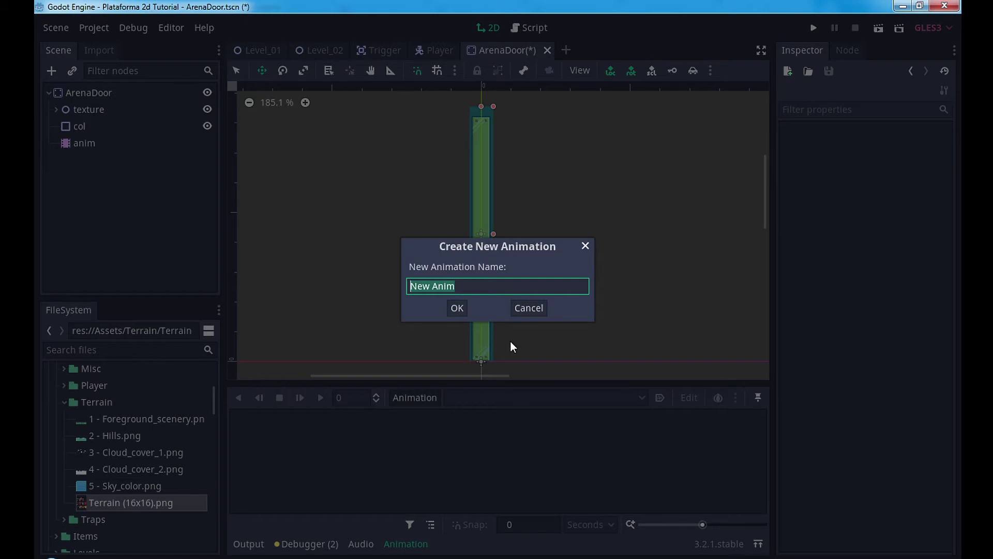
text(disable)
text(d)
click(456, 308)
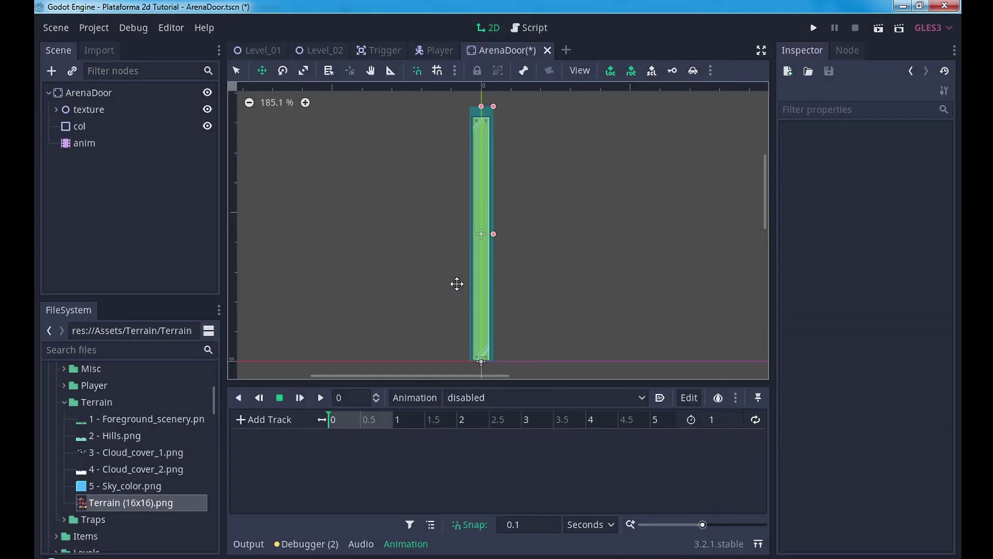
scroll(491, 308, down, 2)
scroll(491, 309, down, 1)
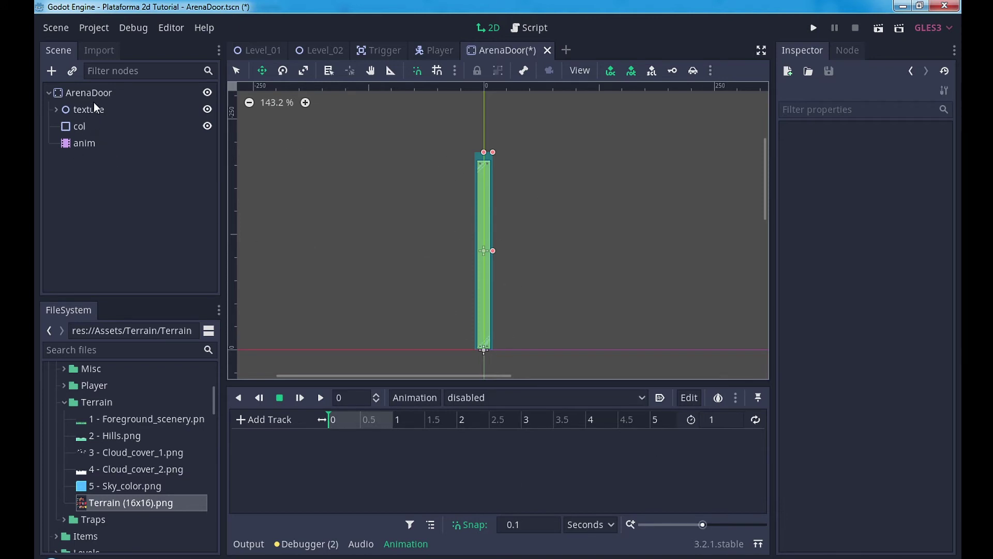
Step: Create a second animation named active, then make disabled the current animation
click(426, 401)
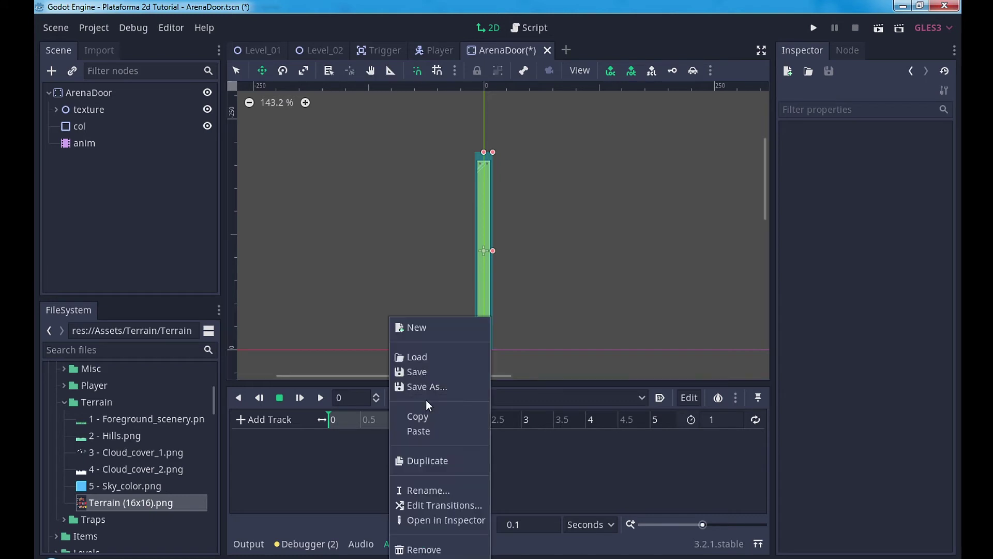
click(424, 334)
text(act)
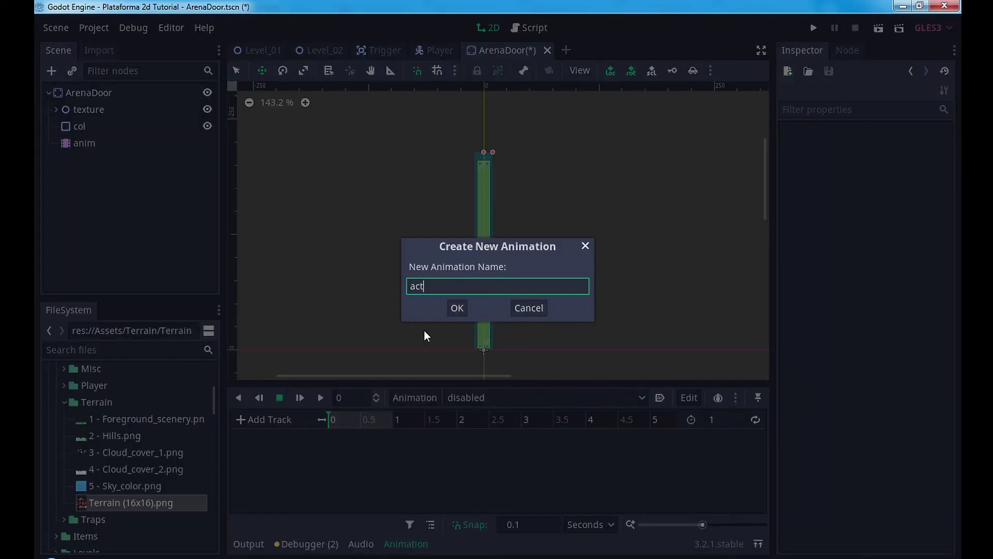
text(ive)
click(450, 309)
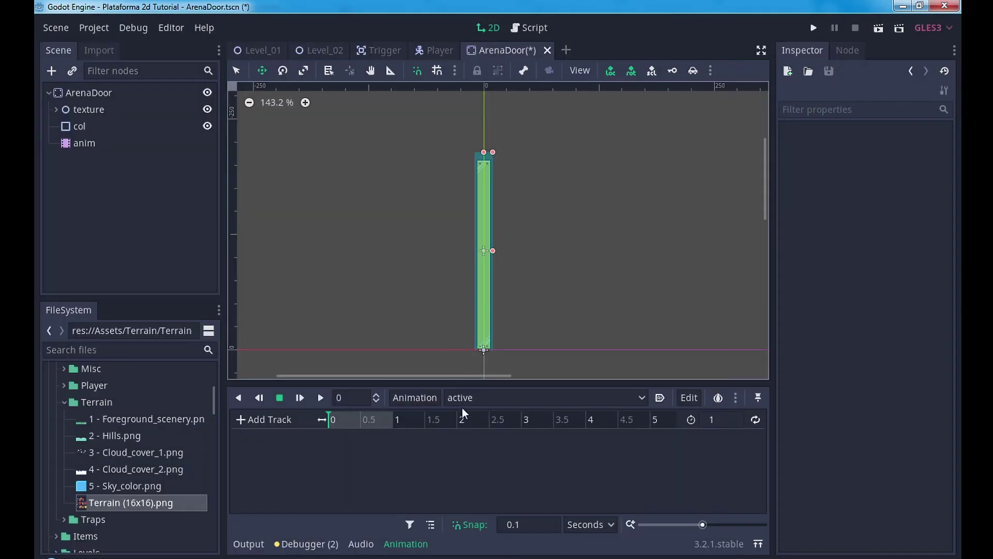
click(452, 397)
click(477, 433)
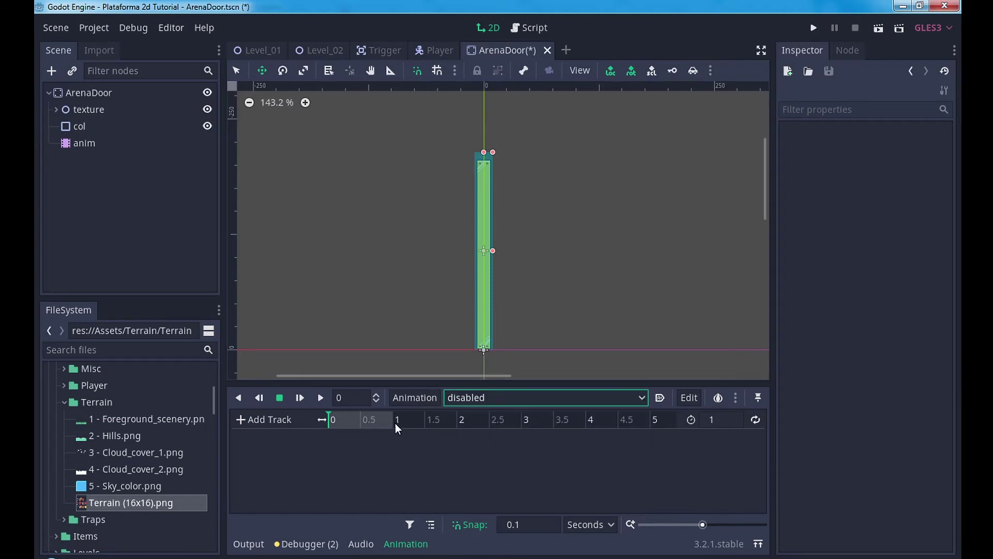
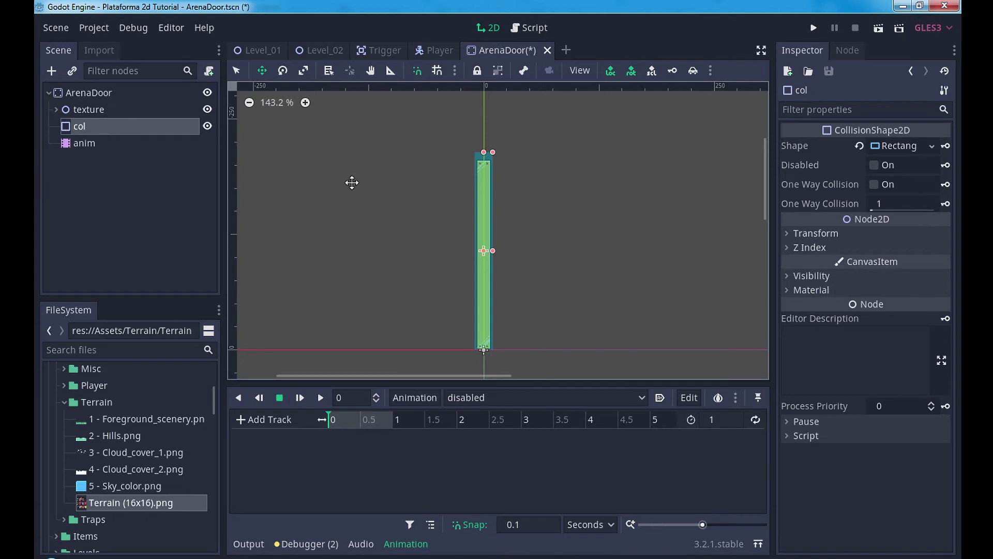
Step: In the disabled animation, add Position tracks for col and texture, each keyed at time 0
click(813, 238)
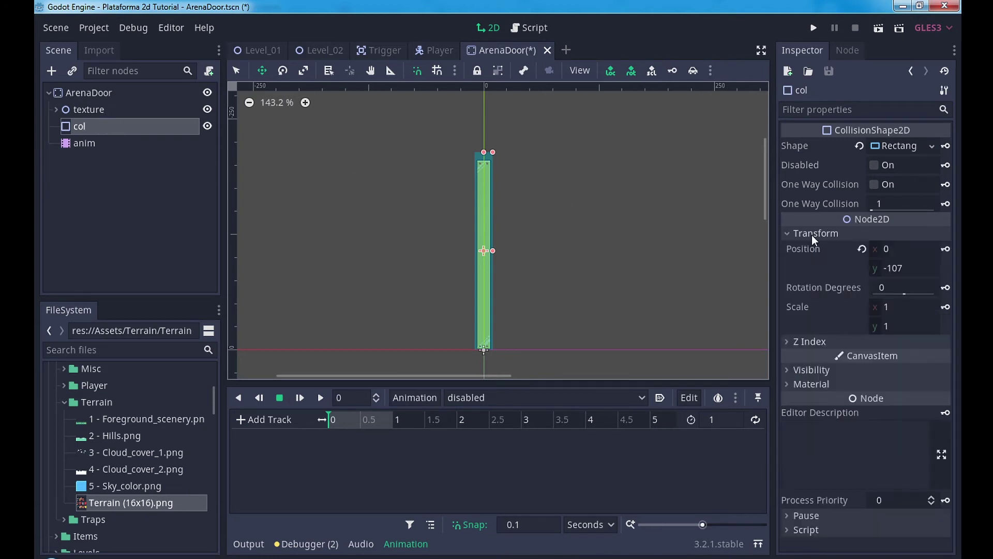
click(946, 249)
click(460, 313)
click(88, 109)
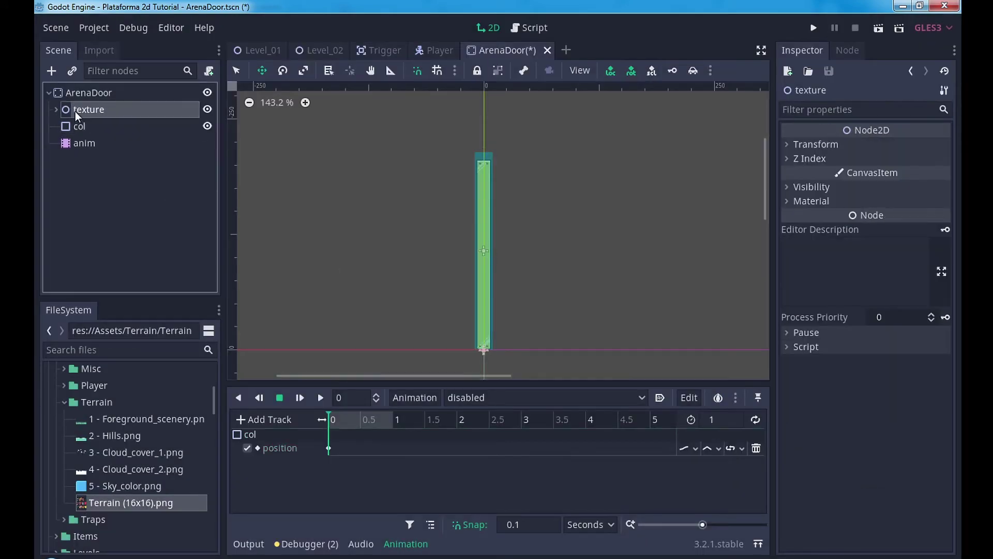
click(821, 144)
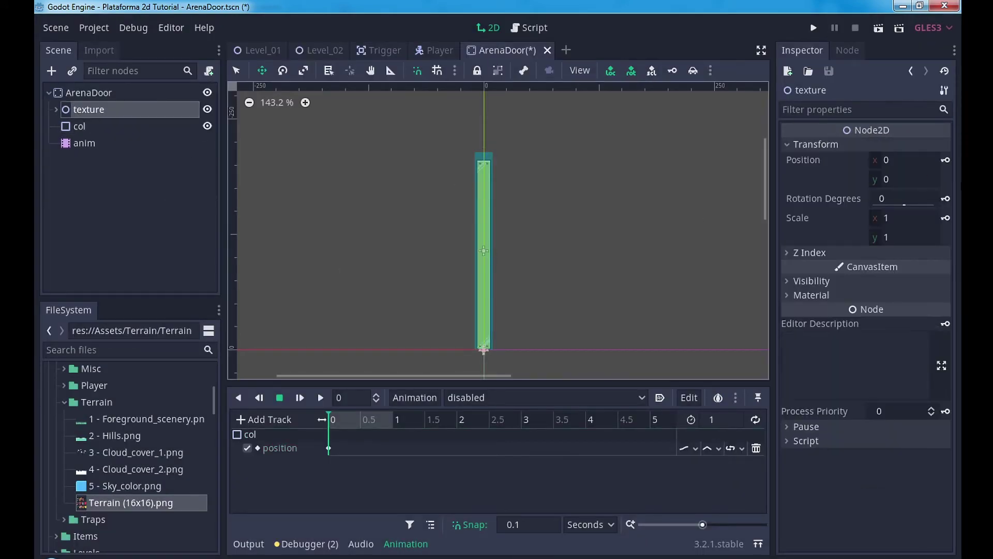
click(945, 161)
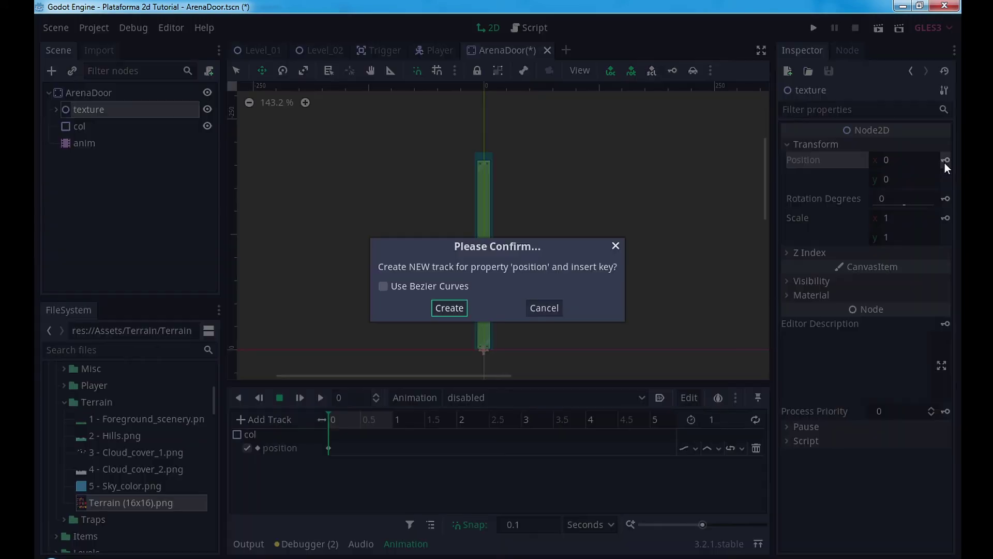
click(446, 308)
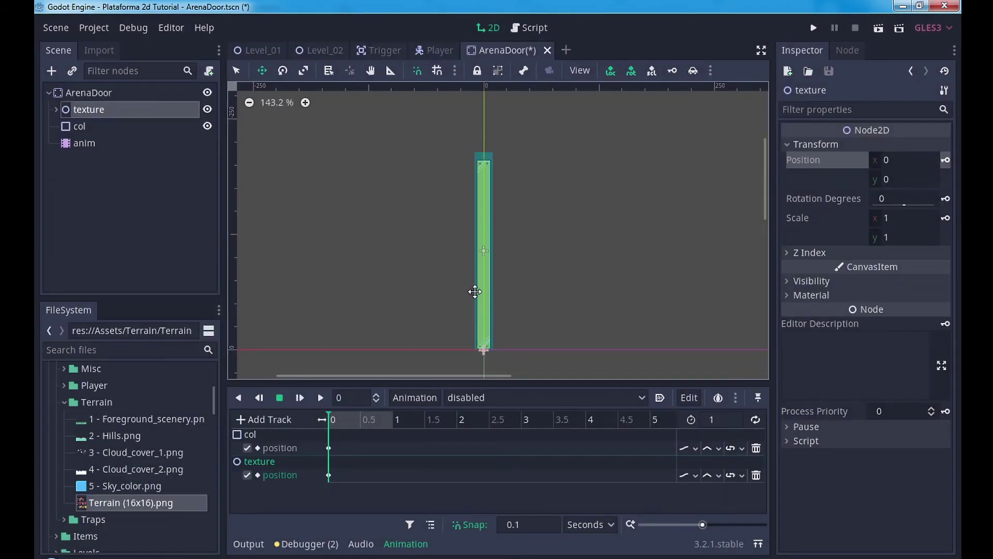
scroll(559, 235, down, 5)
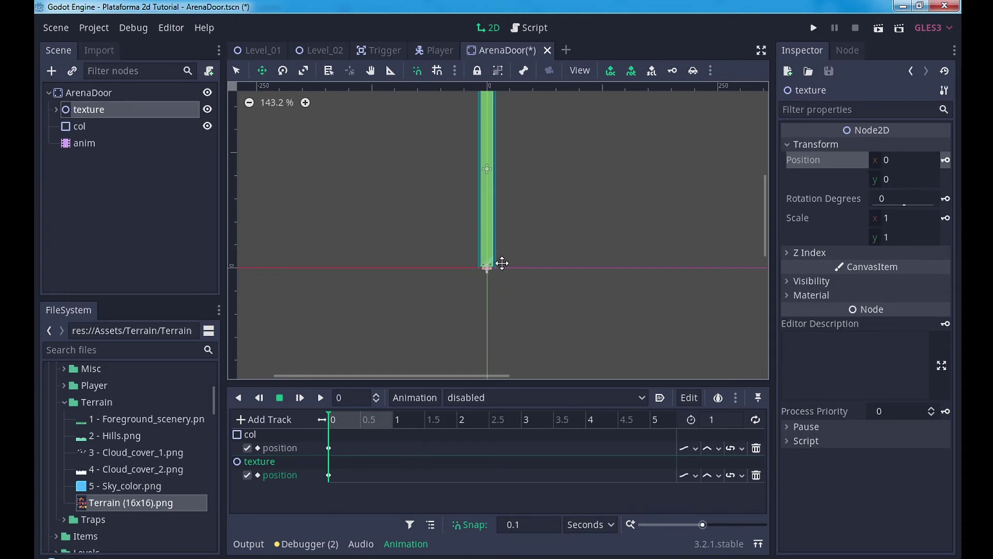
Step: Edit the texture position key at time 0 and drag the door texture down below the axis
click(328, 475)
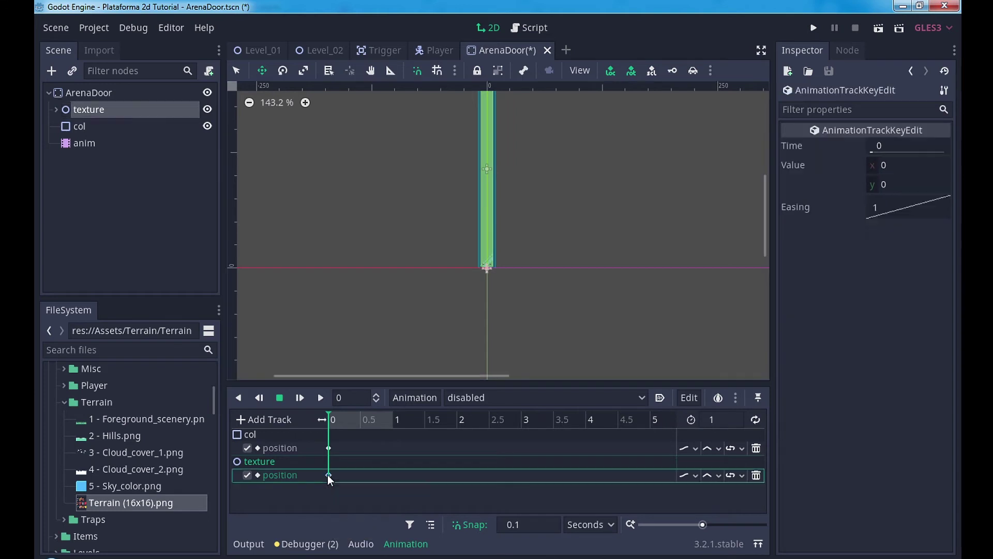
click(884, 169)
text(-170)
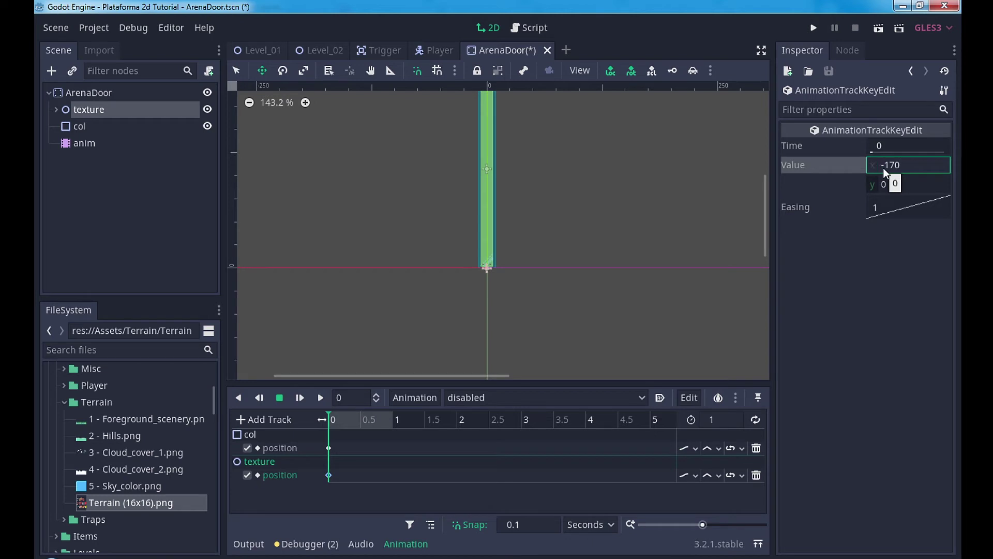
key(Return)
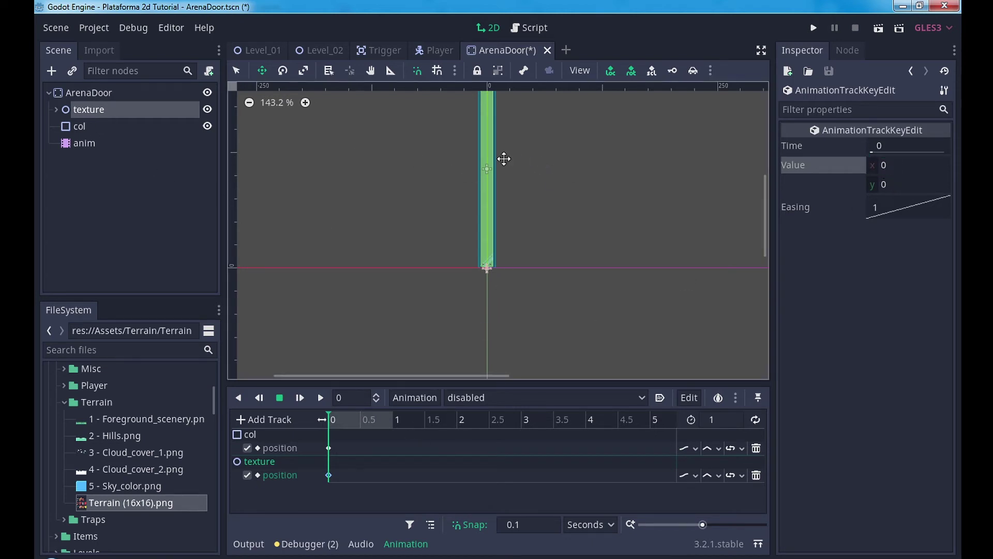
drag(522, 164, 521, 343)
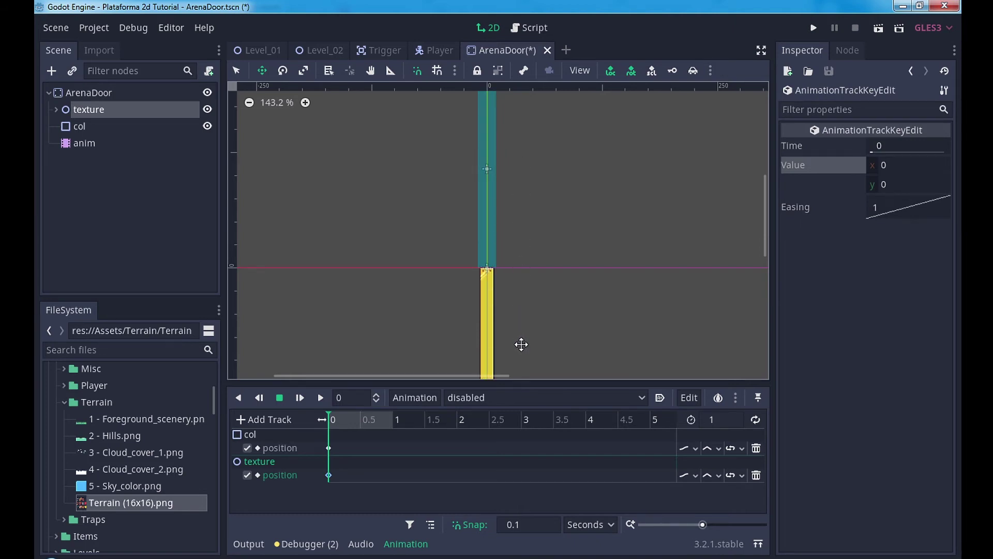
click(329, 475)
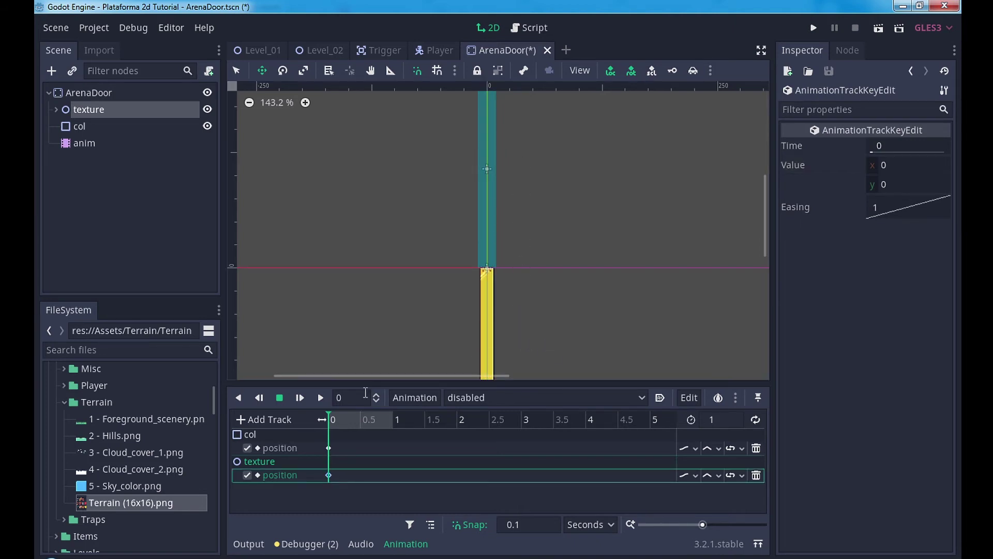
Step: Move the col collision shape down to about y 109 in the viewport
click(114, 127)
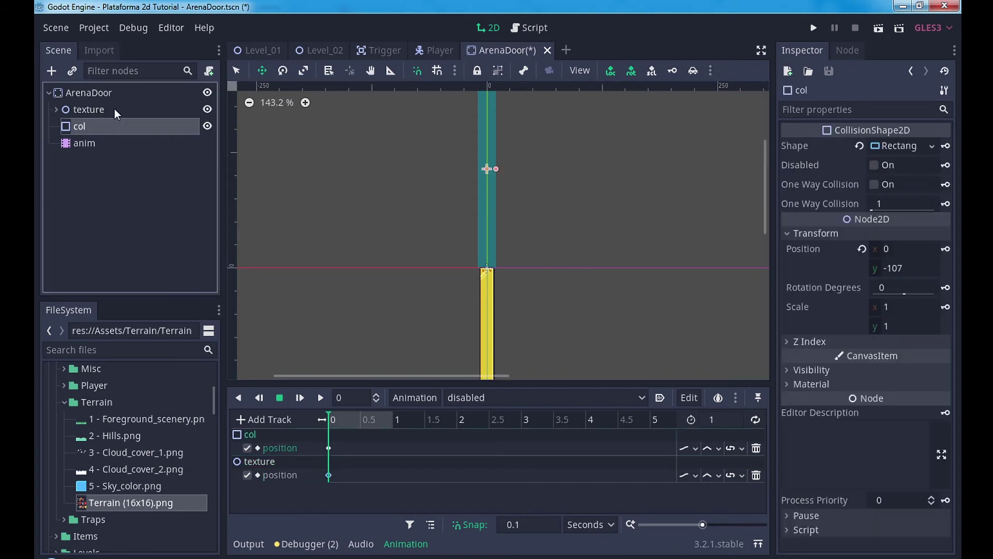
click(114, 108)
click(140, 126)
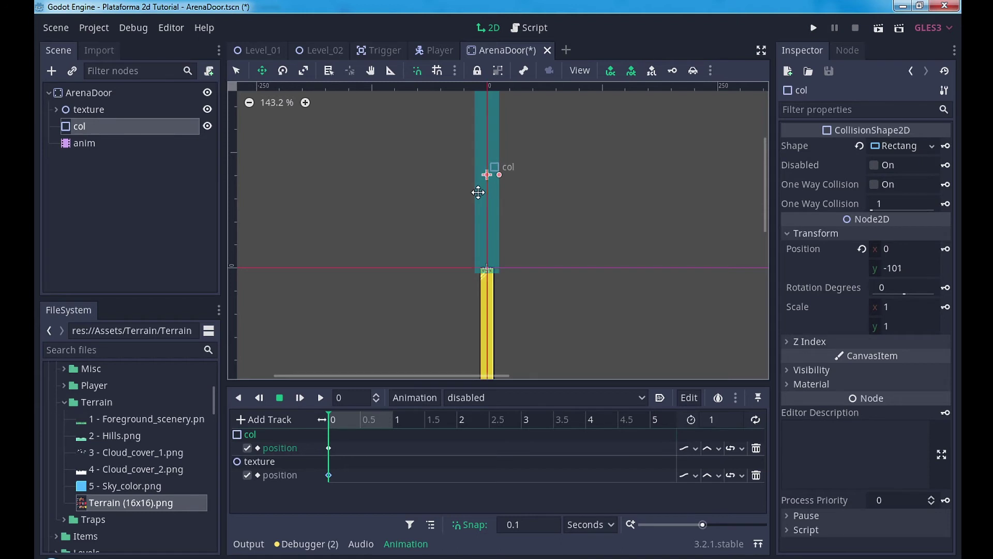
mouse_move(479, 189)
mouse_down()
mouse_move(473, 340)
mouse_move(483, 332)
mouse_up()
middle_drag(508, 302, 500, 219)
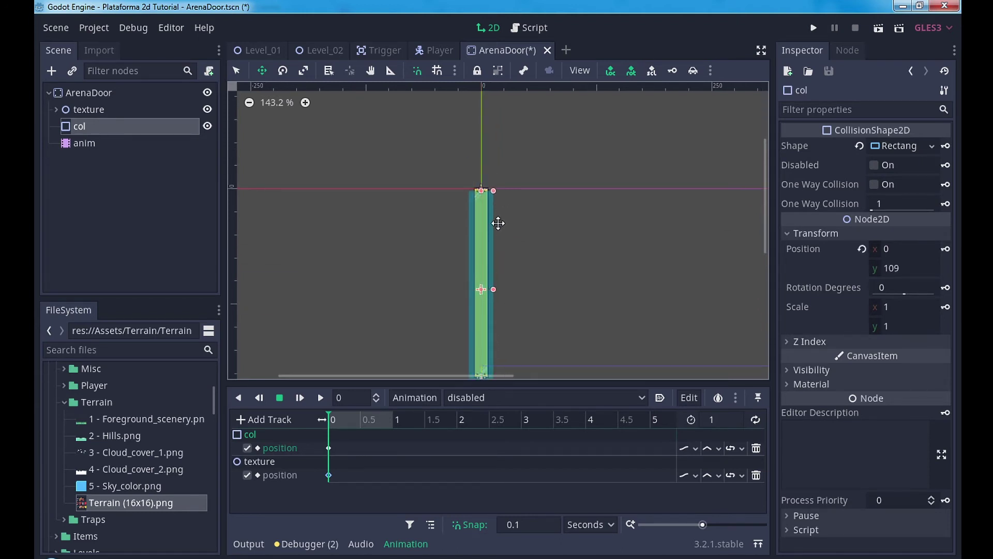
key(Up)
drag(498, 222, 497, 225)
Step: Set the texture and col position keys at time 0 to y 109, and save the ArenaDoor scene
click(329, 448)
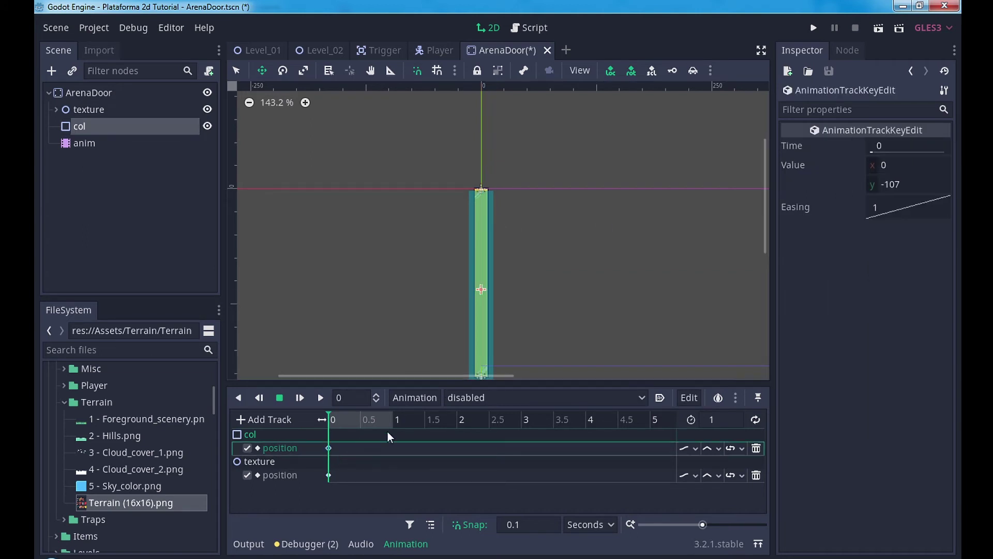
click(108, 111)
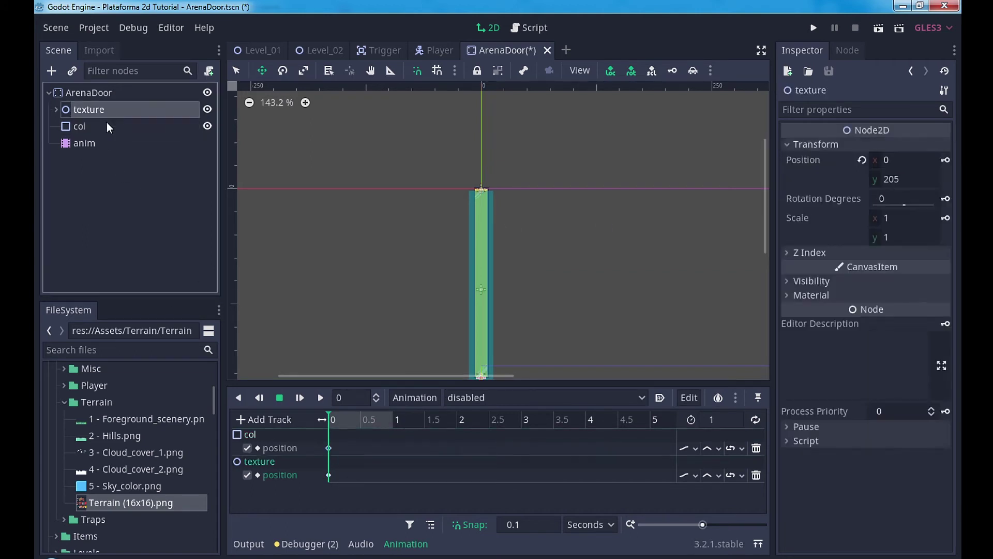
click(107, 124)
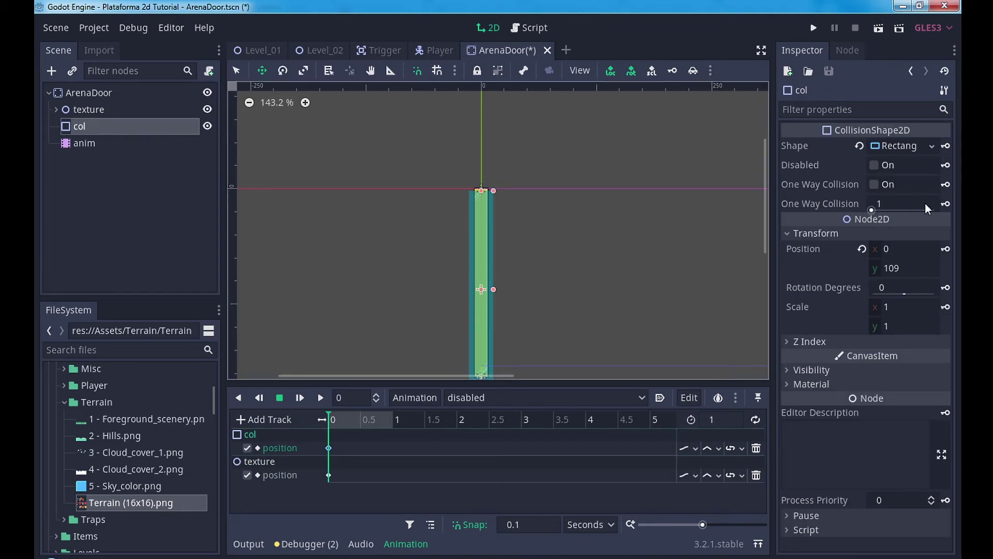
click(328, 475)
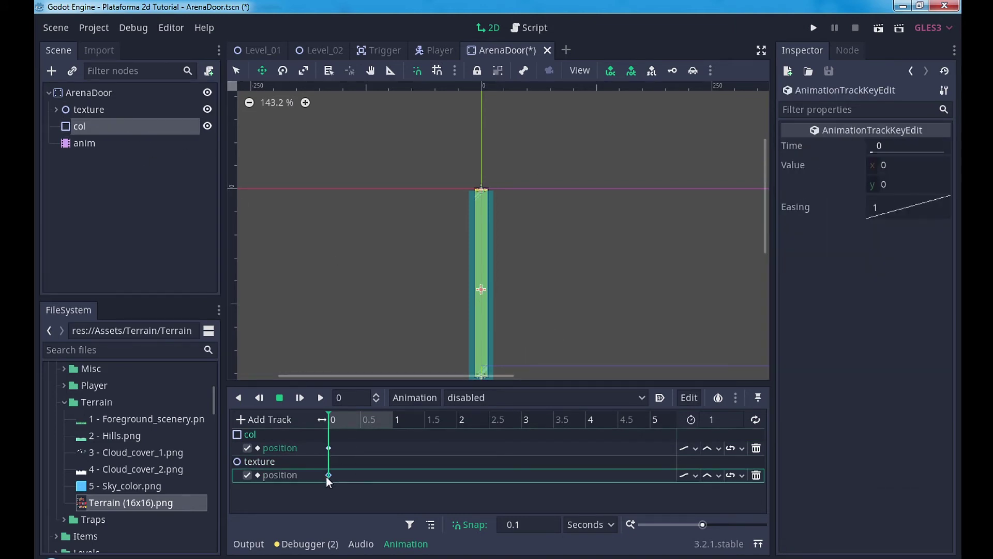
click(889, 185)
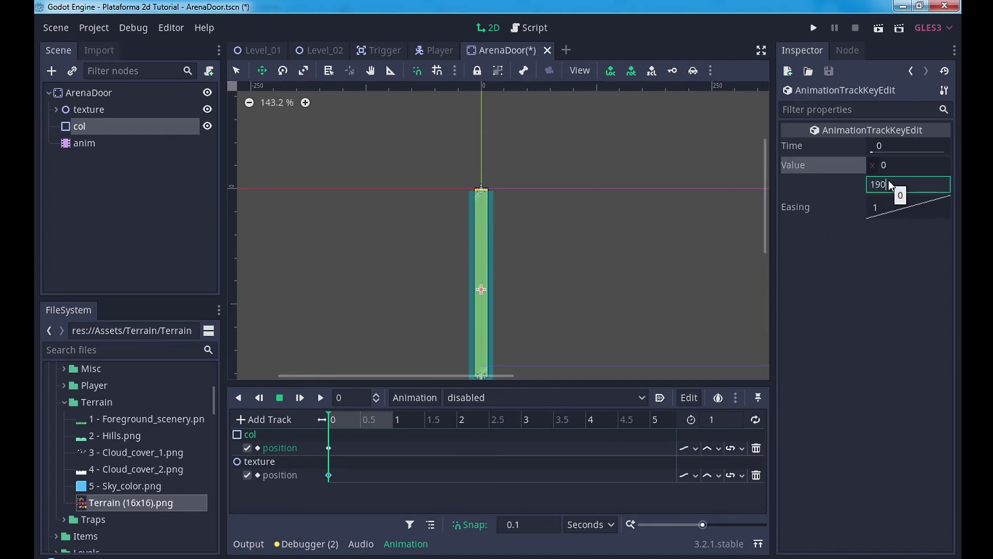
key(Return)
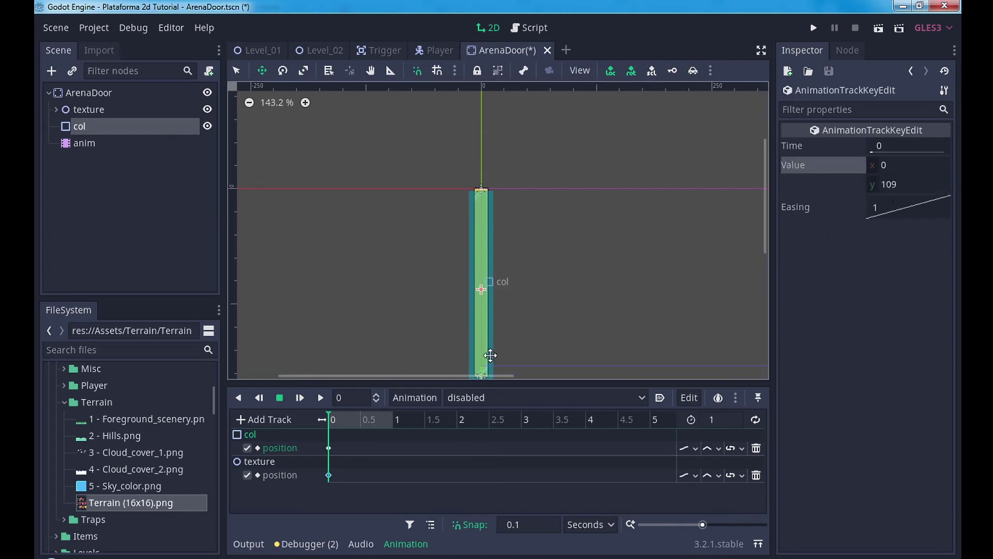
click(328, 448)
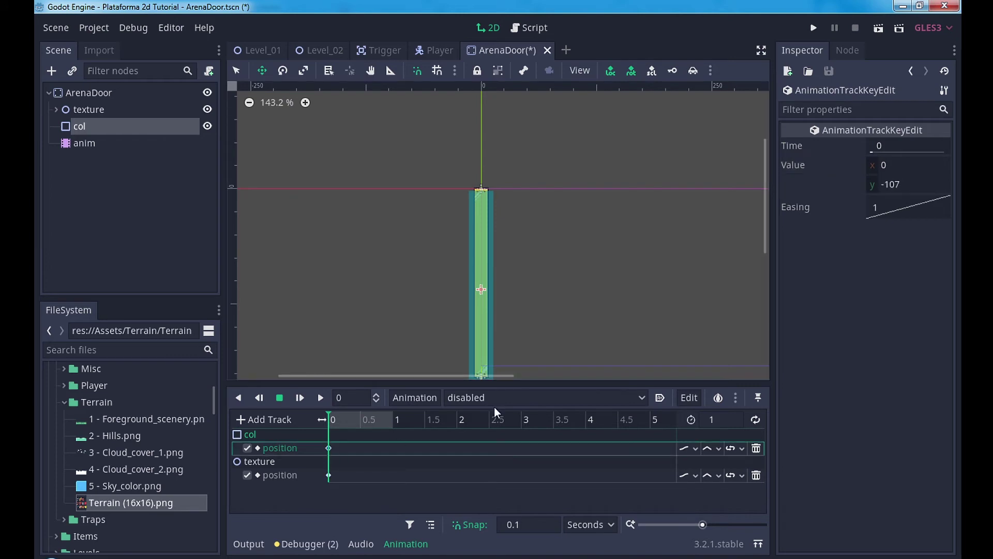
click(892, 185)
text(10)
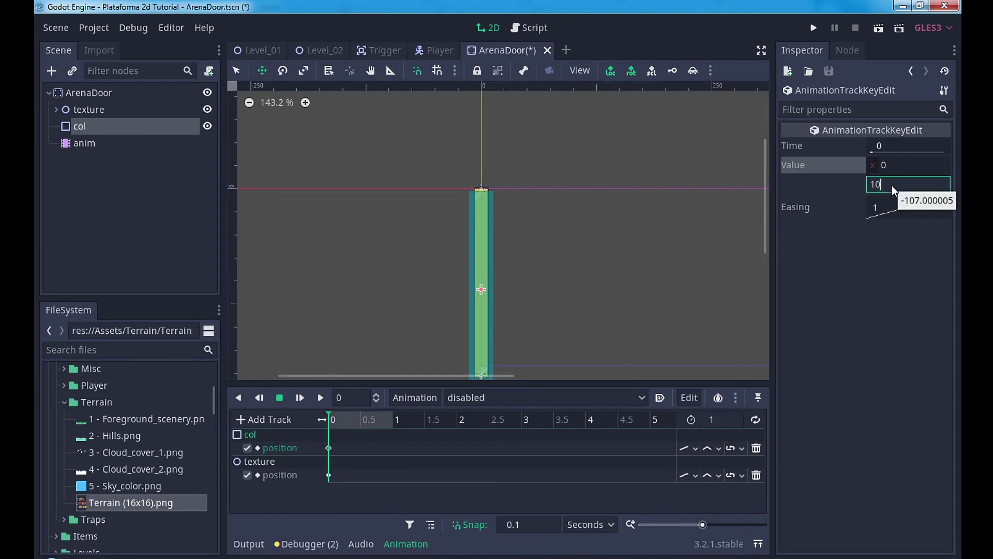
text(9)
key(Return)
key(ctrl+s)
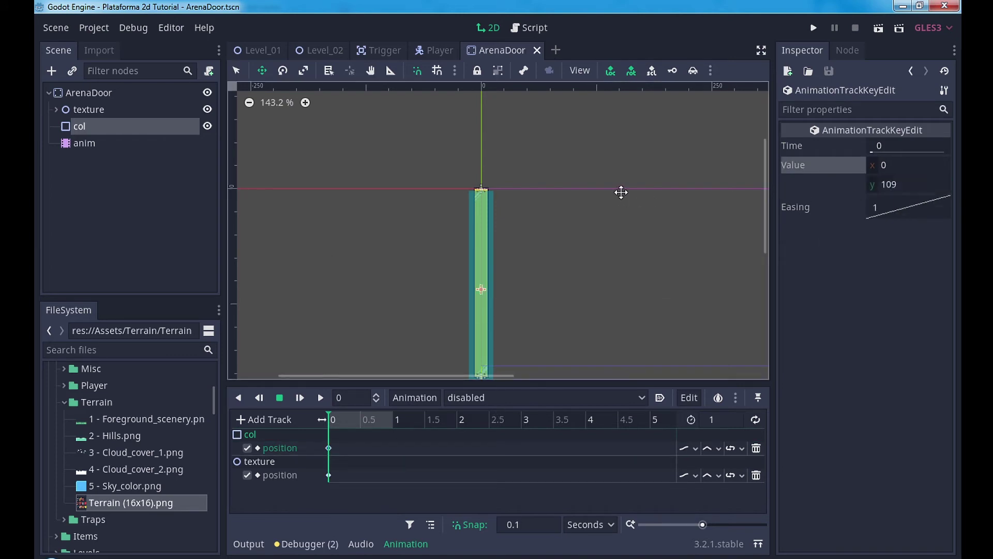
click(468, 397)
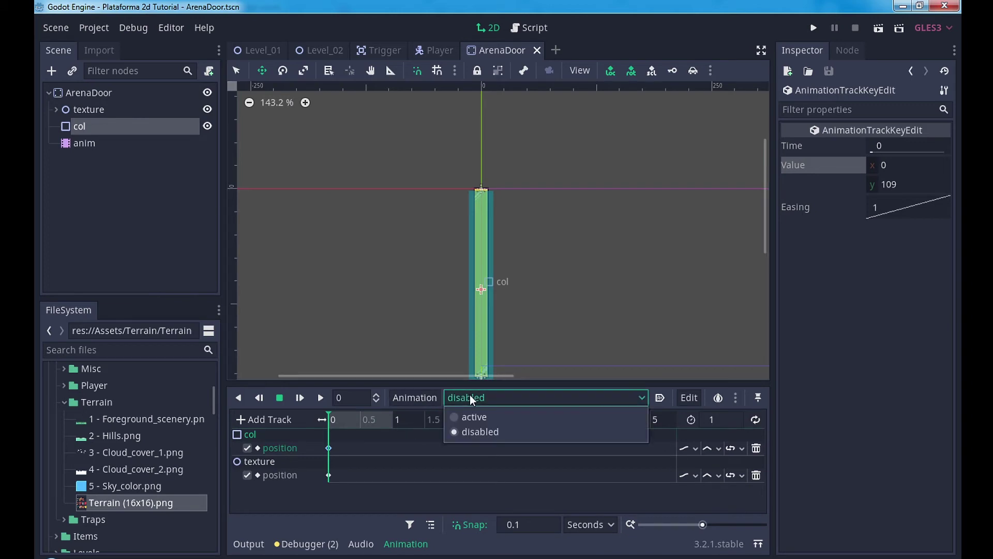
Step: Switch to the active animation and key the col and texture positions at time 0
click(486, 417)
scroll(407, 242, down, 2)
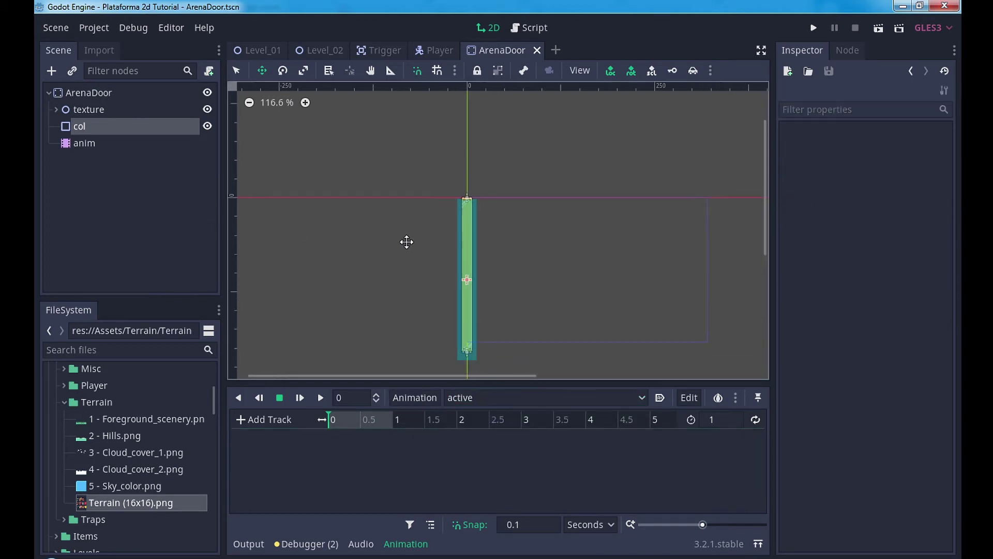
scroll(406, 241, down, 1)
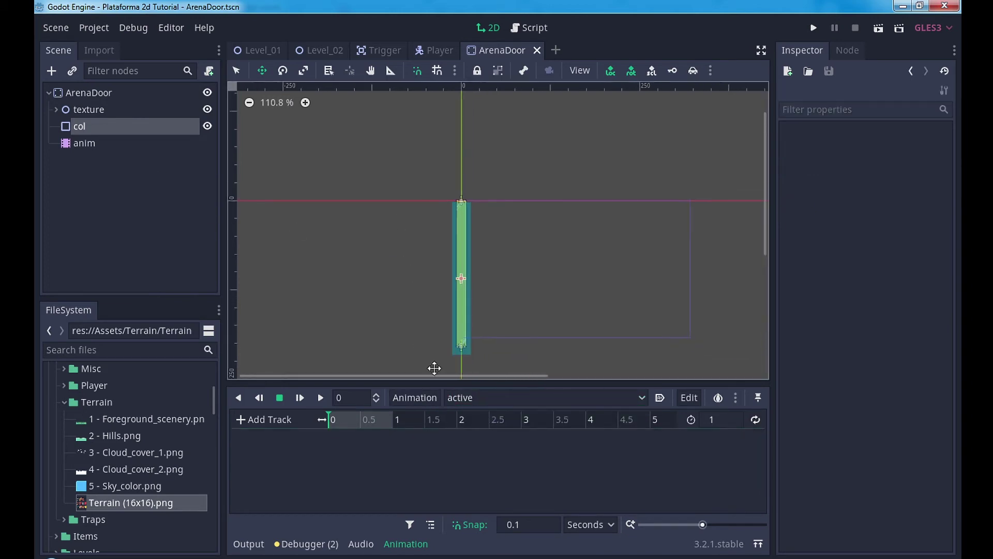
click(107, 126)
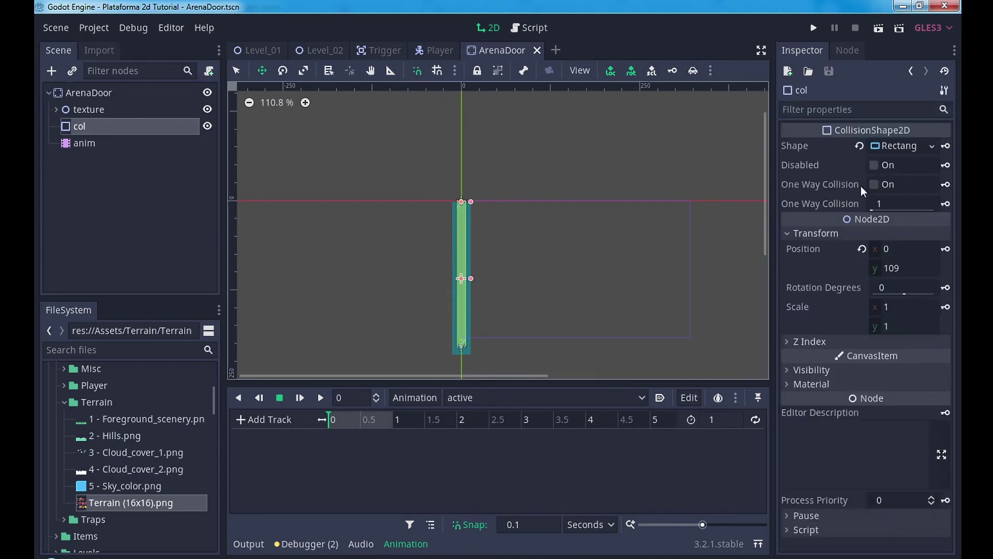
click(946, 249)
click(449, 308)
click(109, 109)
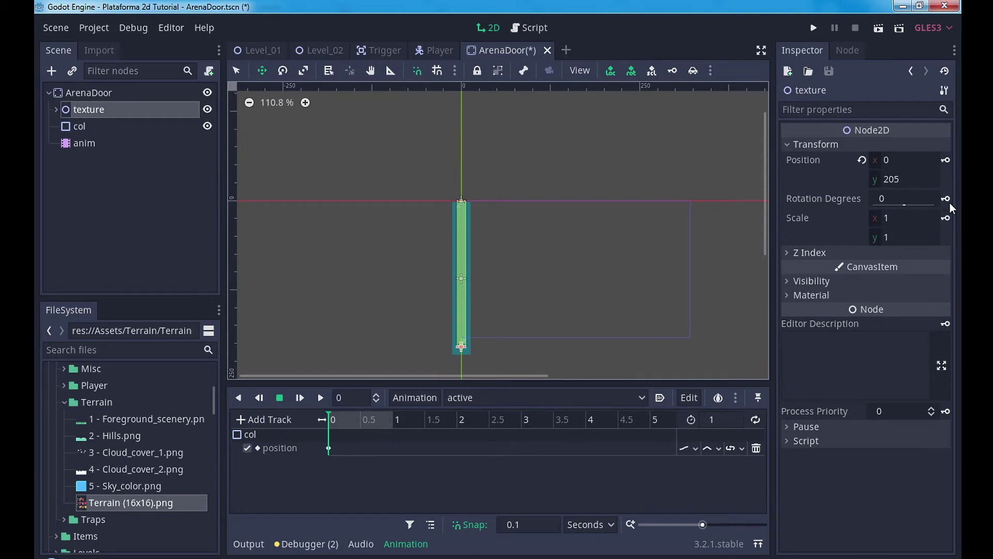
click(945, 160)
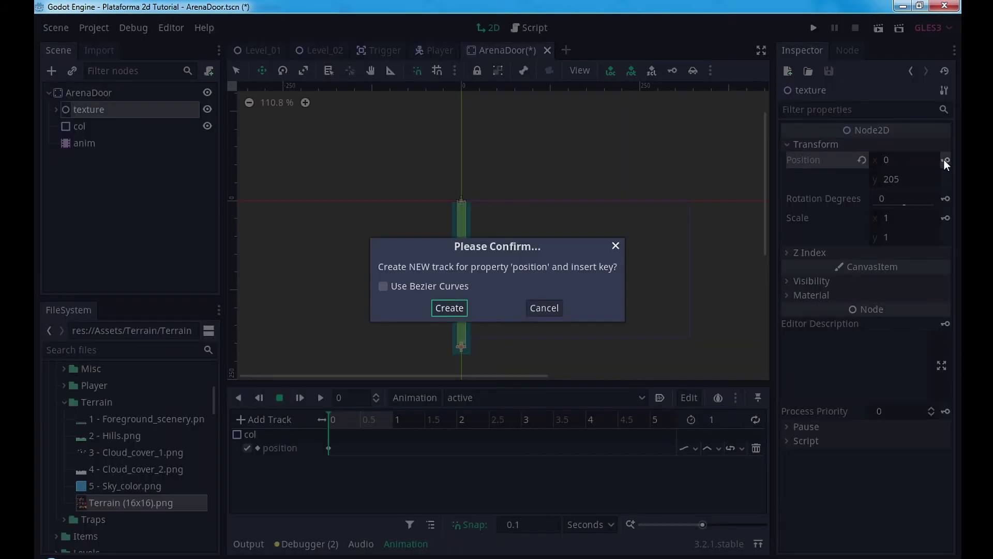
click(450, 308)
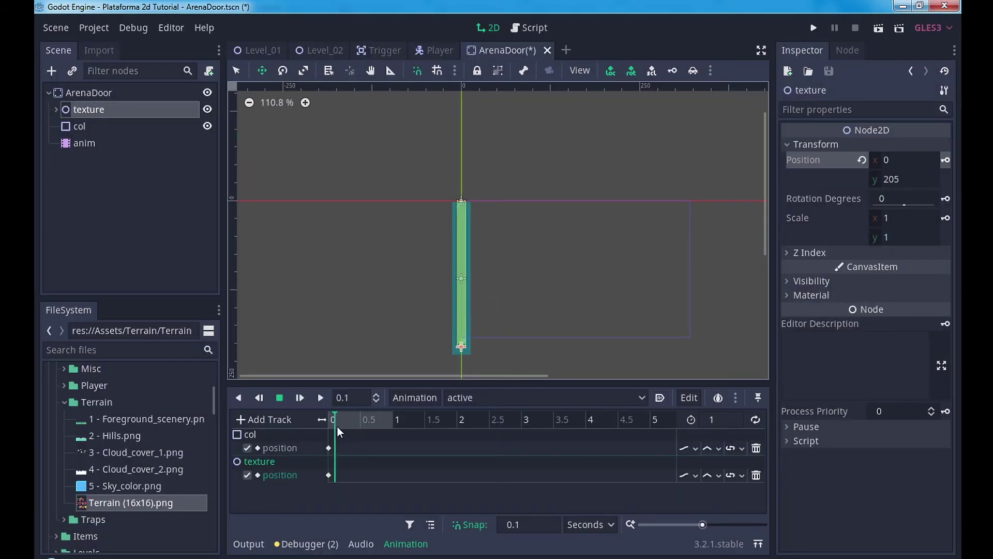
Step: At 0.7 seconds, raise the door texture to y 0 and key its position
click(372, 426)
drag(469, 333, 475, 185)
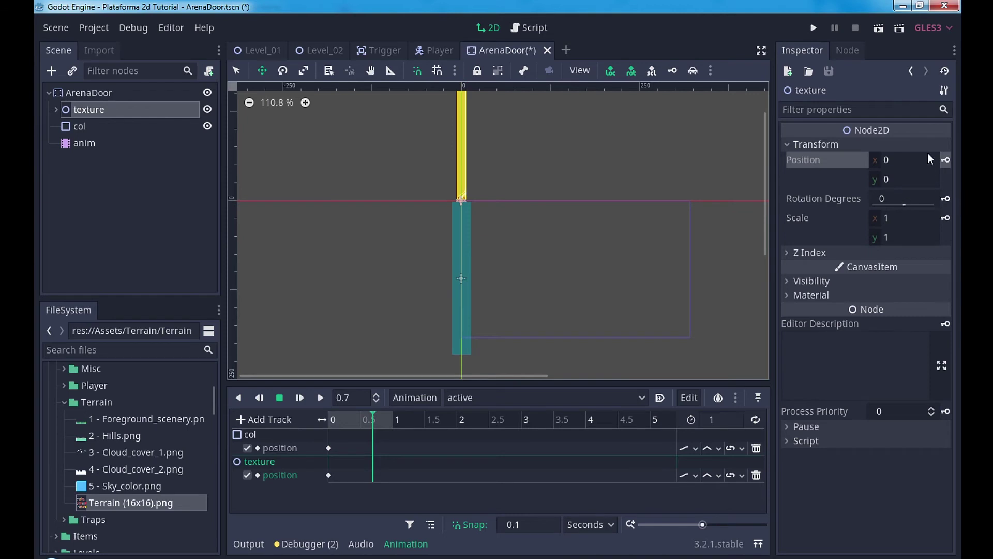
click(945, 160)
Step: Lift col to line up with the door, key it at 0.7 (y -106), preview, and save
click(94, 128)
drag(508, 337, 506, 186)
scroll(494, 183, up, 1)
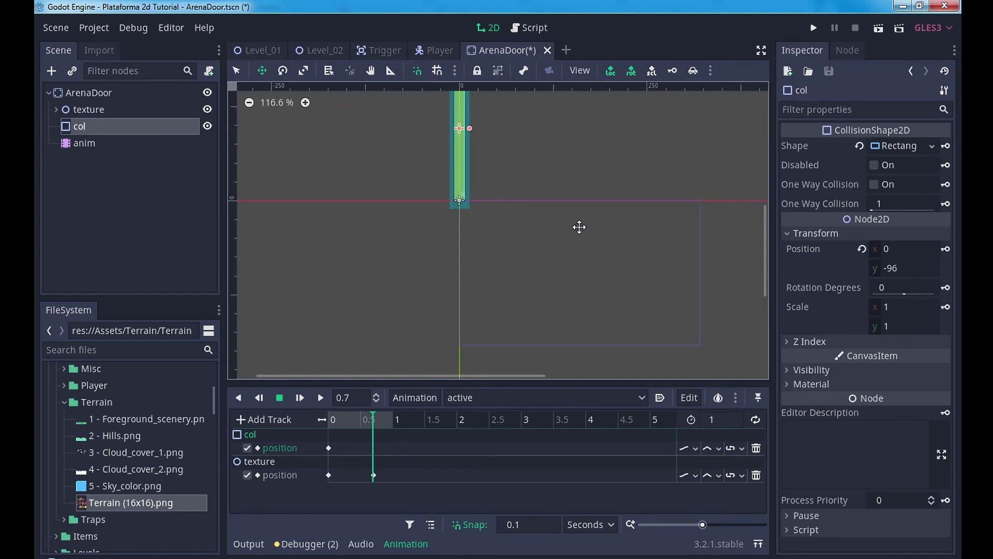
key(ctrl+z)
middle_drag(507, 244, 504, 179)
scroll(450, 240, up, 4)
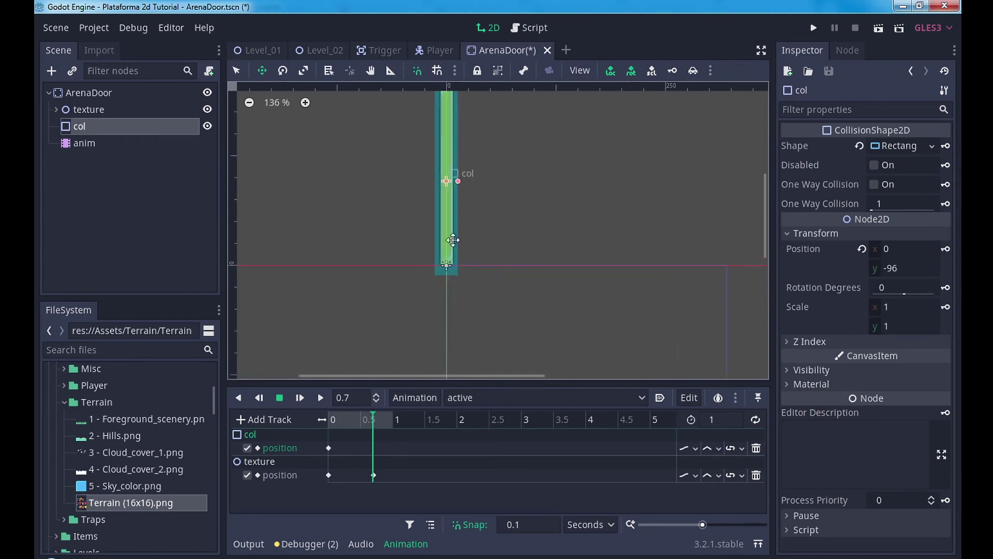
scroll(432, 245, up, 5)
drag(507, 243, 508, 229)
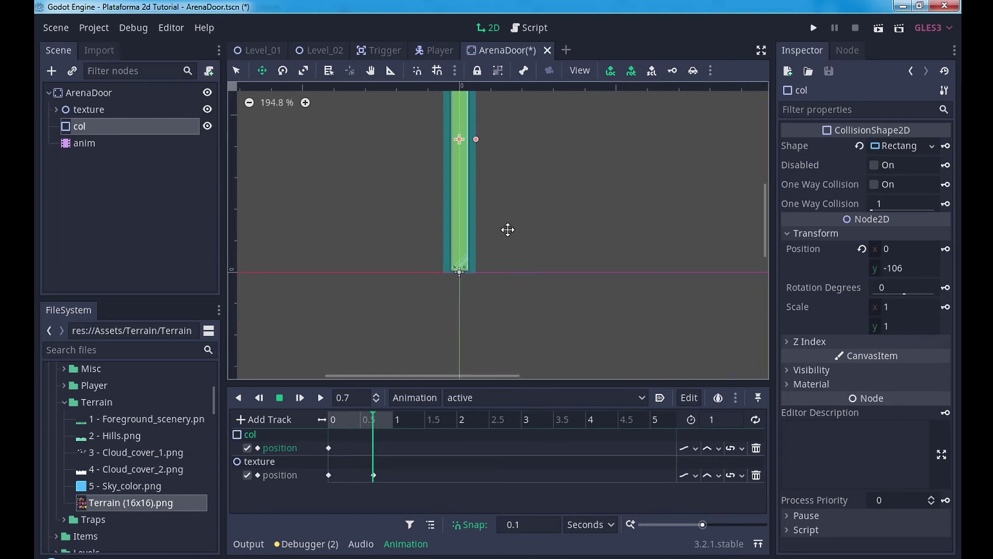
click(945, 249)
drag(349, 429, 387, 431)
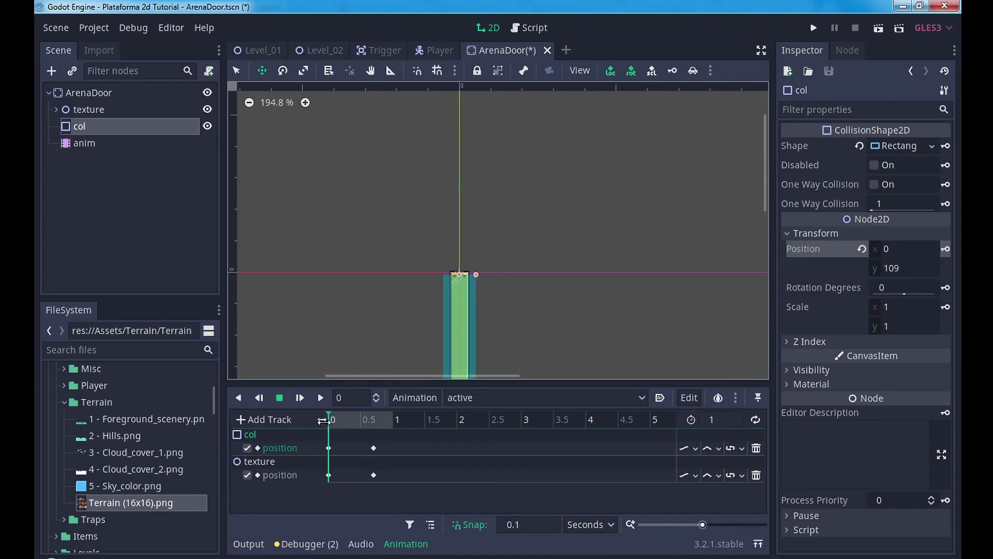
key(ctrl+s)
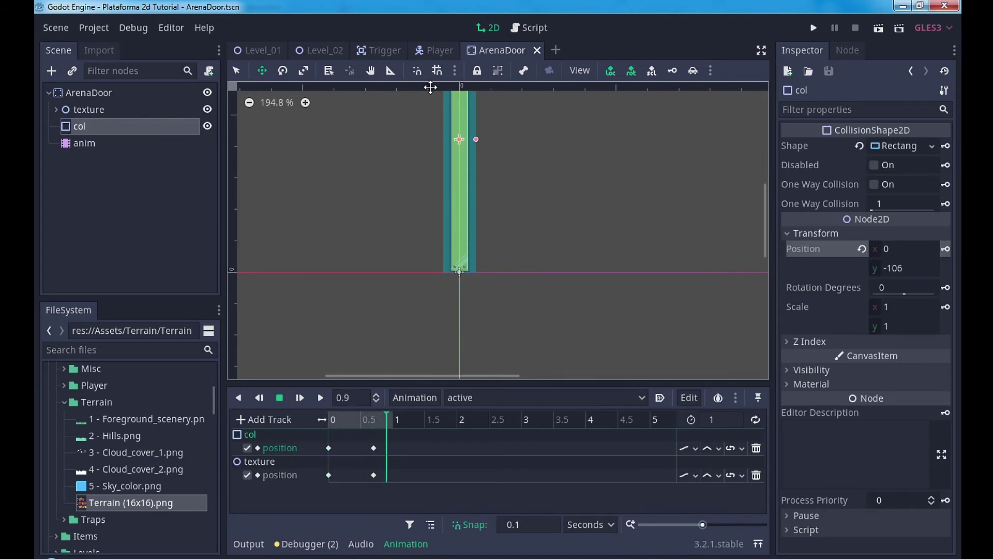
Step: In Level_02, drag an ArenaDoor.tscn instance from Prefabs onto the long grassy platform
click(325, 48)
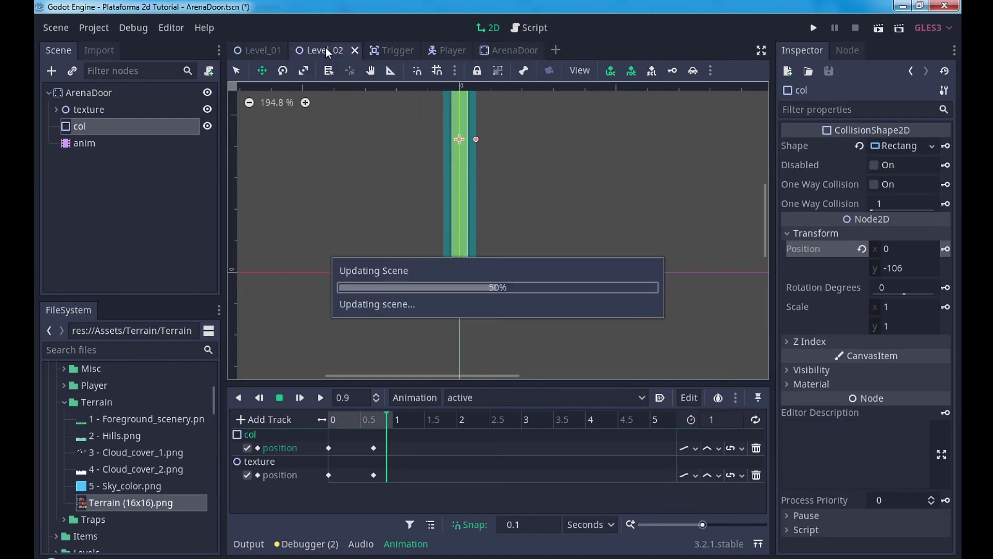
scroll(83, 137, up, 5)
click(83, 92)
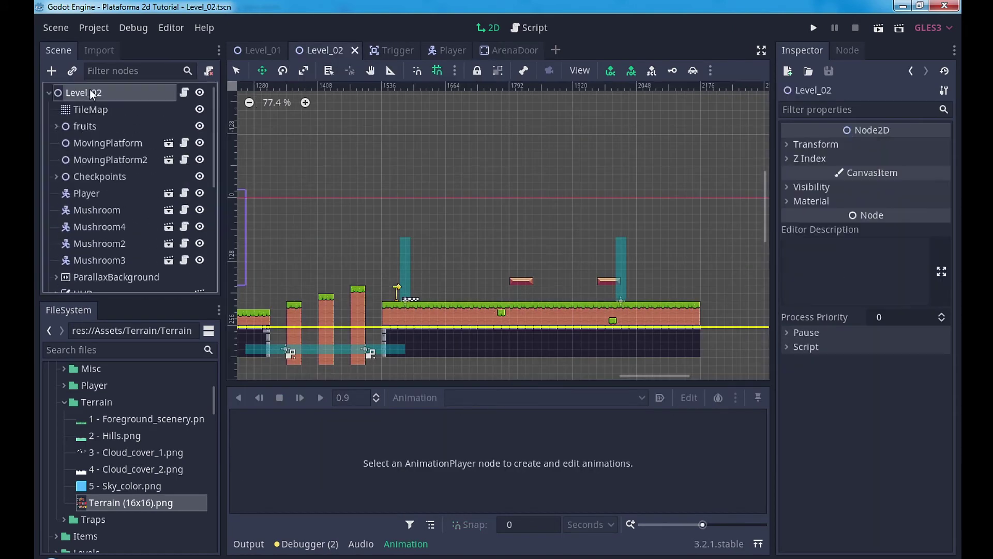
middle_drag(561, 262, 483, 227)
scroll(126, 502, down, 2)
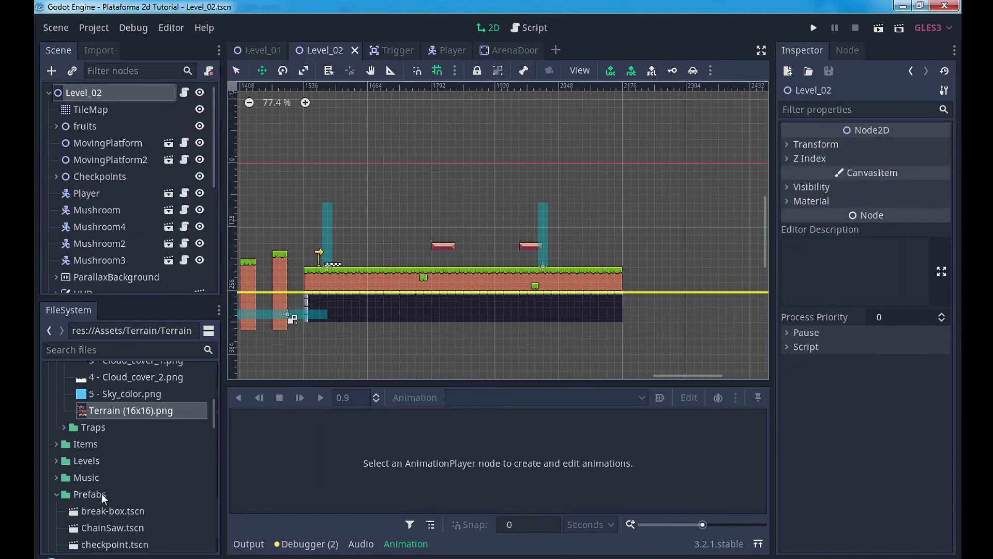
scroll(102, 494, down, 5)
scroll(97, 485, down, 3)
scroll(97, 430, up, 2)
scroll(114, 463, down, 3)
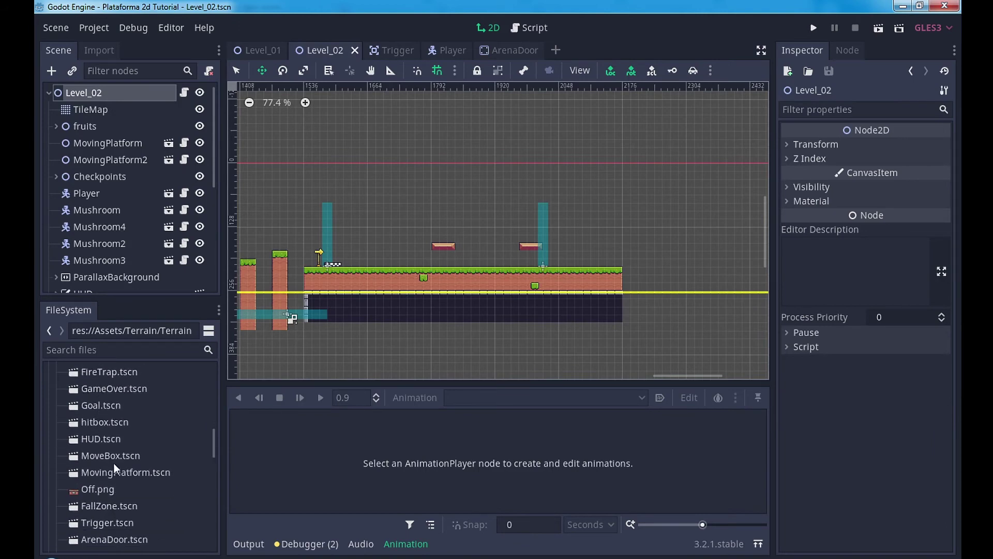
scroll(109, 505, down, 3)
click(116, 492)
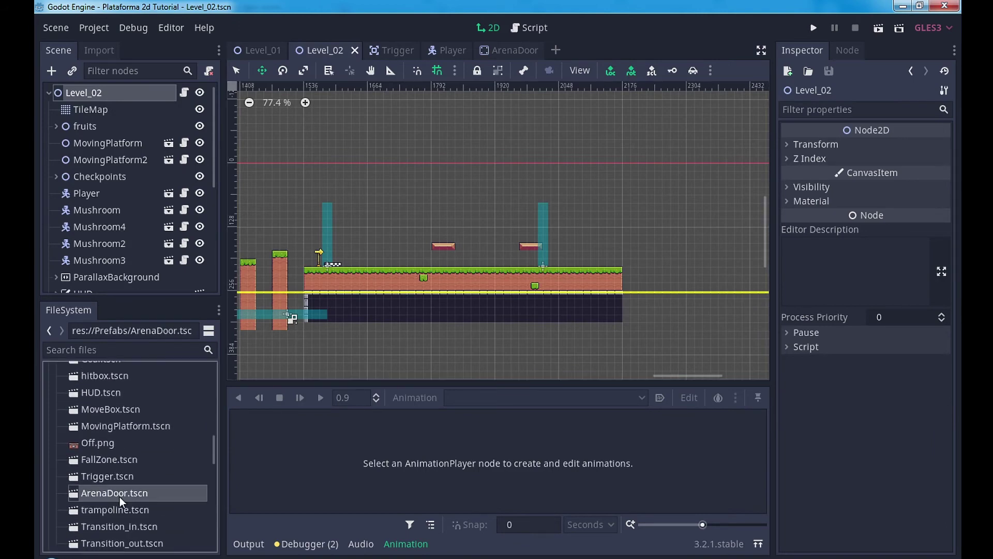
drag(119, 497, 420, 275)
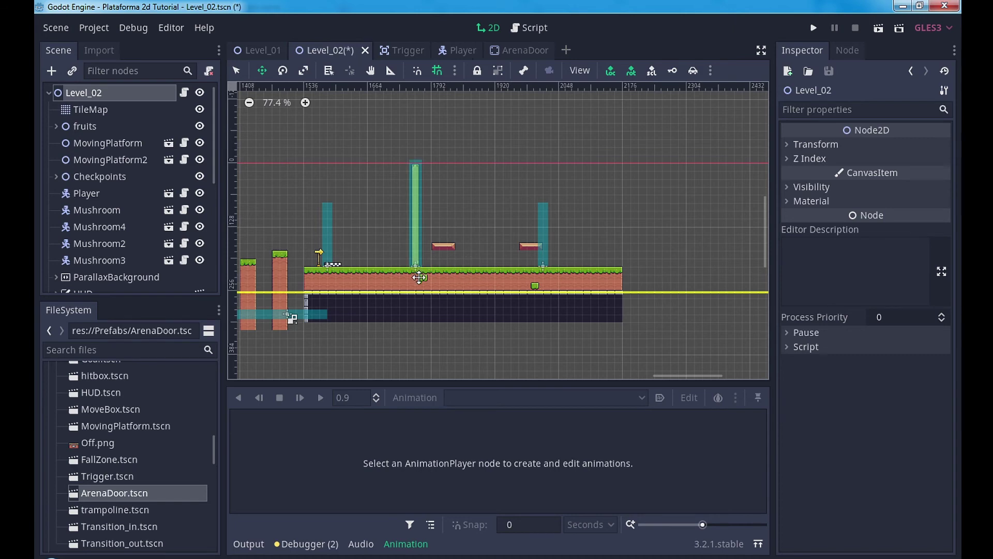
scroll(417, 274, up, 1)
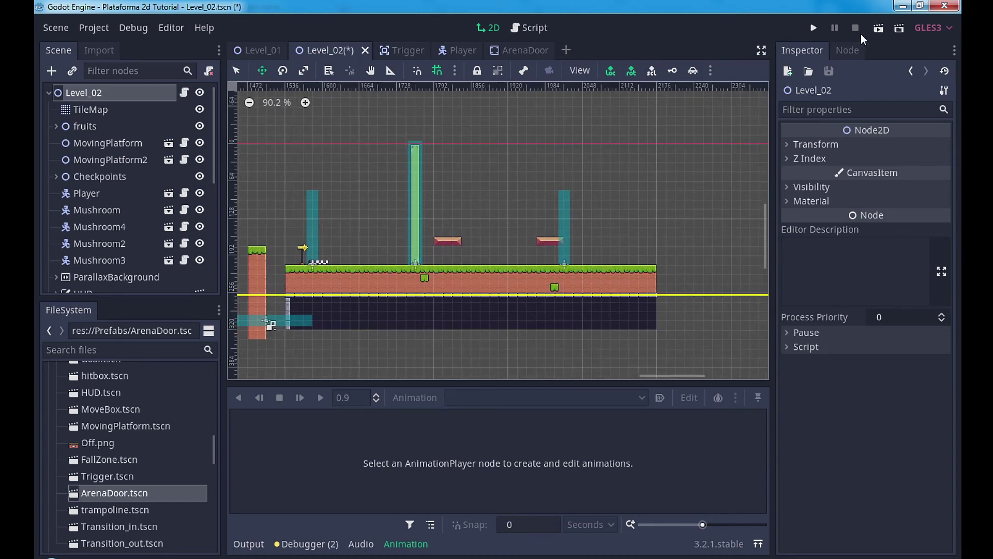
Step: Play-test Level_02, running right and jumping until Game Over, then close the game
click(874, 30)
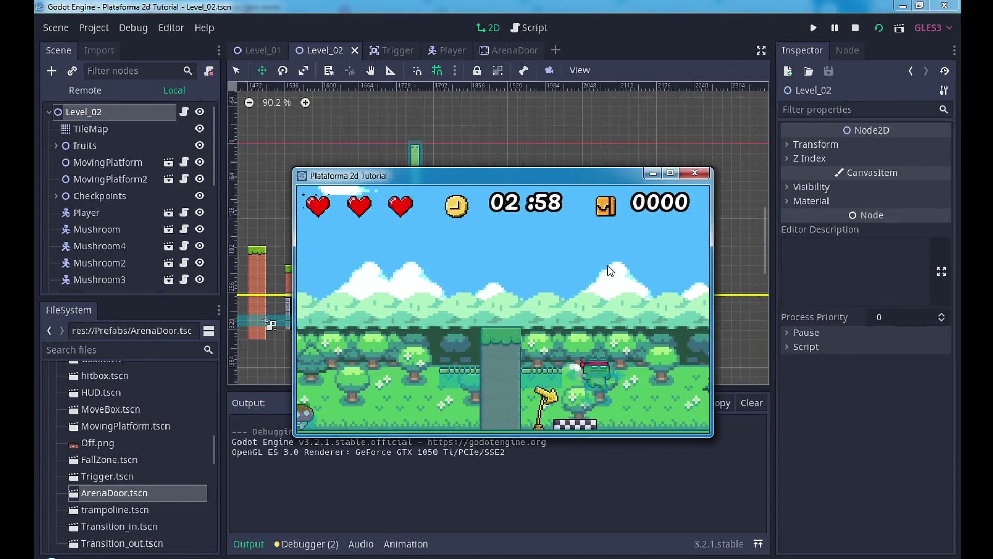
key(Right)
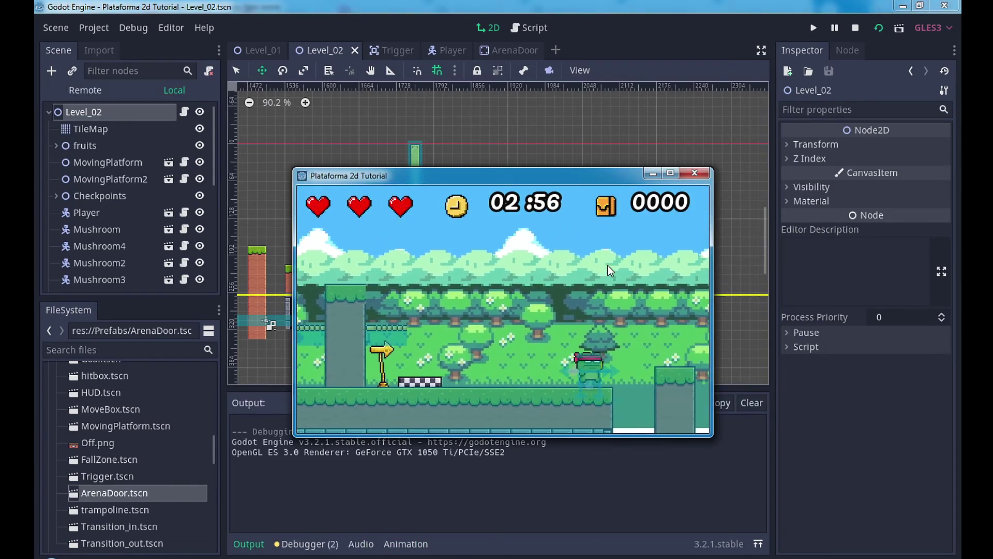
key(space)
key(Right)
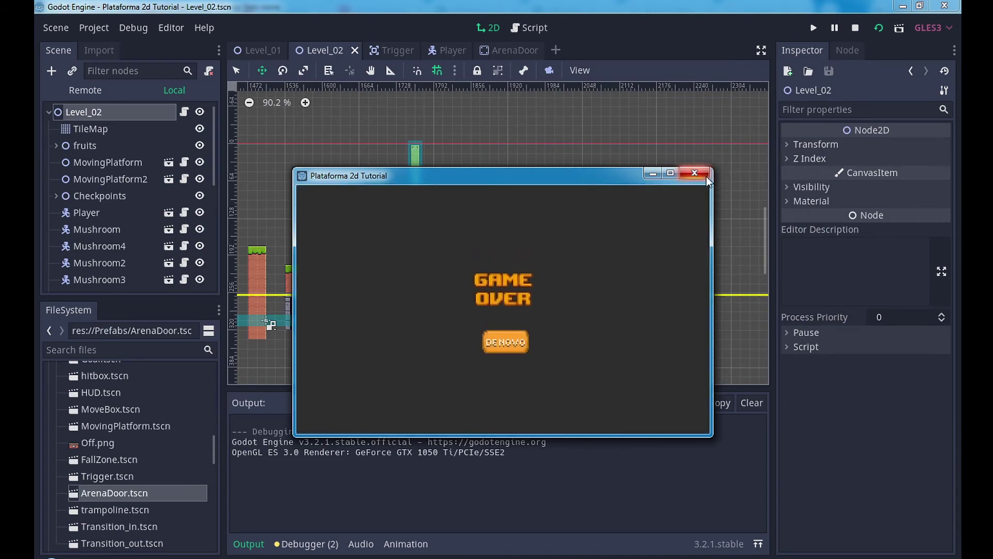
click(705, 174)
Step: Run the level again, moving the player past the checkpoint flag, then stop the game
click(881, 27)
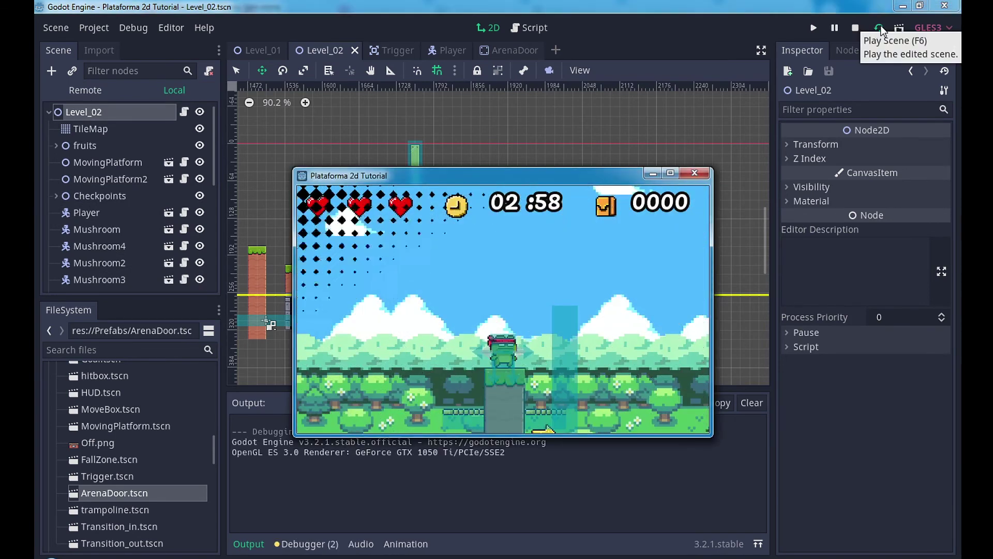
key(Right)
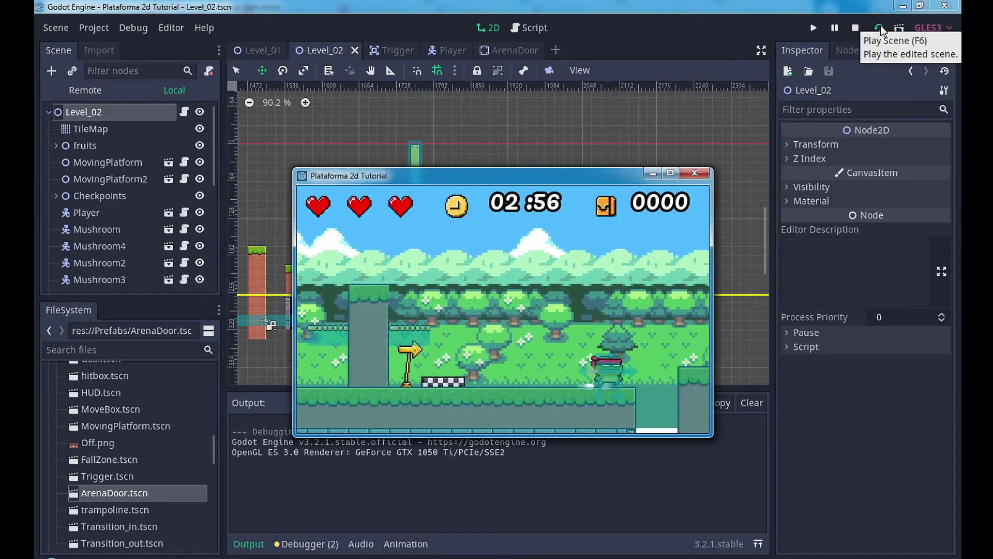
key(space)
key(Right)
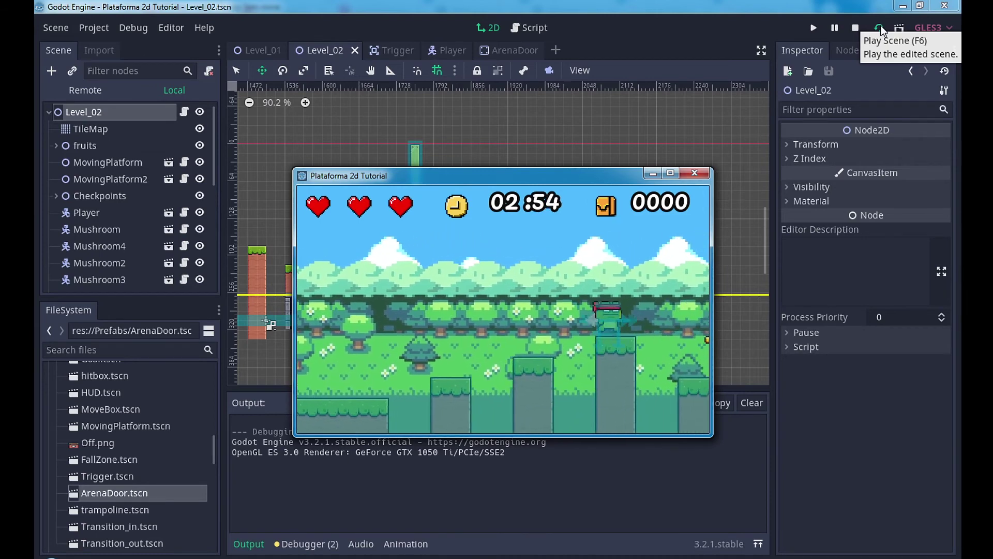
key(Right)
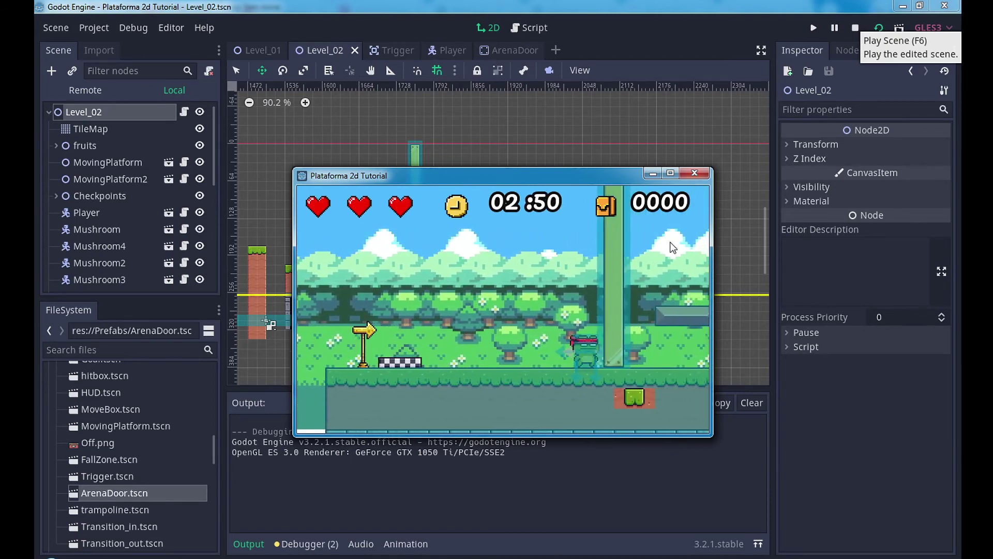
click(684, 181)
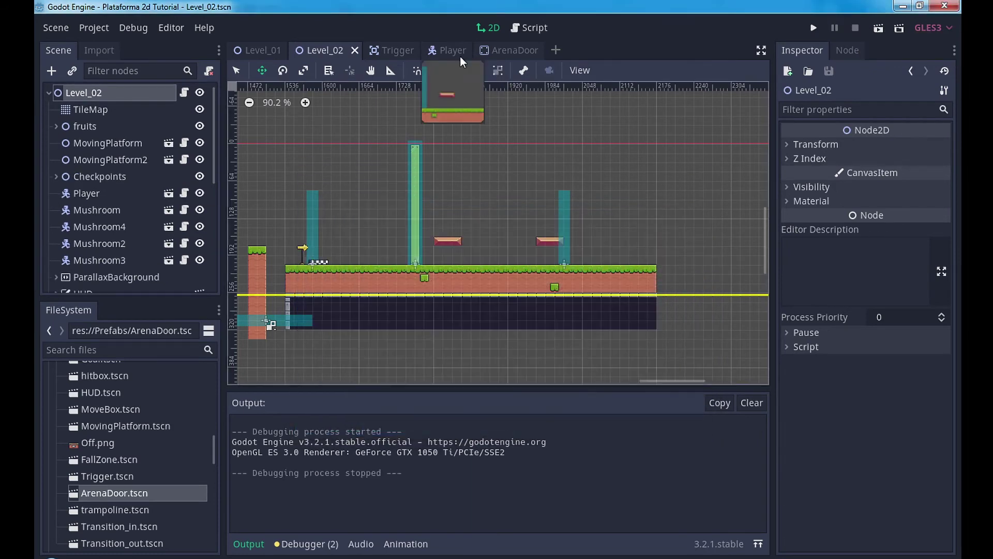
Step: Back in the ArenaDoor scene, set the disabled animation to autoplay on load
click(500, 50)
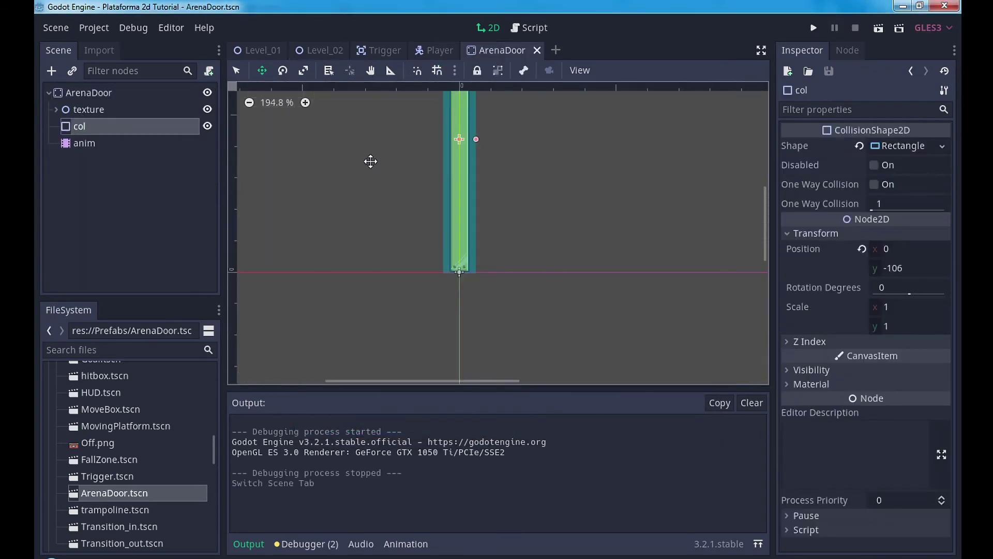
click(99, 144)
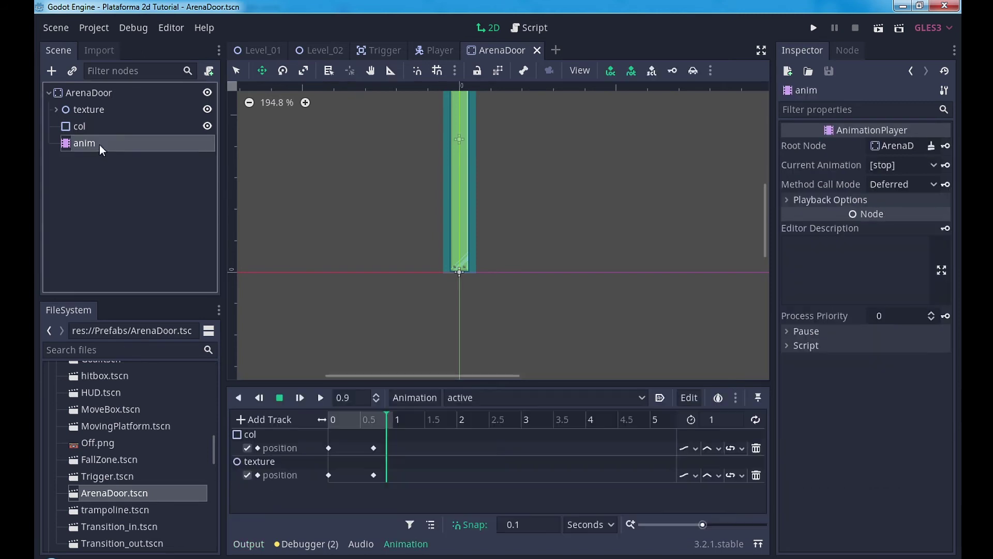
click(100, 144)
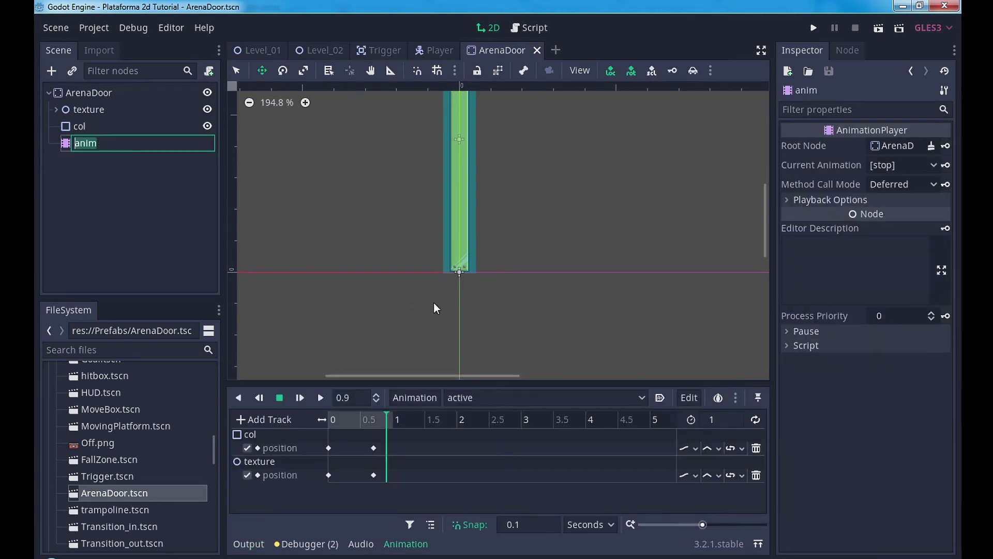
click(553, 396)
click(497, 432)
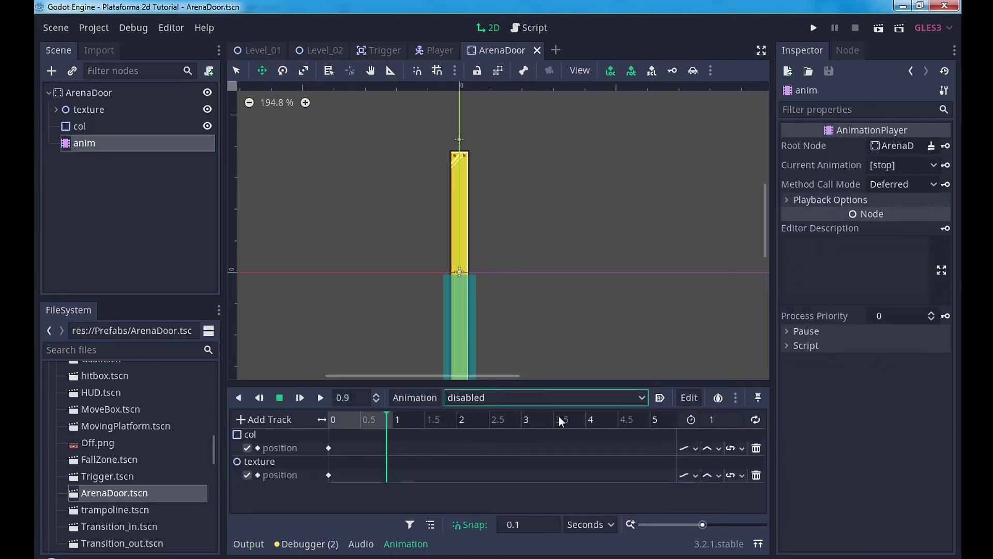
click(660, 401)
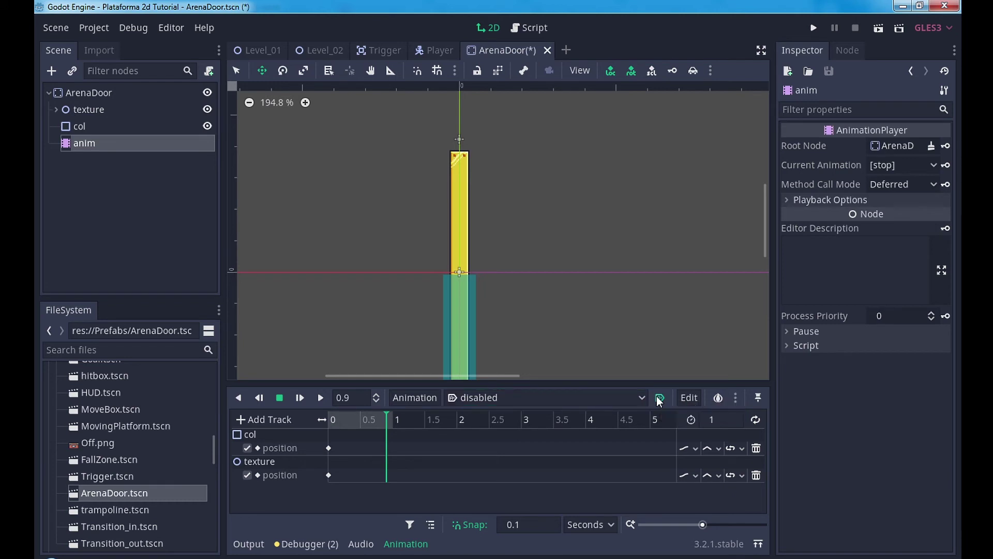
Step: Set the texture position key at time 0 to y -109
middle_drag(536, 259, 556, 203)
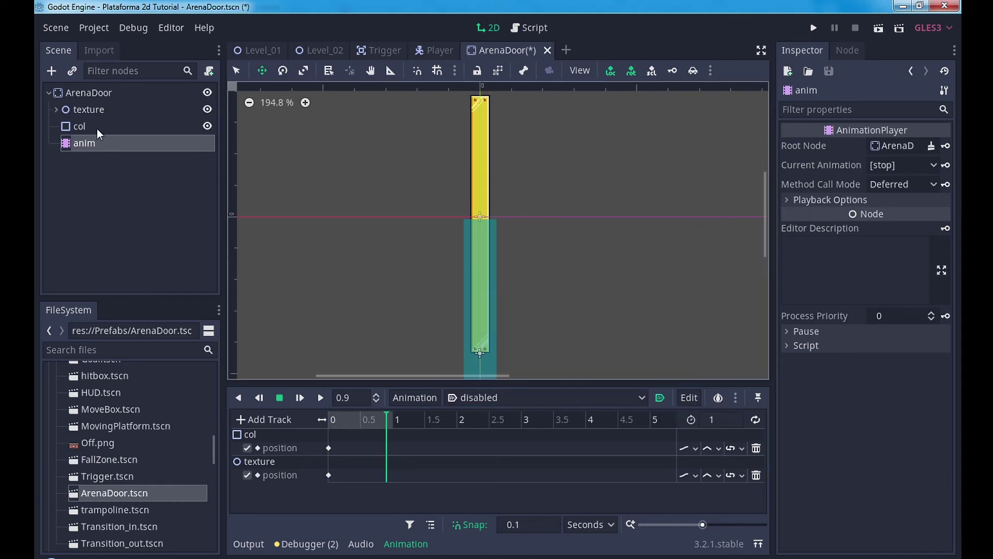
click(99, 112)
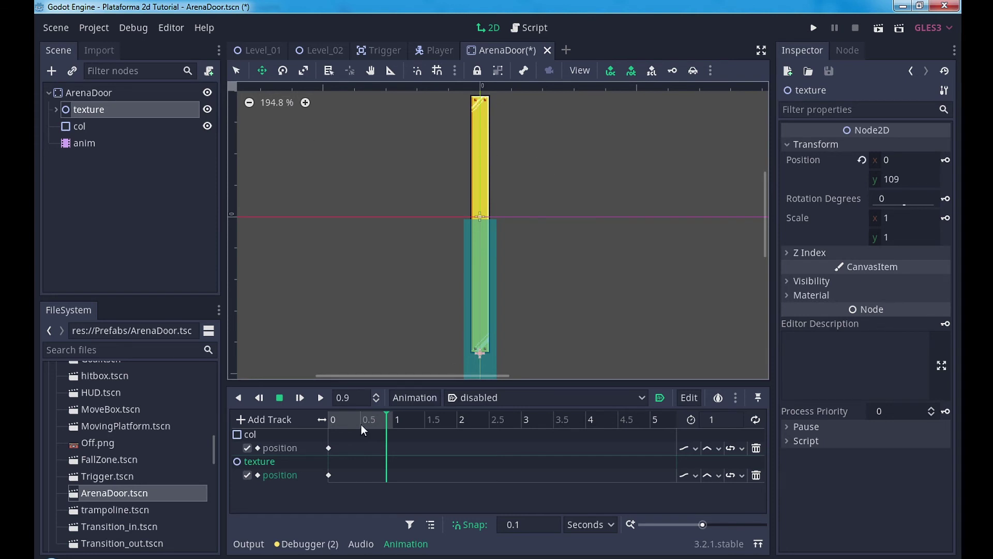
click(328, 474)
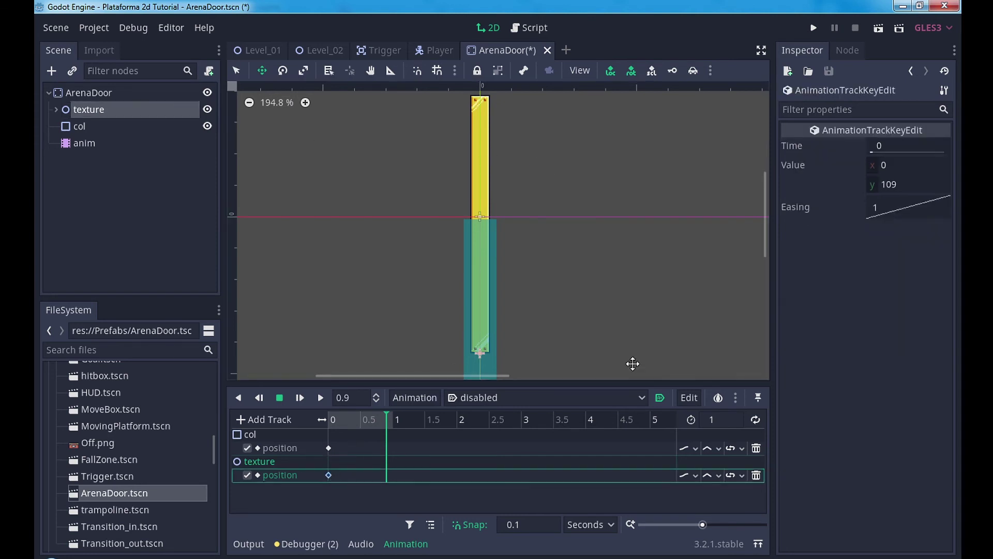
click(899, 182)
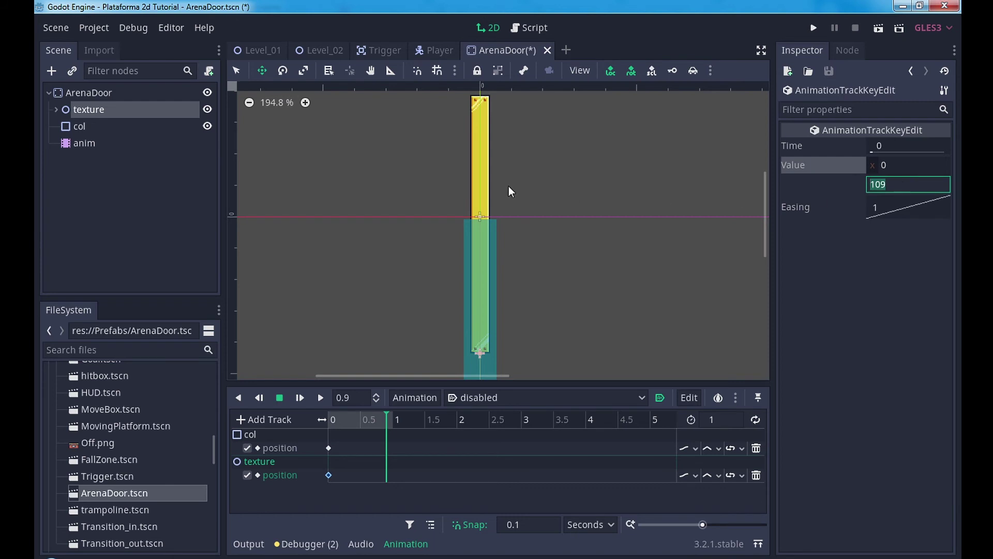
text(-)
text(109)
key(Return)
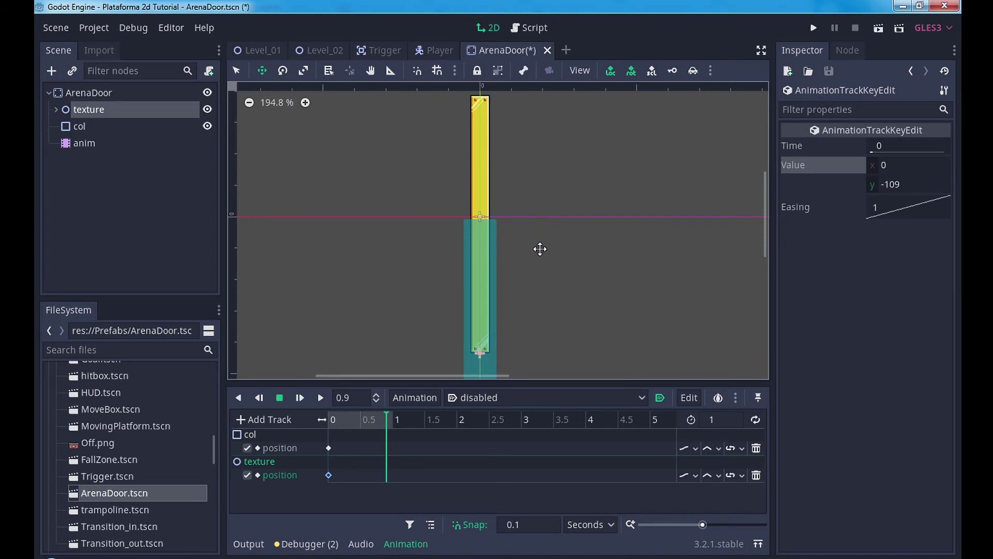
Step: Scrub the disabled animation from time 0 to preview the door movement and select the col key
middle_drag(539, 249, 524, 208)
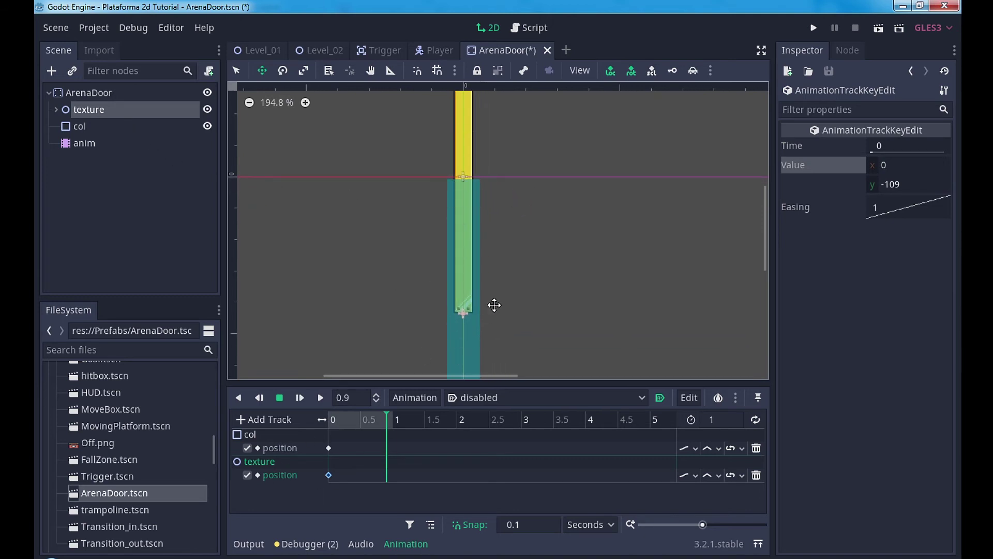
drag(375, 423, 327, 430)
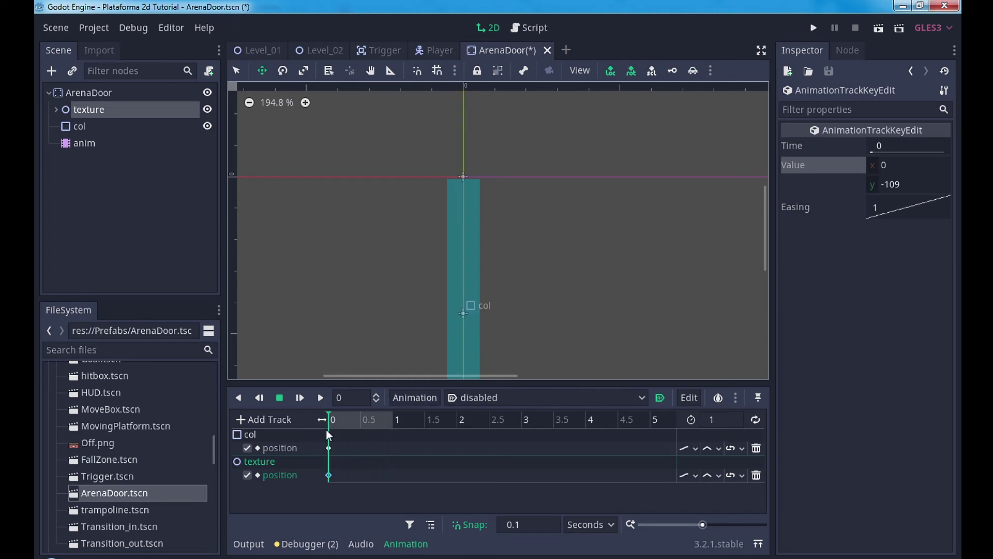
click(101, 127)
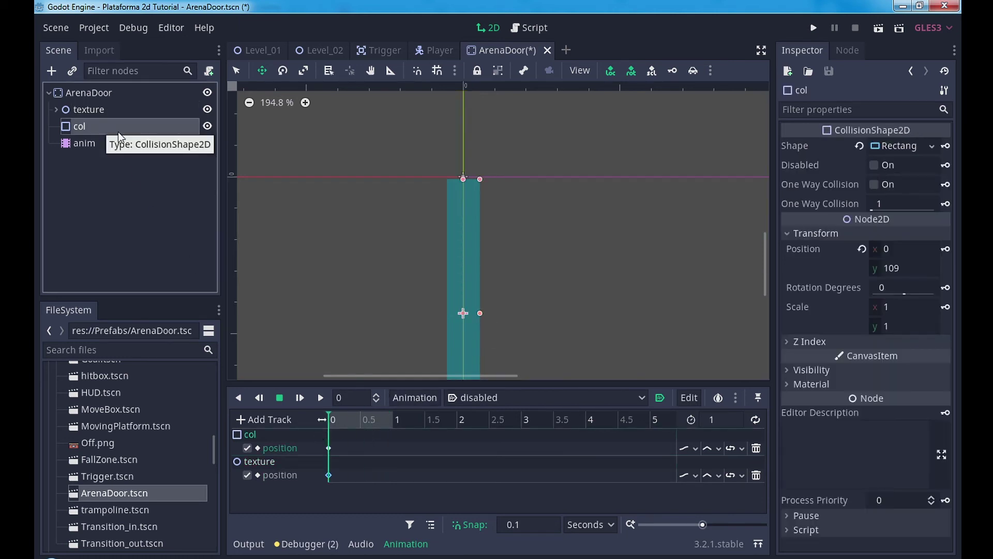
click(112, 107)
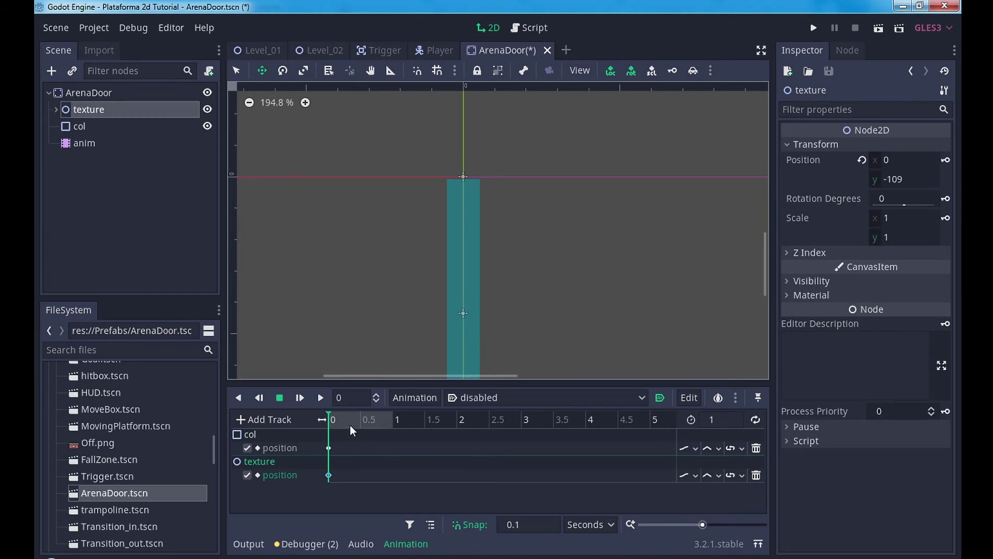
mouse_move(350, 427)
mouse_down()
mouse_move(379, 422)
mouse_move(309, 411)
mouse_up()
click(101, 125)
click(101, 110)
click(329, 448)
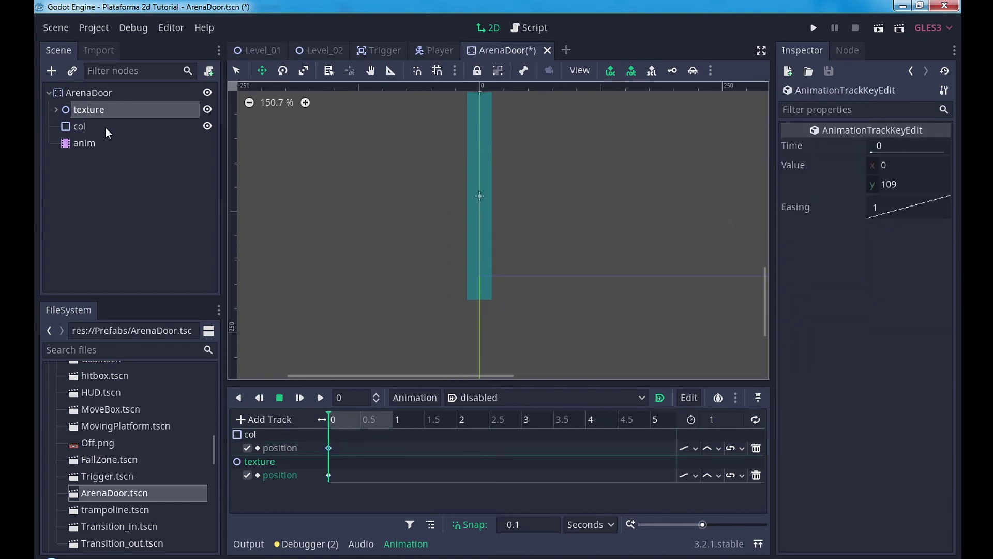
Step: Drag the texture bar and collision shape down in the viewport, undoing the last move
scroll(515, 217, down, 4)
middle_drag(515, 217, 519, 321)
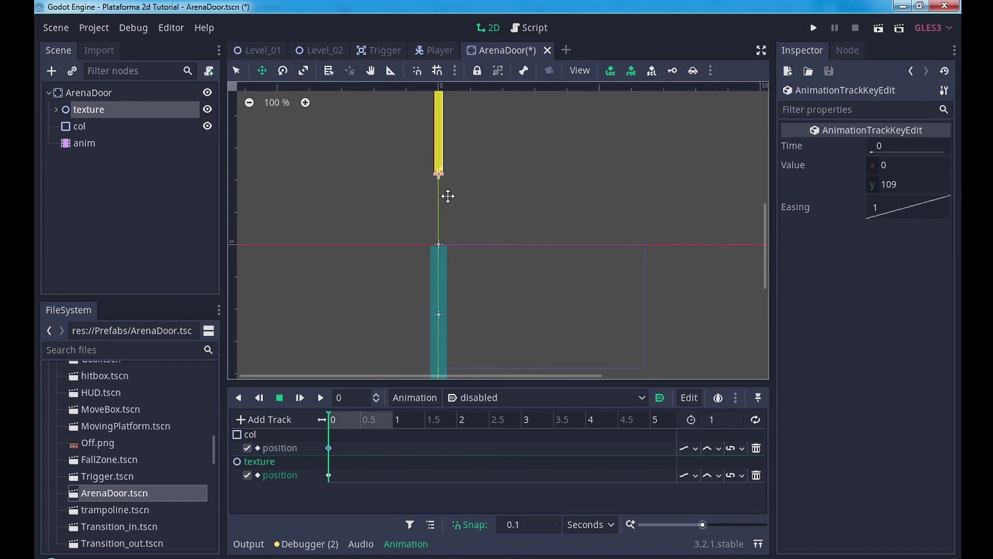
drag(446, 160, 446, 230)
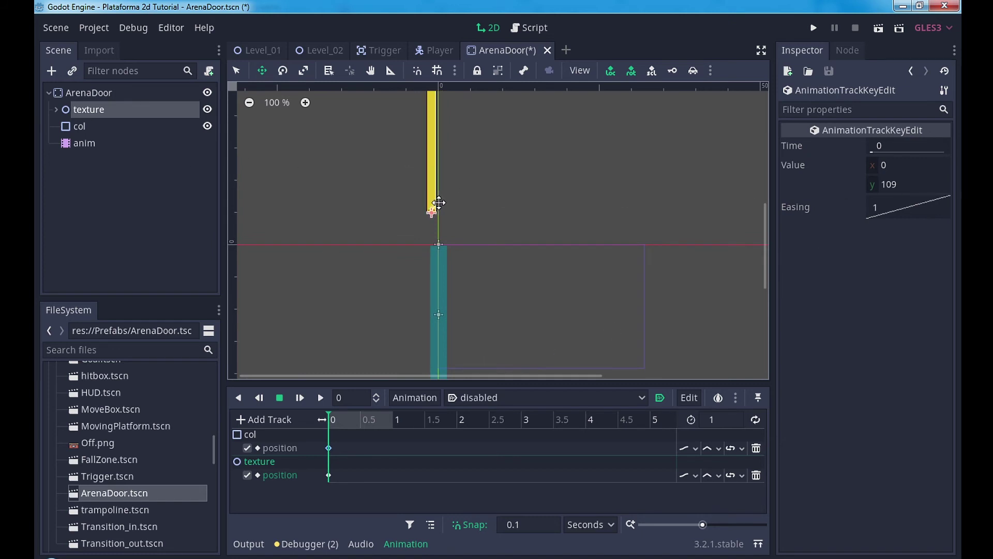
drag(443, 311, 442, 351)
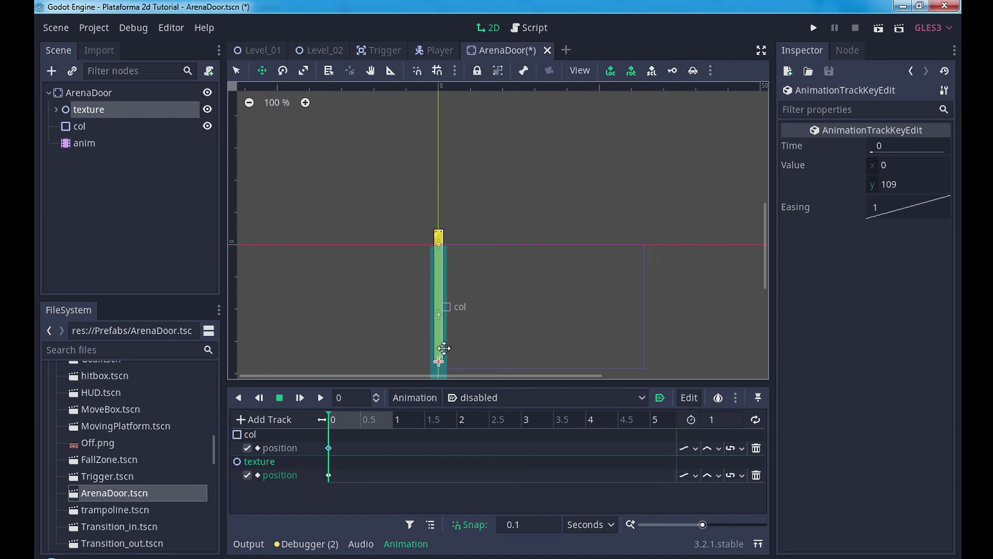
middle_drag(488, 343, 493, 286)
key(ctrl+z)
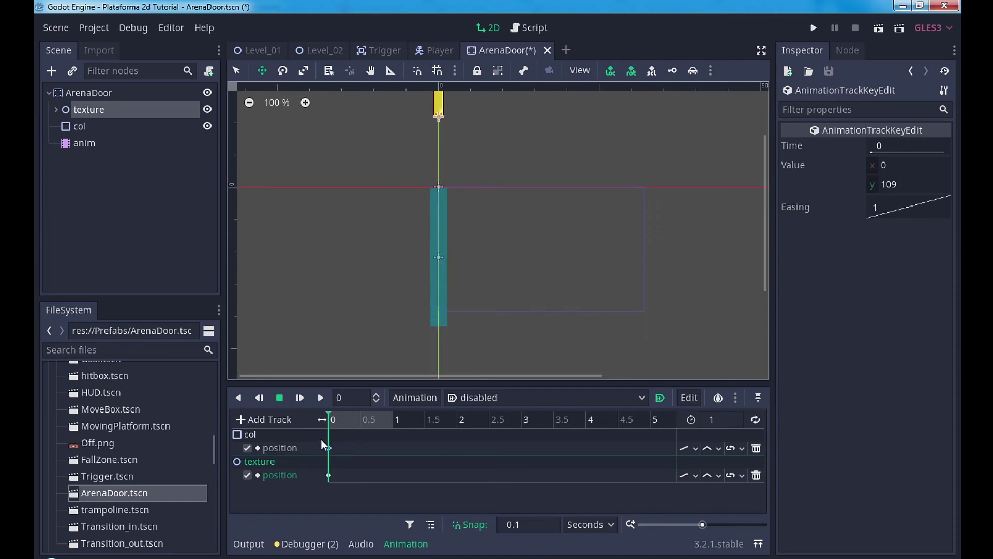
Step: Replace the texture position track with one keyed at 0 over col at y 207, and save
click(757, 476)
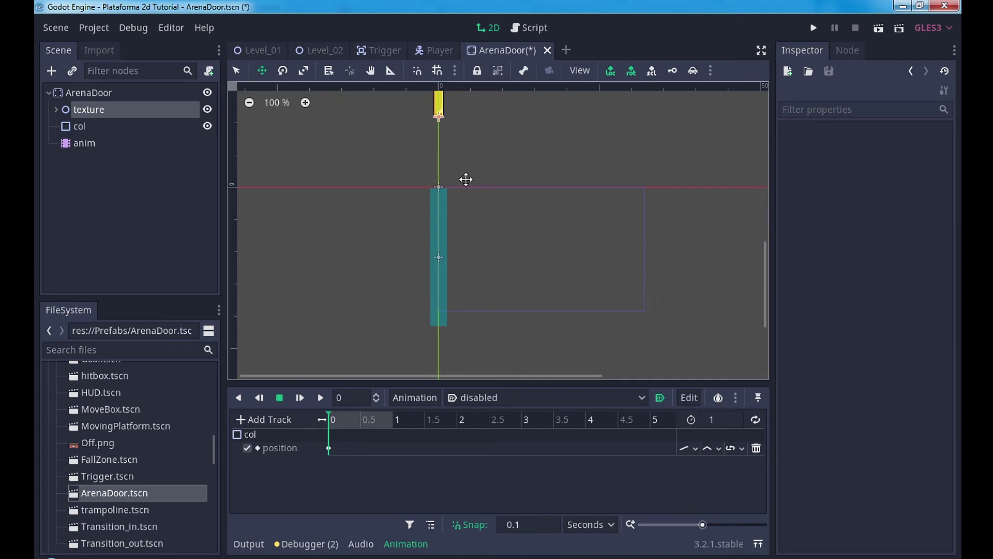
drag(446, 144, 445, 332)
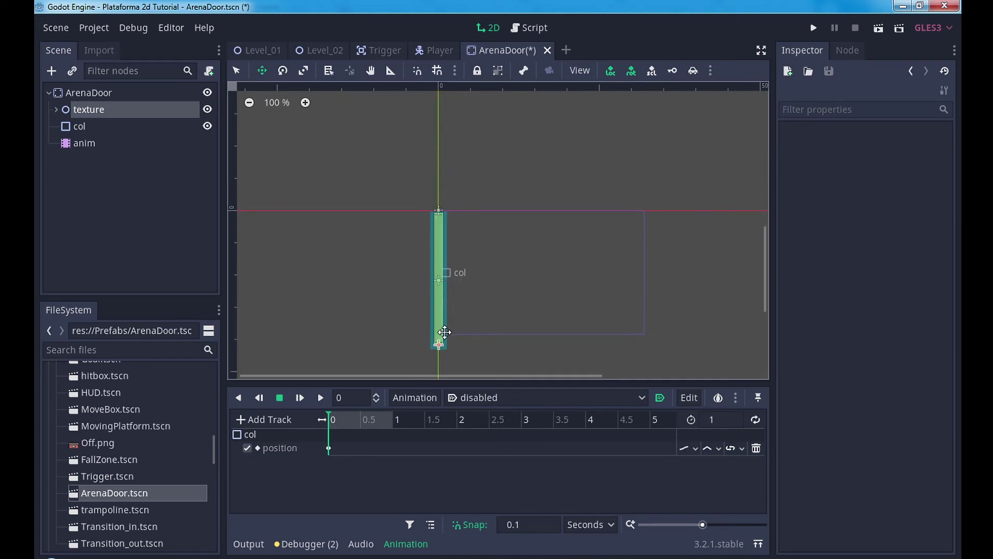
click(107, 114)
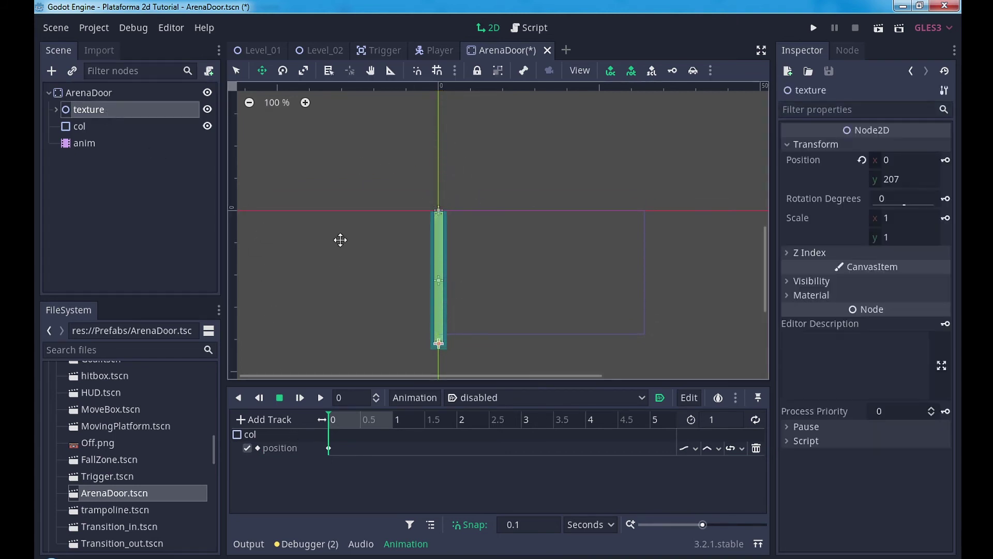
click(946, 161)
click(462, 310)
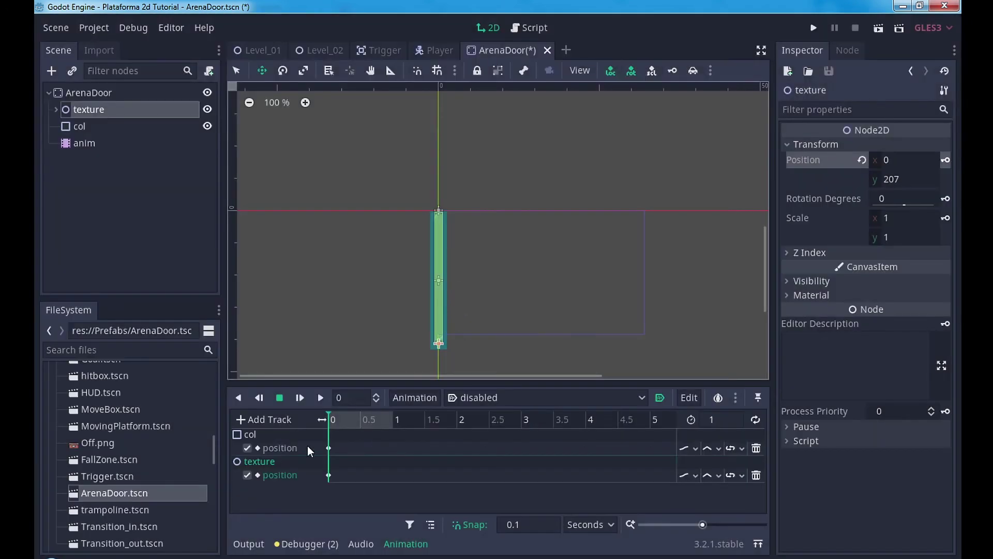
key(ctrl+s)
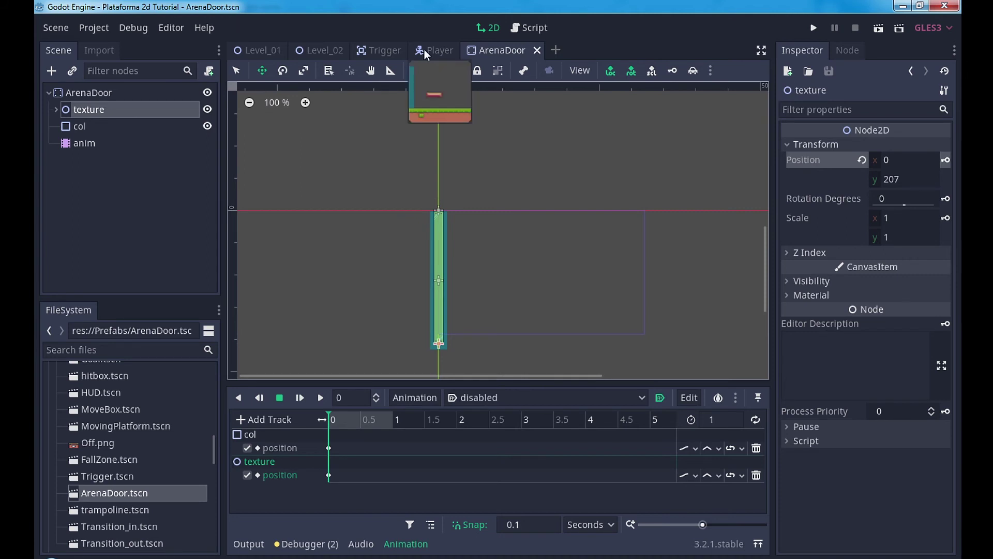
Step: Return to Level_02 and select the ArenaDoor node at the bottom of its scene tree
click(319, 50)
middle_drag(528, 296, 549, 295)
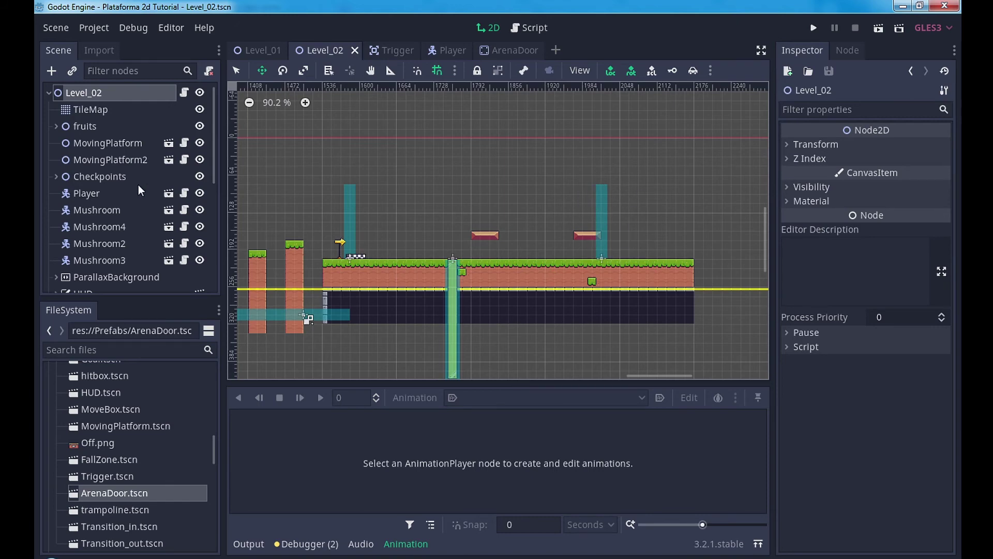
scroll(113, 203, down, 3)
scroll(112, 203, down, 4)
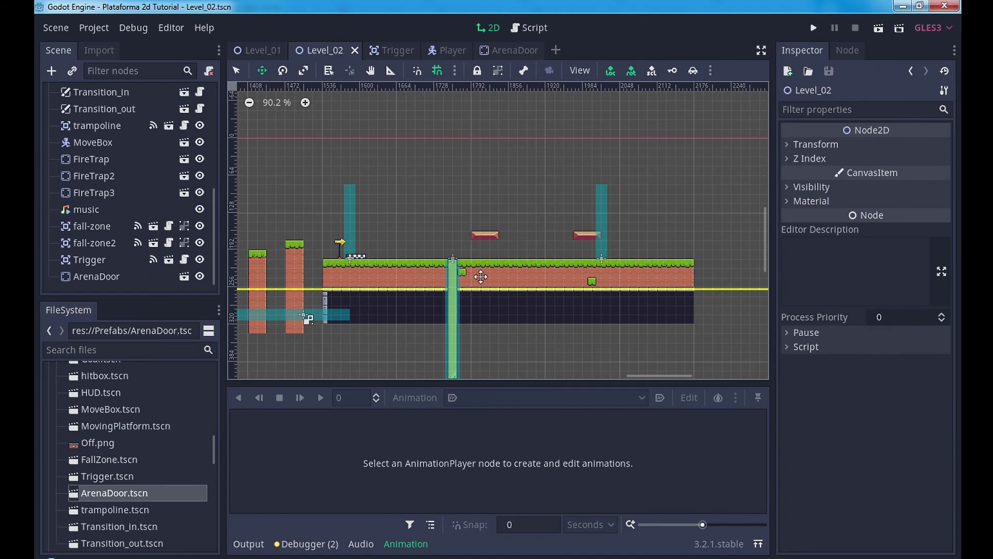
click(125, 277)
Step: Attach a new script to ArenaDoor, saving it as ArenaDoor.gd in res://Scripts
right_click(129, 277)
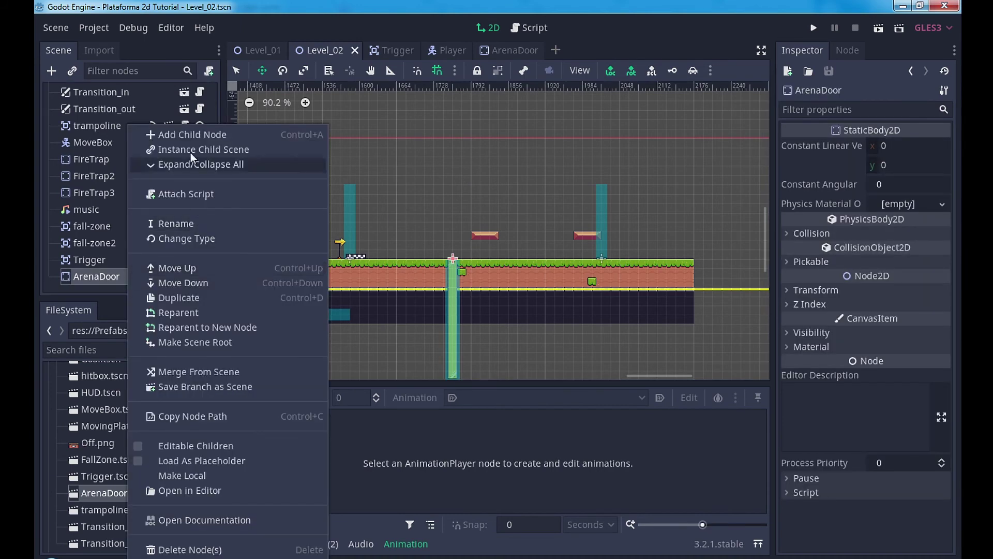
click(202, 196)
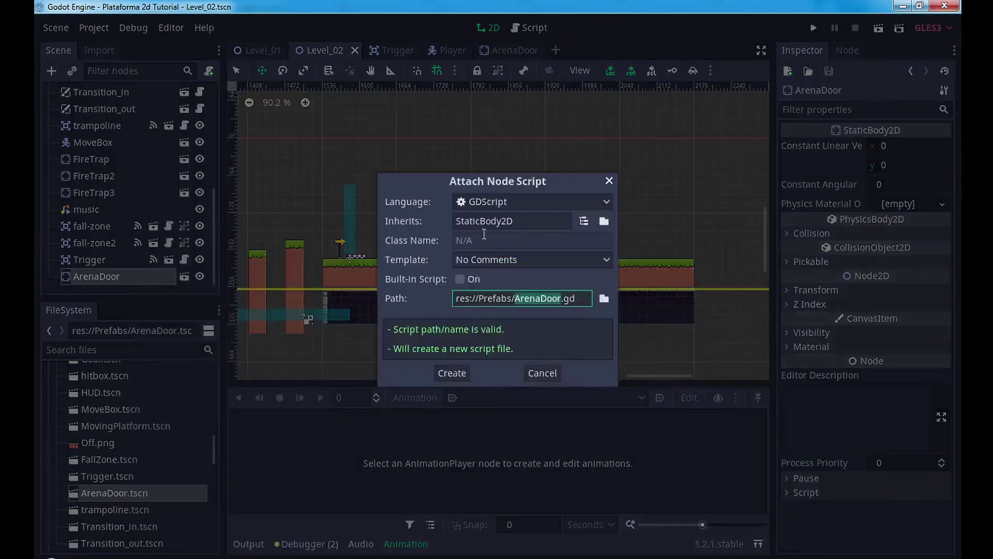
click(603, 299)
click(196, 97)
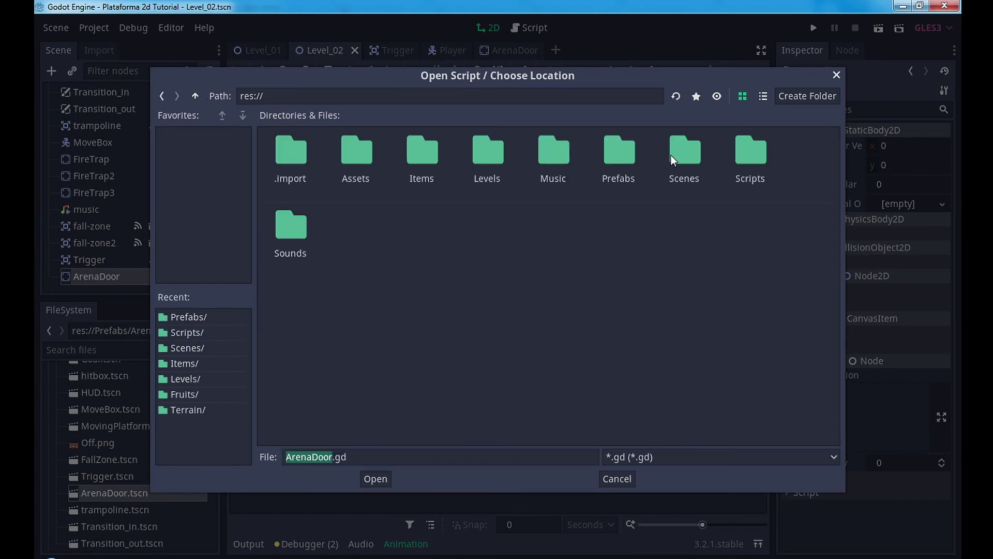
double_click(752, 163)
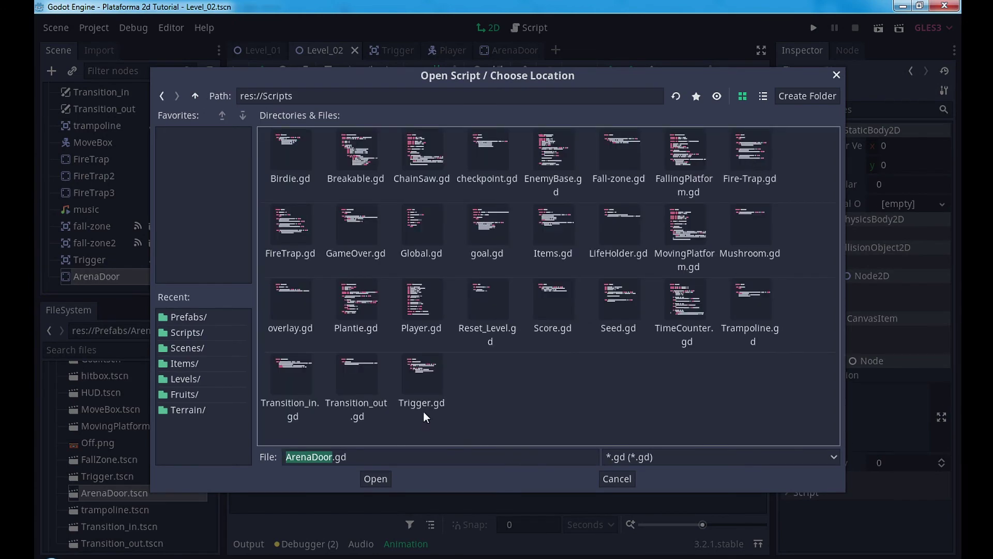
click(377, 477)
Step: Create ArenaDoor.gd, write 'signal DoorClosed' on line 3 with a blank line after, and save
click(456, 371)
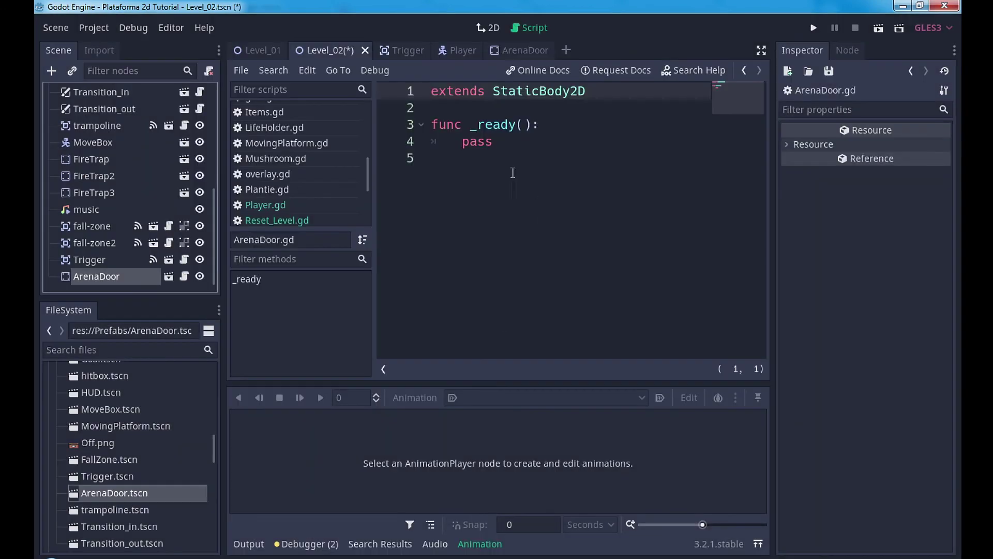
key(Return)
text(sig)
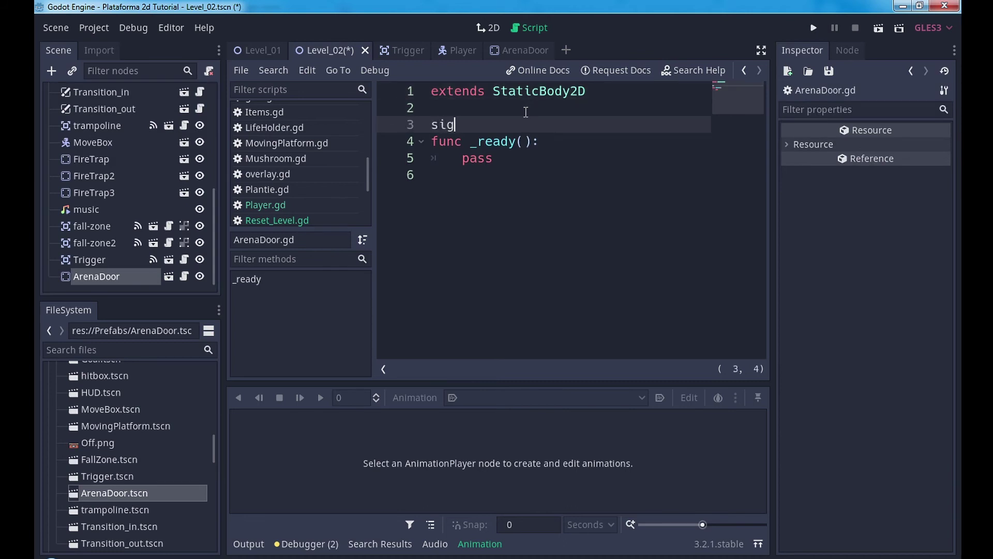
text(nal )
text(Arena)
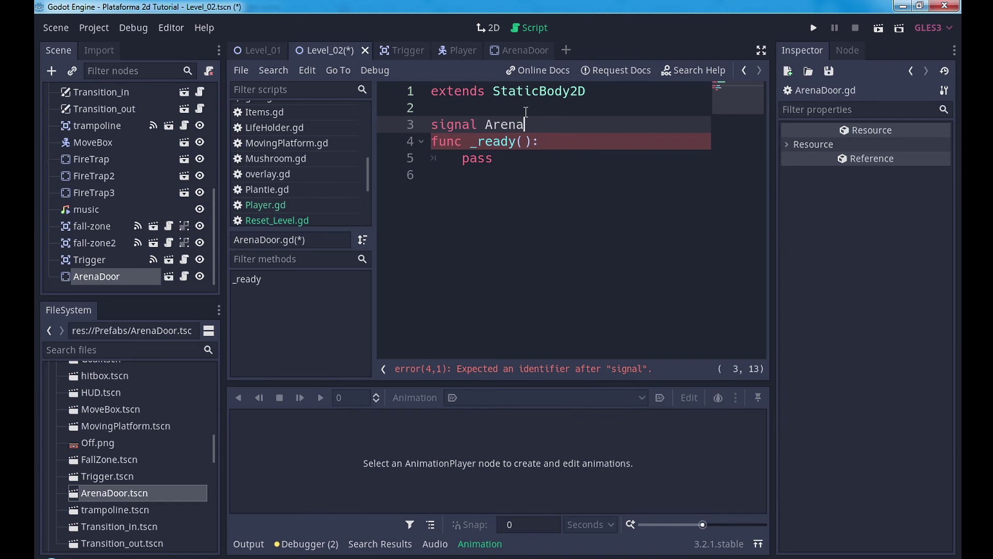
key(ctrl+shift+Left)
text(DoorClos)
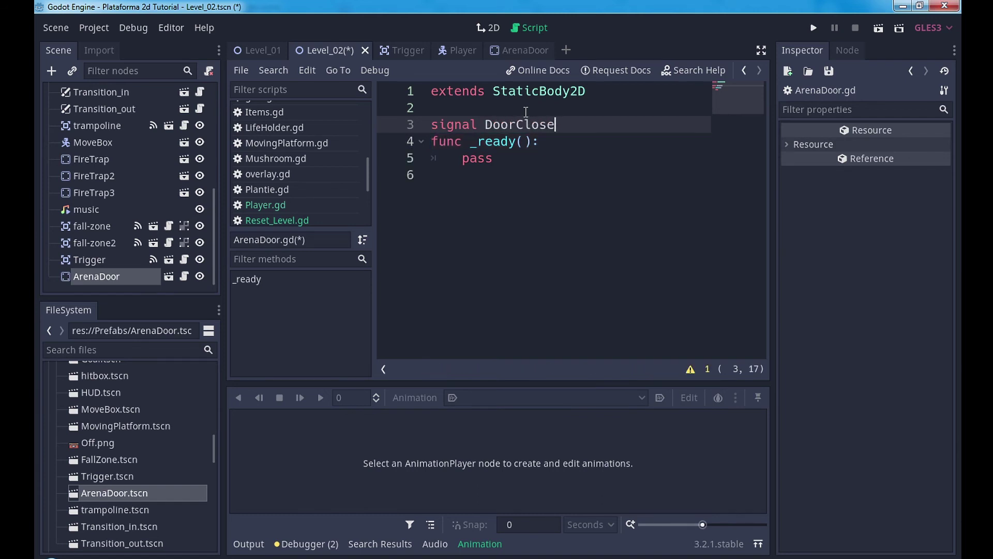
text(d)
key(Return)
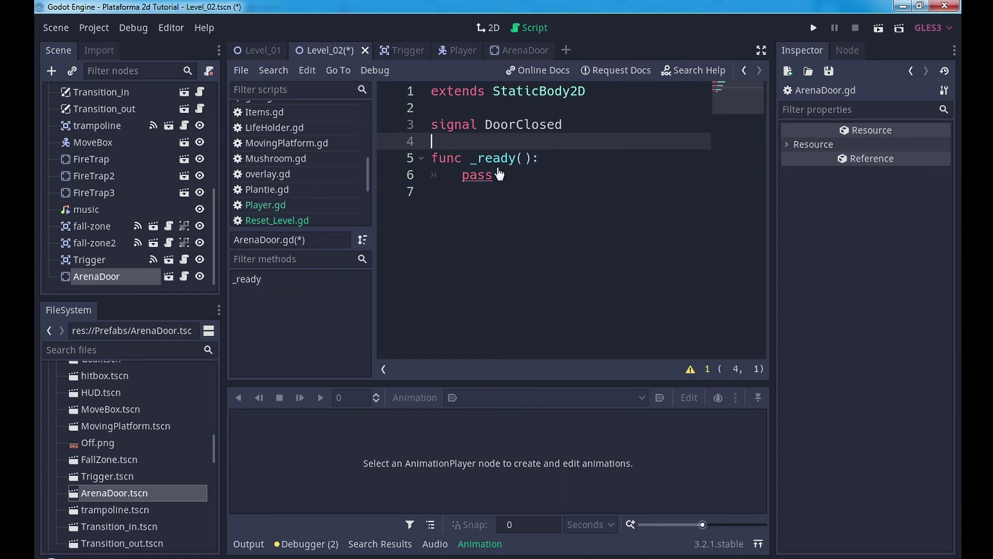
key(ctrl+s)
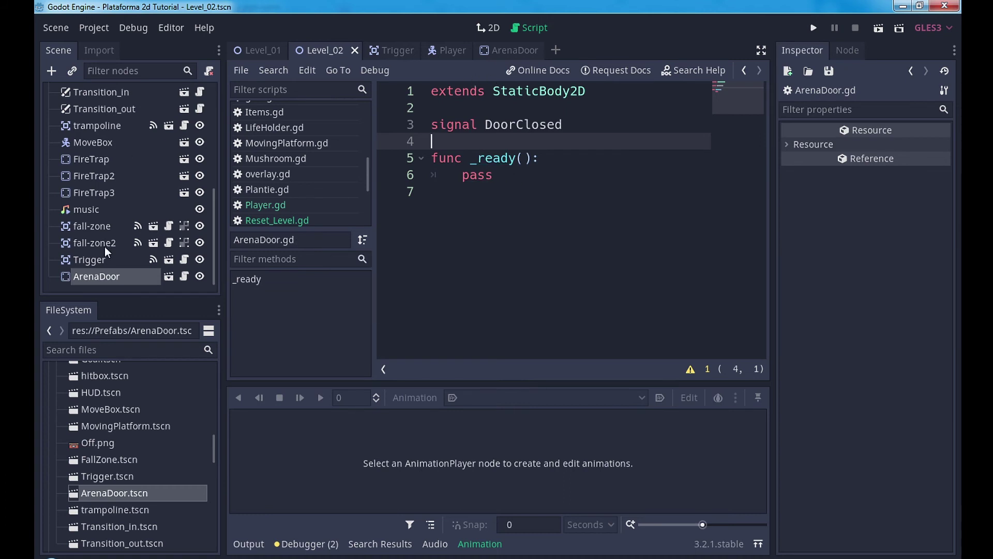
Step: Connect Trigger's PlayerEntered signal to the ArenaDoor node, generating an _on_Trigger_PlayerEntered stub
click(101, 261)
click(854, 49)
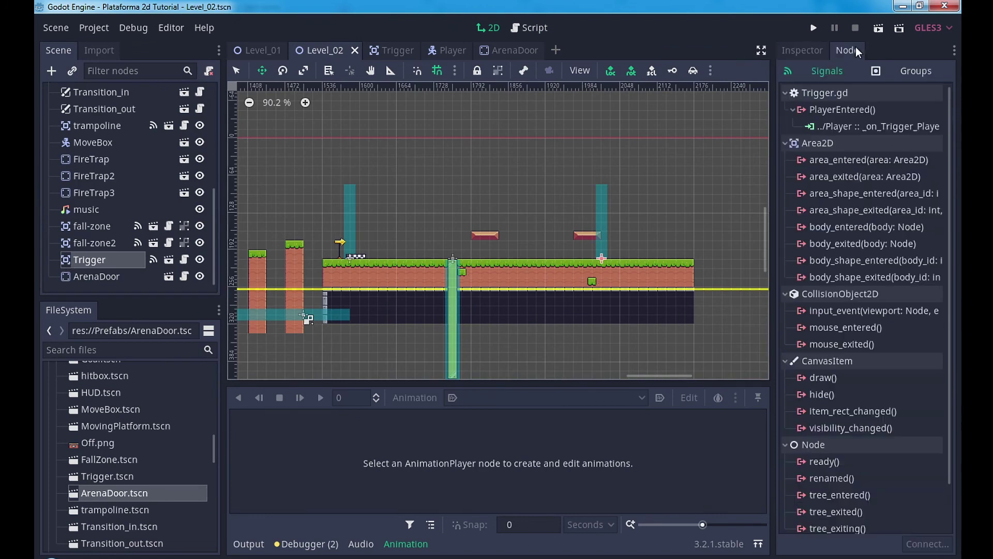
click(828, 129)
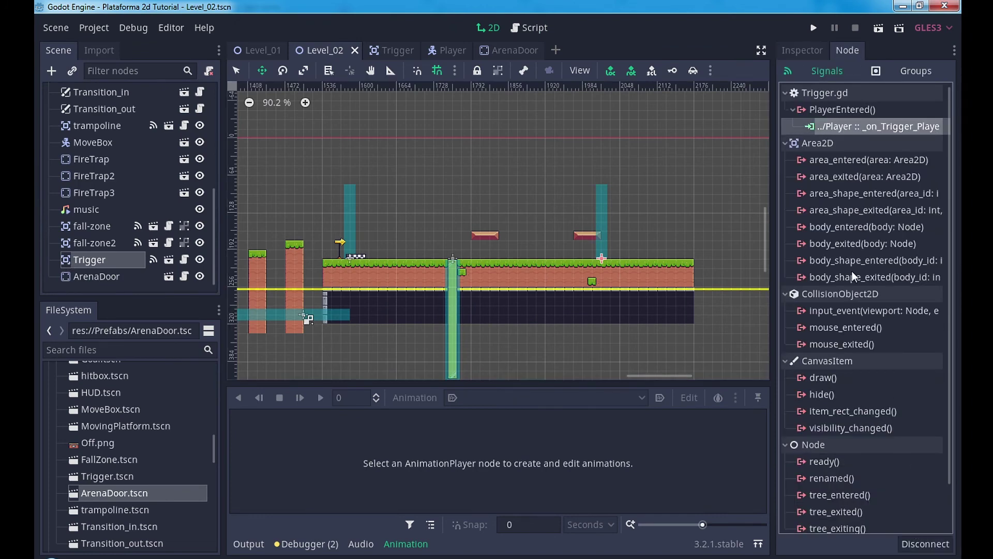
click(846, 109)
click(927, 543)
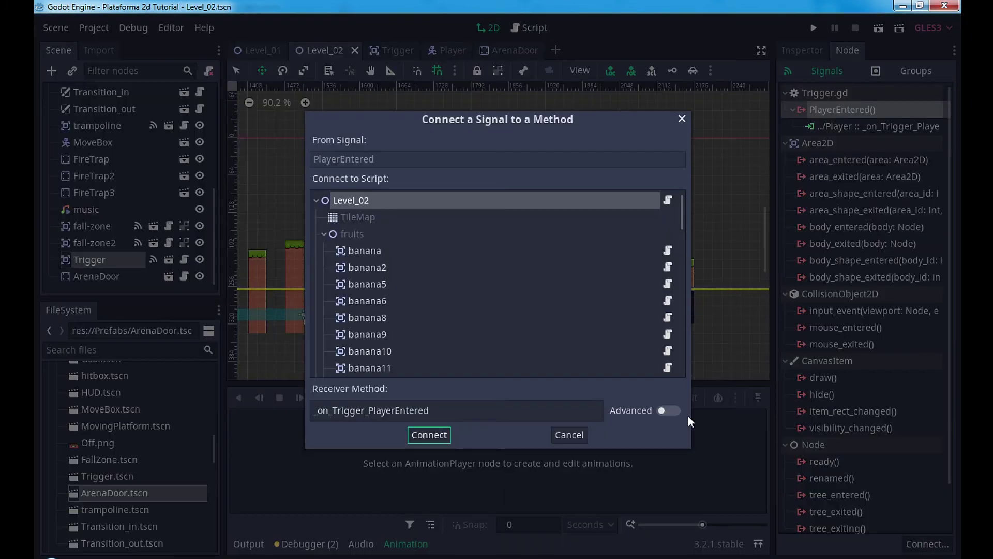
scroll(409, 290, down, 5)
scroll(398, 325, down, 5)
scroll(396, 346, down, 5)
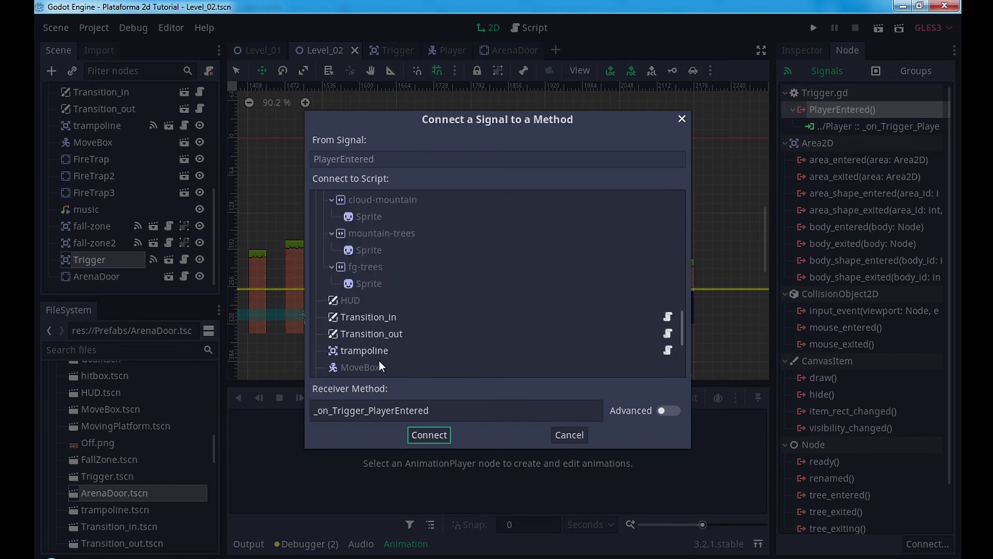
scroll(379, 361, down, 3)
double_click(364, 361)
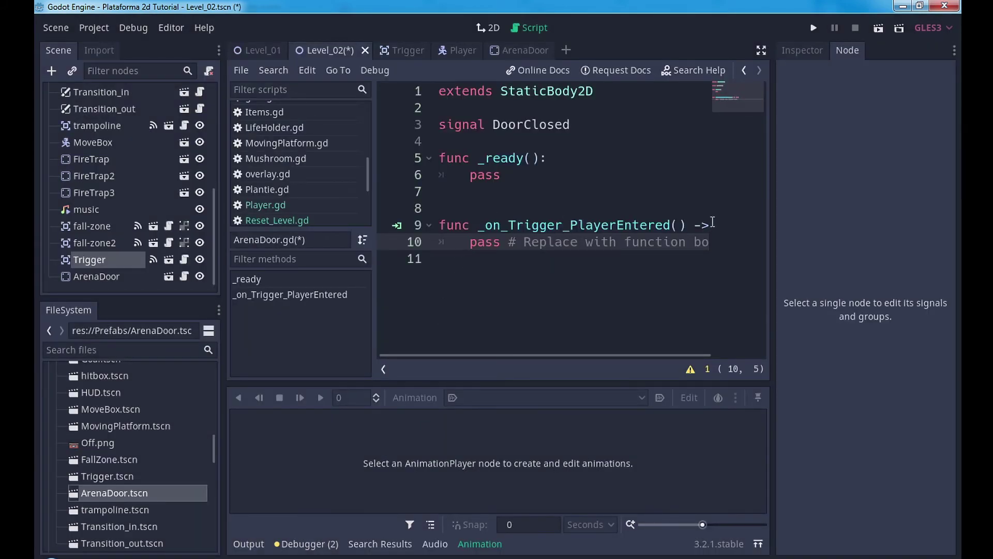
Step: Replace pass in _on_Trigger_PlayerEntered with $anim.play("active") and save the script
click(761, 50)
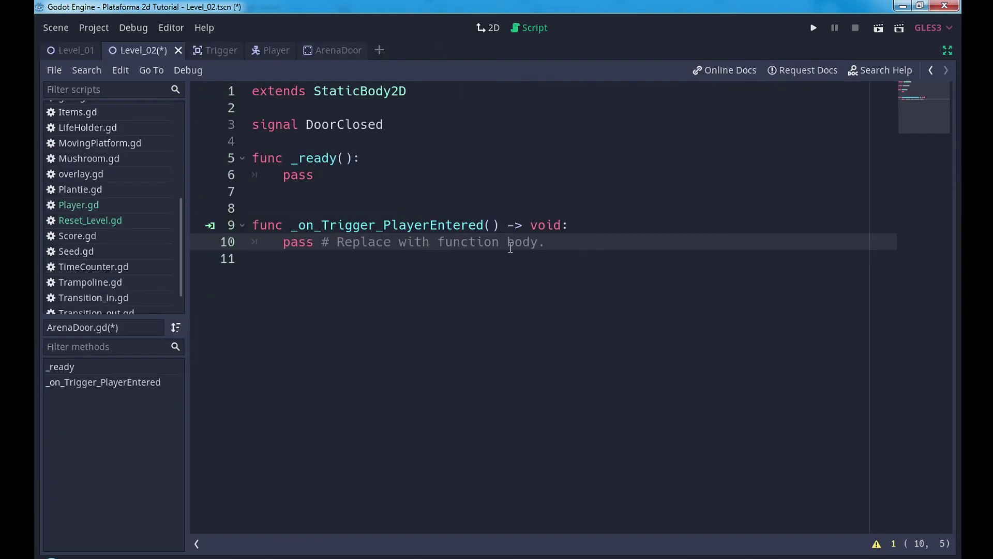
drag(548, 242, 283, 243)
text($anim.pla)
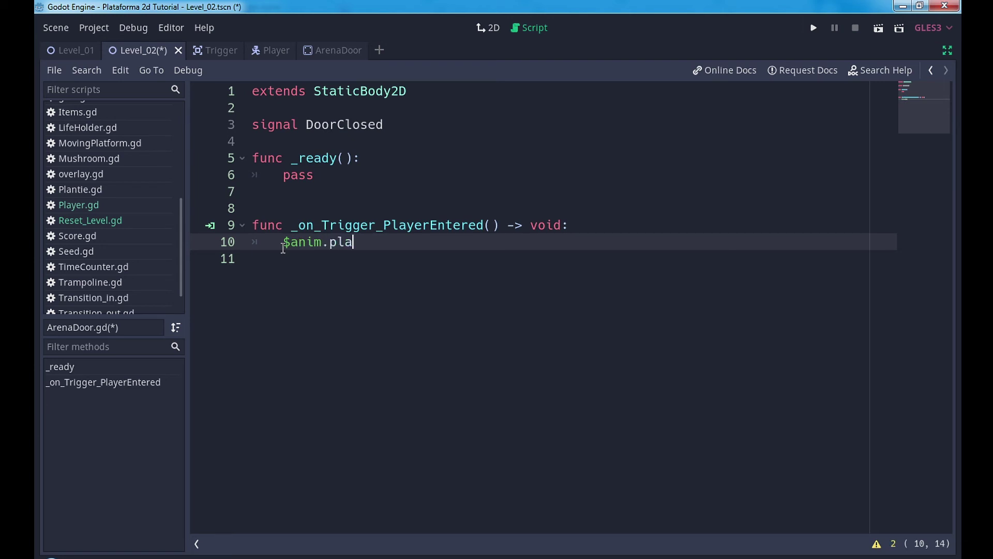
text(y)
key(Escape)
text((")
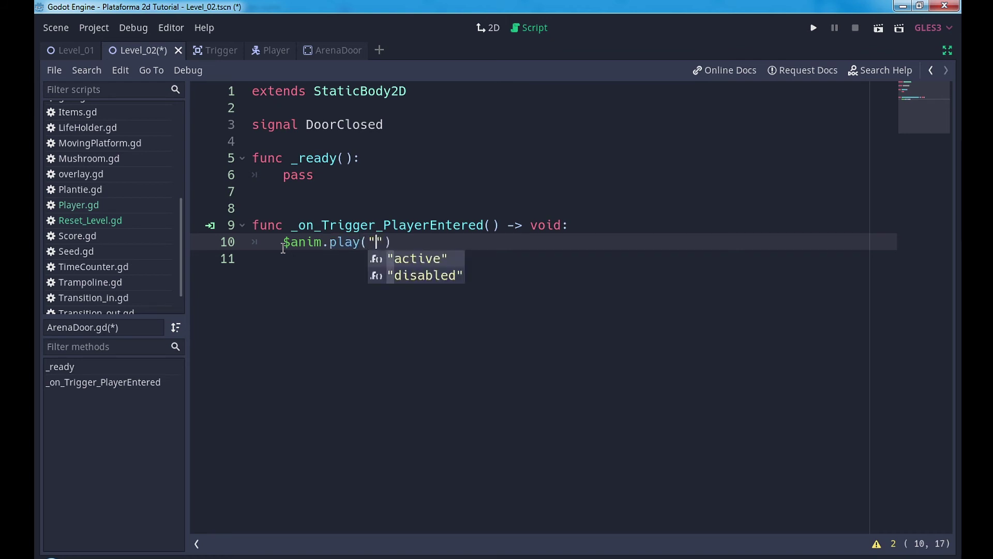
key(Return)
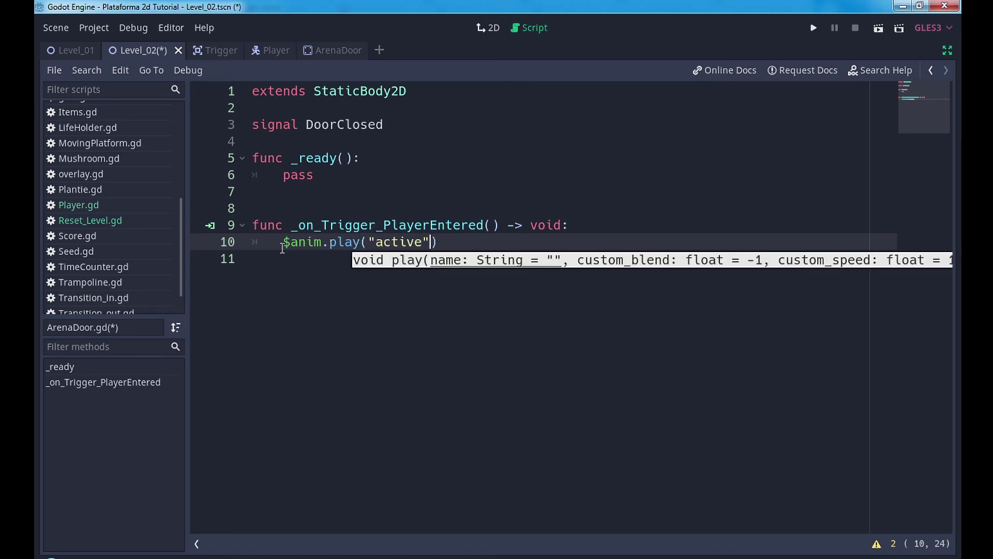
key(ctrl+s)
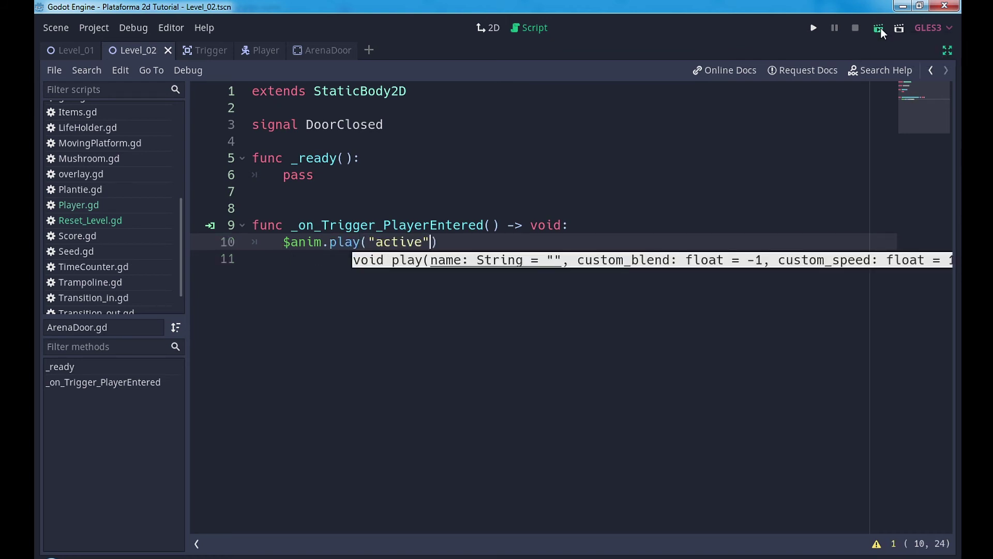
click(880, 28)
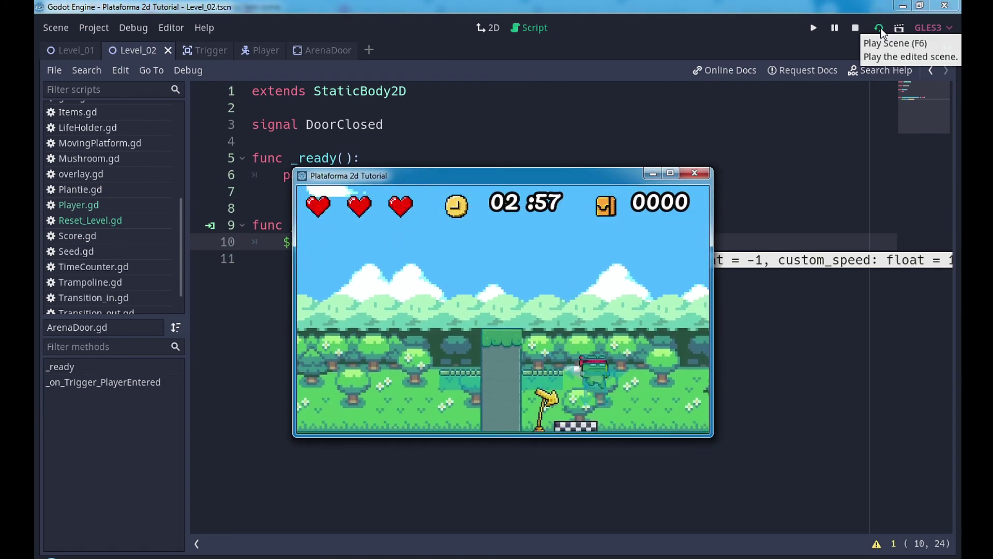
key(Right)
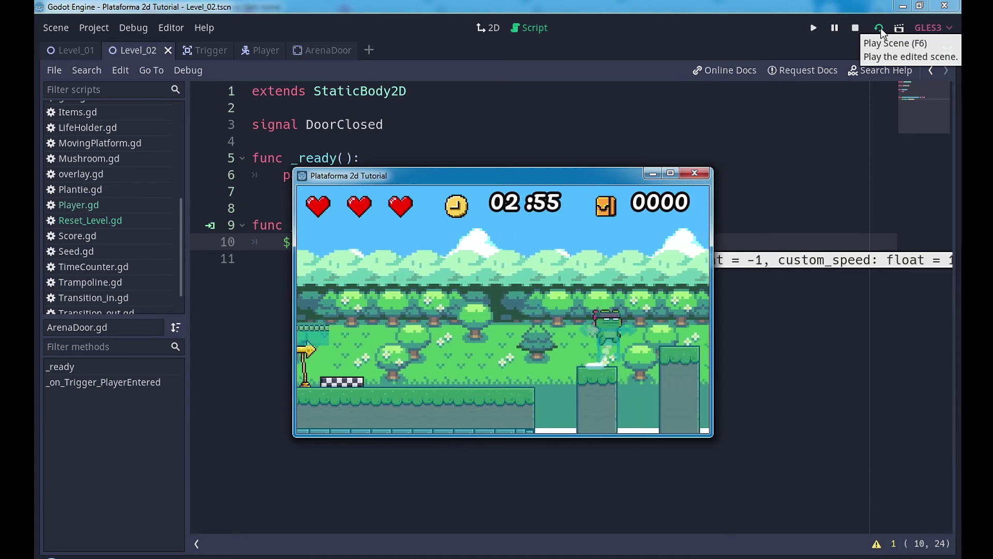
key(Right)
key(space)
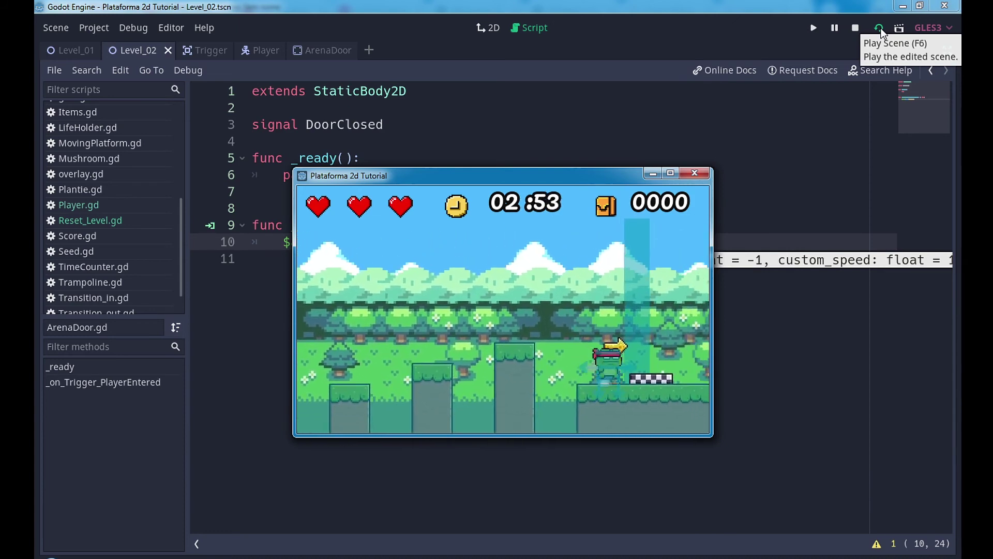
key(Right)
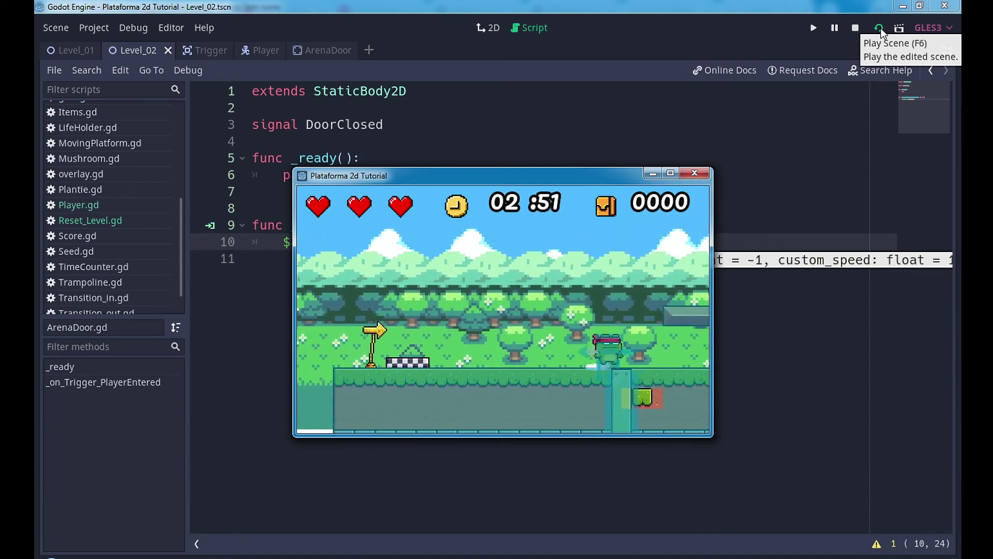
key(Right)
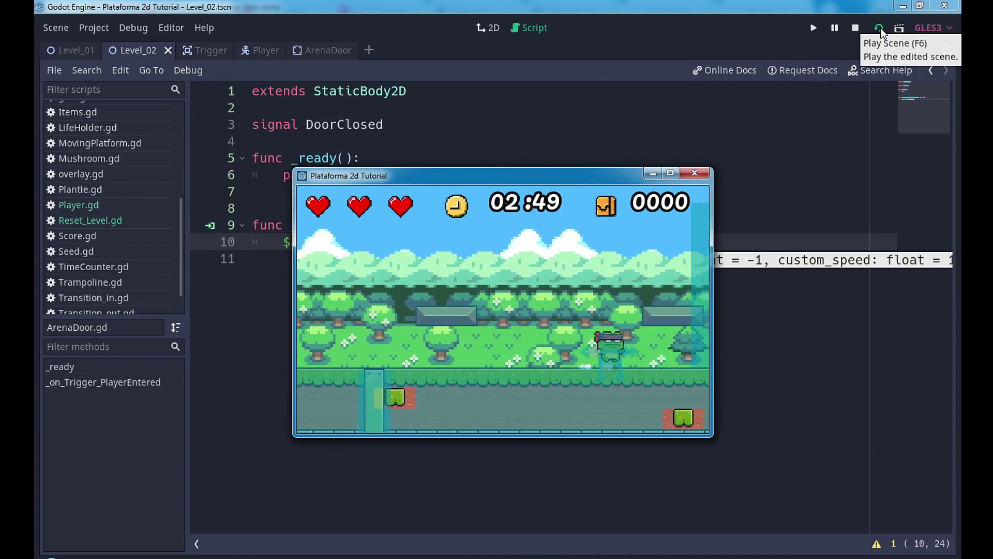
key(Right)
key(Left)
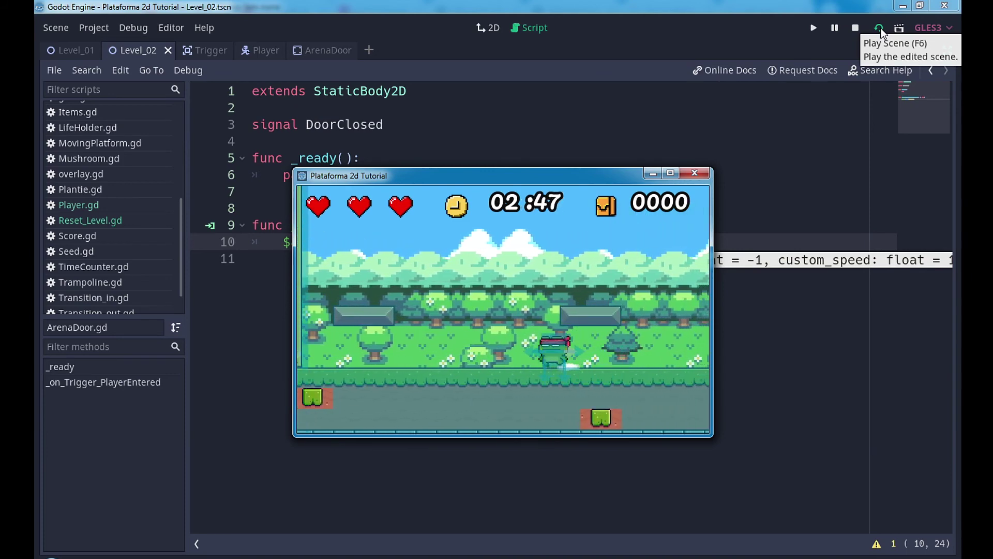
key(Left)
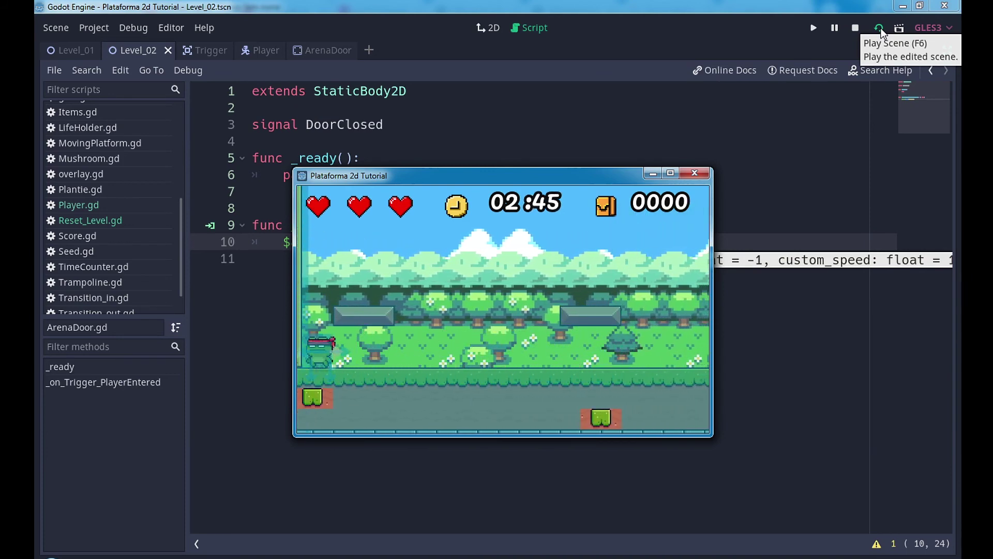
key(Up)
key(Up)
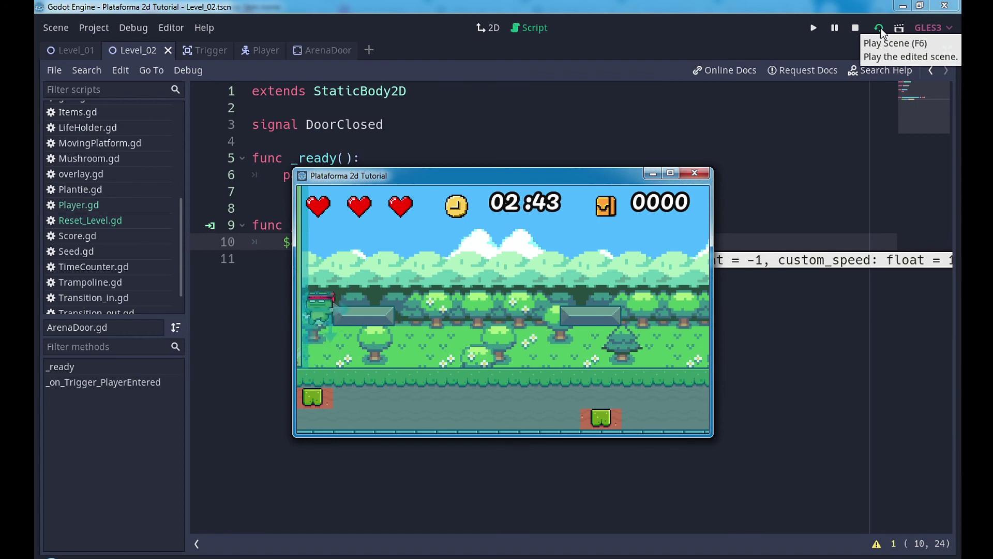
key(Right)
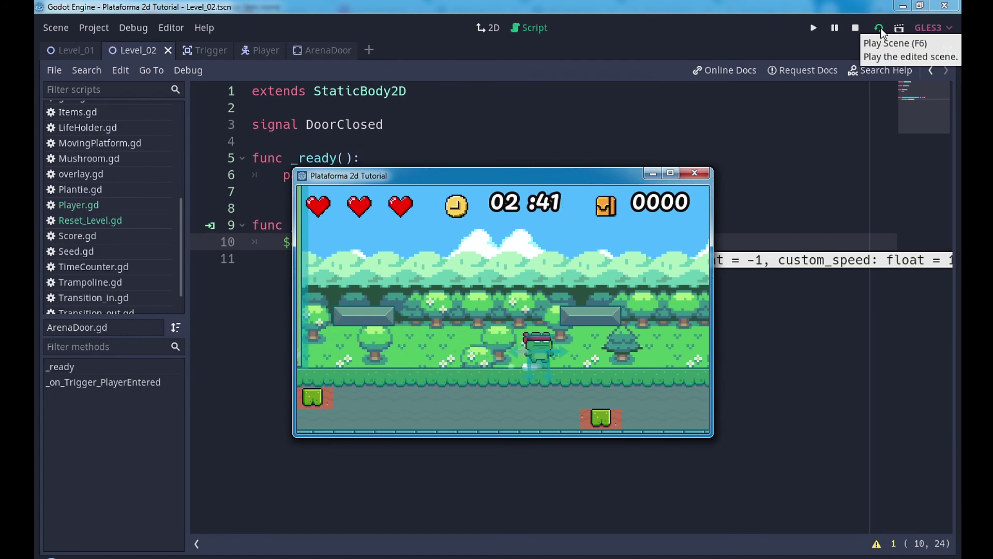
key(Right)
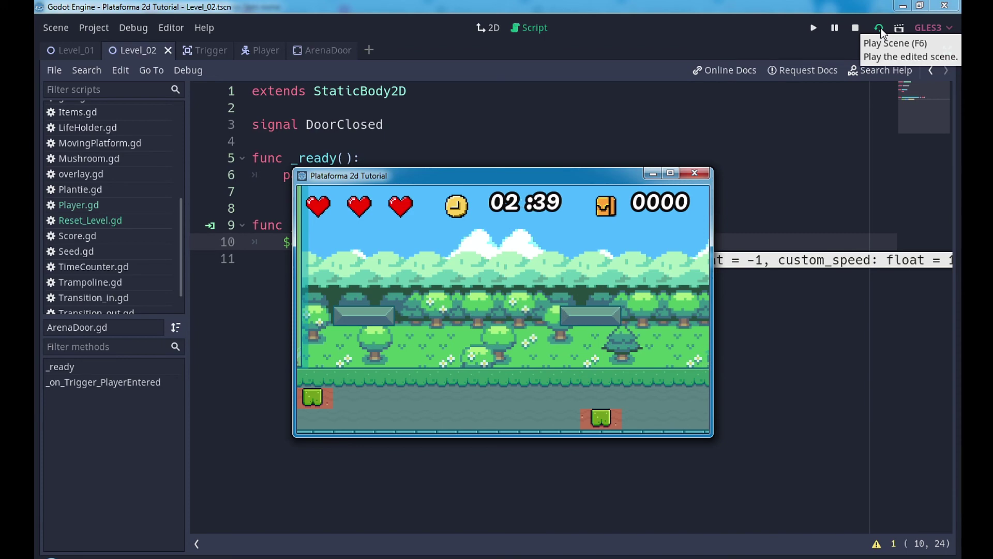
click(694, 173)
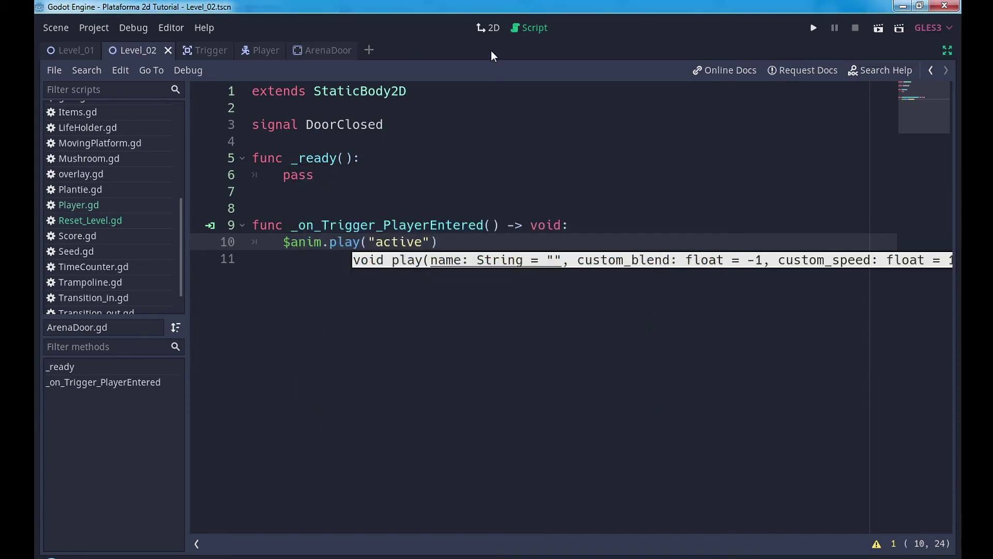
Step: Duplicate ArenaDoor as ArenaDoor2, move it to the platform's far right end, and replay the scene
click(497, 30)
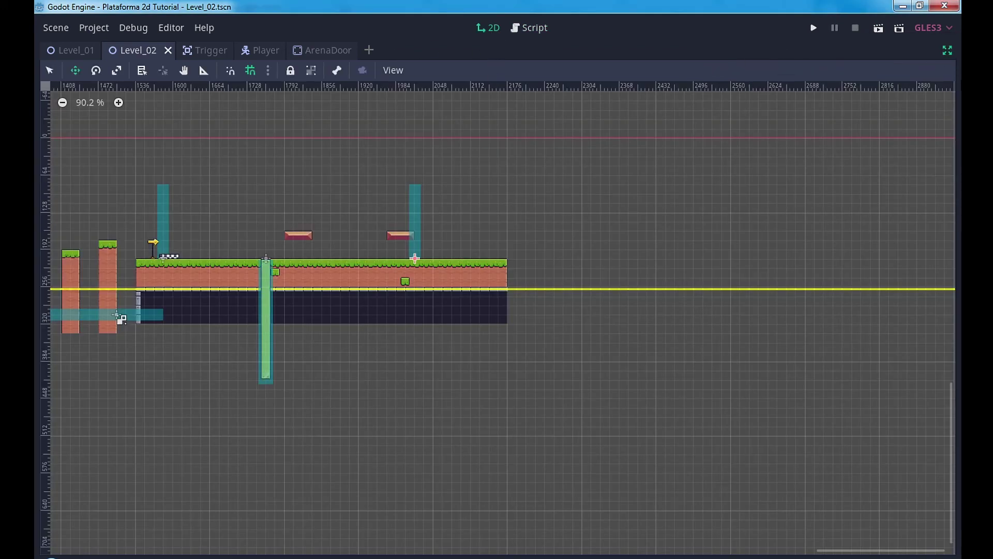
click(948, 52)
click(113, 278)
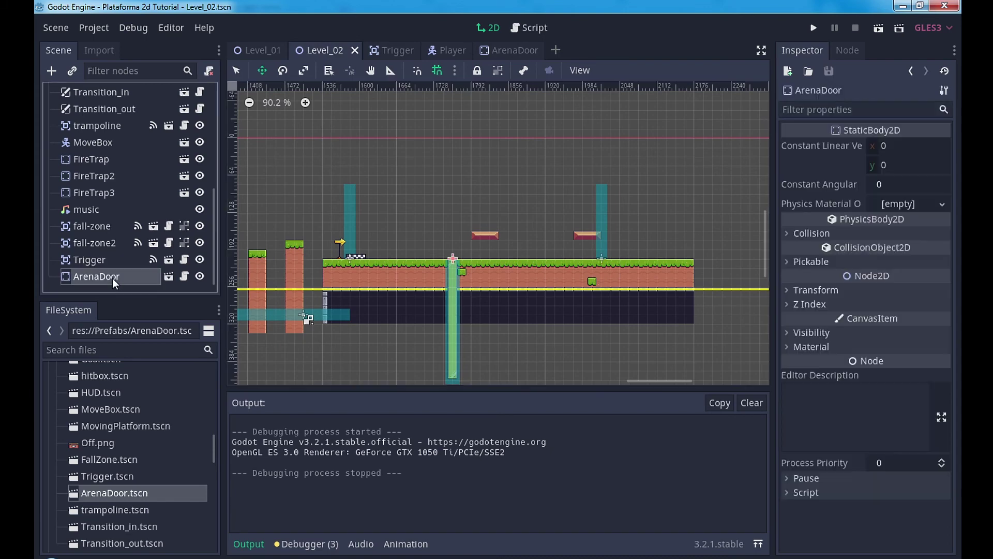
key(ctrl+d)
drag(444, 293, 619, 305)
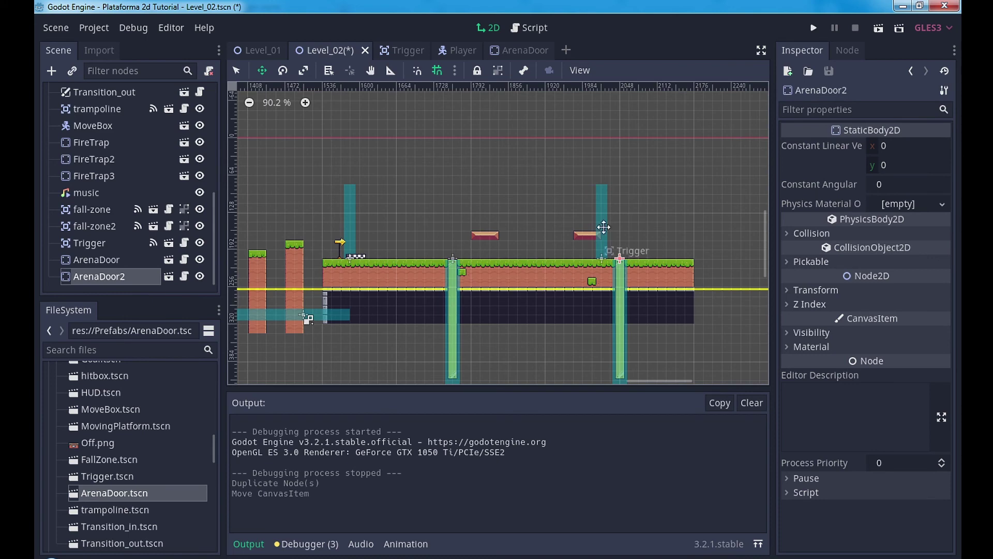
click(877, 29)
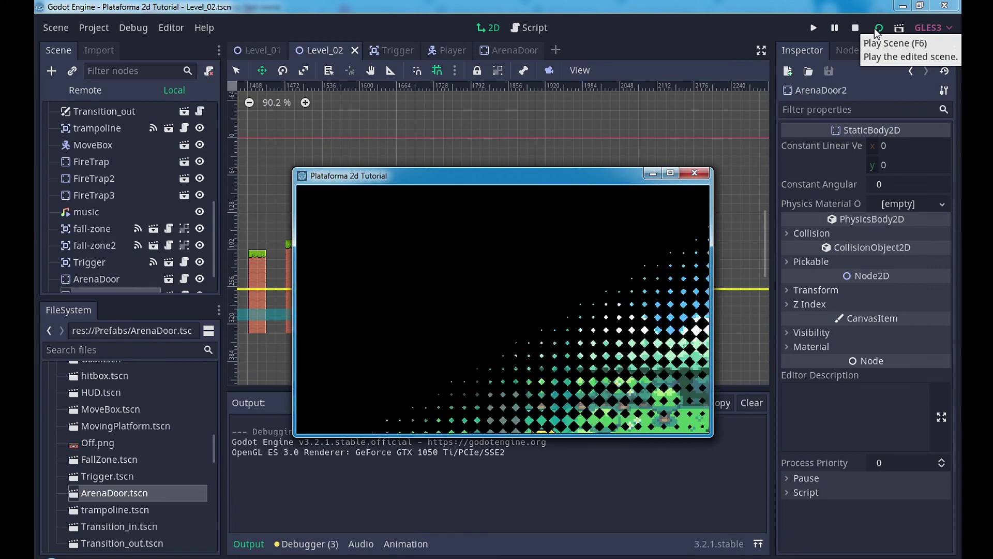
Step: Run and jump the player right into the arena, then close the game window
key(Right)
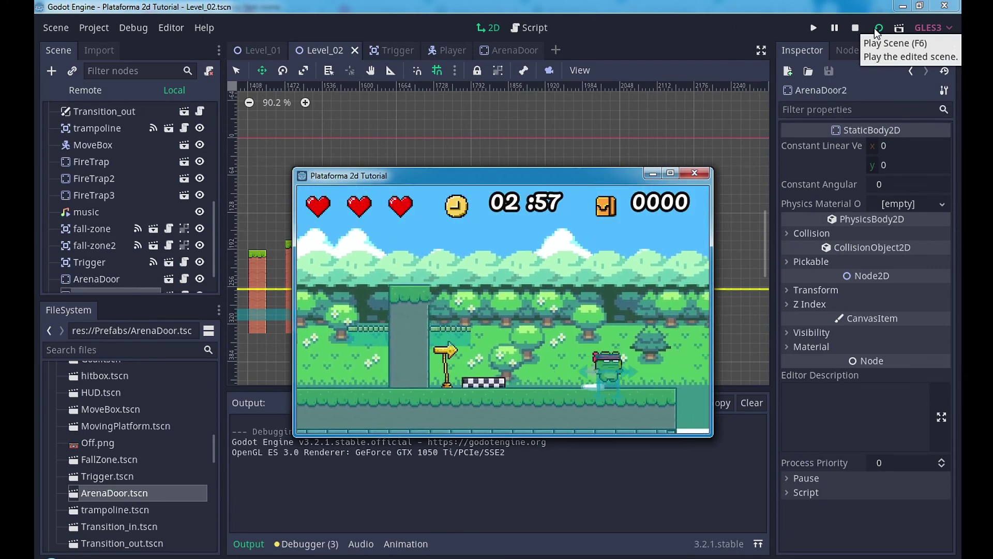
key(Right)
key(space)
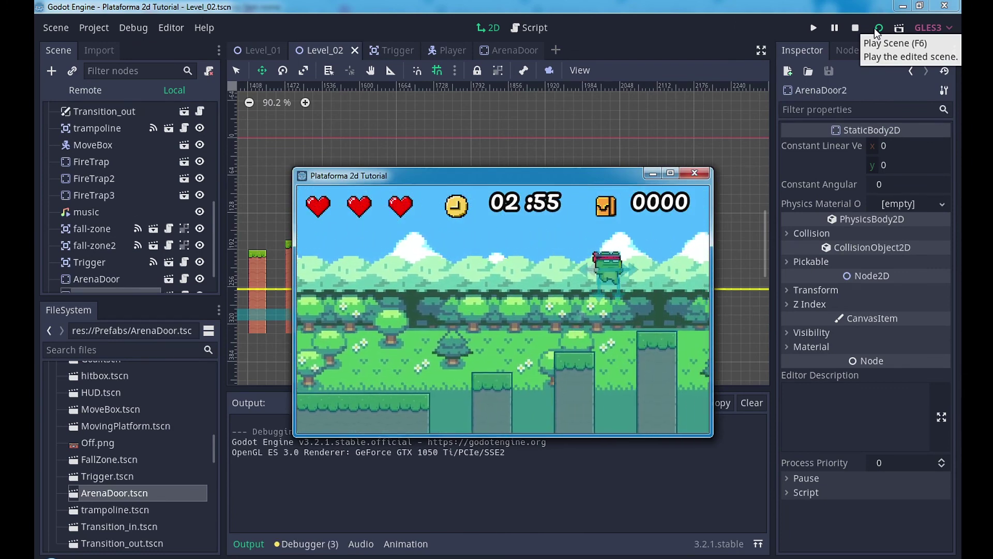
key(Right)
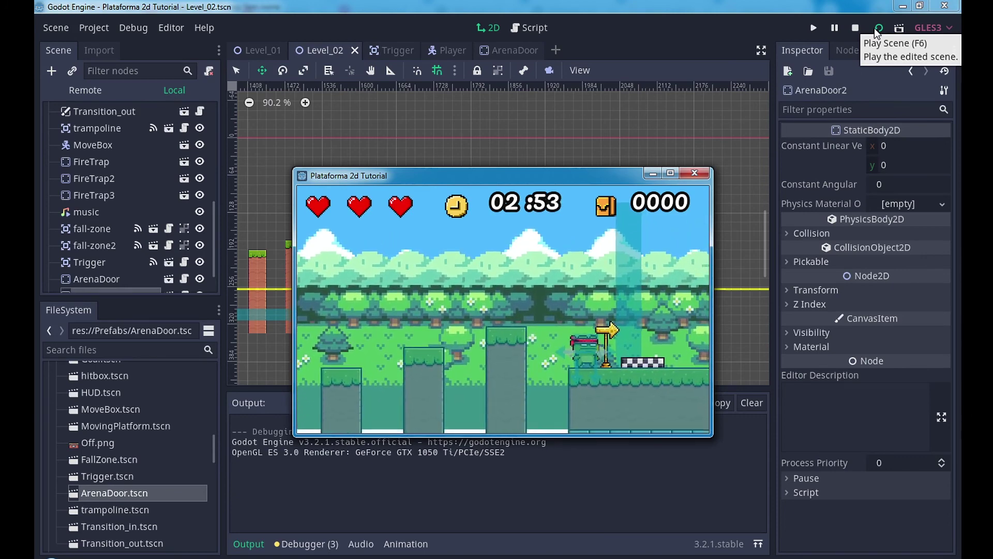
key(Right)
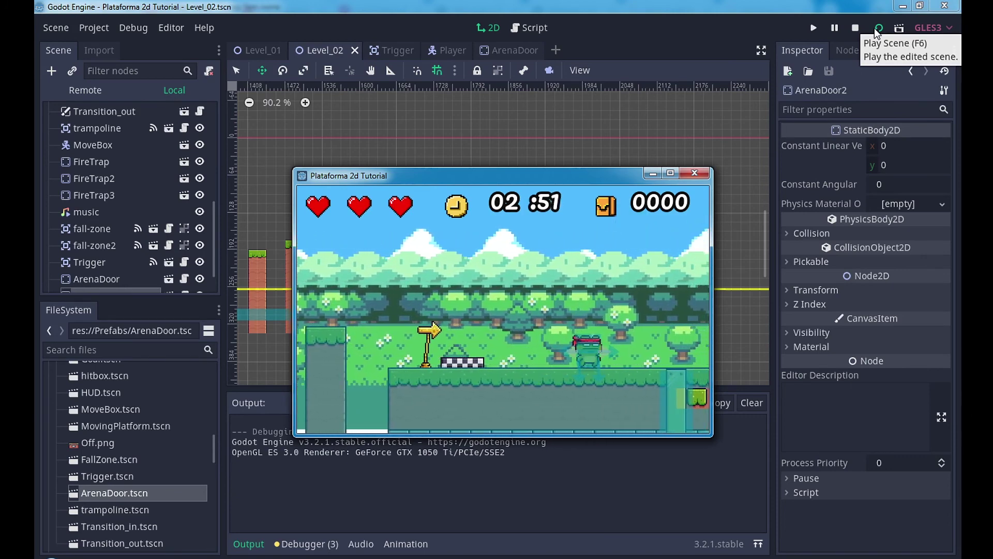
key(Right)
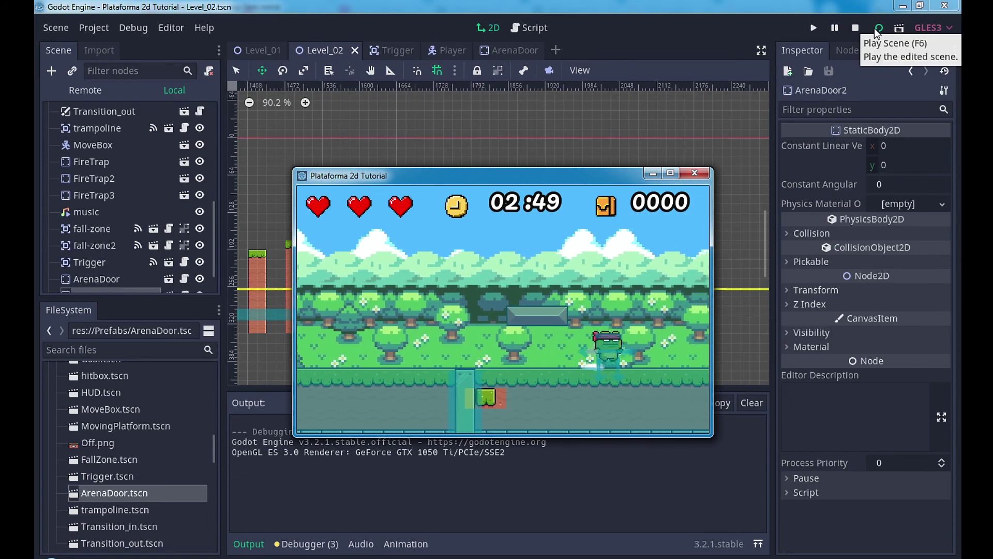
key(Right)
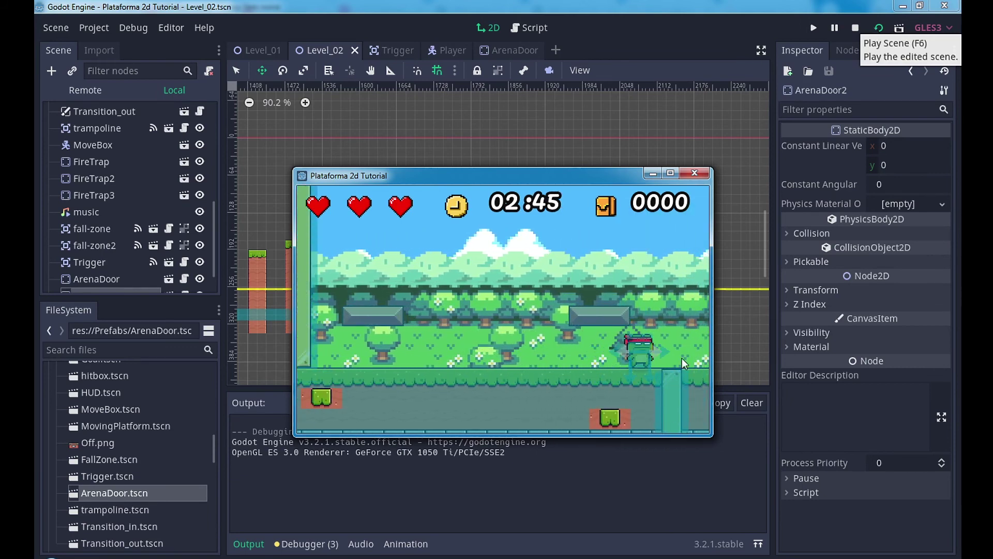
click(694, 173)
click(134, 262)
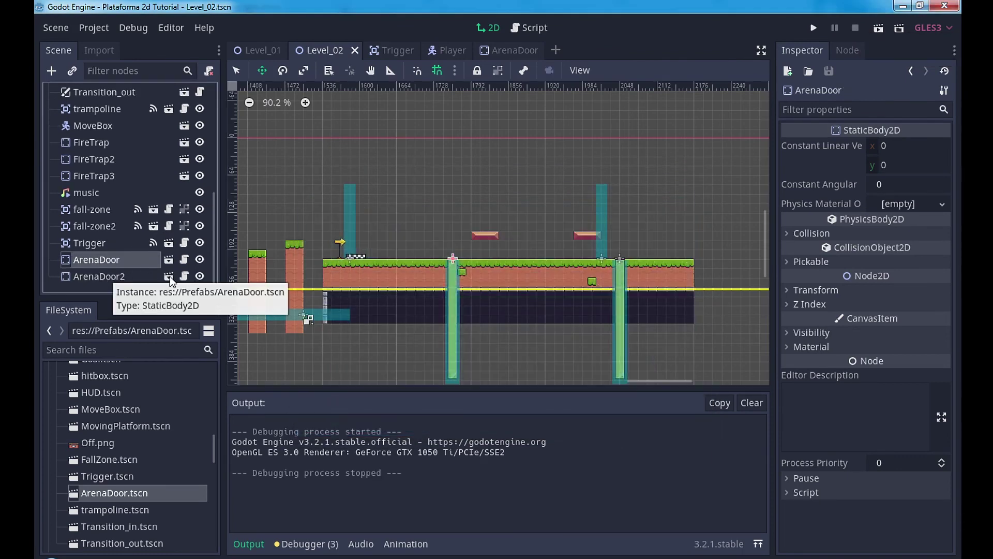
Step: Connect Trigger's PlayerEntered signal to ArenaDoor2's _on_Trigger_PlayerEntered method and save Level_02
click(116, 275)
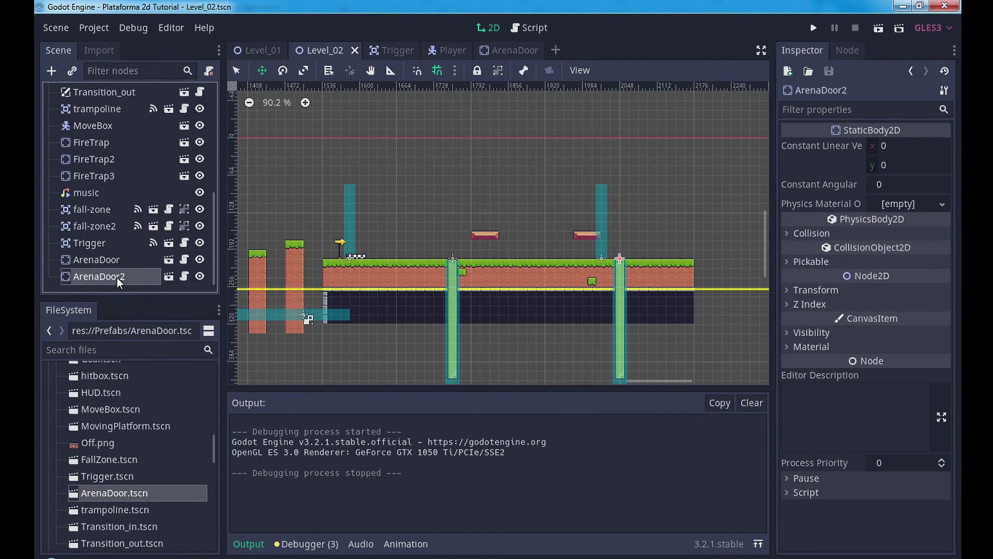
click(847, 49)
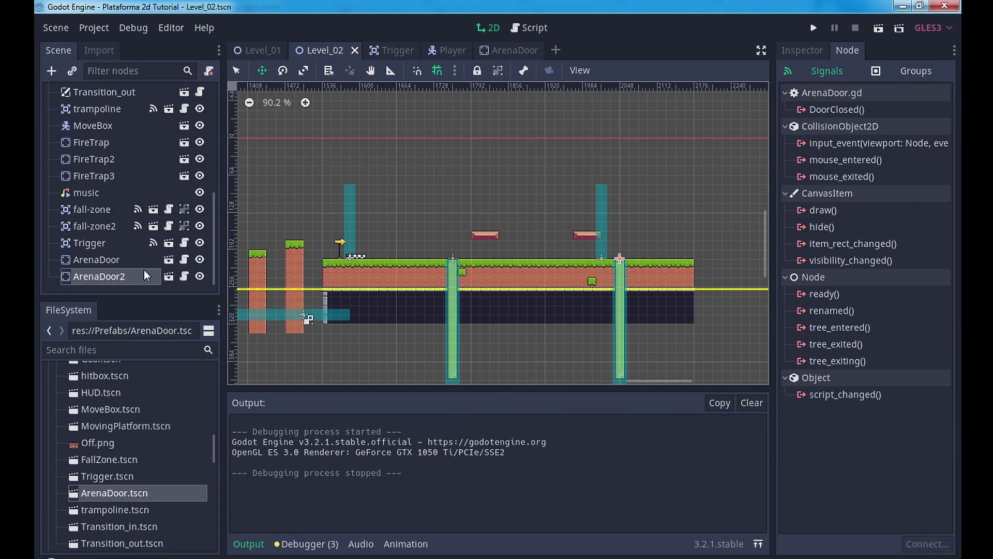
click(106, 244)
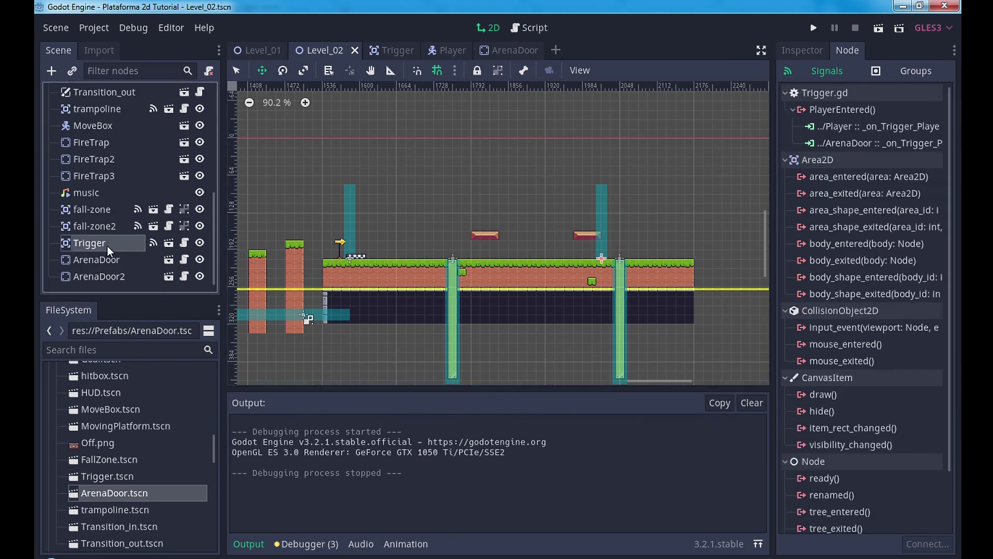
click(856, 109)
click(928, 544)
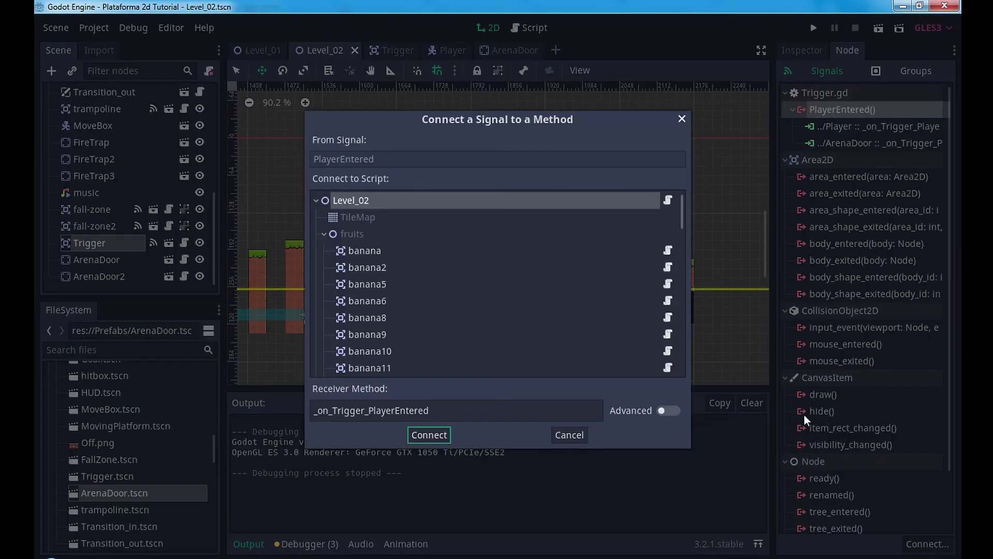
scroll(567, 326, down, 5)
drag(682, 237, 686, 380)
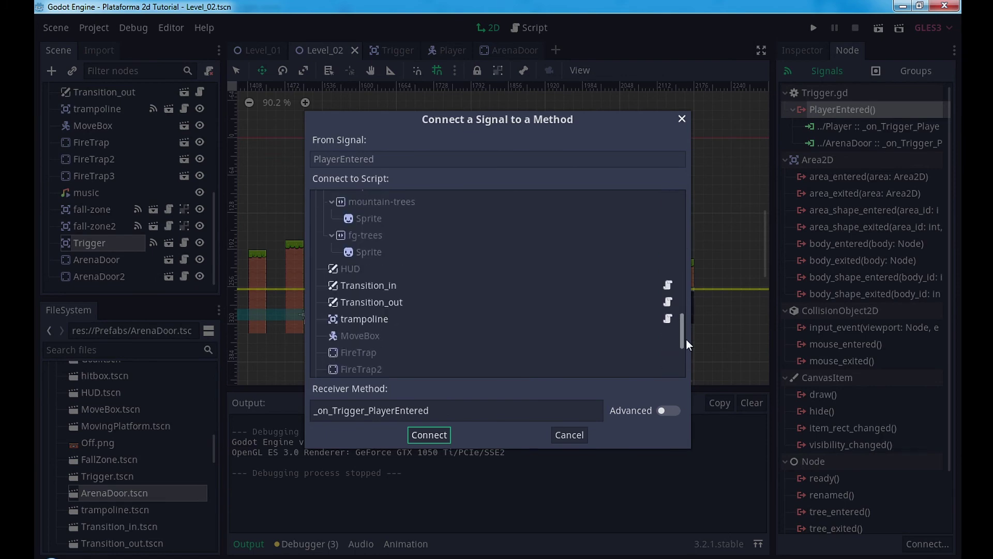
double_click(387, 360)
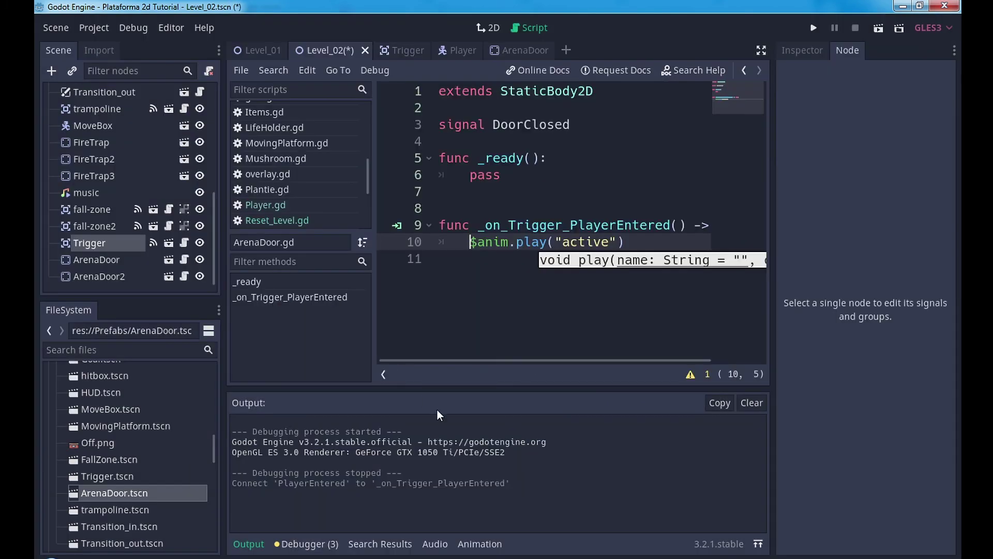
key(ctrl+s)
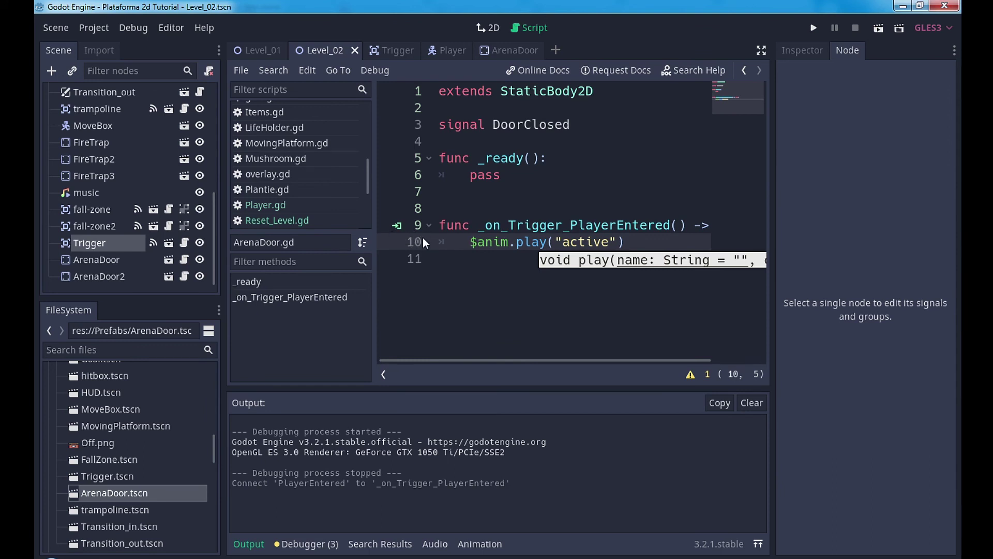
Step: Turn off Debug > Visible Collision Shapes and restart the Level_02 play-test
click(874, 29)
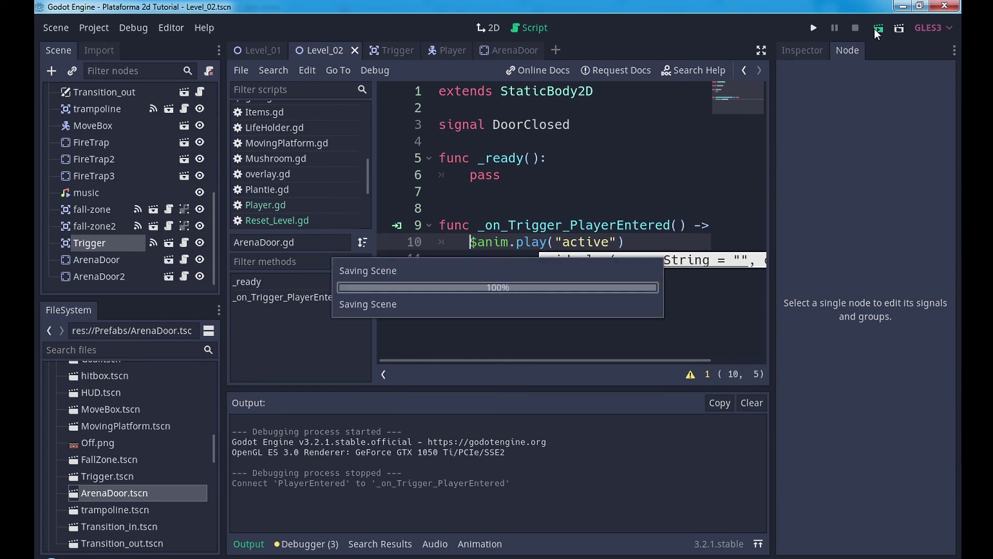
click(695, 172)
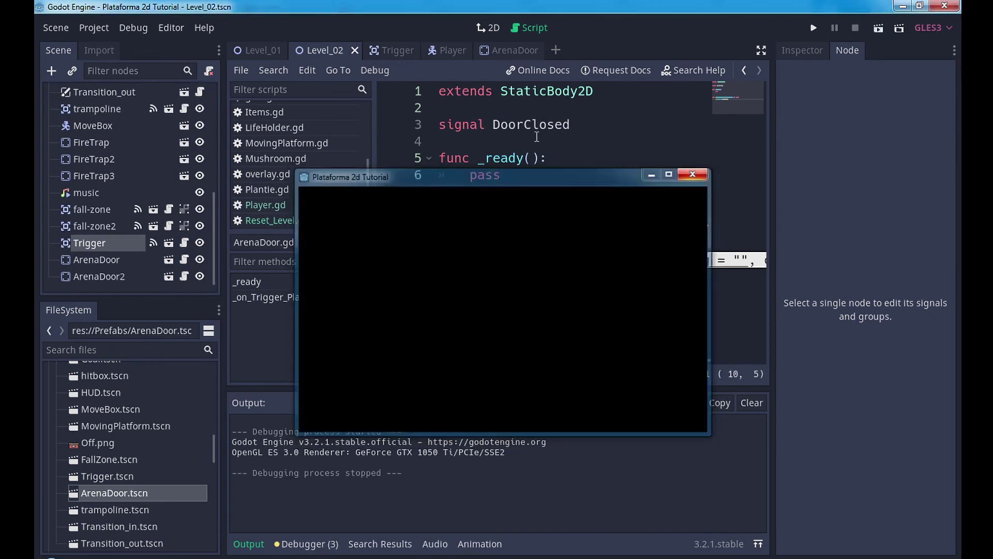
click(133, 27)
click(130, 92)
click(130, 93)
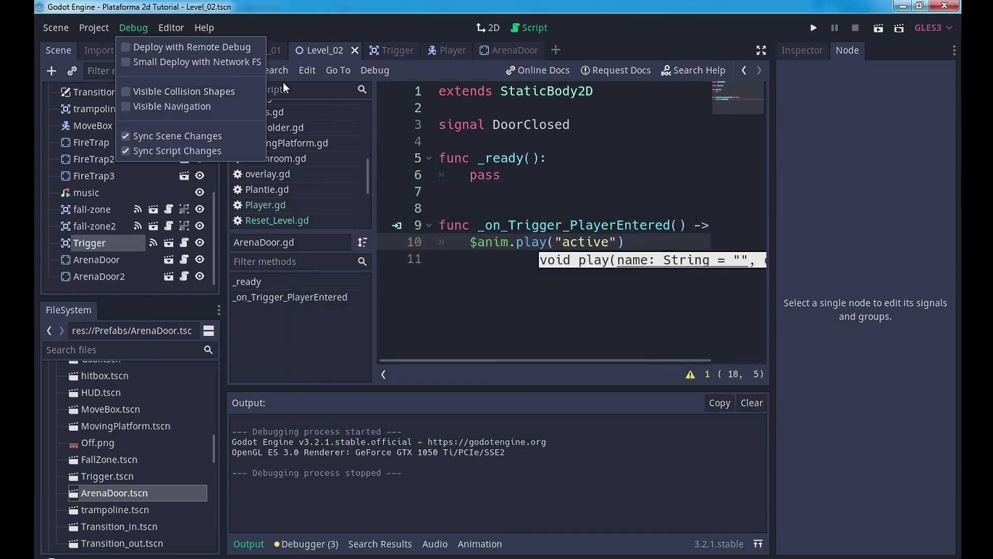
click(873, 28)
click(876, 29)
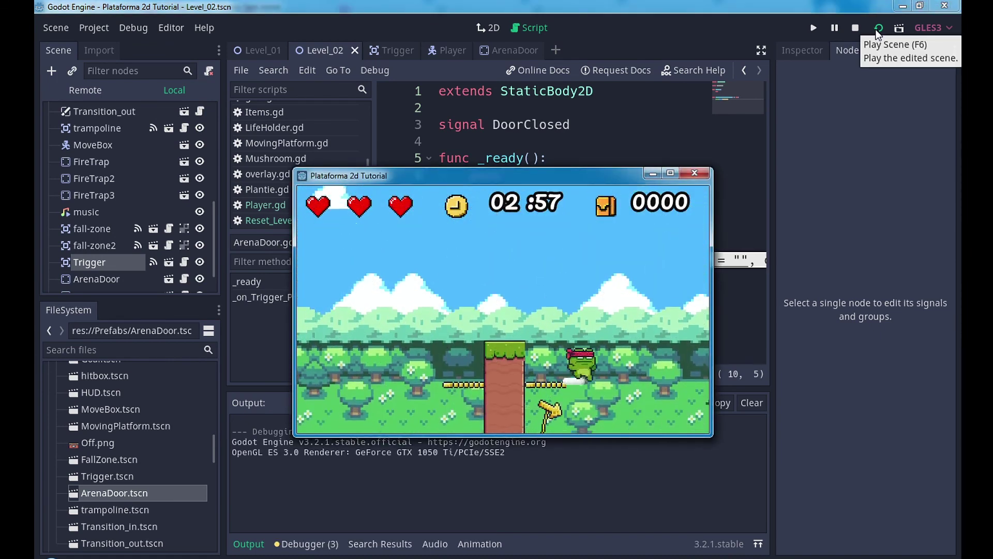
Step: Run the frog right into the arena and jump around inside as both doors close
key(Right)
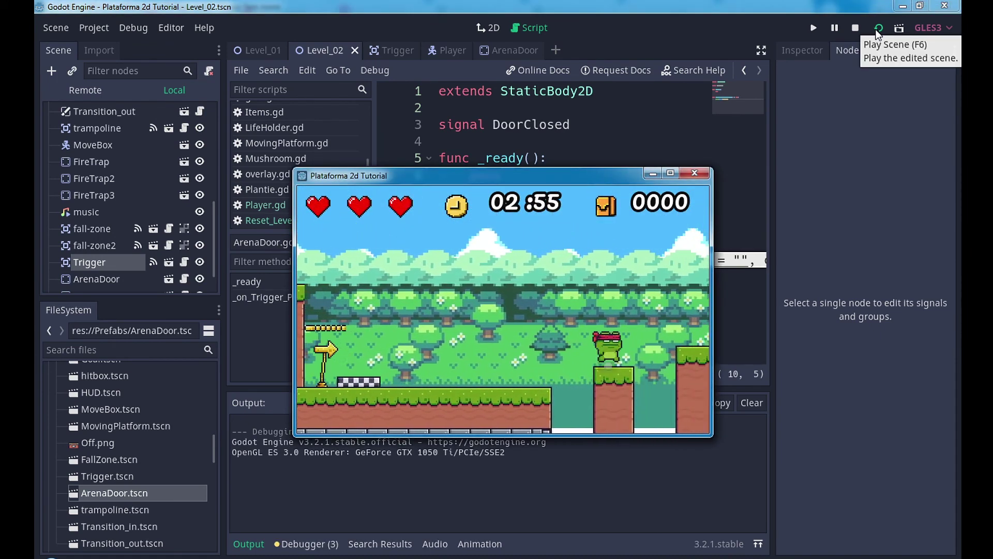
key(Right)
key(space)
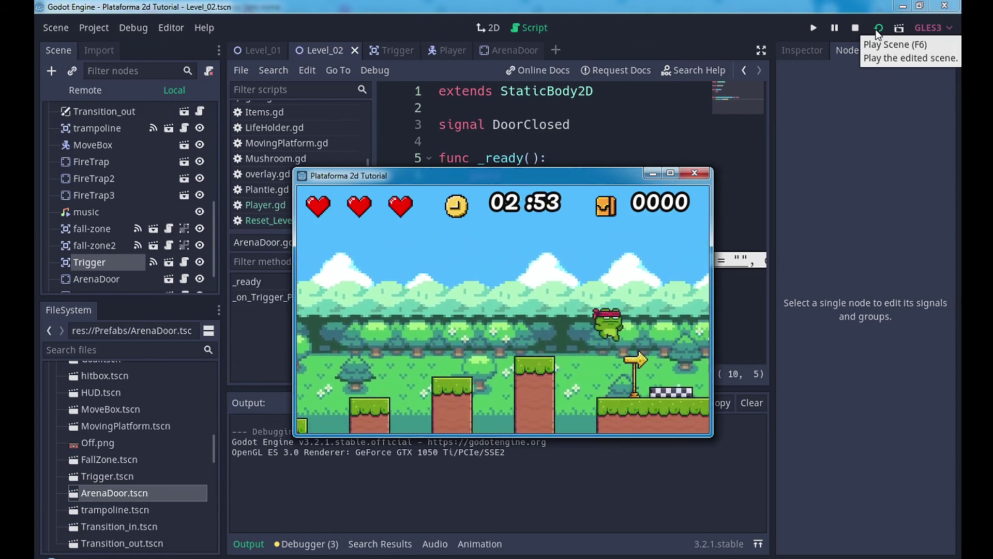
key(Right)
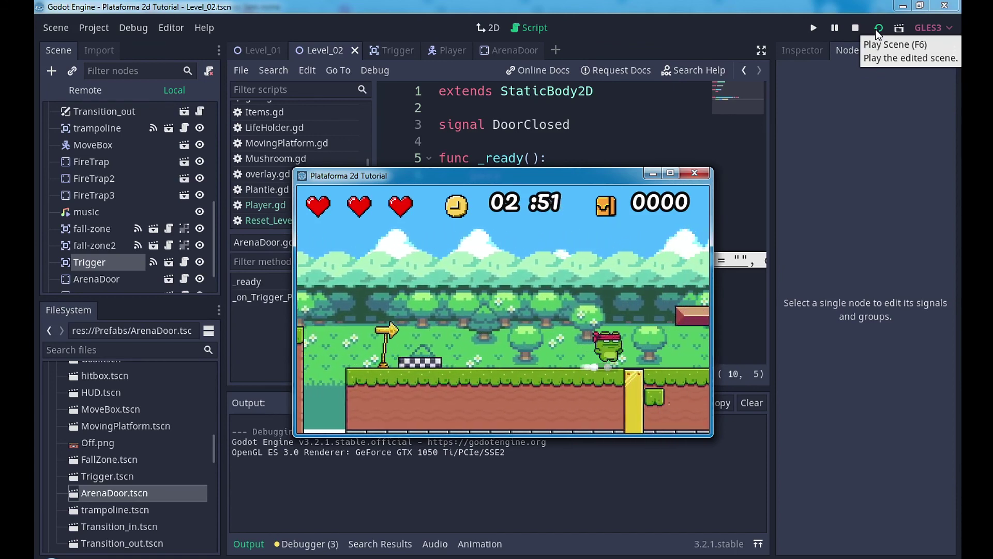
key(Right)
key(Right)
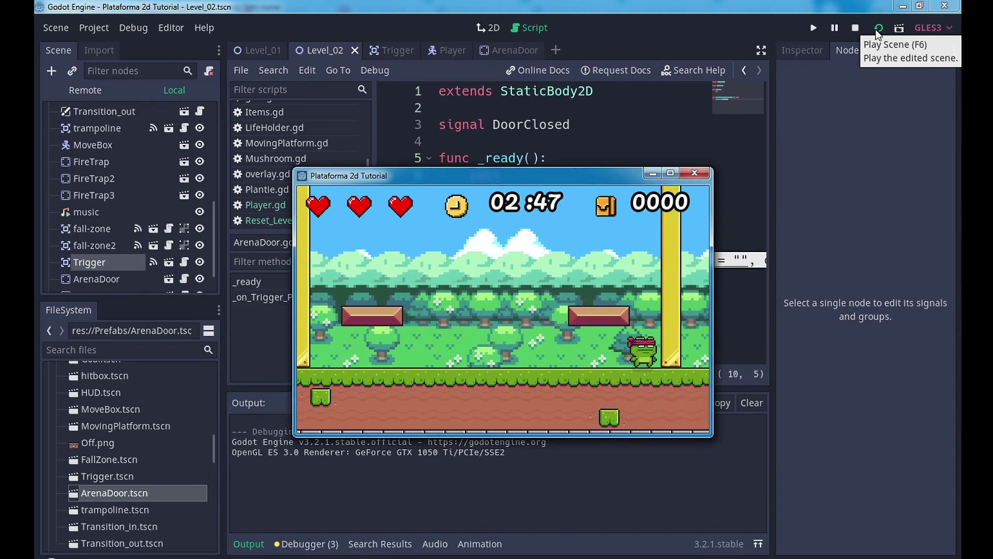
key(Left)
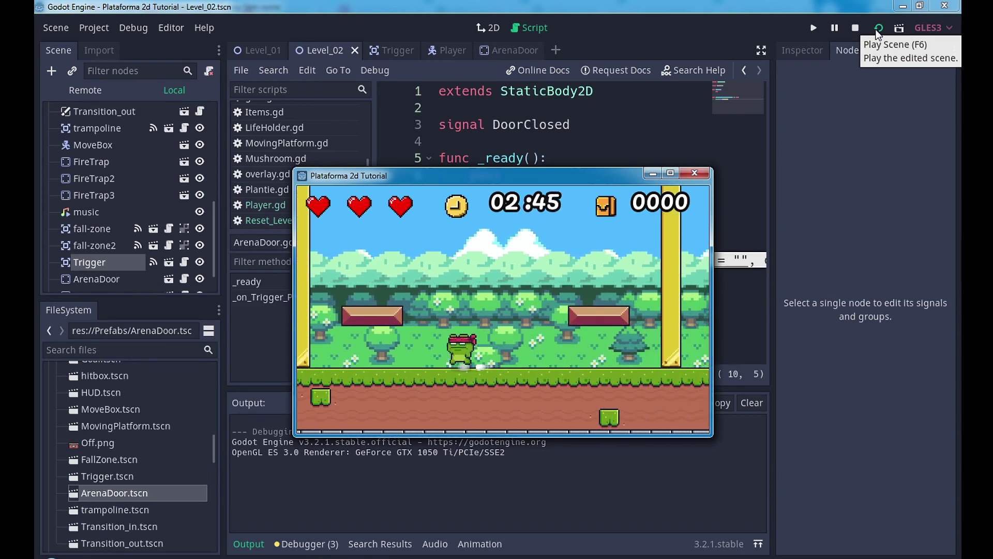
key(Left)
key(Right)
key(space)
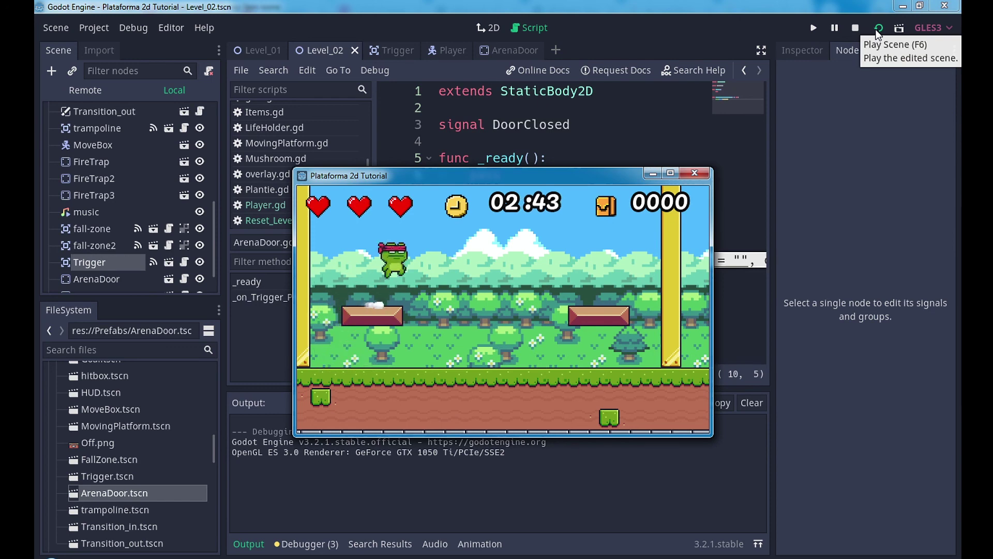
key(Right)
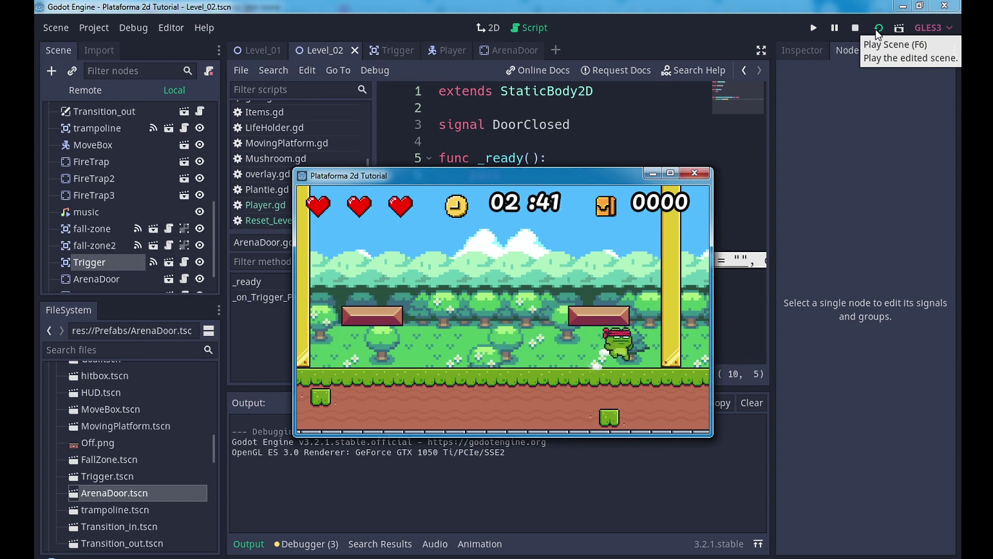
key(Left)
key(space)
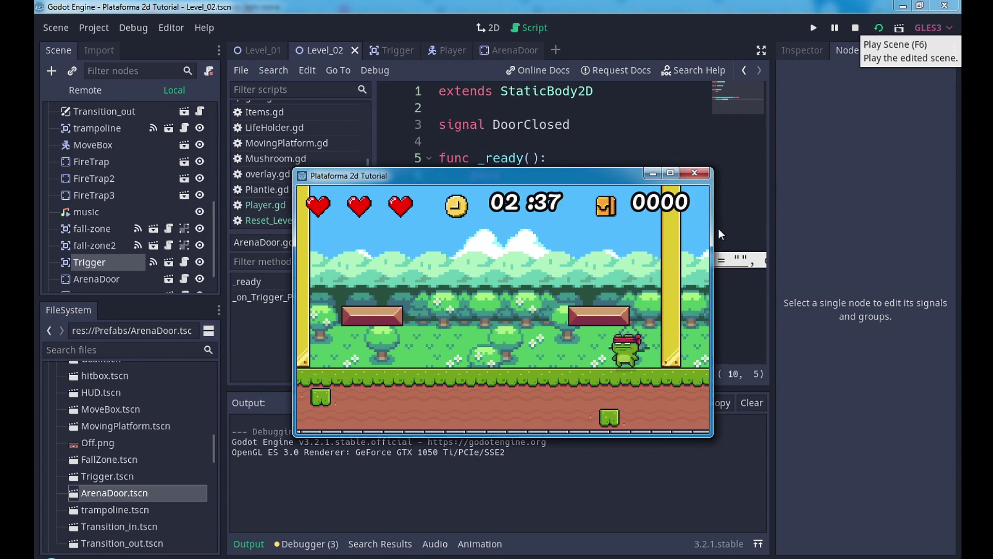
Step: Drag ArenaDoor and ArenaDoor2 to the top of the tree directly under Level_02, then play the scene
click(695, 174)
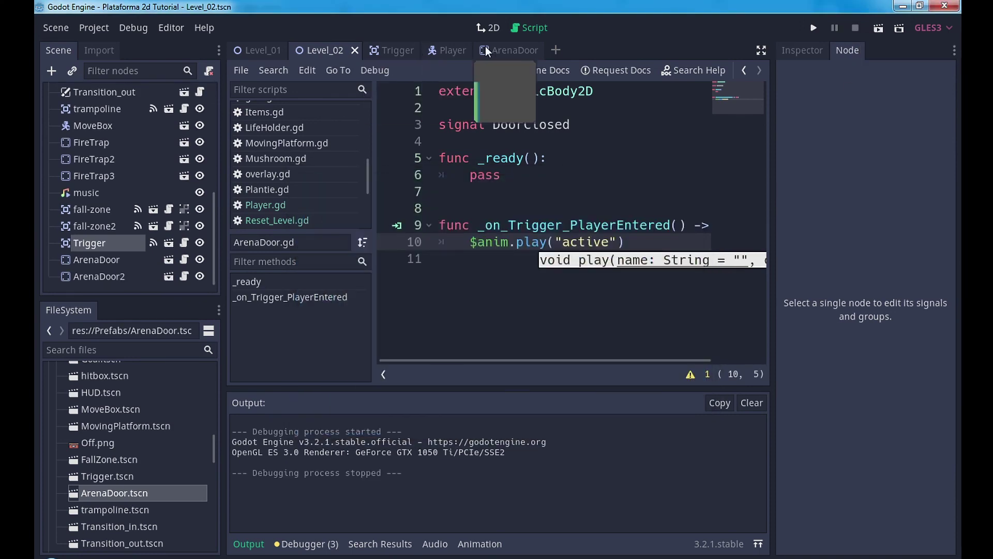
click(490, 28)
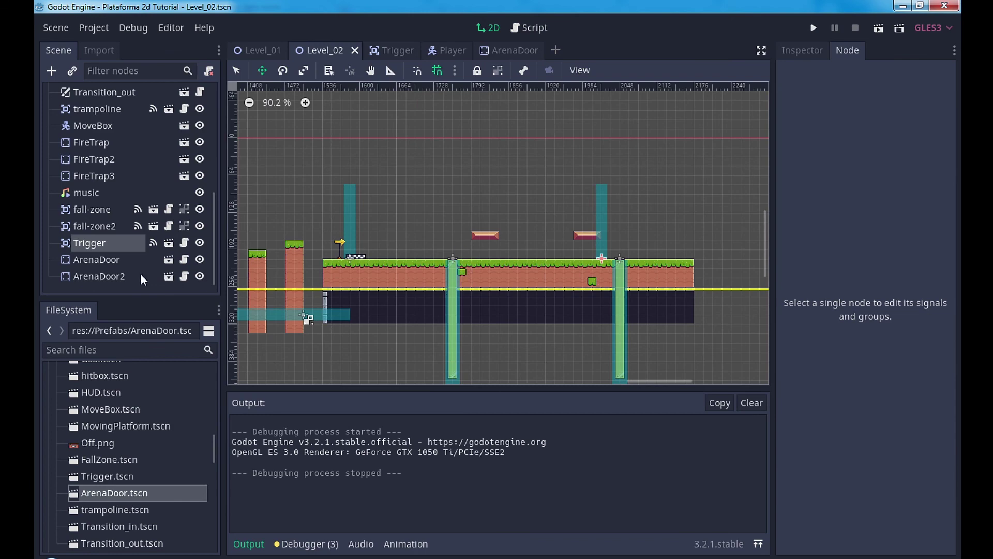
click(113, 277)
shift+click(103, 259)
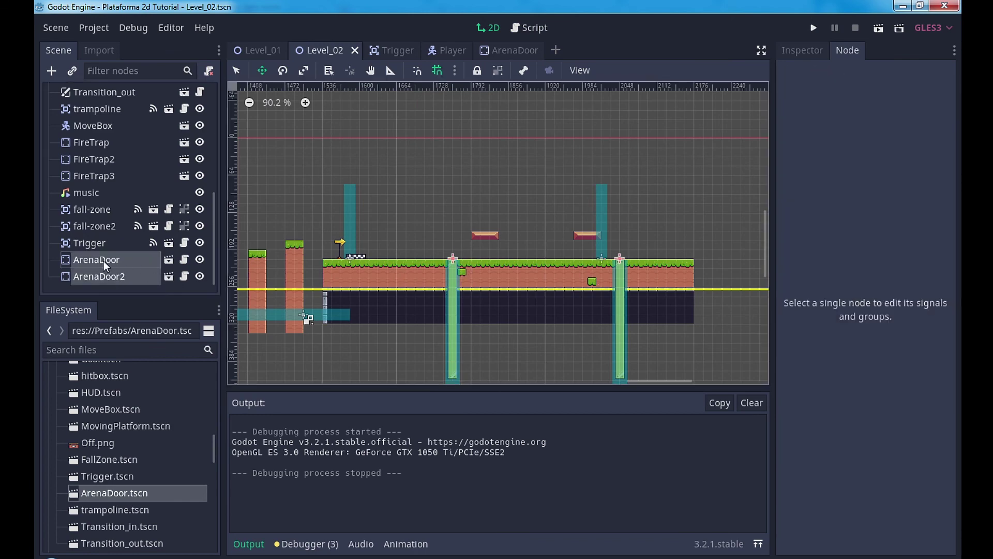
drag(104, 260, 104, 83)
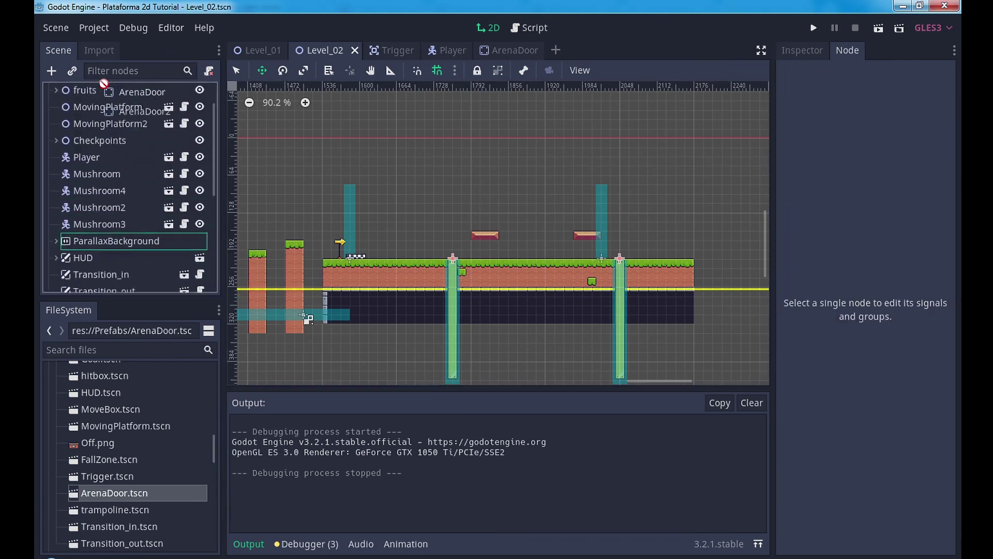
drag(103, 83, 109, 101)
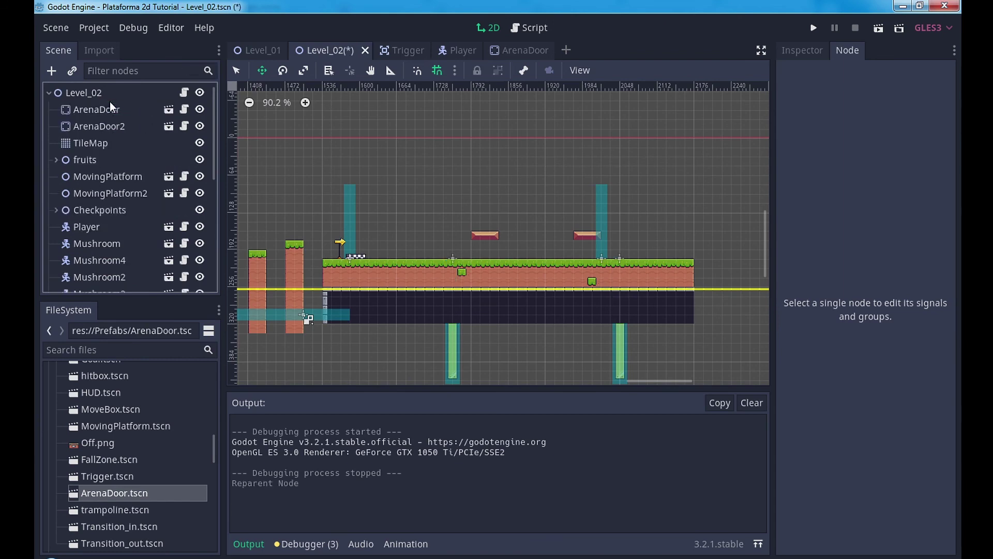
click(875, 31)
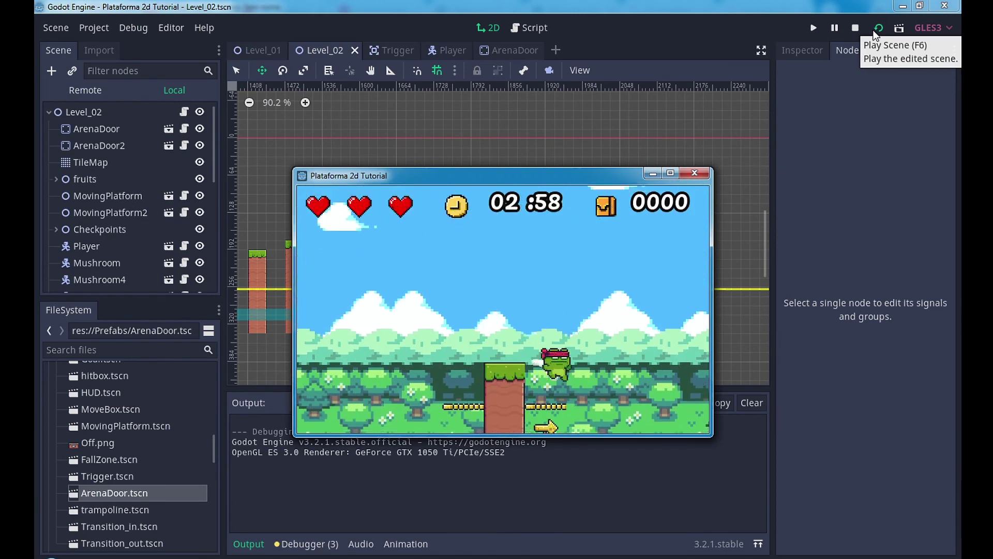
Step: Run and jump the frog right past the checkpoint into the arena so both doors rise
key(Right)
key(Up)
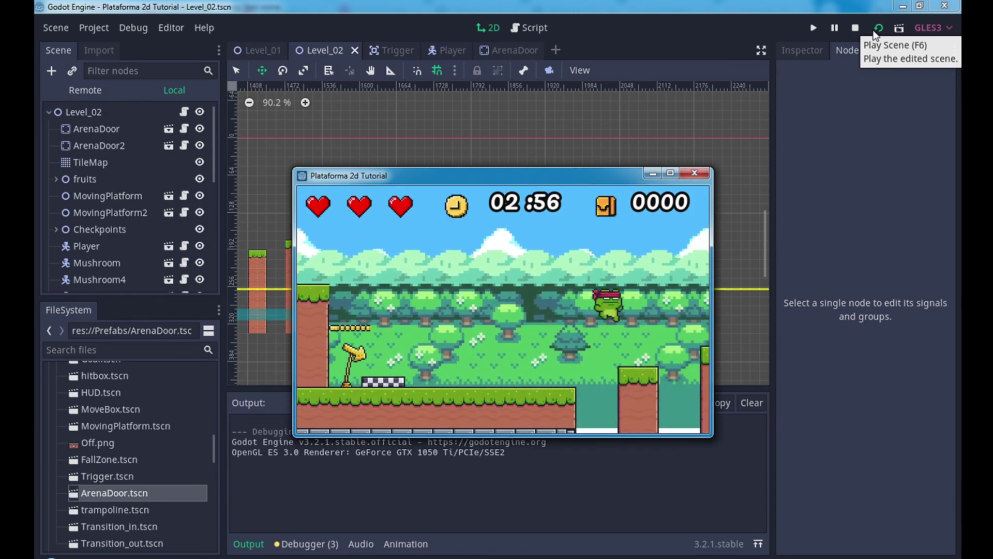
key(Right)
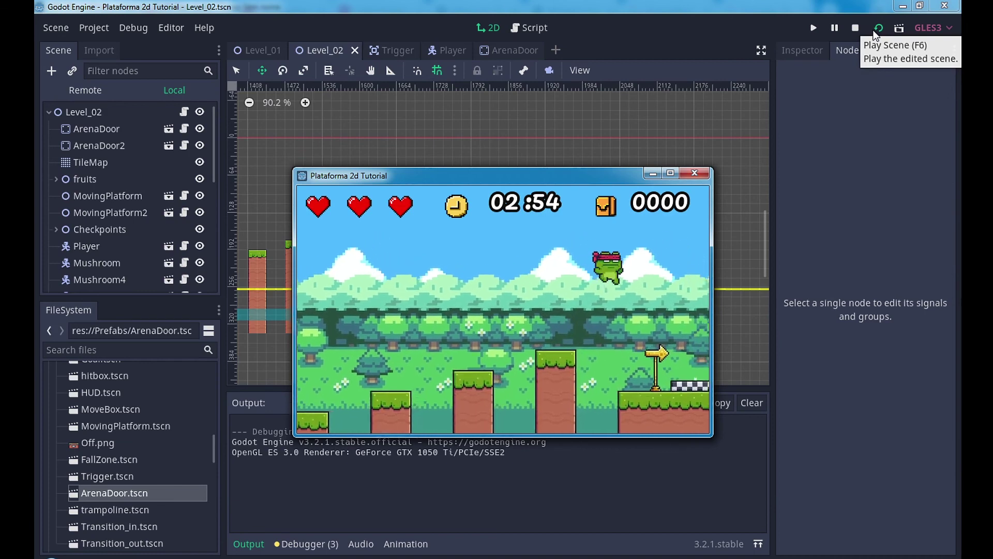
key(Right)
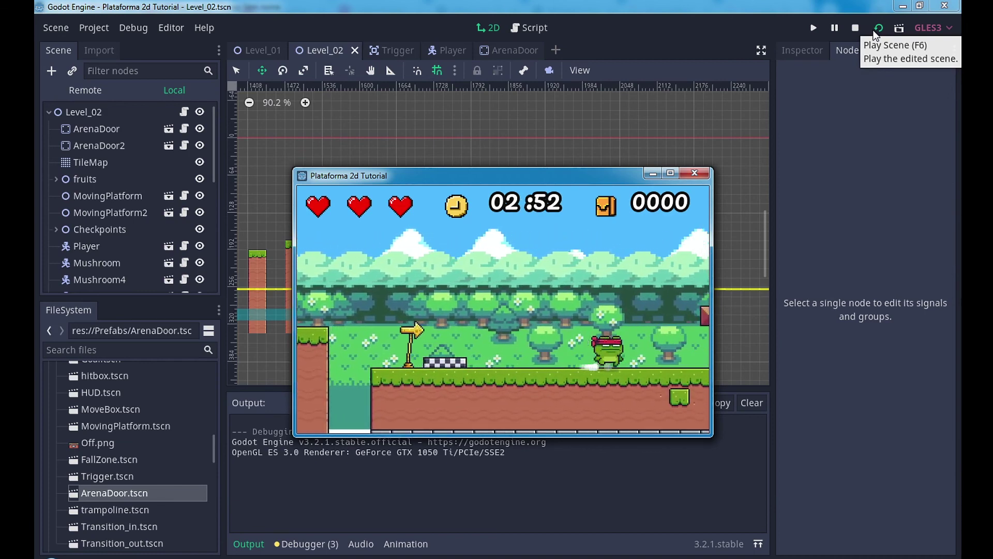
key(Right)
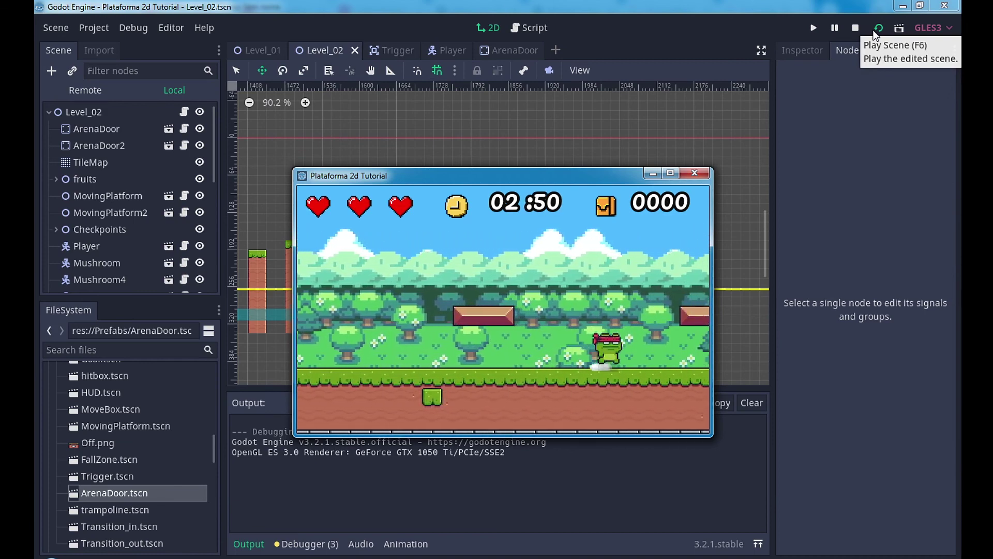
key(Right)
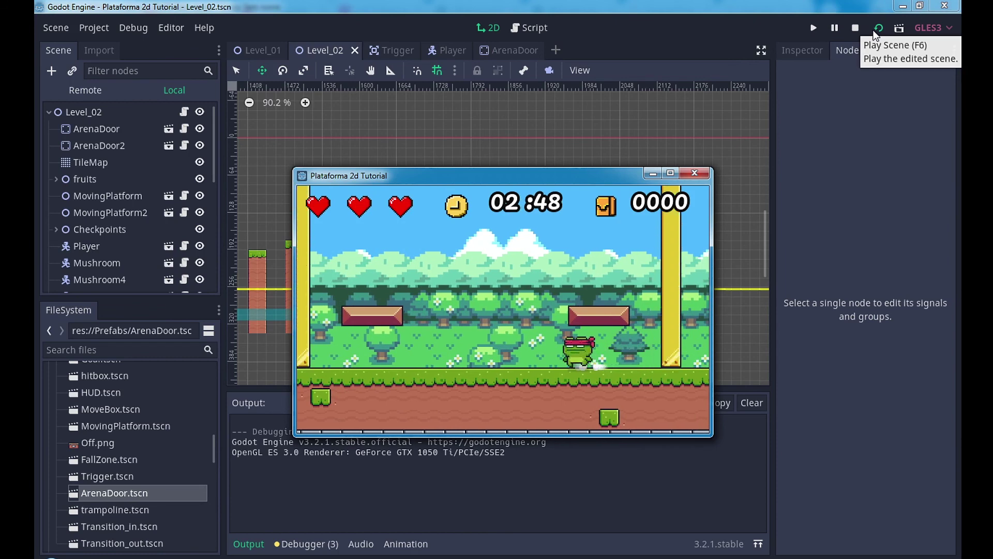
key(Left)
key(Up)
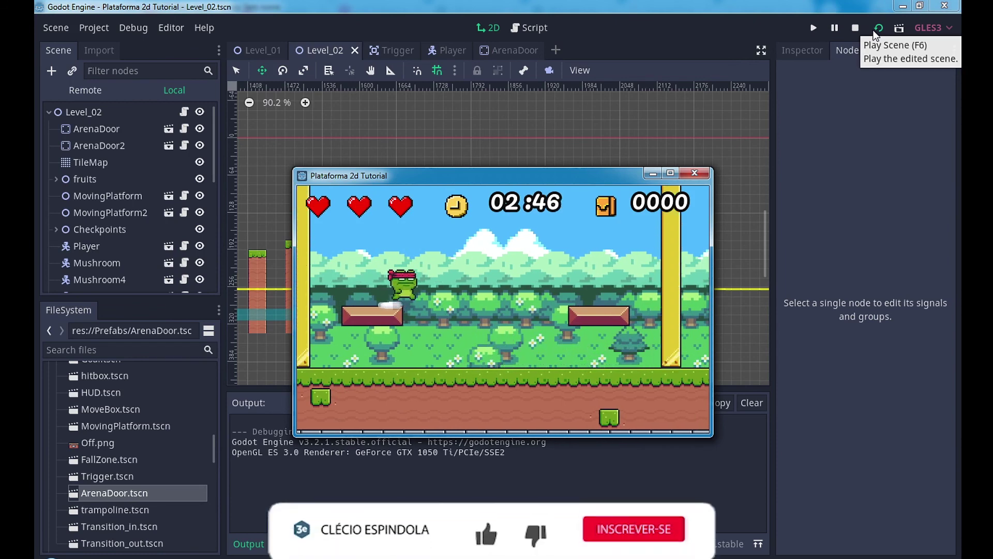
key(Right)
key(Right)
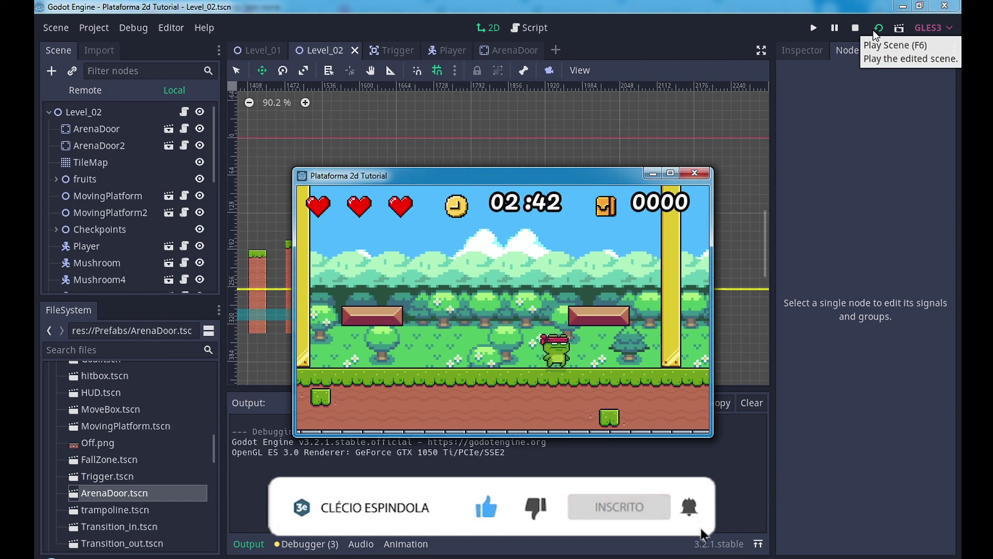
Step: Move the Player from the tower to the level's left start area, then save and replay
click(693, 174)
shift+scroll(492, 259, left, 5)
shift+scroll(555, 223, left, 5)
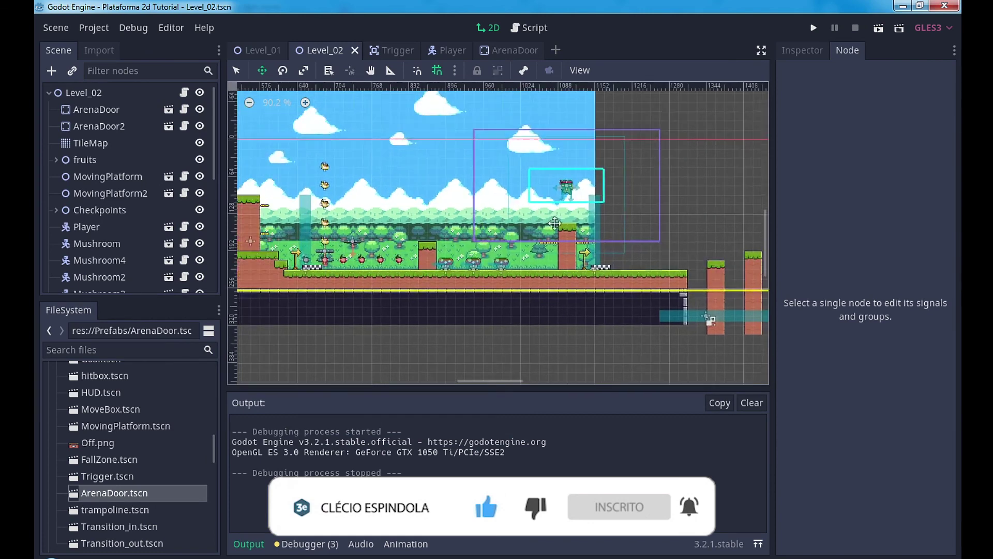
click(86, 227)
shift+scroll(498, 232, left, 5)
drag(458, 270, 449, 228)
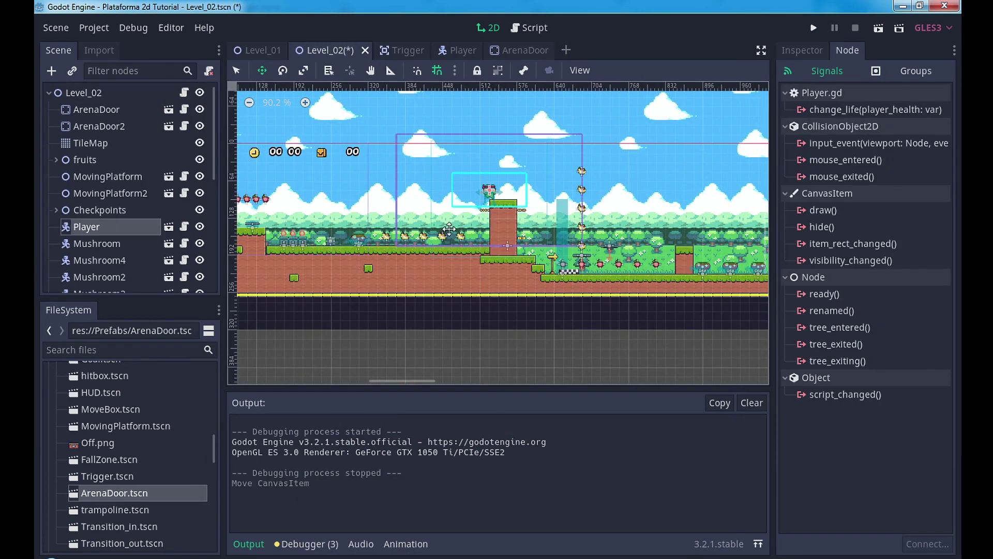
shift+scroll(471, 235, left, 5)
drag(647, 191, 427, 214)
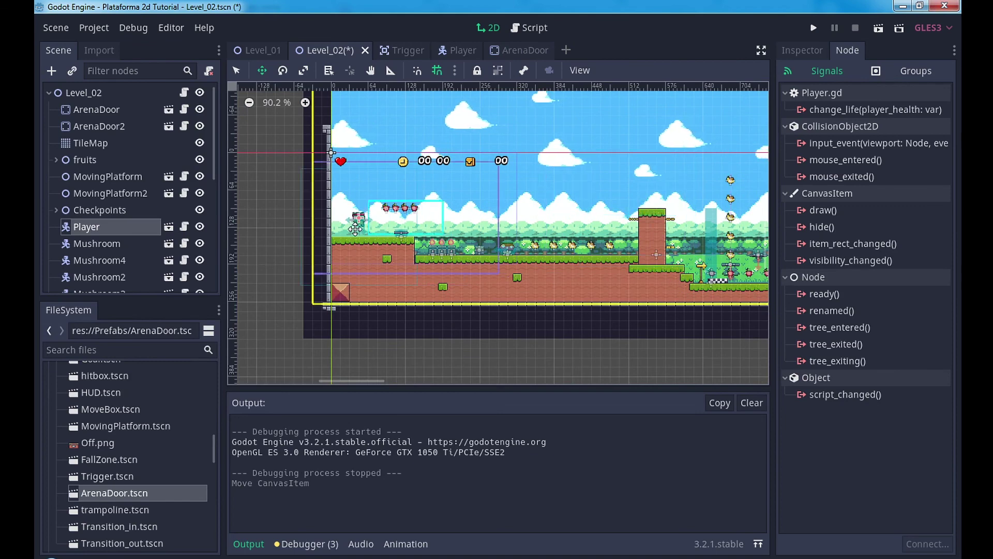
click(879, 29)
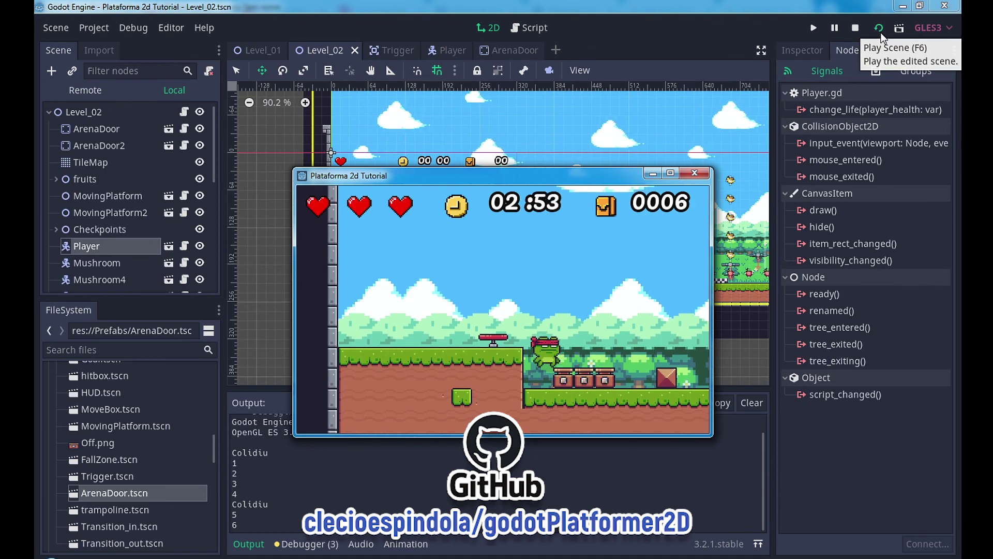
Step: Run and jump the frog right past the checkpoint flag, collecting fruit to a score of 0021
key(Right)
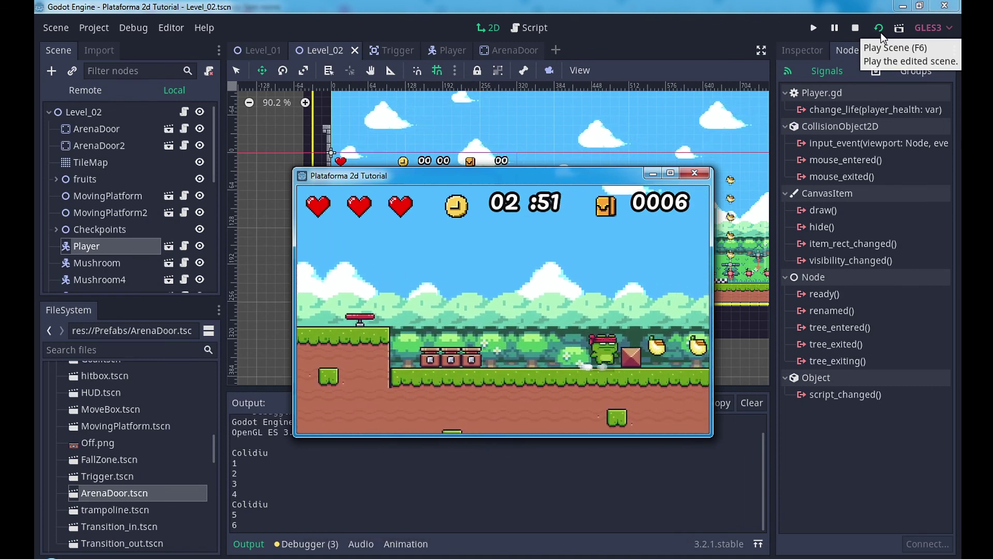
key(Right)
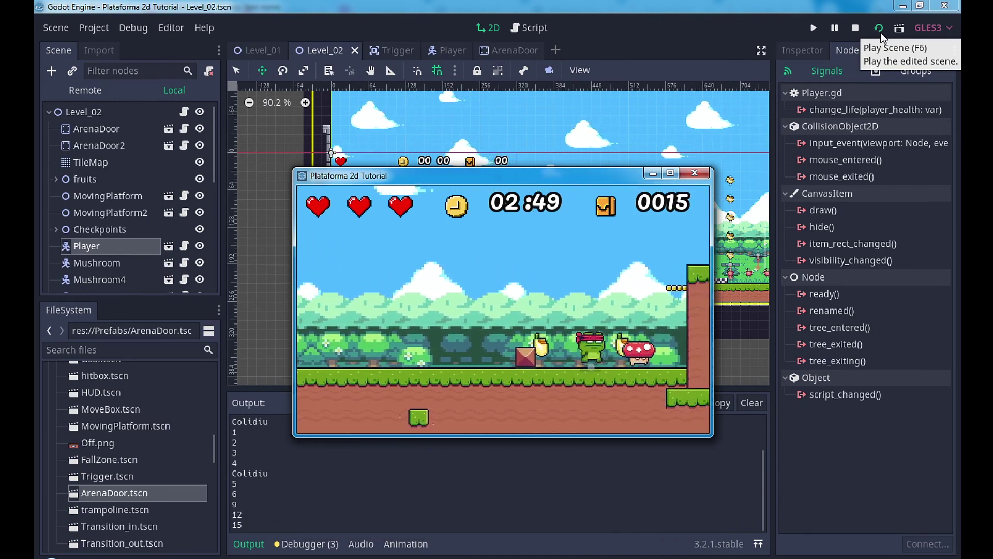
key(space)
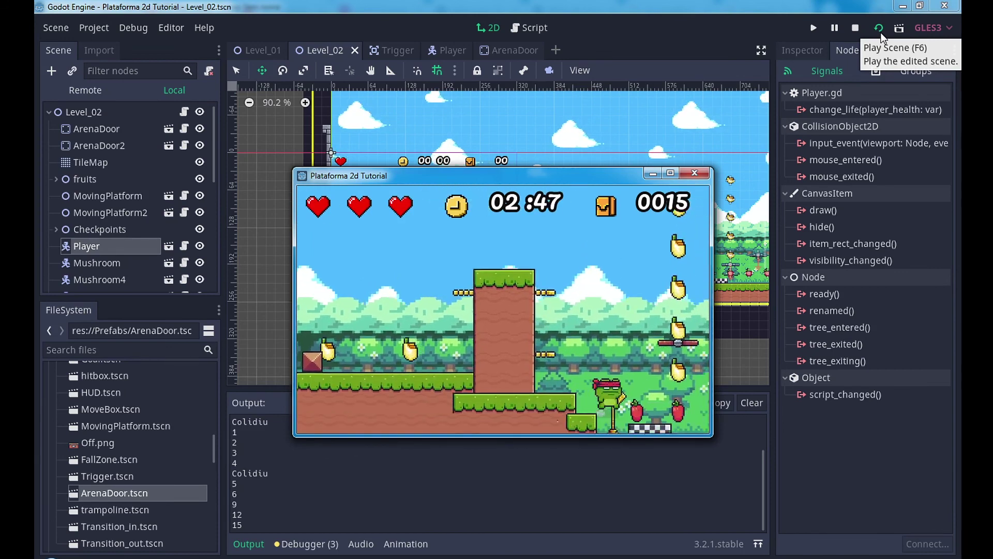
key(Right)
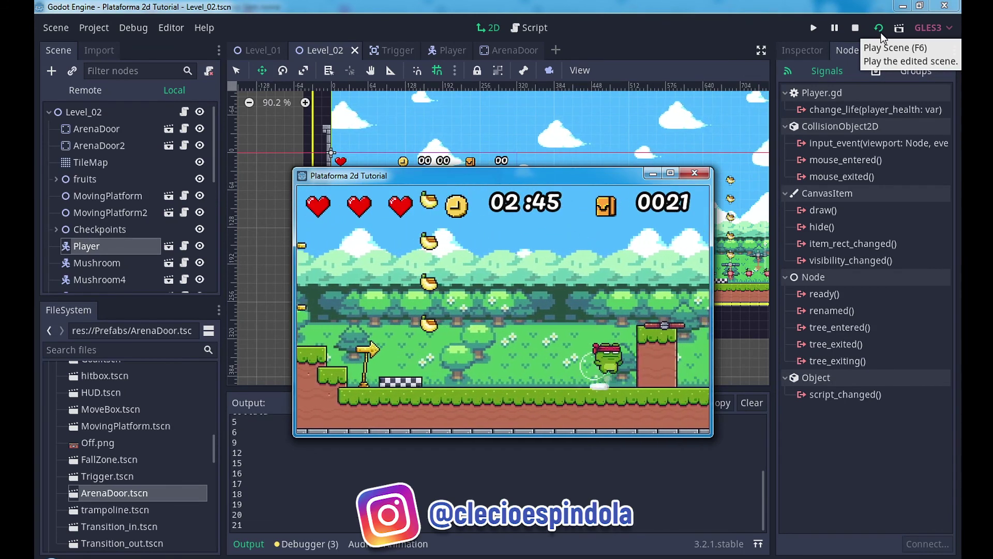
key(space)
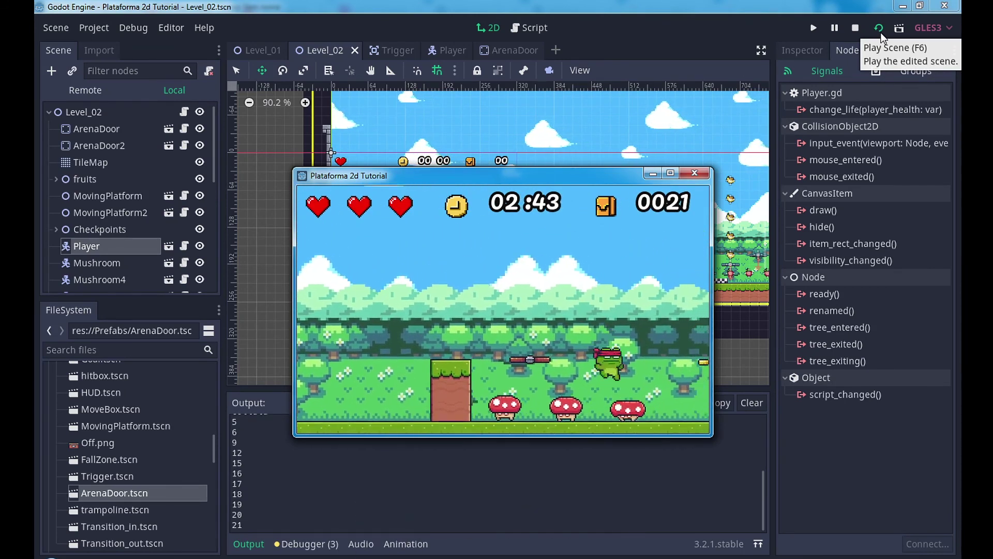
key(space)
key(space)
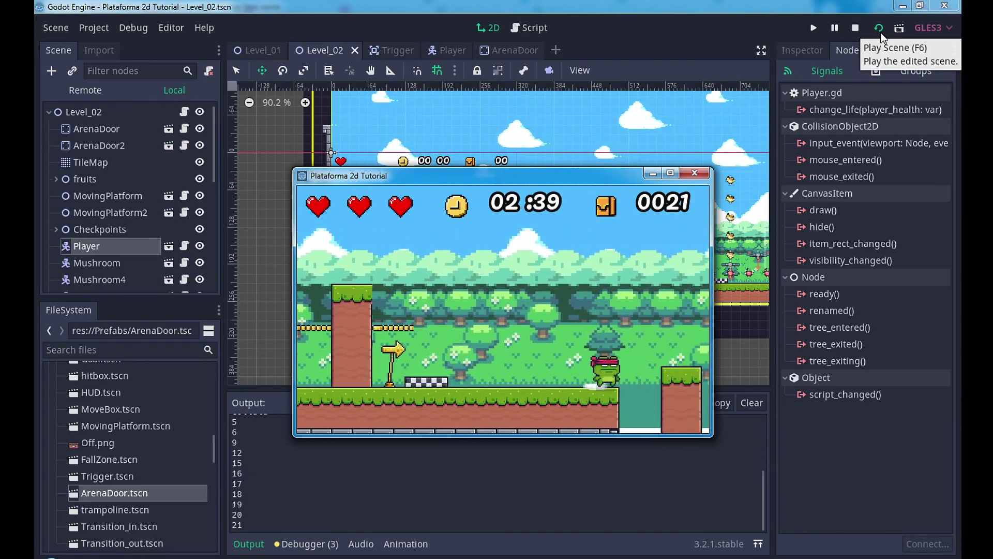
key(space)
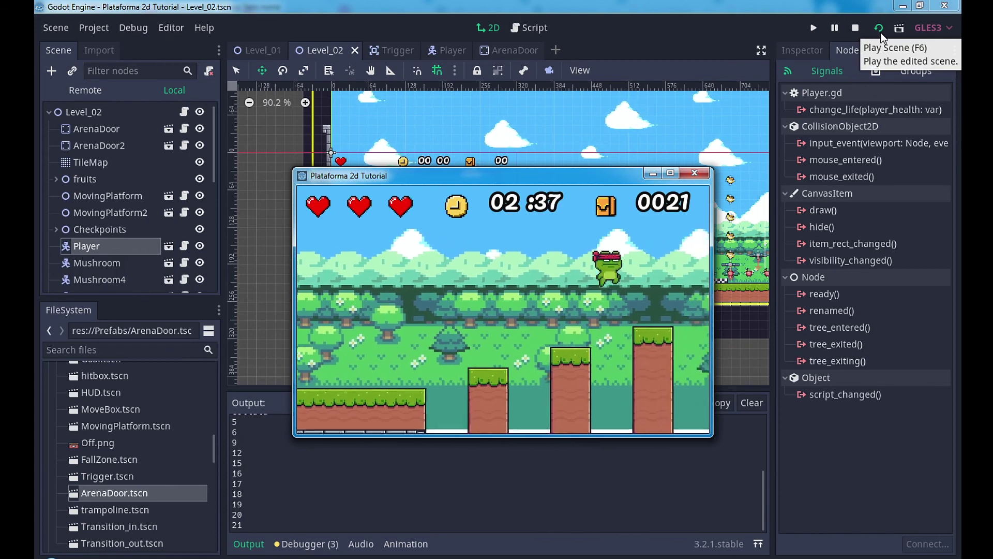